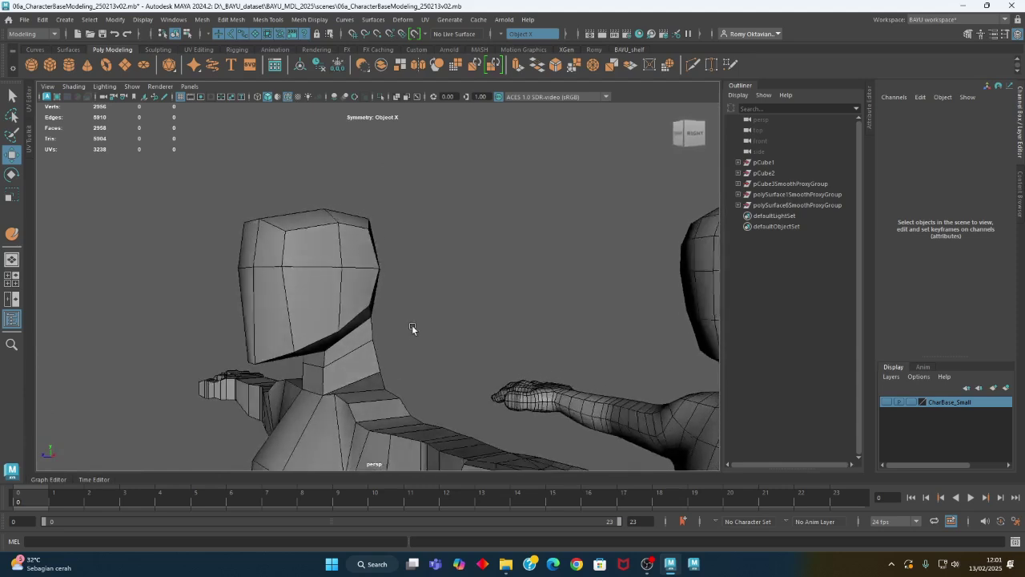
- Insert a vertical edge loop through the side of the head and a horizontal loop across its lower part above the jaw
click(330, 296)
alt+drag(350, 293, 336, 254)
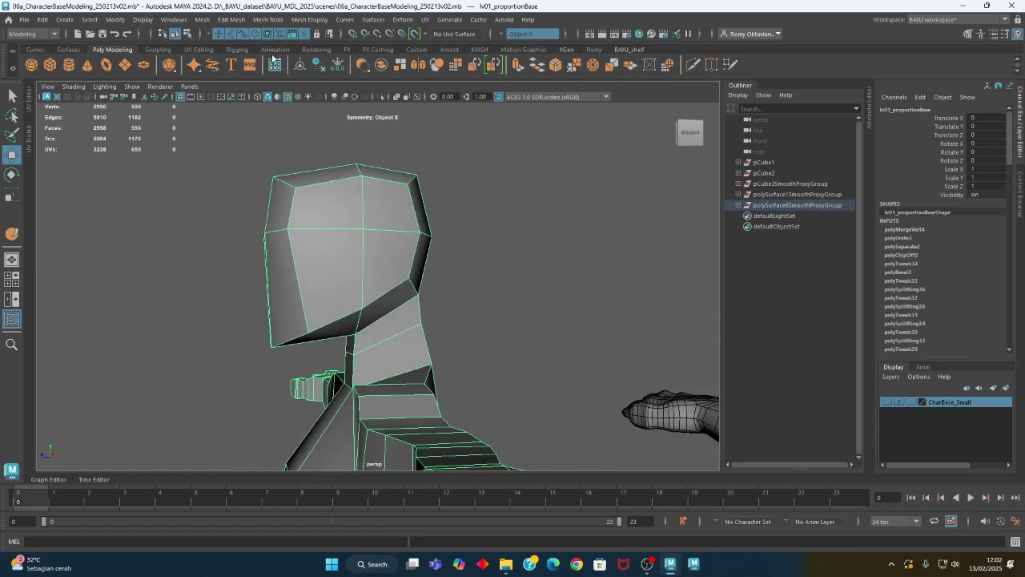
click(268, 19)
click(296, 111)
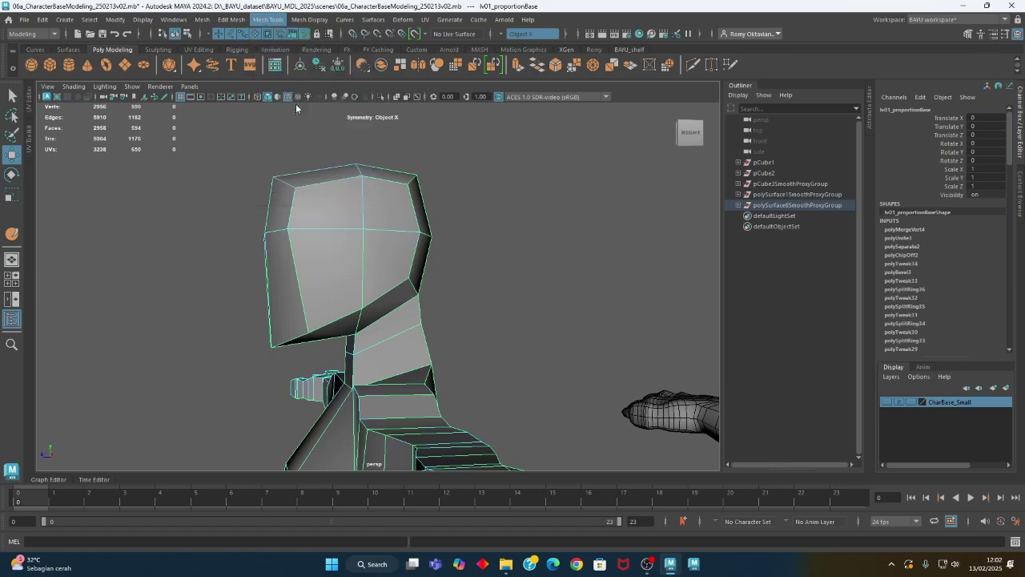
alt+drag(321, 265, 366, 293)
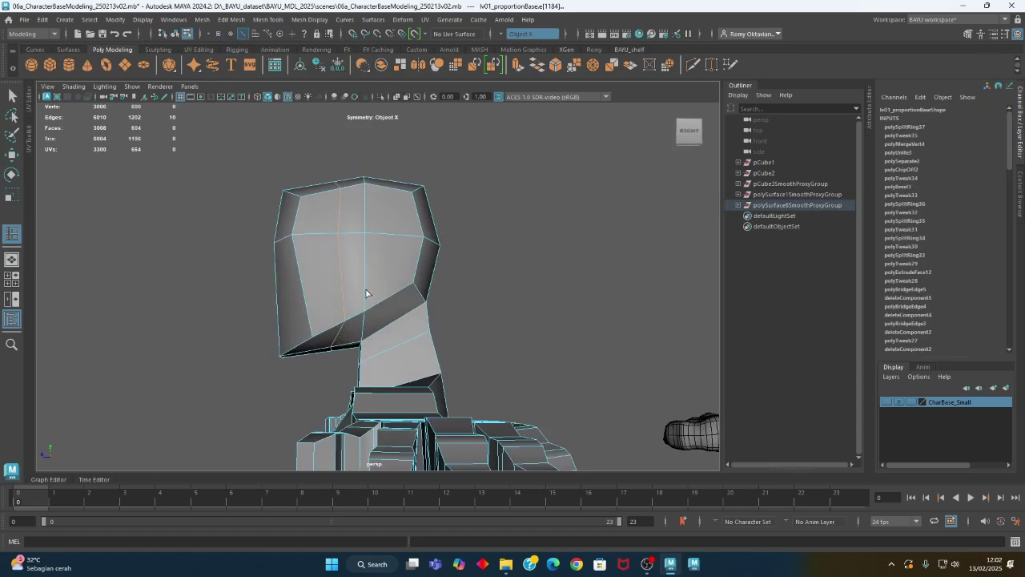
click(364, 286)
alt+drag(368, 286, 517, 305)
scroll(449, 255, up, 3)
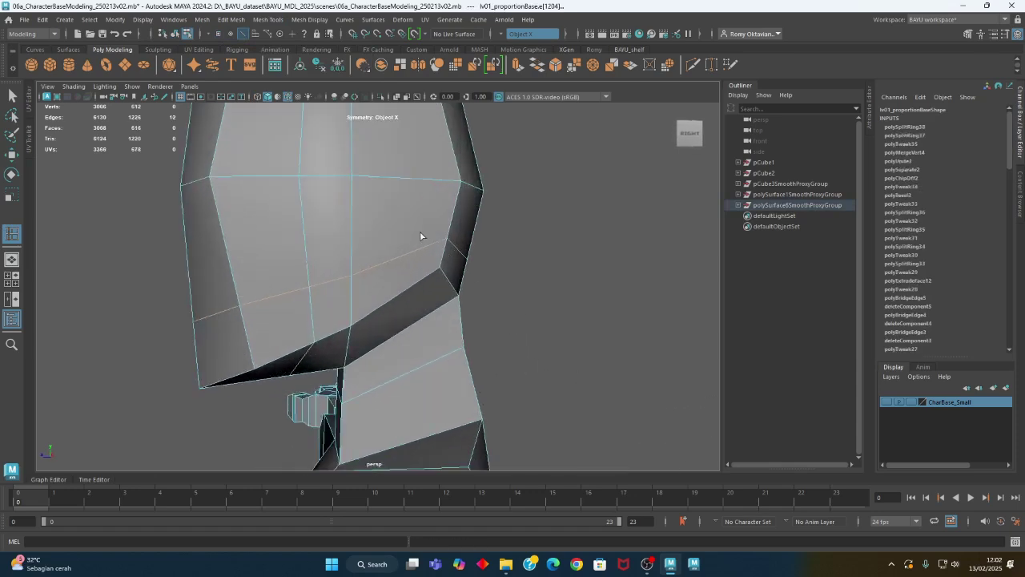
key(w)
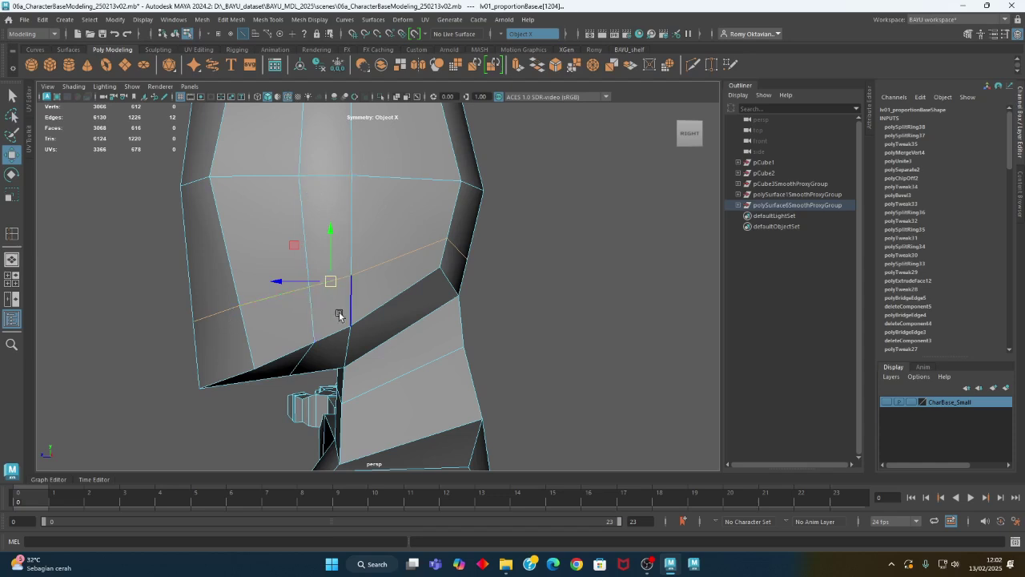
- Multi-Cut a diagonal edge from the crossing of the two new loops to the rear corner of the jaw
click(268, 19)
click(286, 129)
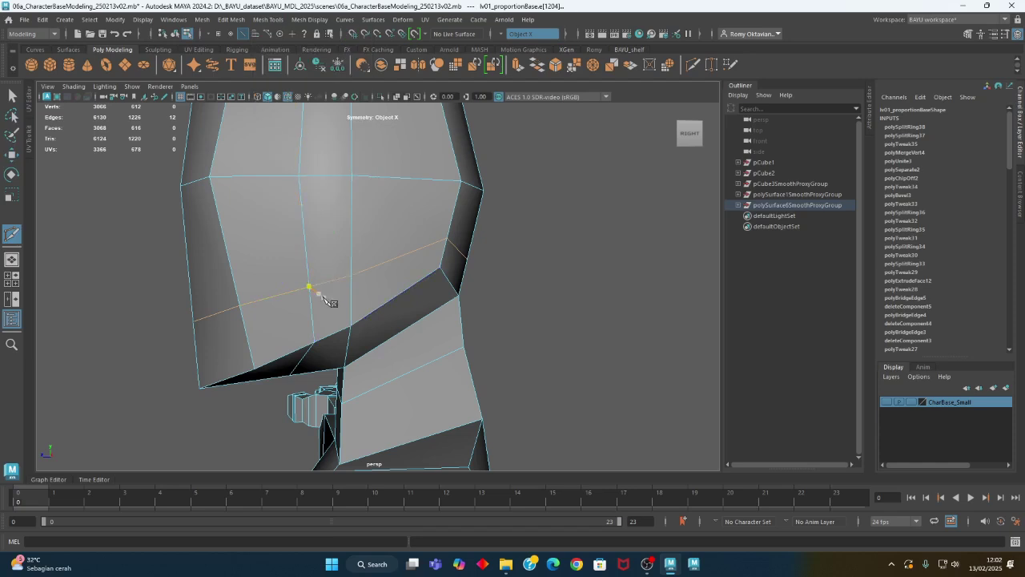
alt+drag(312, 305, 335, 313)
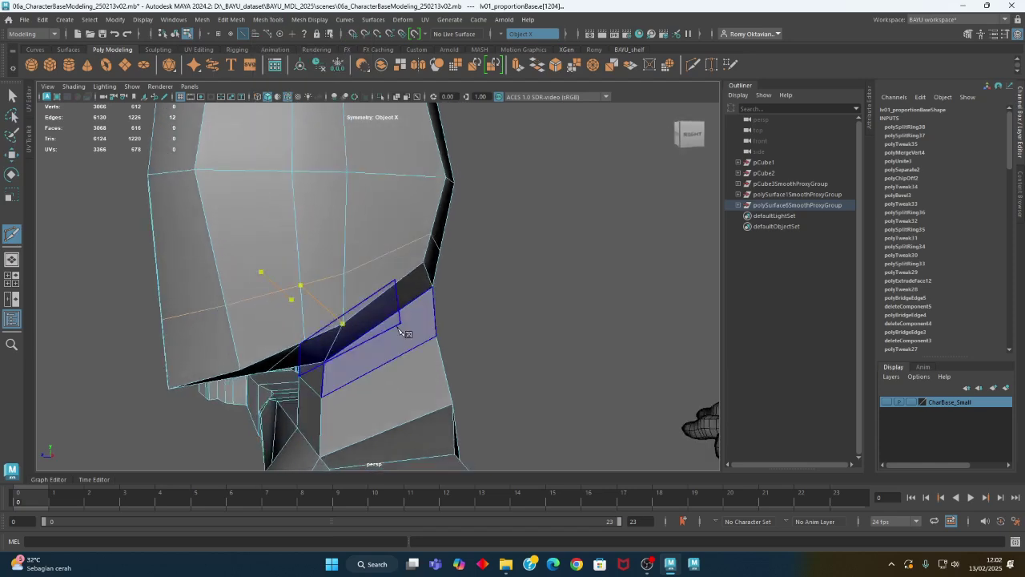
key(Return)
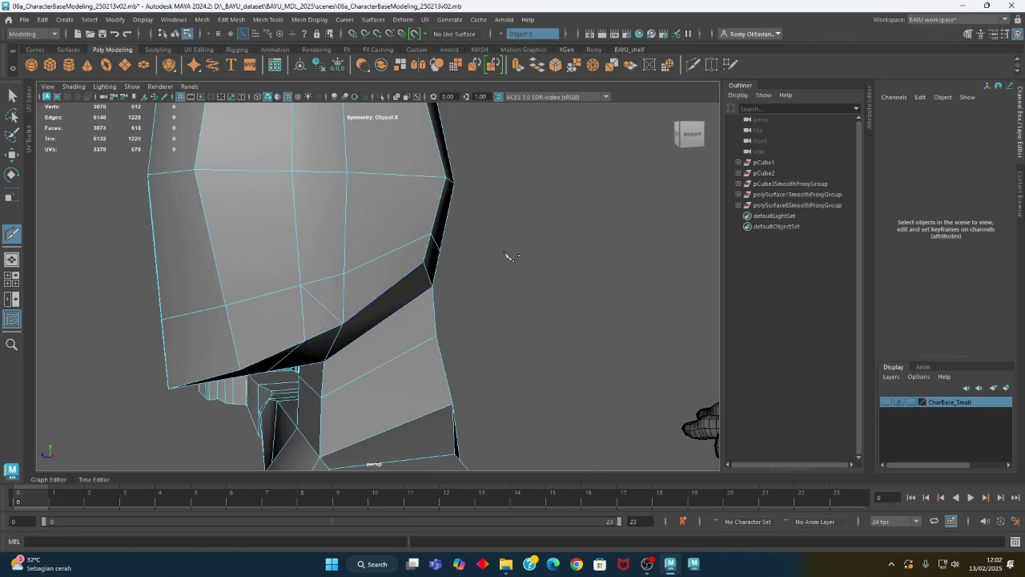
key(w)
- Delete the horizontal loop edges around the back of the head and the vertical loop edges below the crossing
right_drag(512, 177, 513, 149)
alt+drag(513, 184, 506, 226)
click(392, 251)
alt+drag(353, 318, 359, 292)
shift+double_click(278, 403)
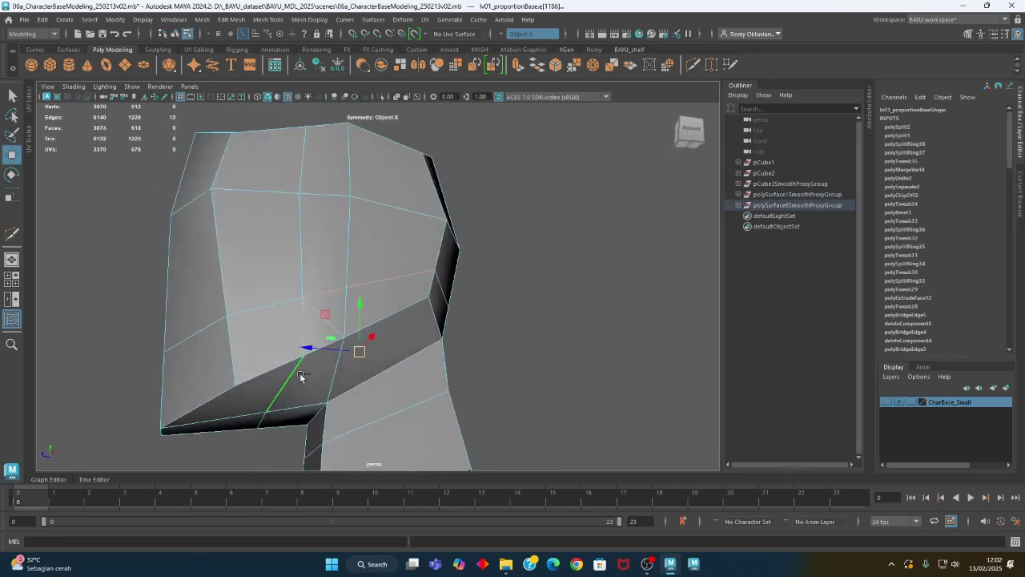
click(231, 19)
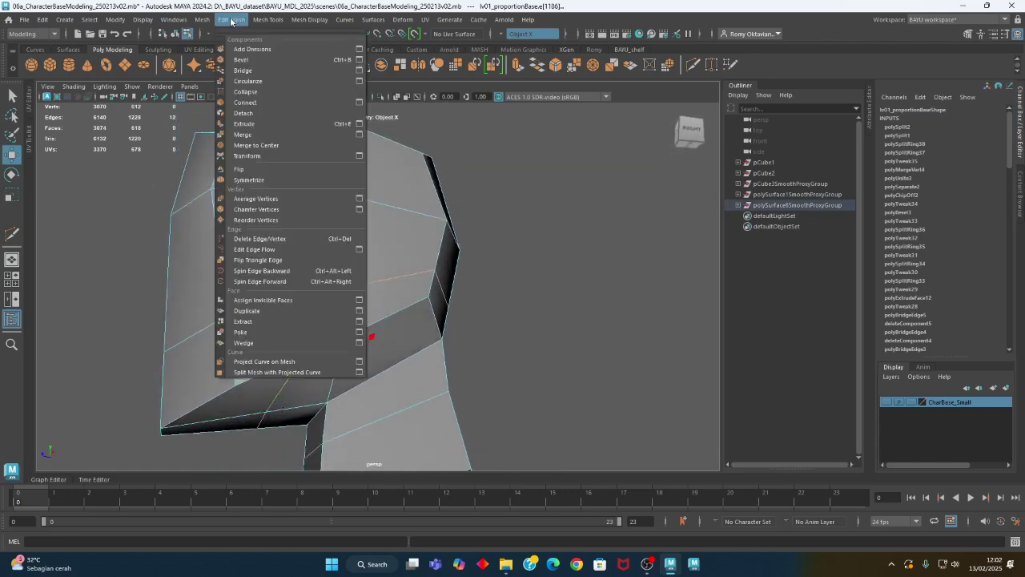
click(282, 239)
alt+drag(458, 287, 466, 321)
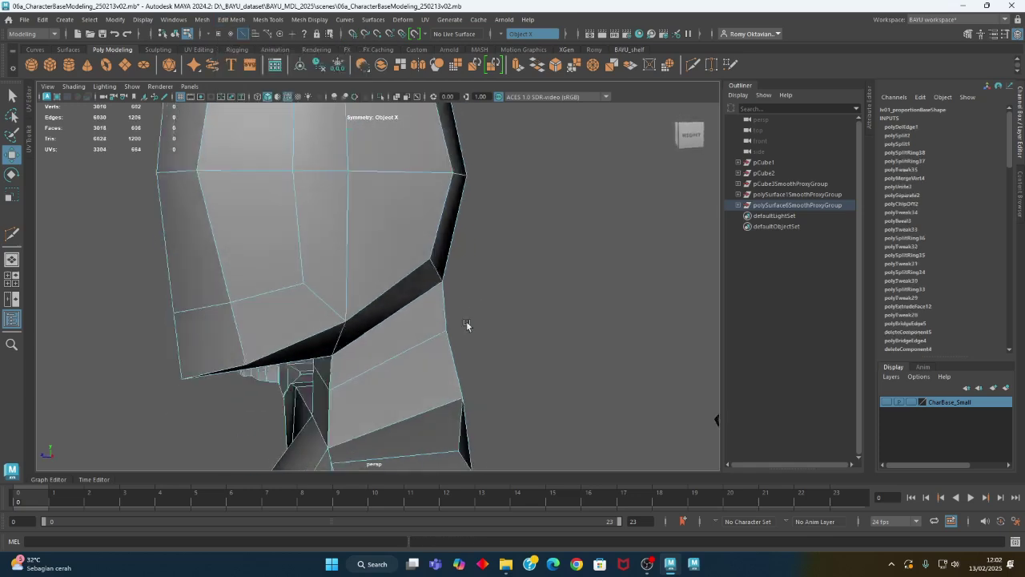
- Select the face strip running over the crown, down the side of the head and along the jaw to examine its flow
alt+right_drag(467, 321, 379, 264)
alt+drag(379, 264, 436, 241)
right_drag(481, 154, 482, 183)
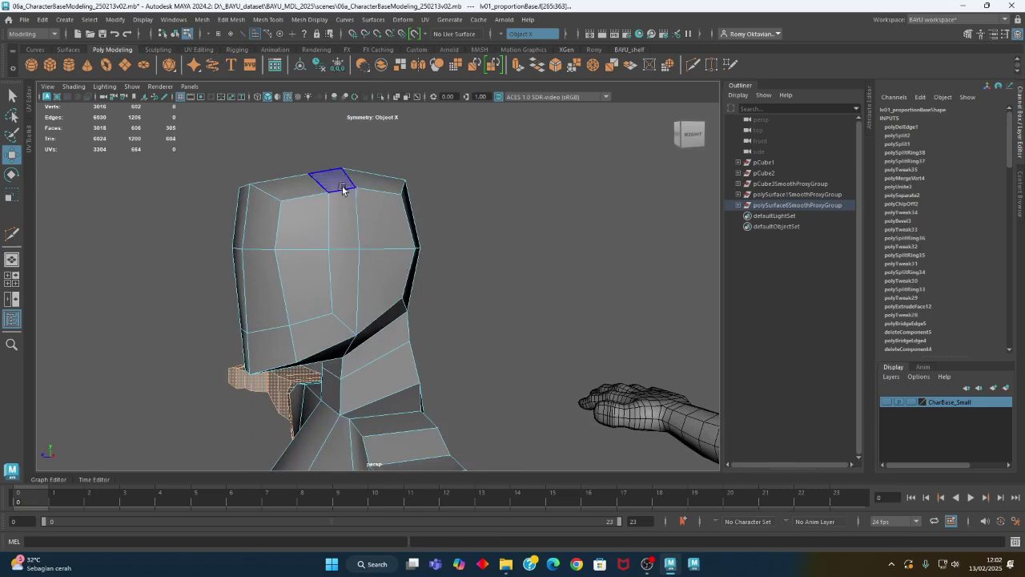
click(342, 189)
shift+click(340, 216)
shift+click(343, 288)
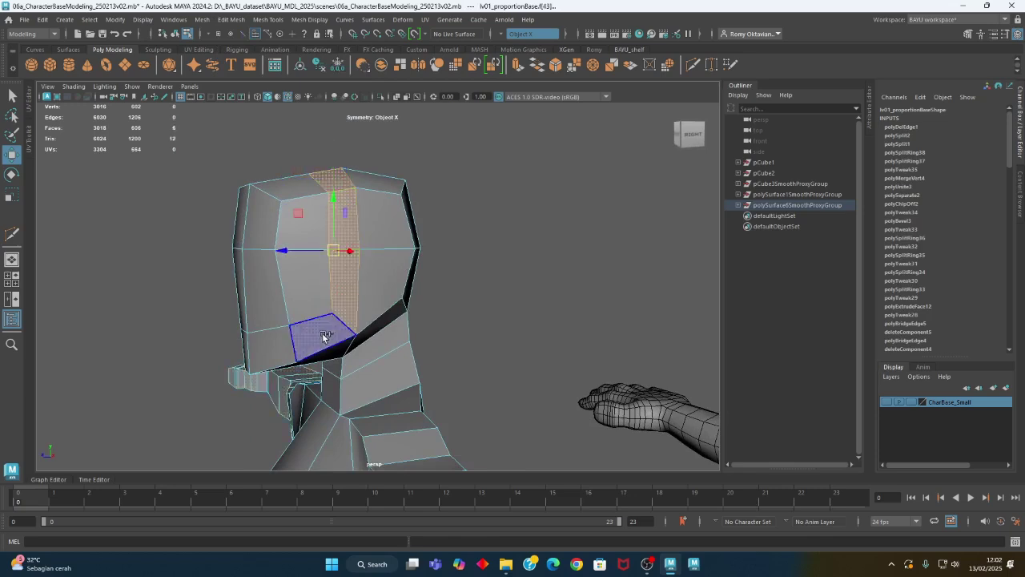
shift+click(323, 337)
shift+click(272, 348)
mouse_move(538, 373)
alt+mouse_down()
mouse_move(608, 366)
mouse_move(539, 368)
mouse_move(552, 367)
alt+mouse_up()
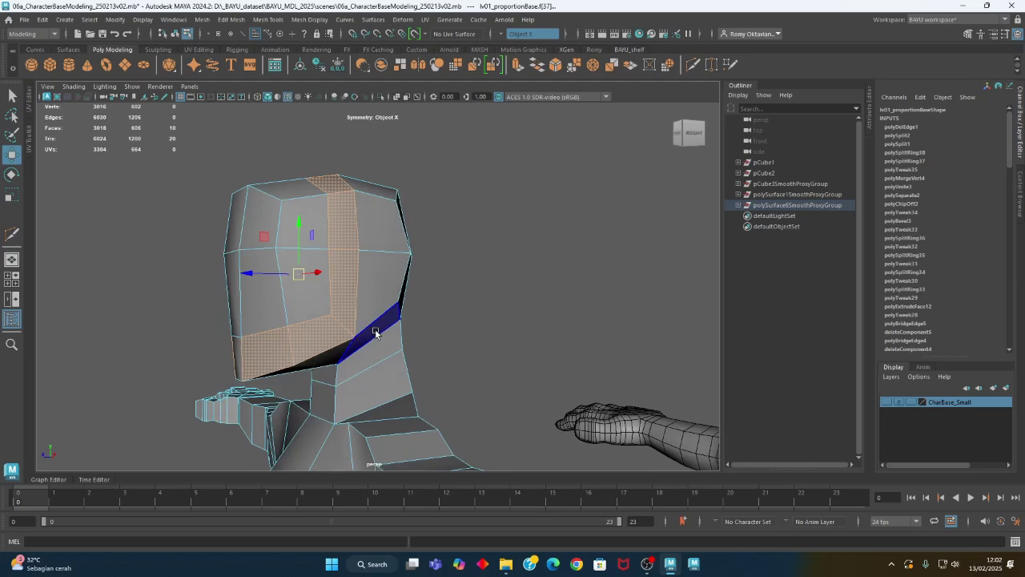
- Reshape the head in wireframe by moving the middle column's upper vertices backward and adjusting the new loop's crown vertices
right_click(487, 189)
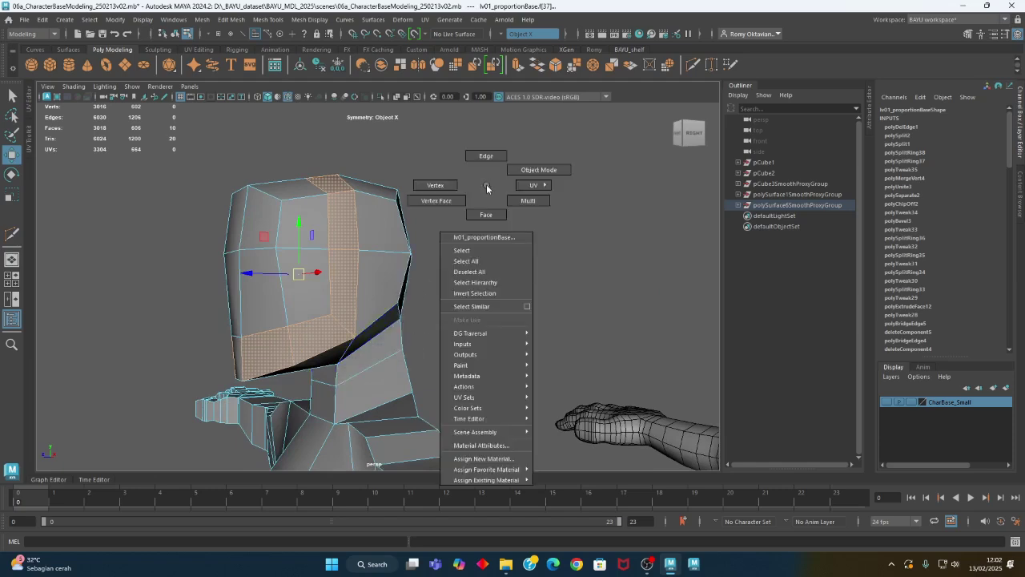
right_drag(486, 187, 458, 185)
alt+drag(524, 213, 410, 188)
scroll(427, 213, up, 2)
key(4)
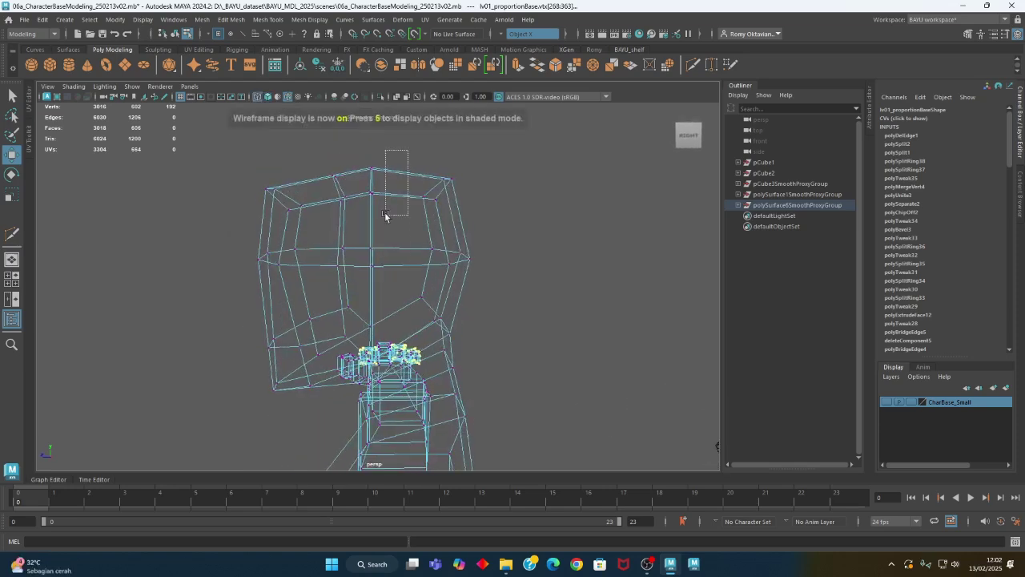
click(373, 217)
alt+drag(384, 265, 339, 227)
drag(308, 164, 344, 210)
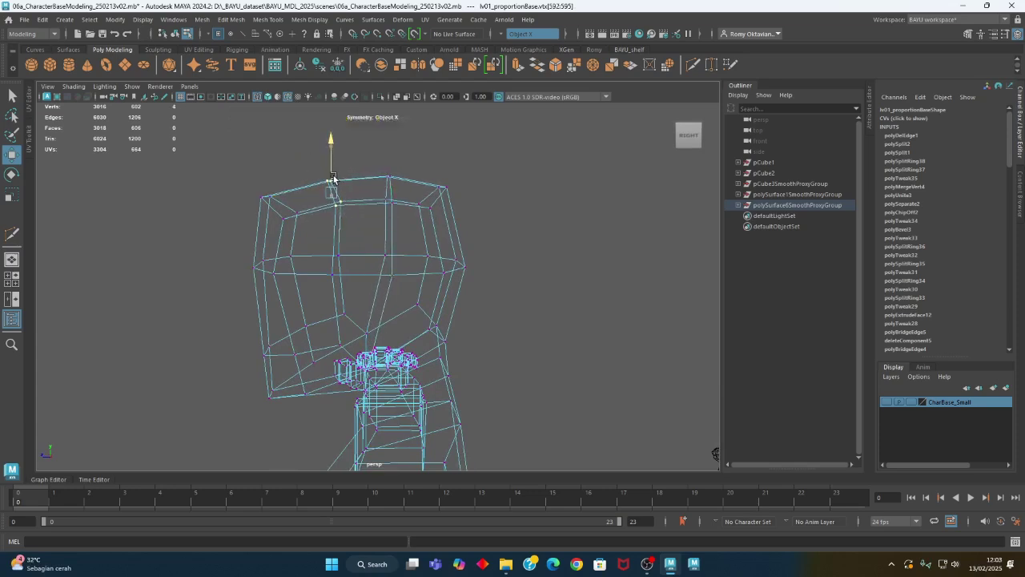
alt+drag(389, 286, 272, 274)
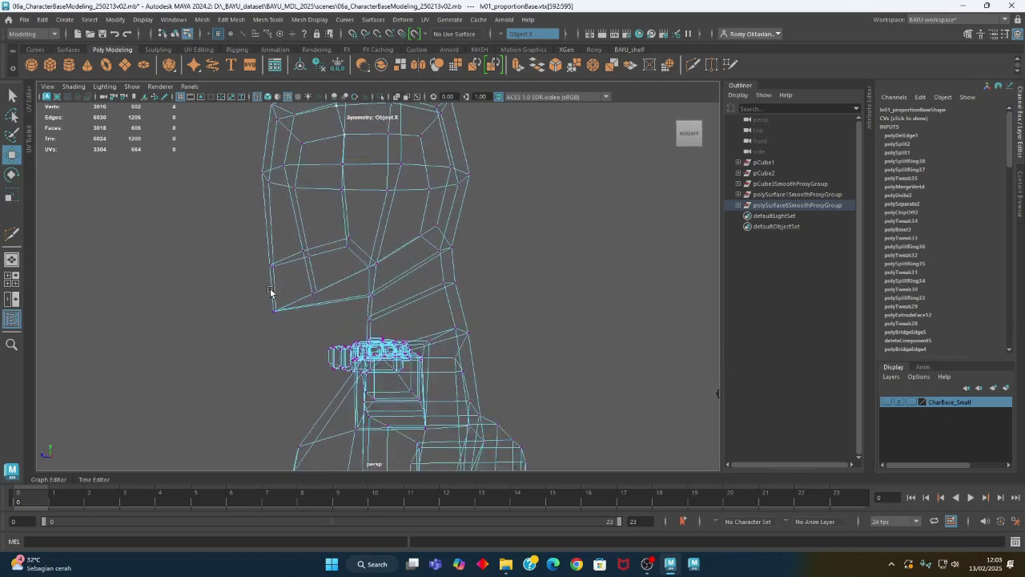
- Move the chin and jaw vertices down and back to round the jawline in side view
drag(237, 276, 346, 325)
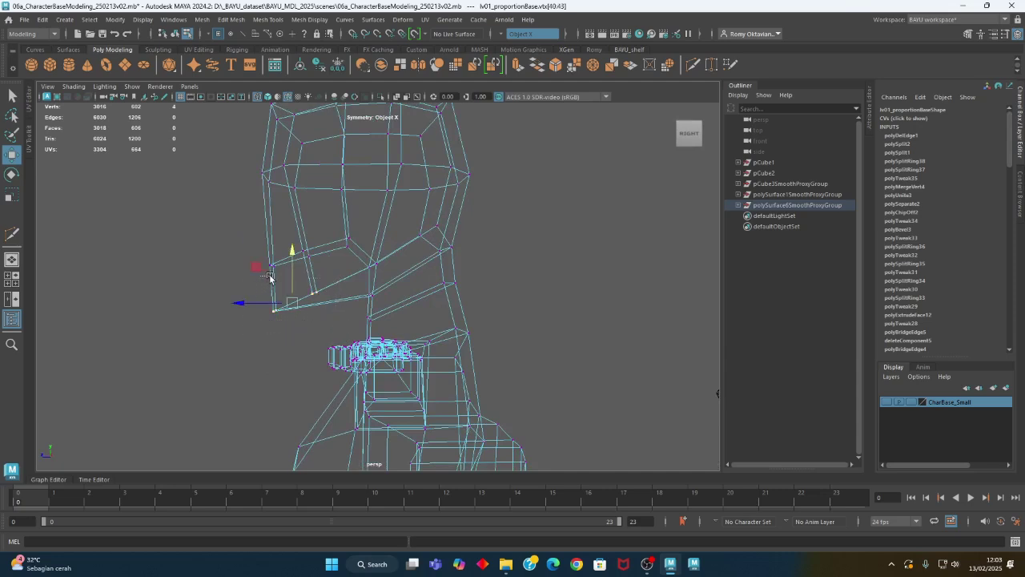
middle_drag(256, 269, 267, 277)
drag(237, 222, 318, 275)
middle_drag(250, 229, 251, 257)
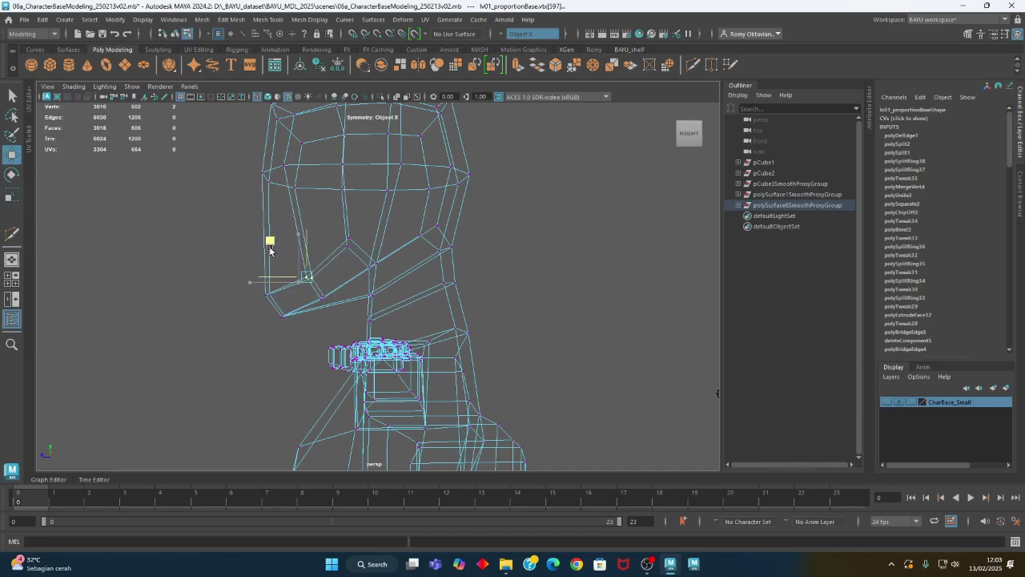
mouse_move(381, 249)
alt+mouse_down()
mouse_move(404, 261)
mouse_move(559, 274)
mouse_move(470, 282)
mouse_move(395, 263)
alt+mouse_up()
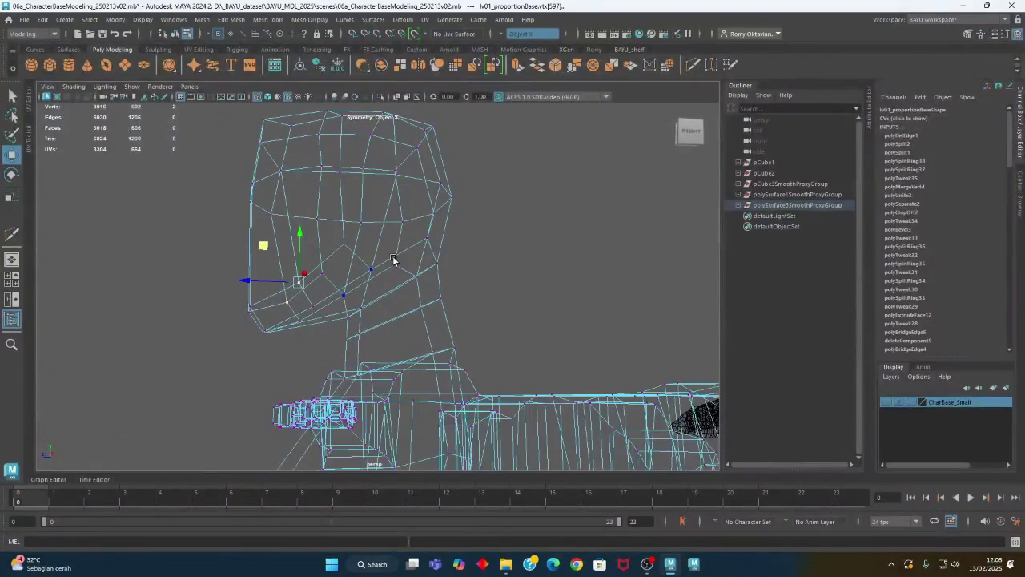
alt+drag(346, 331, 371, 371)
middle_drag(347, 351, 344, 348)
alt+drag(344, 348, 395, 324)
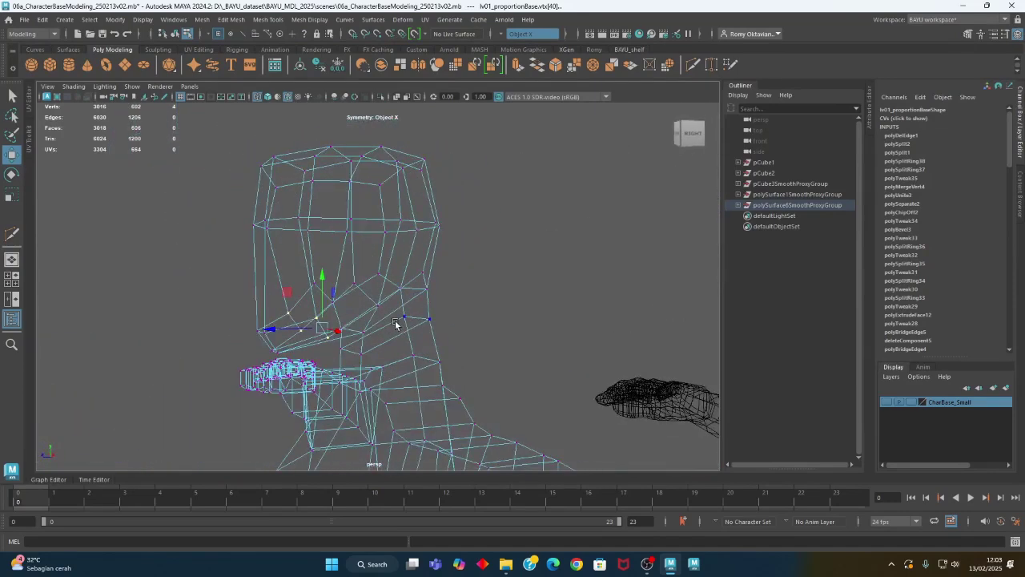
- Raise the horizontal row of vertices around the middle of the head slightly
key(5)
alt+drag(371, 274, 357, 290)
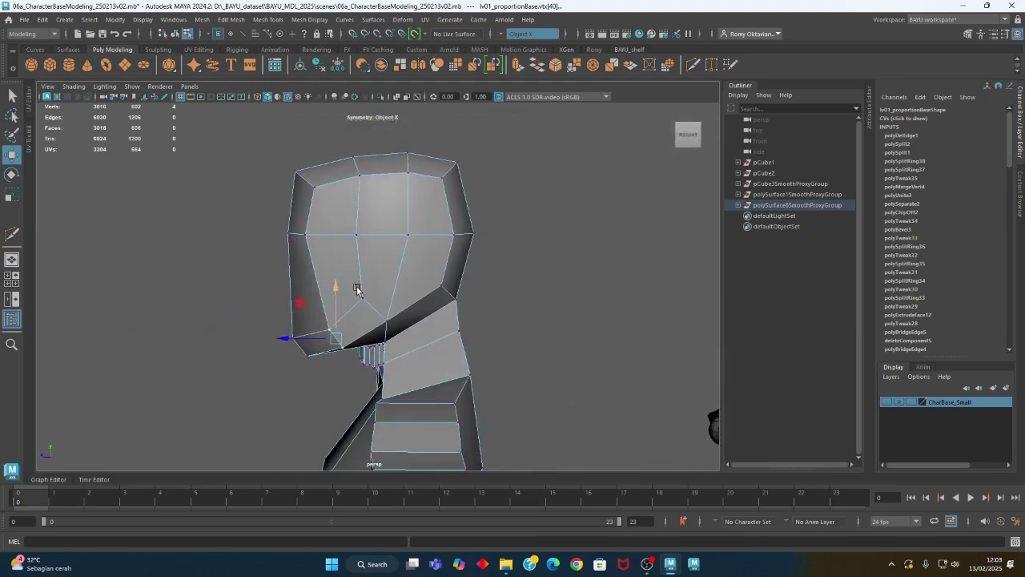
key(4)
drag(263, 208, 506, 255)
drag(378, 213, 380, 206)
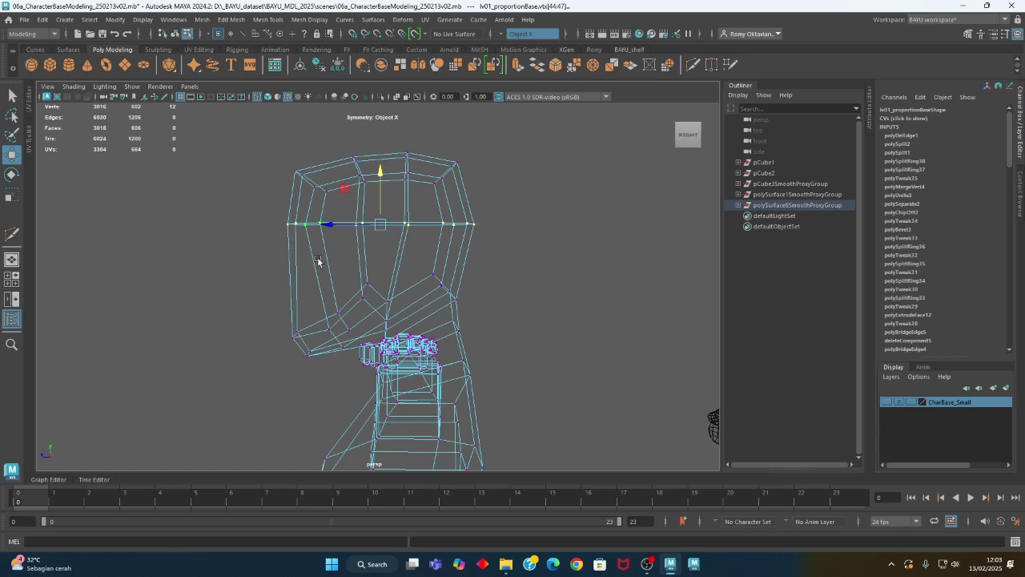
- Insert an edge loop around the head between the middle row and the jaw, and scale it vertically to flatten it
click(268, 20)
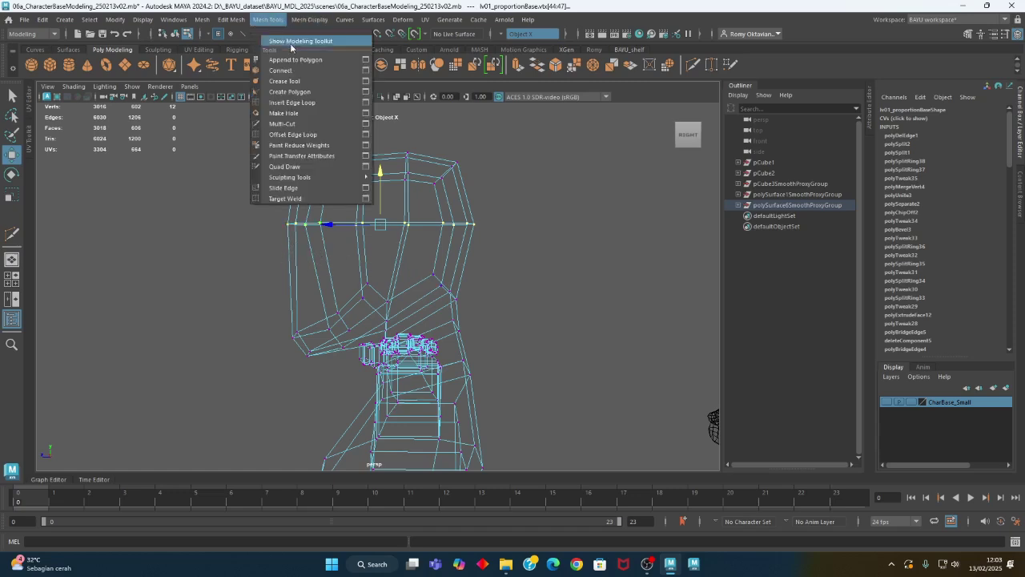
click(312, 105)
click(399, 264)
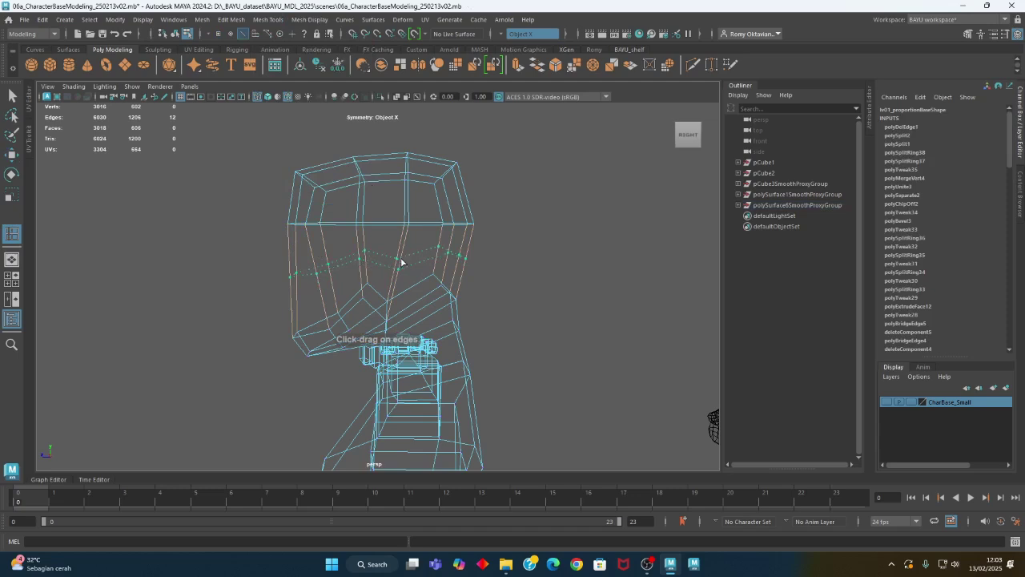
click(402, 262)
alt+middle_drag(531, 299, 531, 274)
key(r)
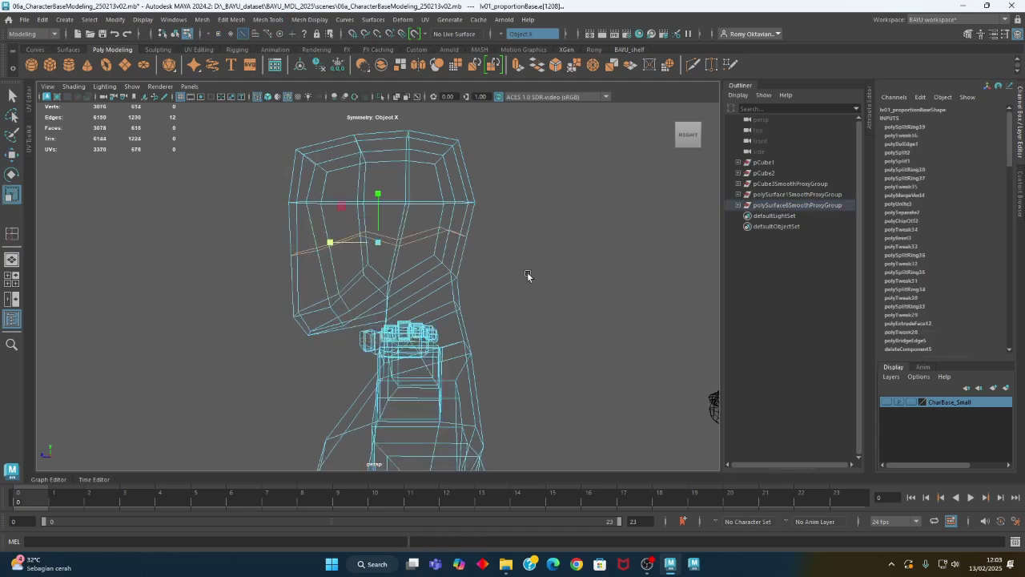
drag(378, 195, 513, 268)
- Move the vertical side edges between the two horizontal rows forward or backward to even out their spacing
right_drag(549, 236, 523, 169)
drag(420, 231, 318, 234)
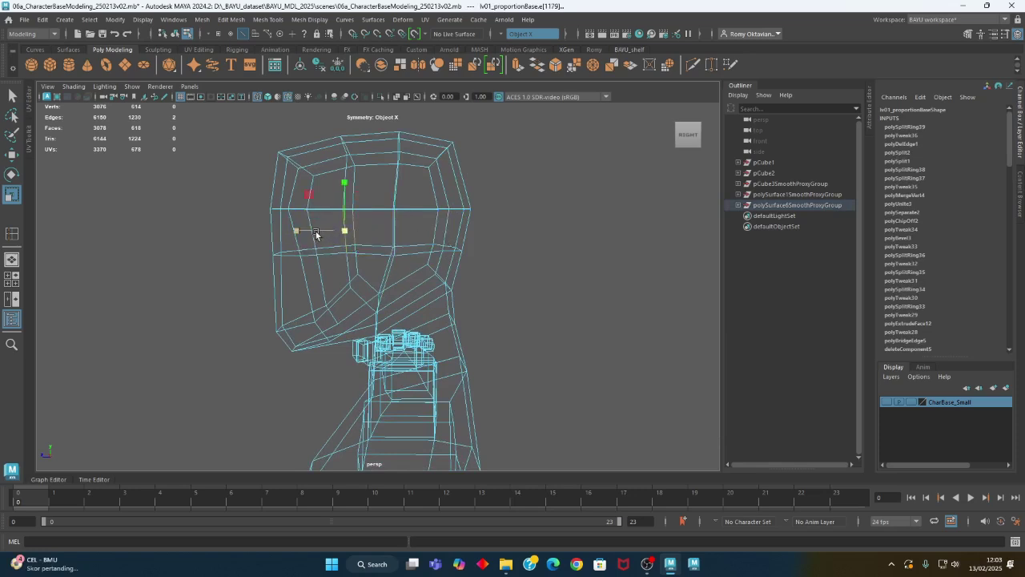
click(417, 249)
alt+middle_drag(416, 249, 393, 236)
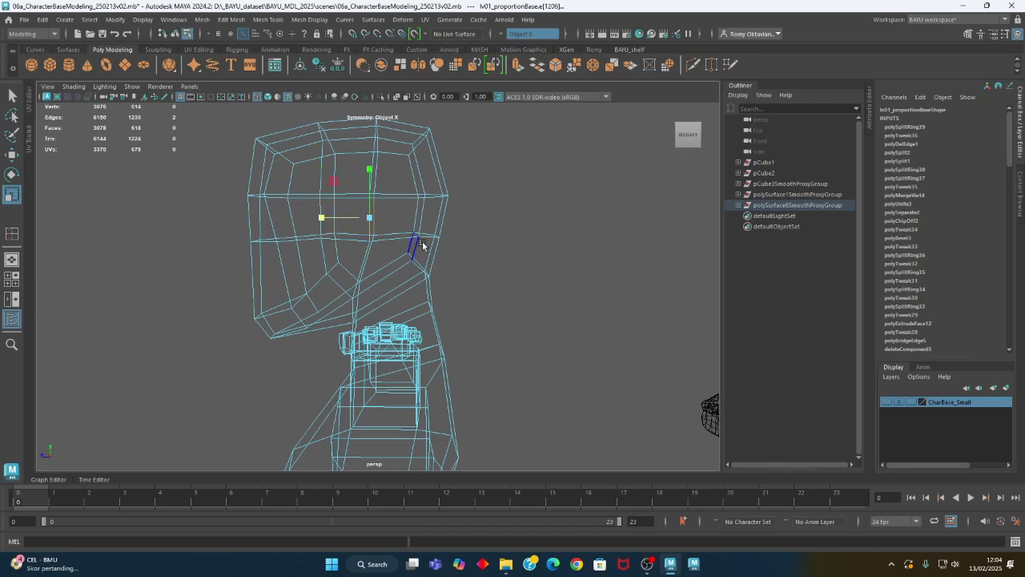
key(w)
alt+middle_drag(413, 238, 415, 247)
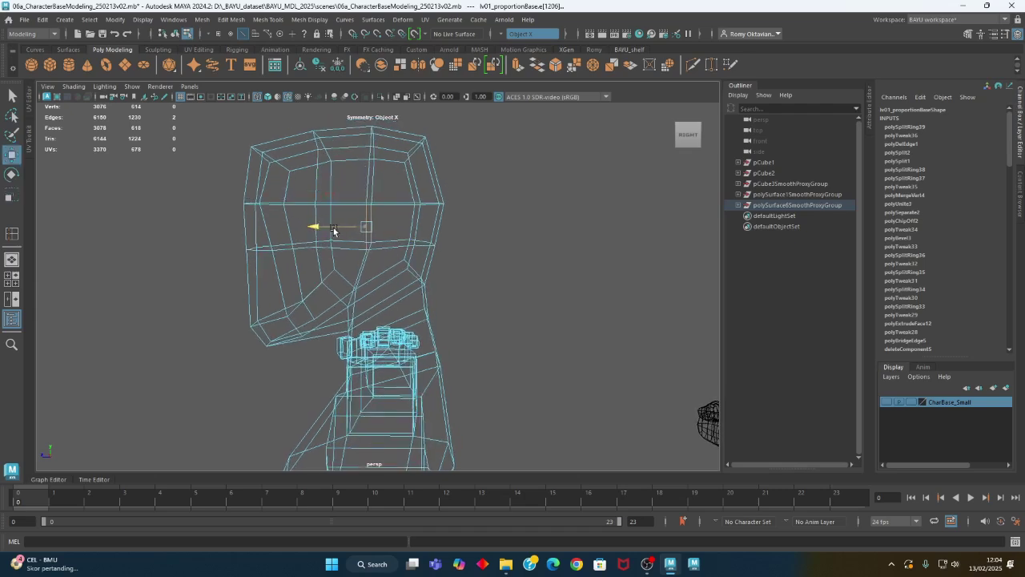
click(324, 217)
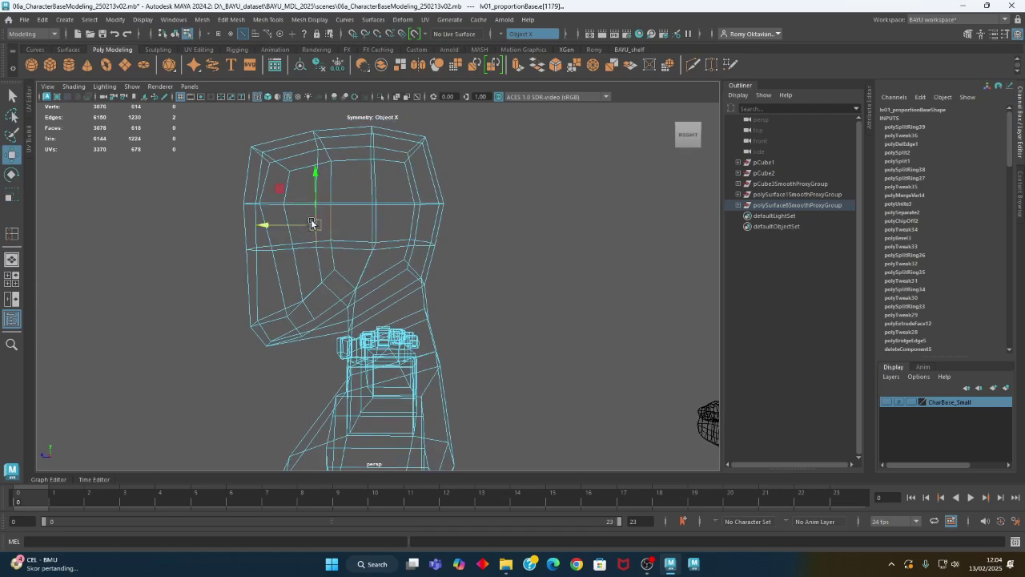
alt+drag(351, 265, 310, 249)
- Adjust the face profile in side view by moving the chin vertices in depth and raising the jaw vertices
right_drag(227, 183, 171, 181)
drag(193, 136, 293, 283)
alt+drag(236, 224, 318, 288)
drag(232, 273, 261, 308)
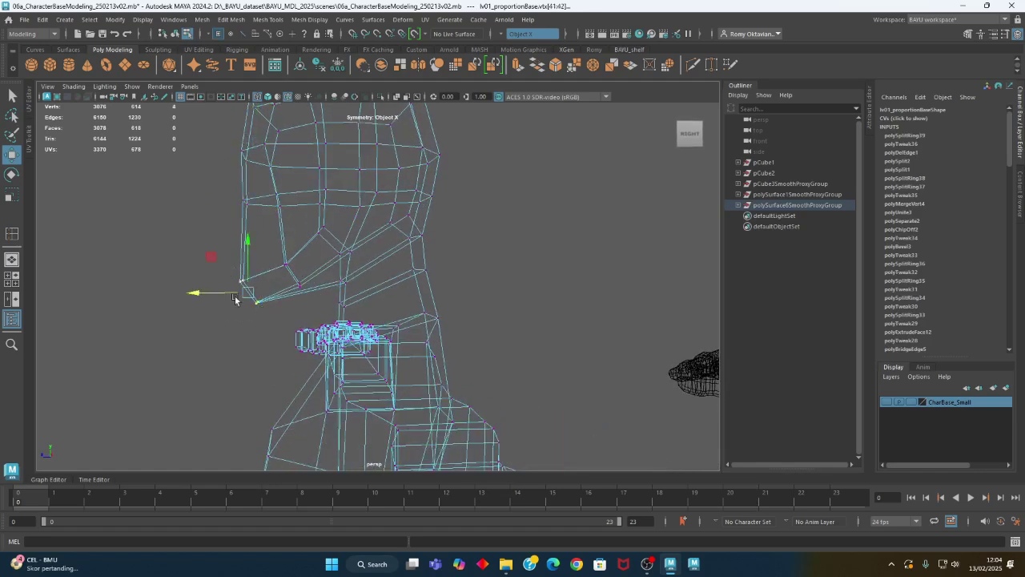
drag(211, 264, 321, 299)
drag(256, 237, 264, 212)
- Adjust the side vertices of the lower row sideways in front view to round the face, and return to shaded display
alt+drag(264, 212, 384, 280)
click(421, 285)
click(361, 262)
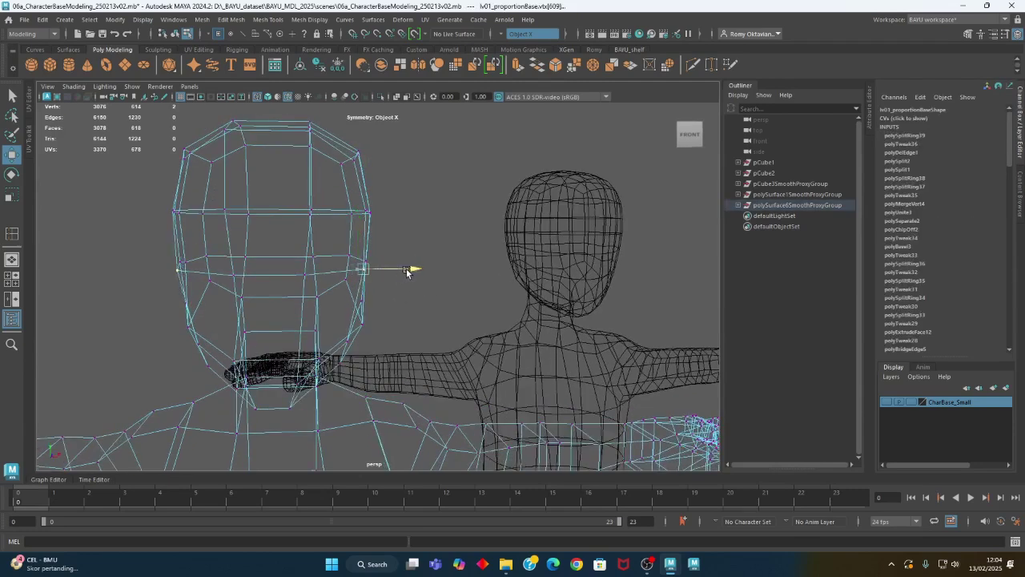
scroll(411, 272, down, 5)
key(5)
mouse_move(376, 266)
alt+mouse_down()
mouse_move(423, 277)
mouse_move(453, 254)
mouse_move(446, 232)
mouse_move(391, 276)
alt+mouse_up()
scroll(392, 276, up, 4)
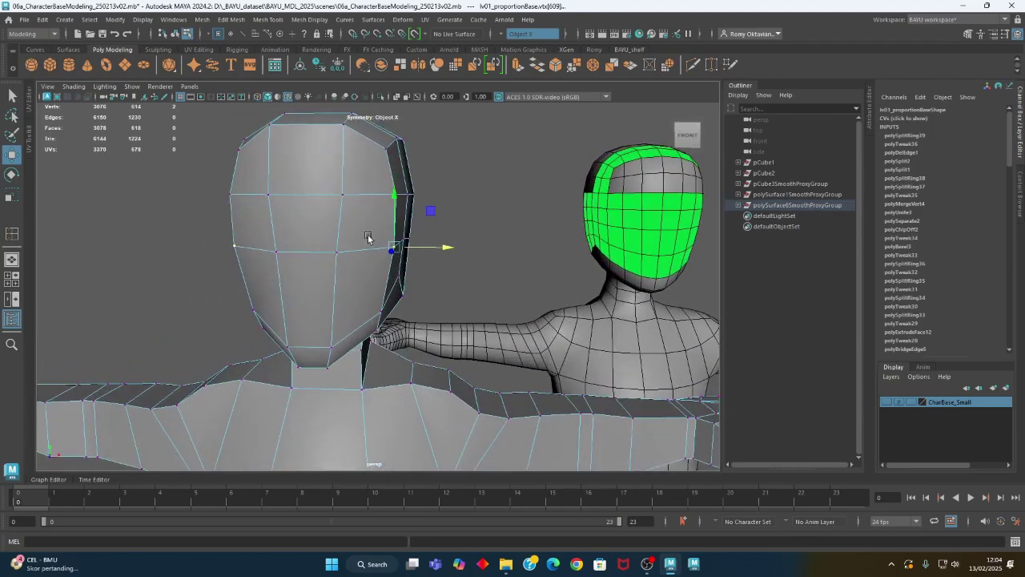
- Scale the upper and lower horizontal edges bordering the ear area on the side of the head vertically to flatten them
click(346, 195)
alt+drag(347, 200, 316, 267)
click(343, 249)
alt+right_drag(316, 268, 515, 277)
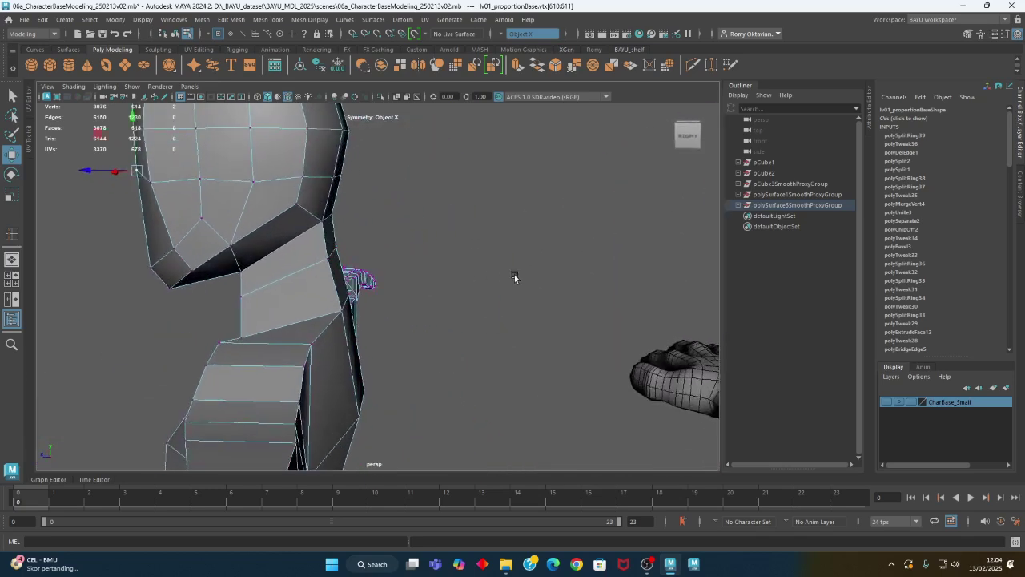
alt+middle_drag(332, 238, 384, 303)
alt+drag(338, 240, 336, 259)
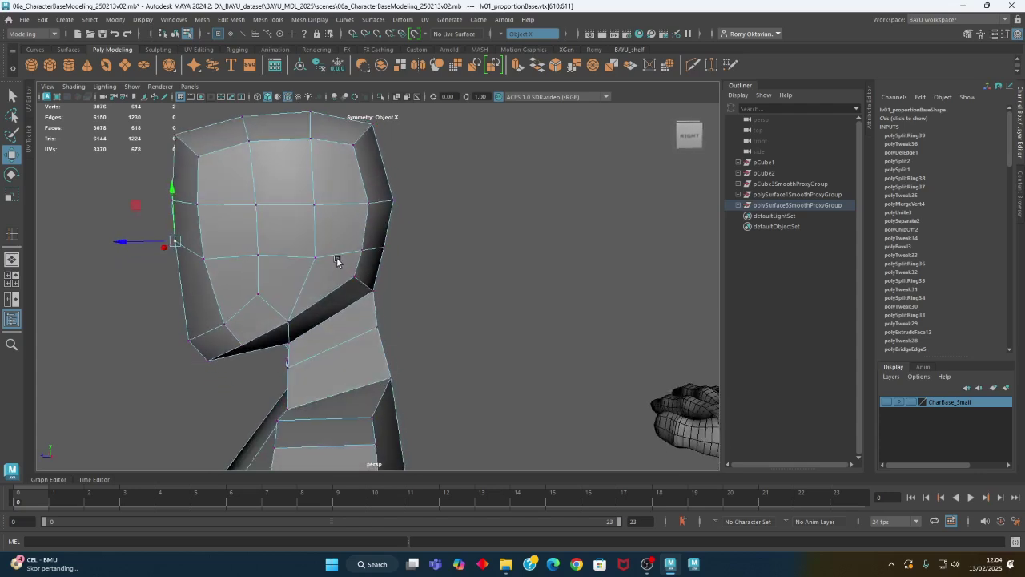
right_drag(471, 165, 469, 131)
click(290, 206)
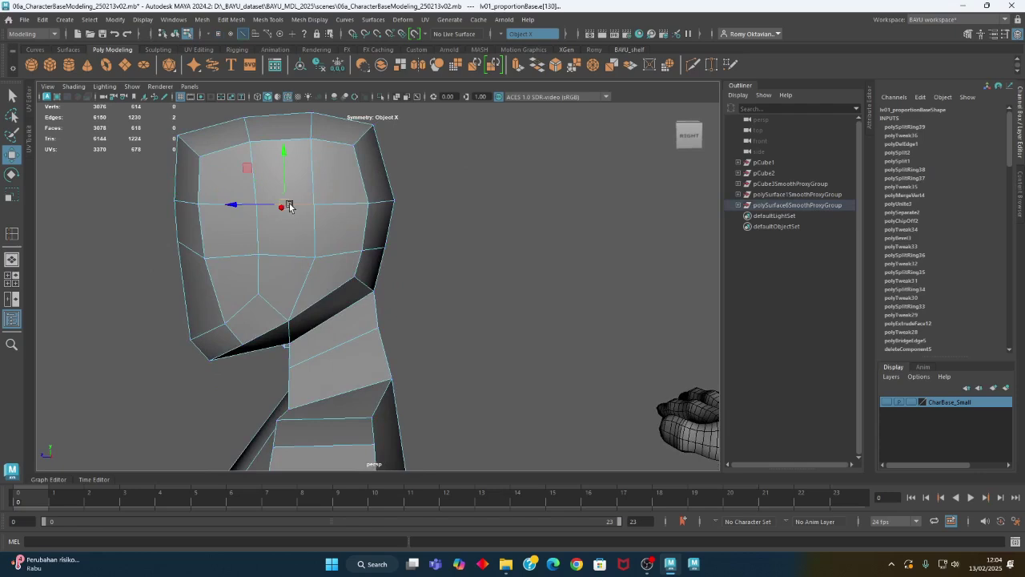
key(r)
click(286, 256)
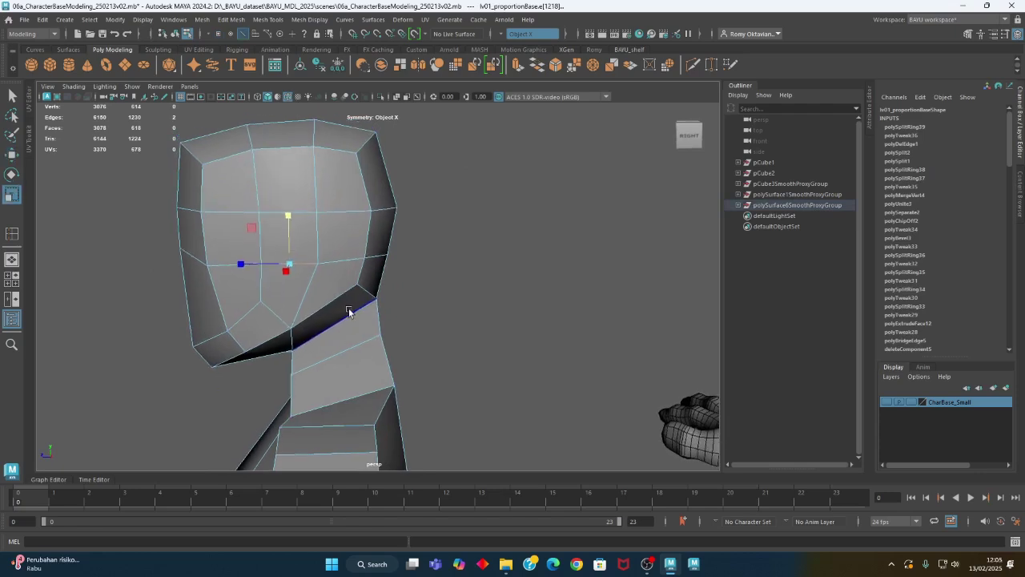
- Move the face in the middle of the head's side slightly up and backward to set the ear position
right_drag(488, 174, 491, 206)
click(284, 237)
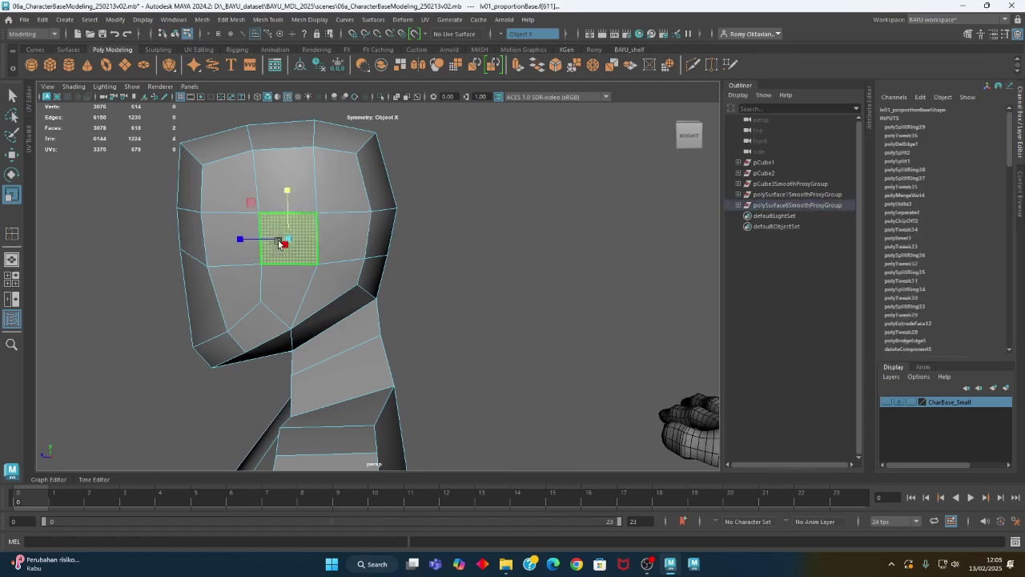
alt+drag(279, 238, 385, 276)
key(w)
alt+middle_drag(213, 221, 170, 208)
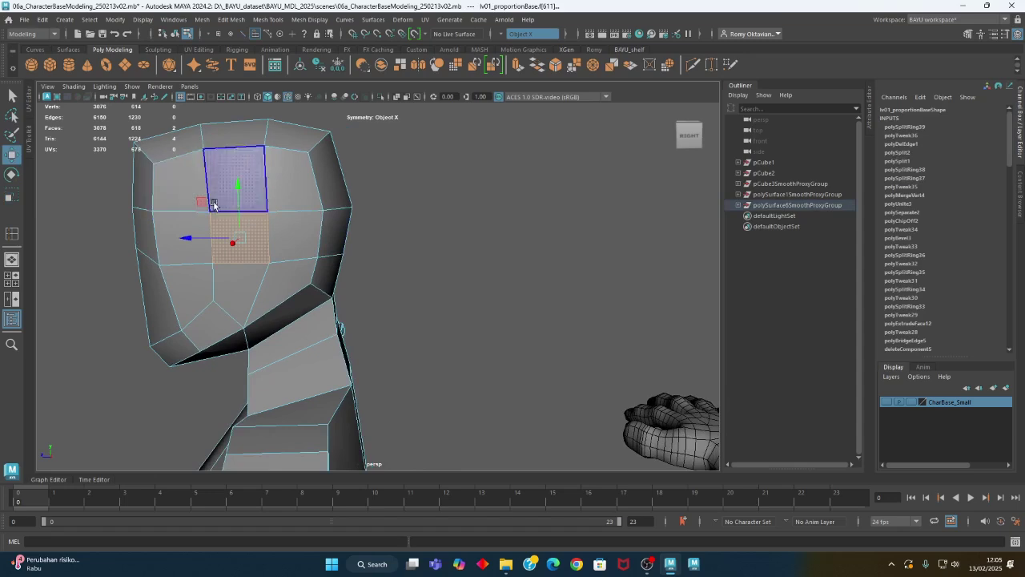
middle_drag(200, 201, 208, 194)
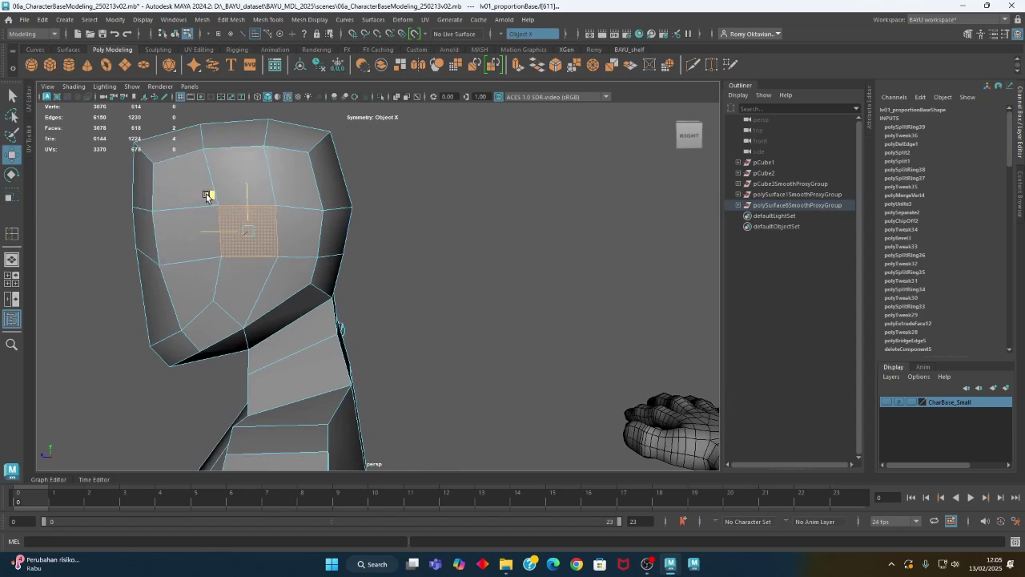
- Rotate the middle face at the back of the head upright and move it slightly forward
alt+drag(350, 197, 377, 256)
alt+right_drag(377, 256, 440, 236)
click(402, 194)
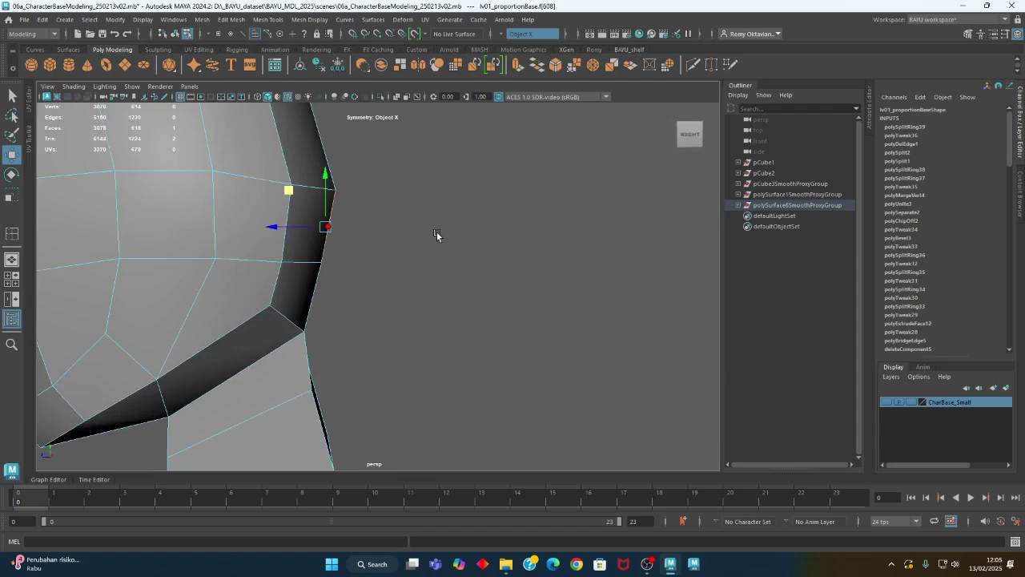
key(e)
drag(298, 202, 287, 207)
key(w)
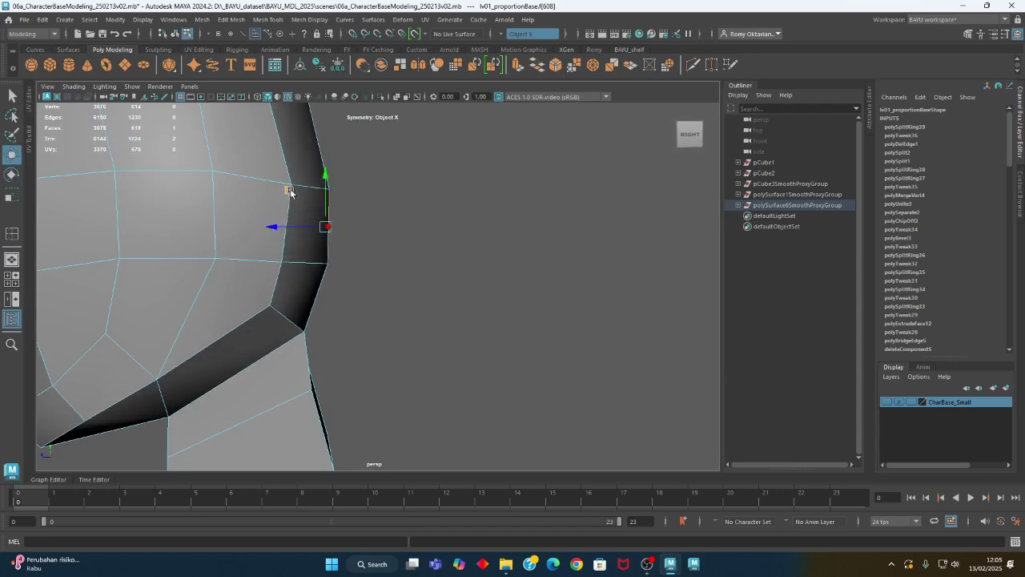
scroll(402, 244, down, 3)
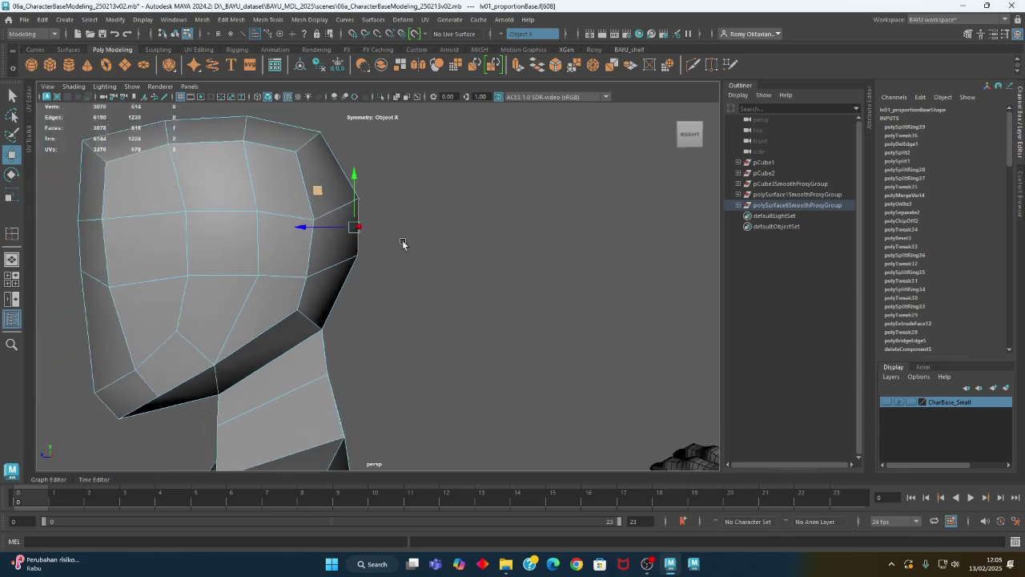
alt+middle_drag(402, 244, 401, 271)
drag(301, 250, 299, 249)
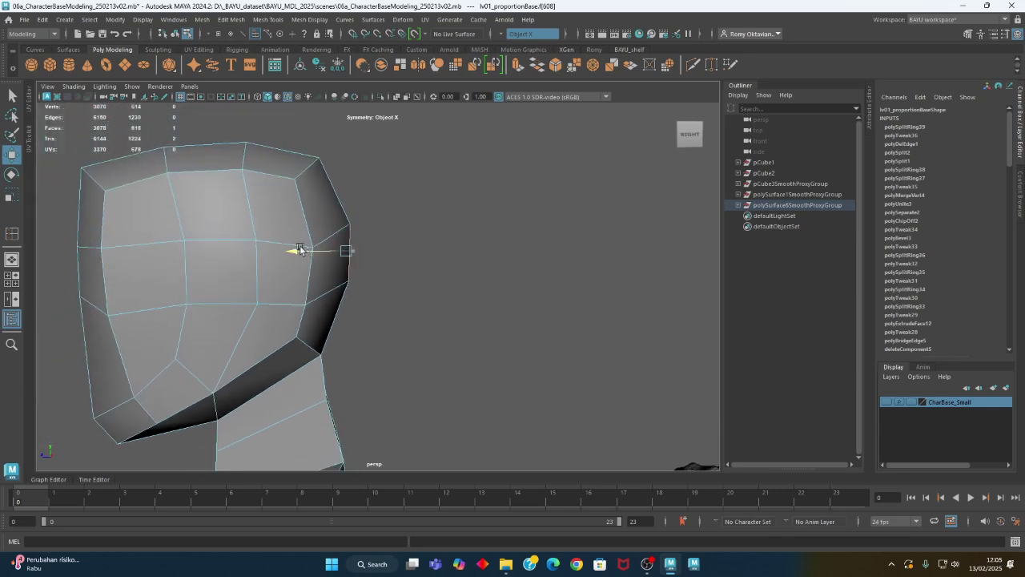
- Reposition the rear side vertices and the nape vertices in side view using wireframe display, and return to shaded display
key(4)
right_drag(413, 212, 364, 215)
click(311, 246)
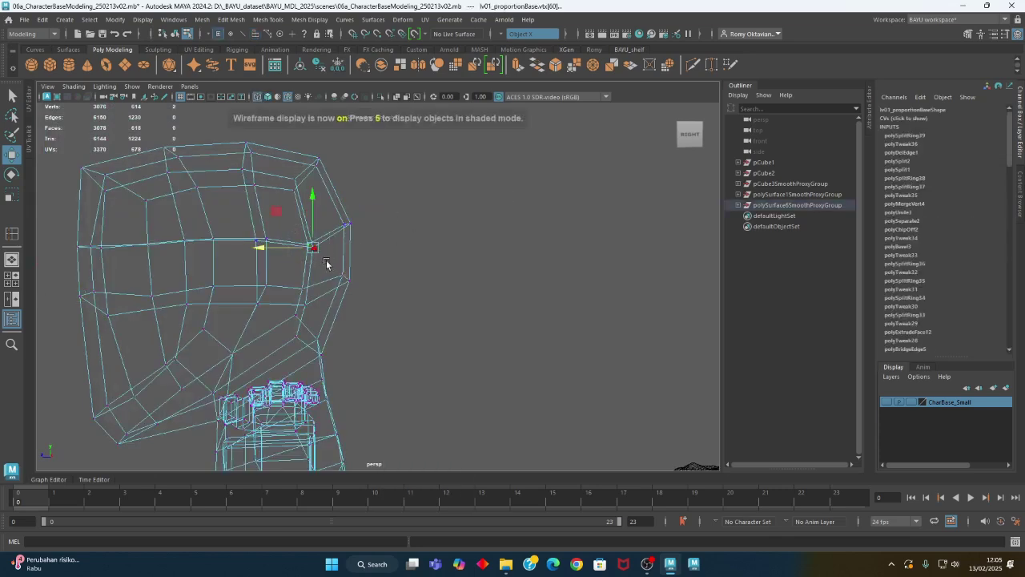
middle_drag(289, 225, 273, 199)
alt+drag(275, 198, 342, 306)
alt+drag(342, 307, 324, 261)
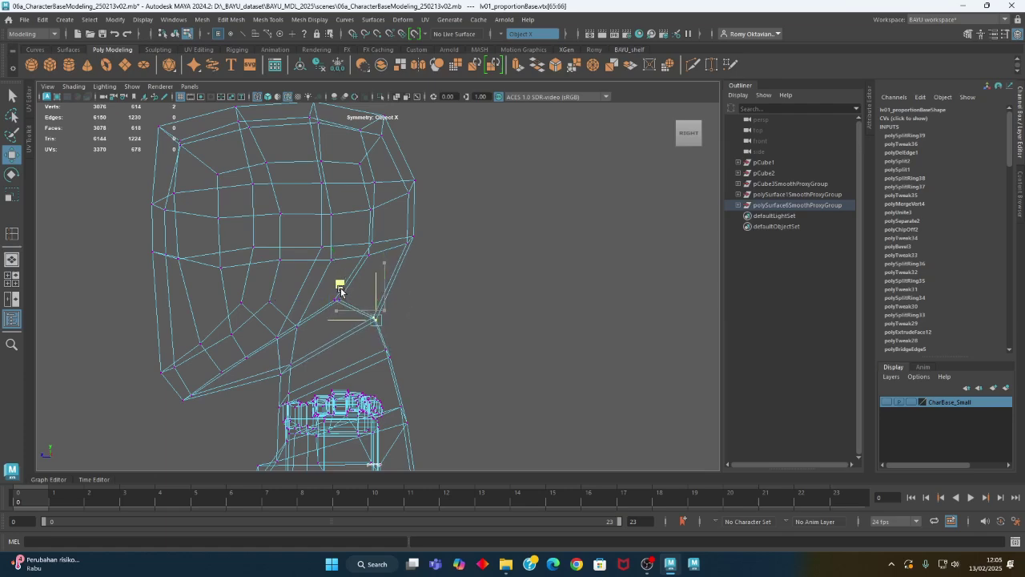
alt+drag(340, 292, 400, 362)
right_drag(401, 295, 404, 329)
click(303, 375)
alt+drag(303, 375, 422, 314)
alt+drag(504, 309, 428, 304)
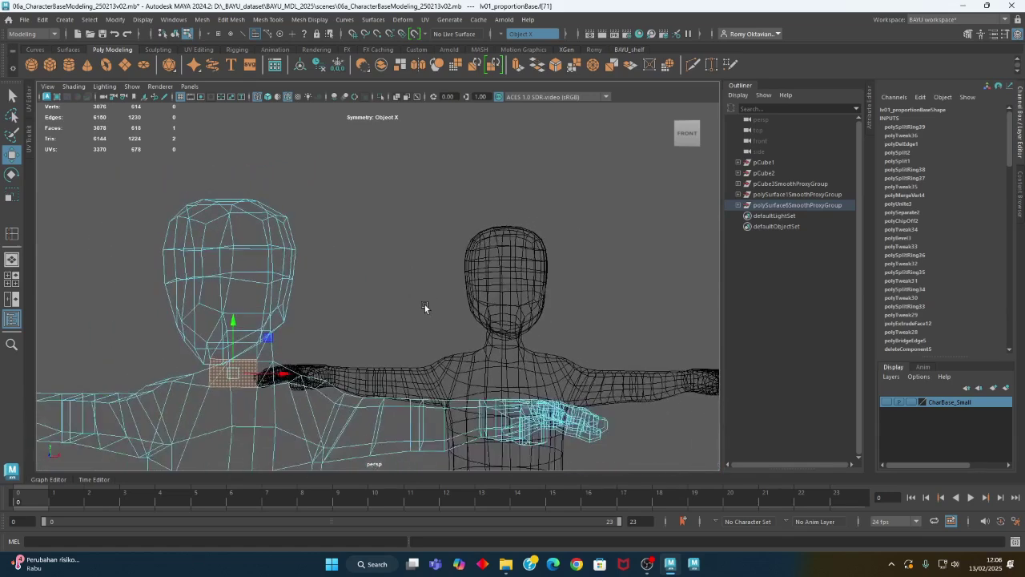
key(5)
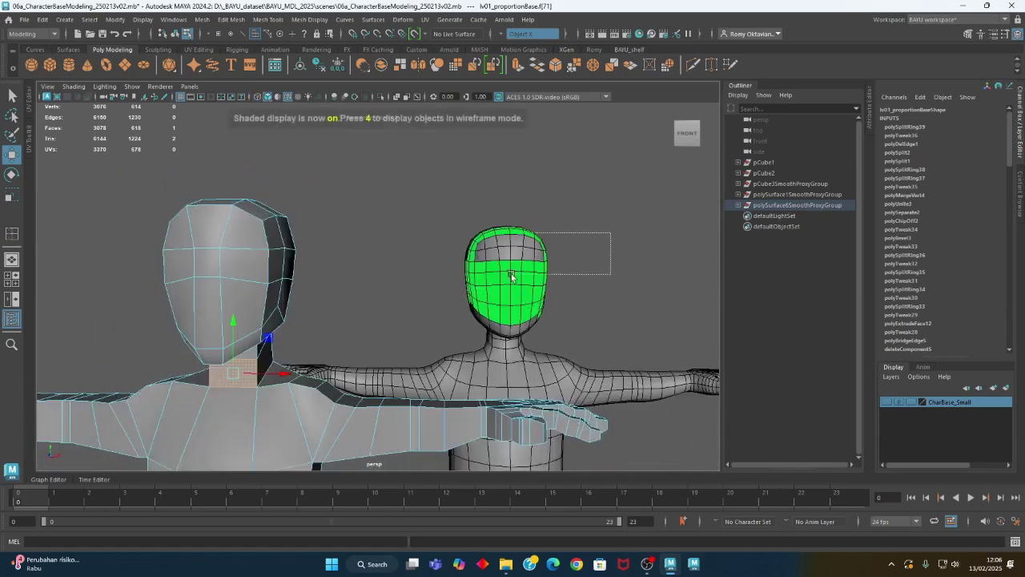
- Assign the existing lambert1 material to the faces of the smoothed character copy, return to object mode and deselect it
drag(610, 232, 511, 276)
right_click(427, 193)
mouse_move(457, 488)
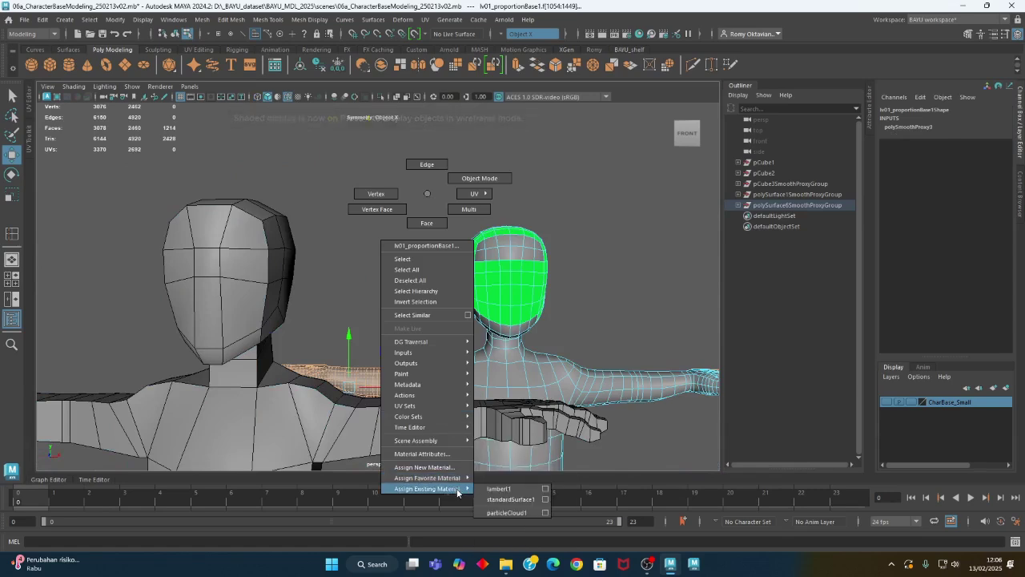
click(497, 490)
right_drag(577, 170, 630, 305)
right_drag(647, 506, 651, 480)
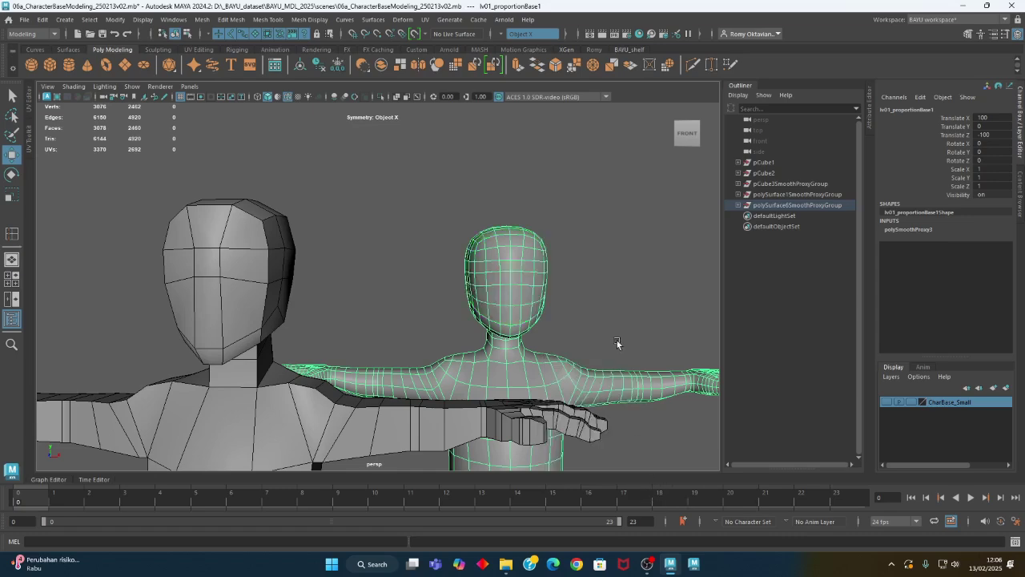
click(619, 343)
alt+middle_drag(535, 316, 495, 328)
mouse_move(495, 327)
alt+mouse_down()
mouse_move(428, 321)
mouse_move(476, 335)
mouse_move(505, 326)
mouse_move(493, 326)
alt+mouse_up()
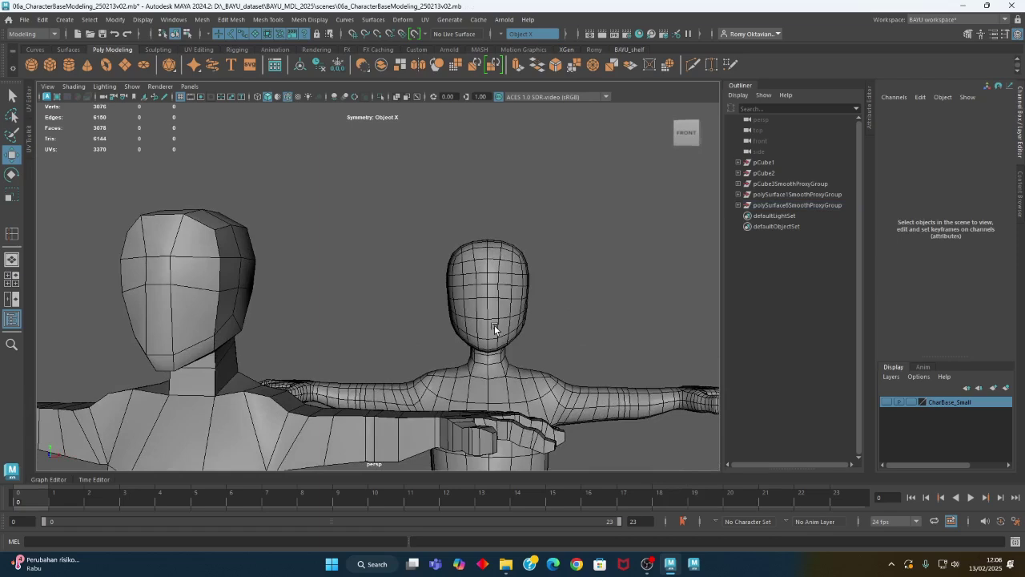
- Reposition the vertices at the top of the low-poly character's forehead to refine the head profile
alt+drag(478, 305, 258, 259)
click(270, 285)
right_drag(258, 260, 209, 241)
alt+drag(343, 319, 287, 293)
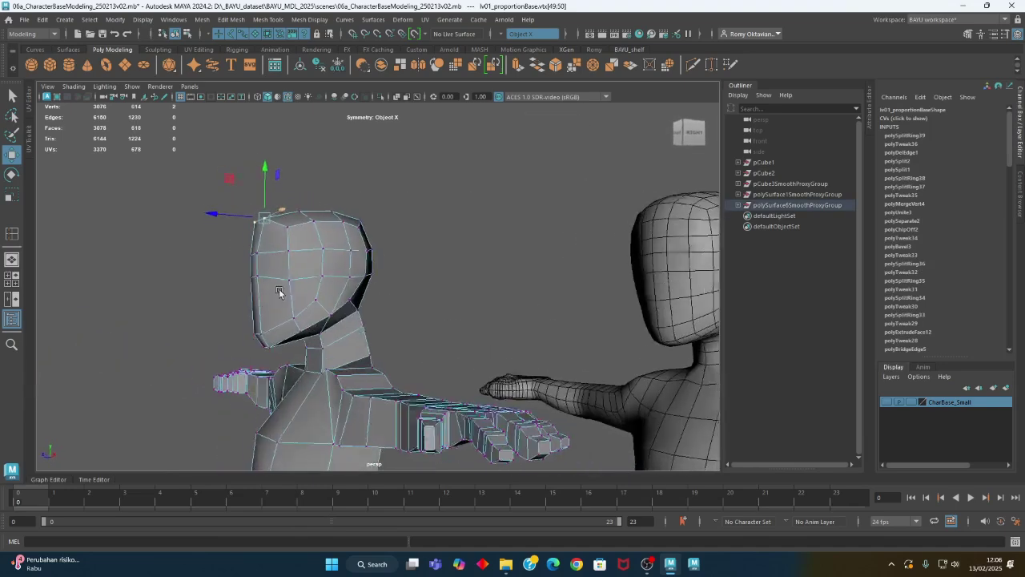
- Extrude the ear-position face on the side of the head and scale it inward
right_drag(435, 176, 448, 301)
click(448, 300)
click(339, 261)
alt+drag(339, 260, 326, 327)
click(227, 20)
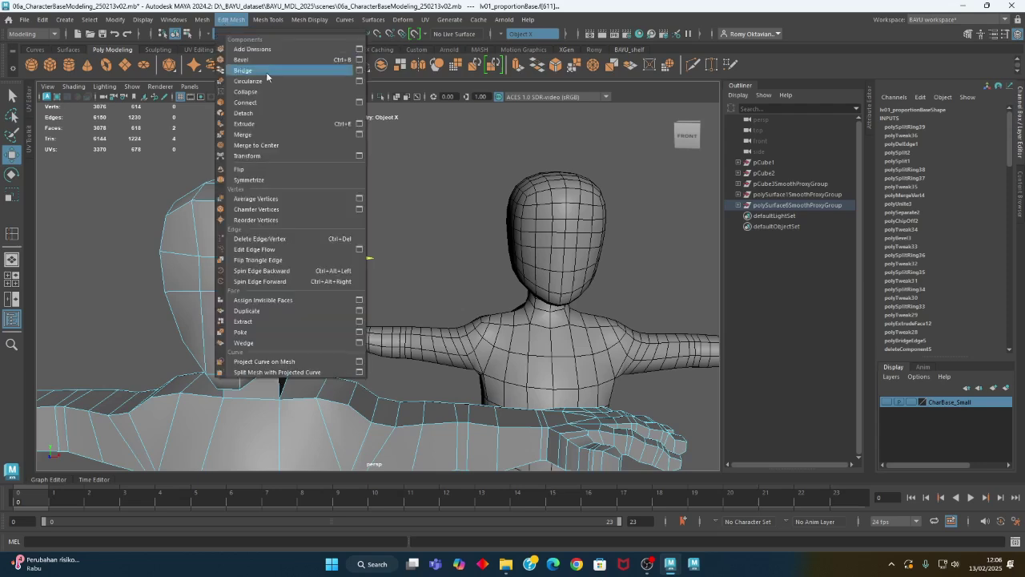
click(278, 123)
alt+drag(305, 225, 365, 304)
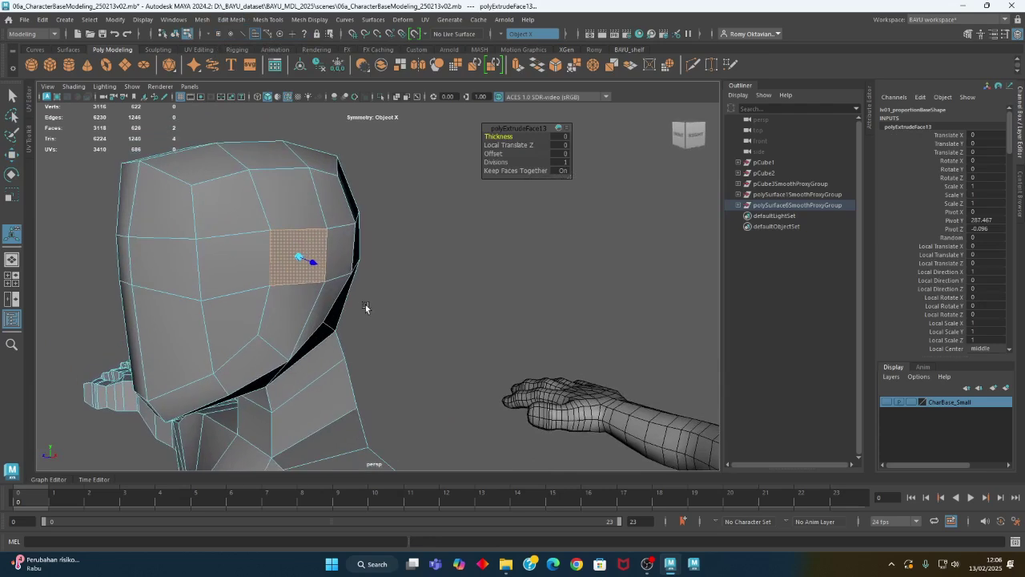
key(e)
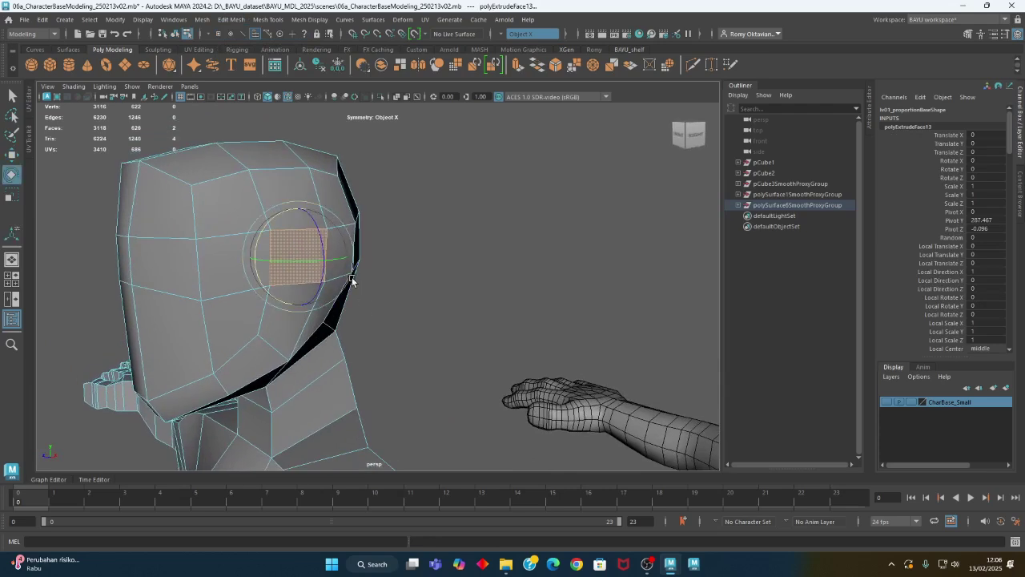
key(r)
alt+drag(296, 256, 428, 293)
- Extrude the inset side face again and move it outward to form a block for the ear
click(427, 293)
click(280, 258)
key(ctrl+e)
mouse_move(295, 256)
mouse_down()
mouse_move(331, 303)
mouse_move(381, 298)
mouse_move(386, 280)
mouse_move(335, 267)
mouse_move(369, 270)
mouse_up()
key(ctrl+e)
key(w)
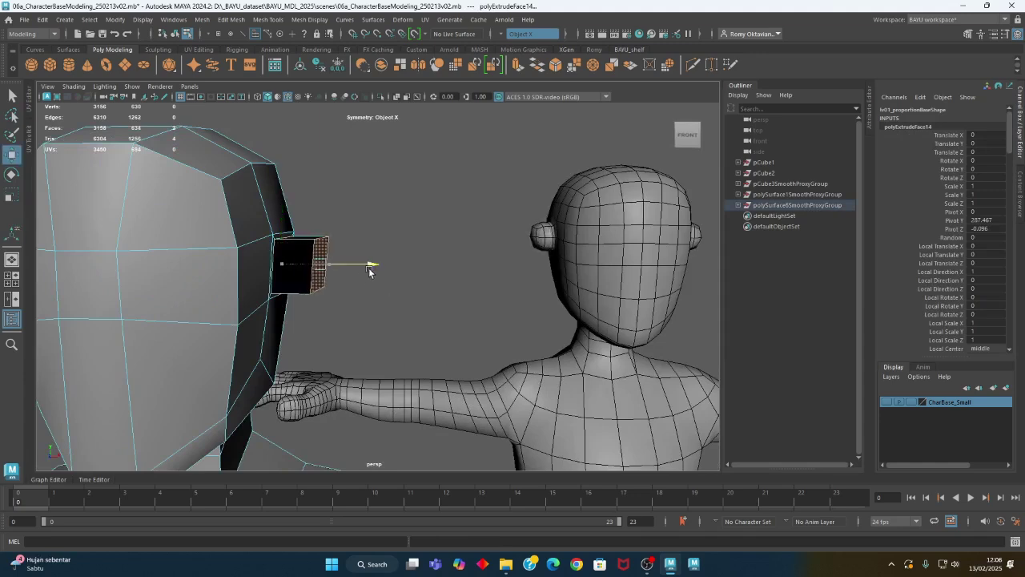
- Move the outer front edge of the ear block in against the head to turn it into a wedge
alt+drag(392, 306, 371, 194)
right_click(371, 184)
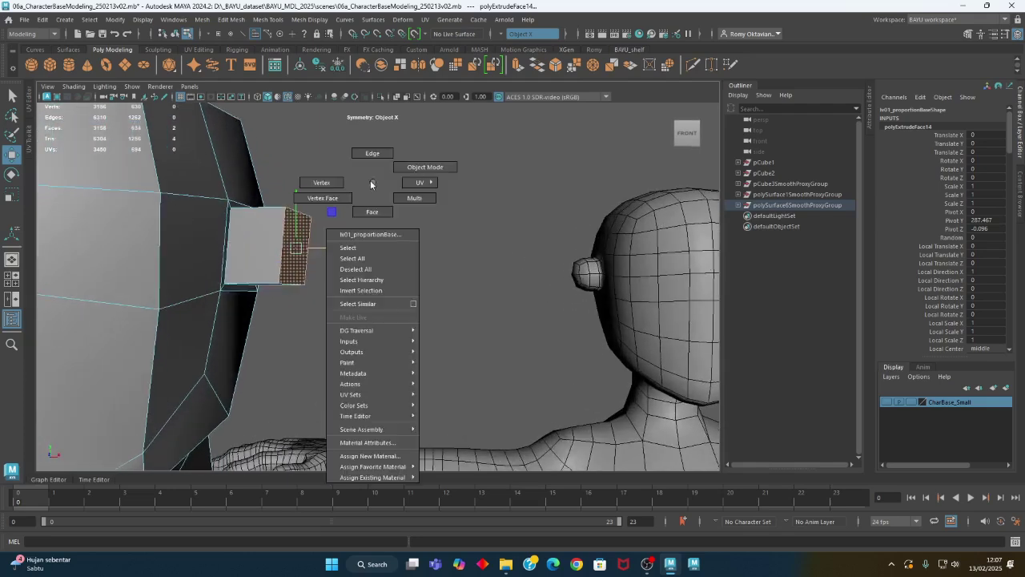
click(365, 155)
click(276, 264)
alt+drag(275, 265, 352, 304)
- Merge the ear's outer front vertices with the adjacent ear base vertices in wireframe display, and return to object mode
key(4)
right_drag(427, 165, 332, 156)
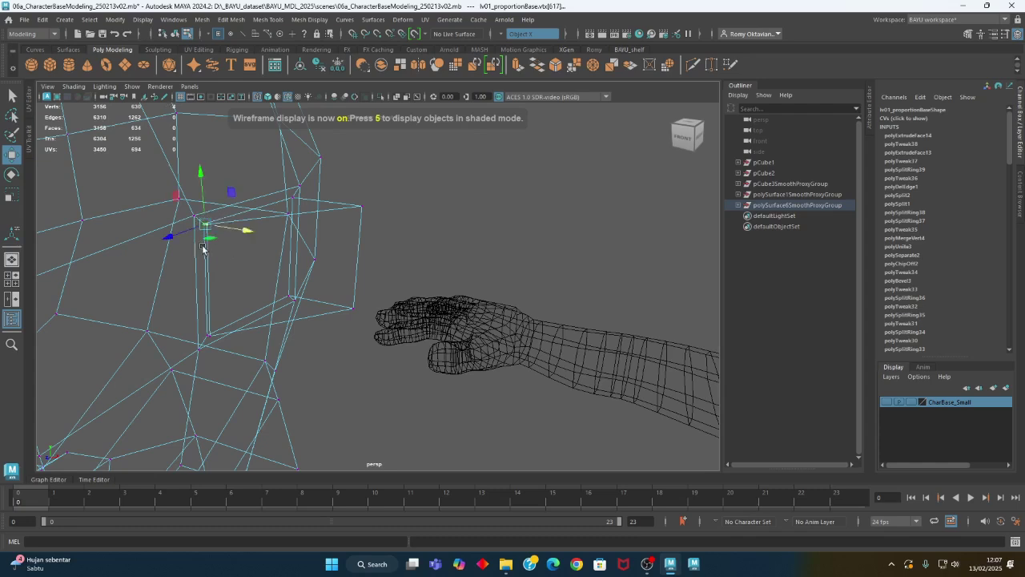
shift+drag(223, 340, 226, 340)
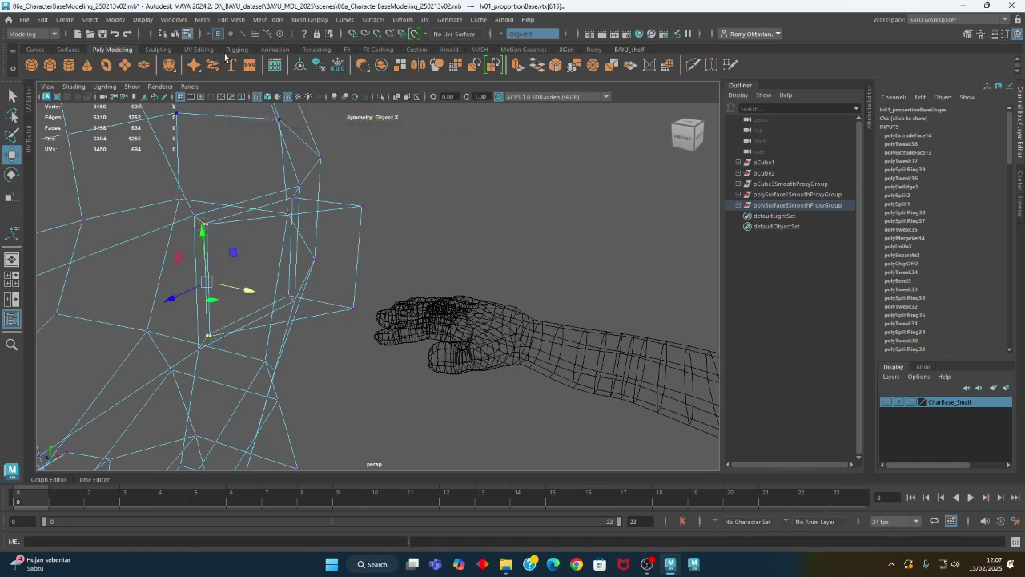
click(231, 19)
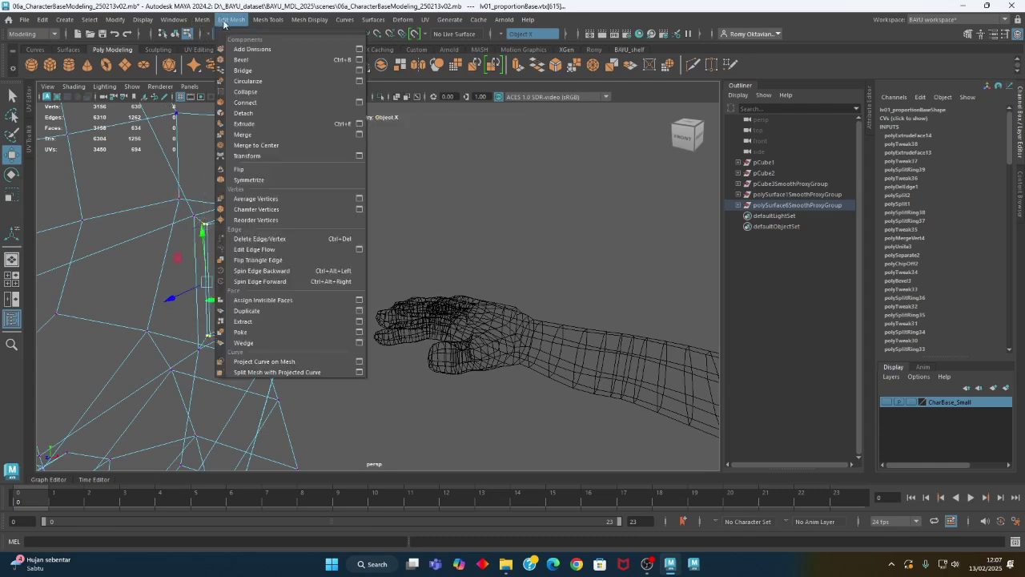
click(267, 136)
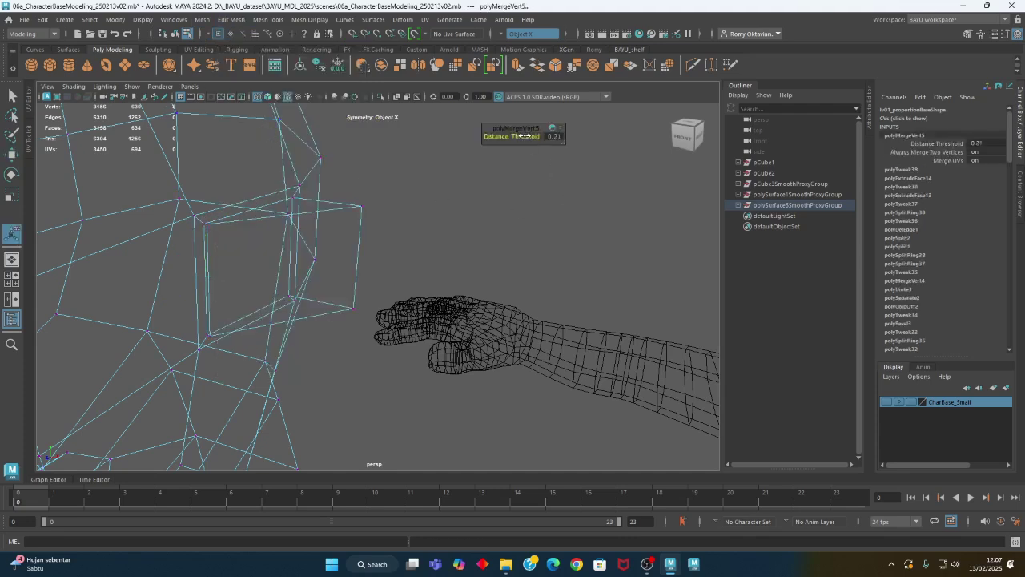
right_drag(407, 168, 448, 152)
alt+drag(377, 224, 425, 280)
- Lower the bottom vertices at the ear's base so its lower side slants toward the head, and return to shaded display
right_drag(420, 203, 386, 213)
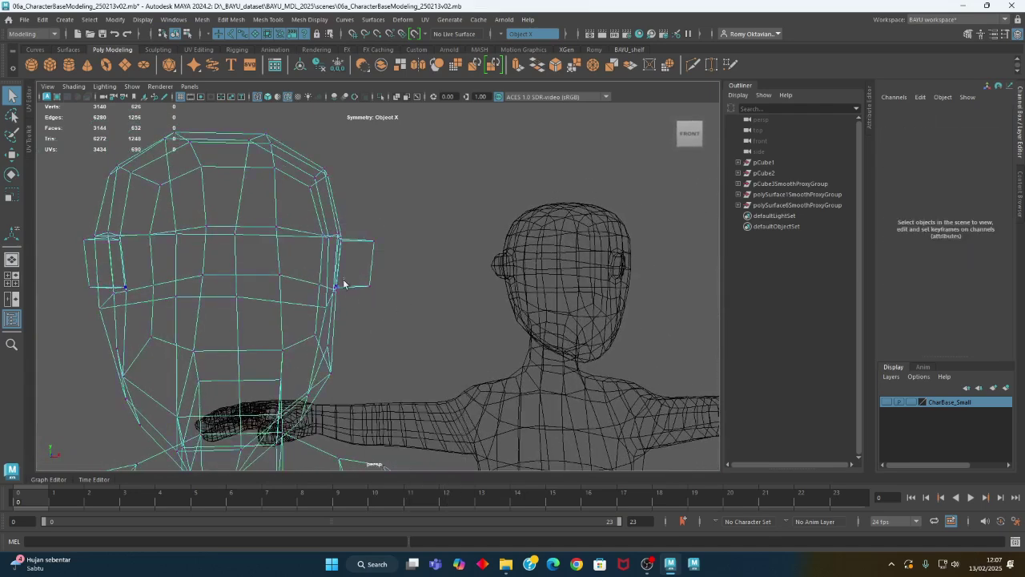
drag(328, 298, 328, 297)
alt+drag(328, 298, 284, 331)
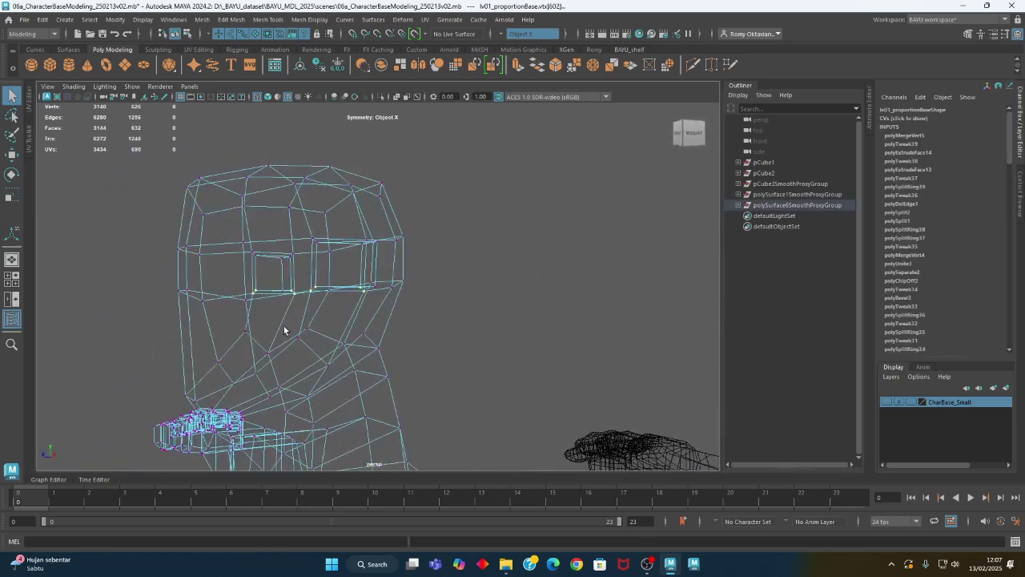
key(w)
mouse_move(334, 265)
mouse_down()
mouse_move(337, 285)
mouse_move(407, 334)
mouse_move(424, 333)
mouse_move(385, 312)
mouse_up()
key(5)
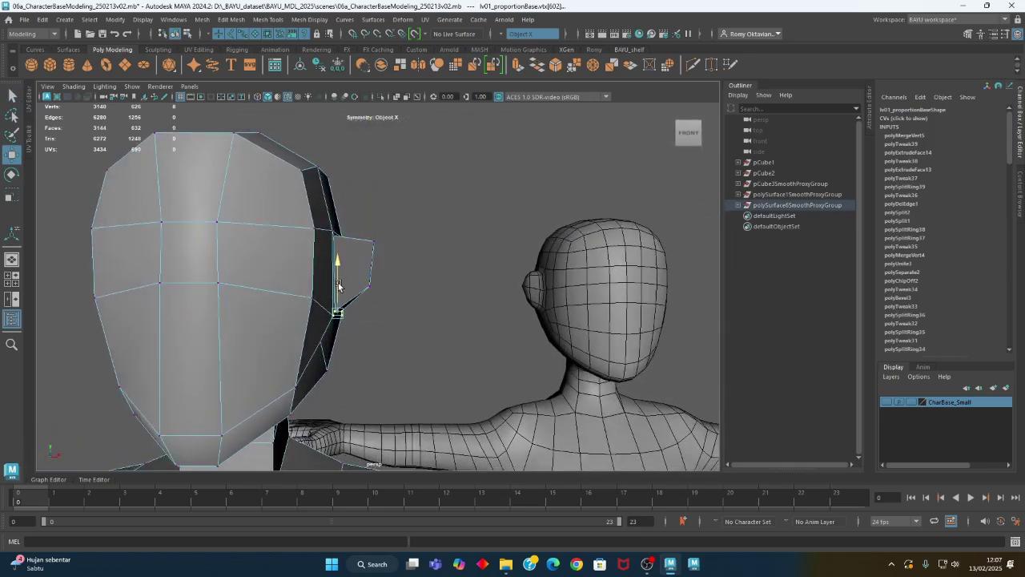
- Preview the head smoothed, adjust the height of the two central face vertices, and return to the unsmoothed mesh
alt+drag(445, 302, 354, 337)
key(3)
right_click(395, 206)
right_drag(394, 205, 342, 202)
alt+drag(274, 349, 271, 278)
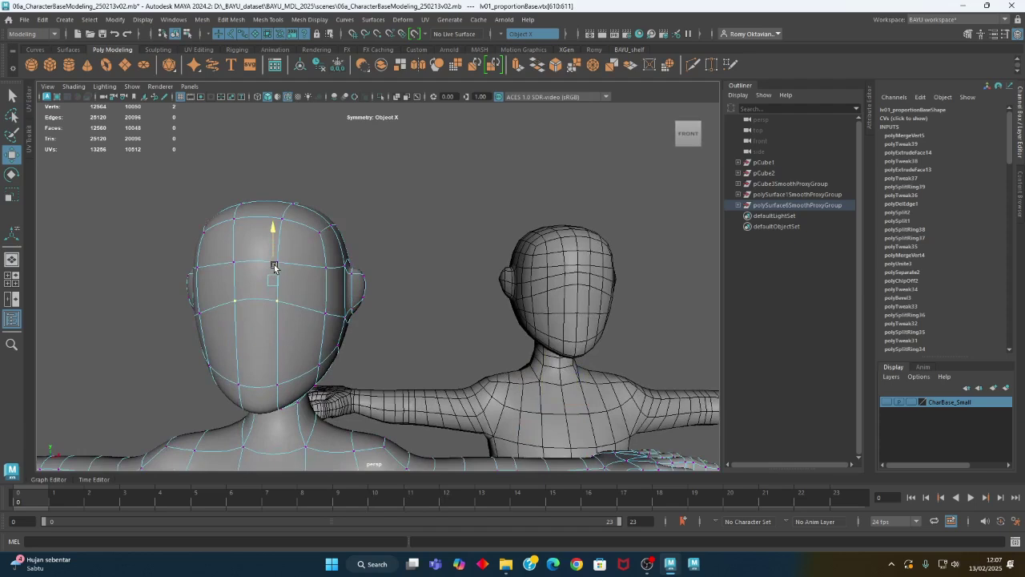
key(1)
drag(274, 259, 276, 278)
- Scale the four chin vertices horizontally to widen the chin, and move the side vertices below the ears sideways
alt+drag(336, 326, 296, 350)
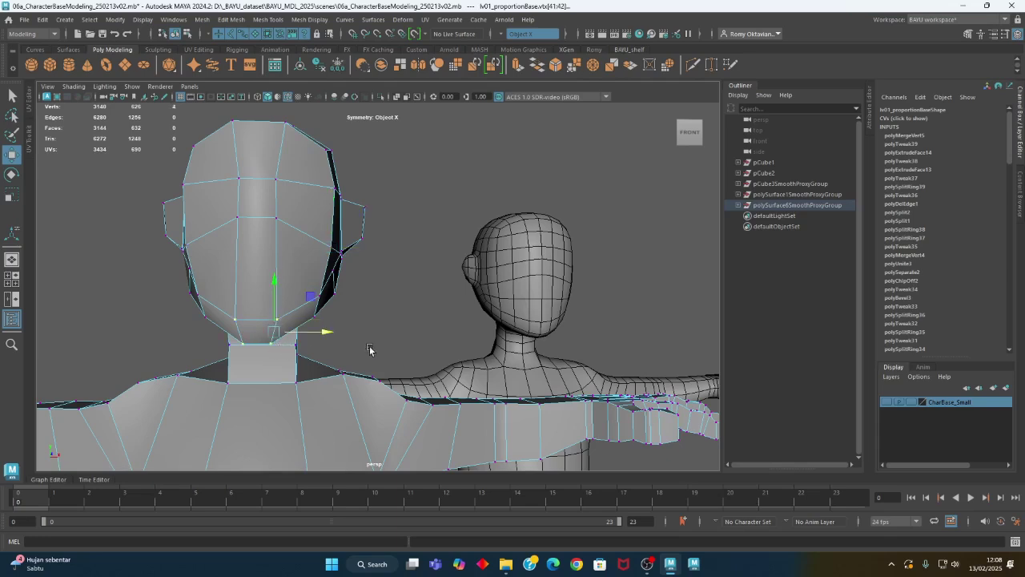
drag(322, 337, 216, 335)
alt+drag(337, 333, 299, 361)
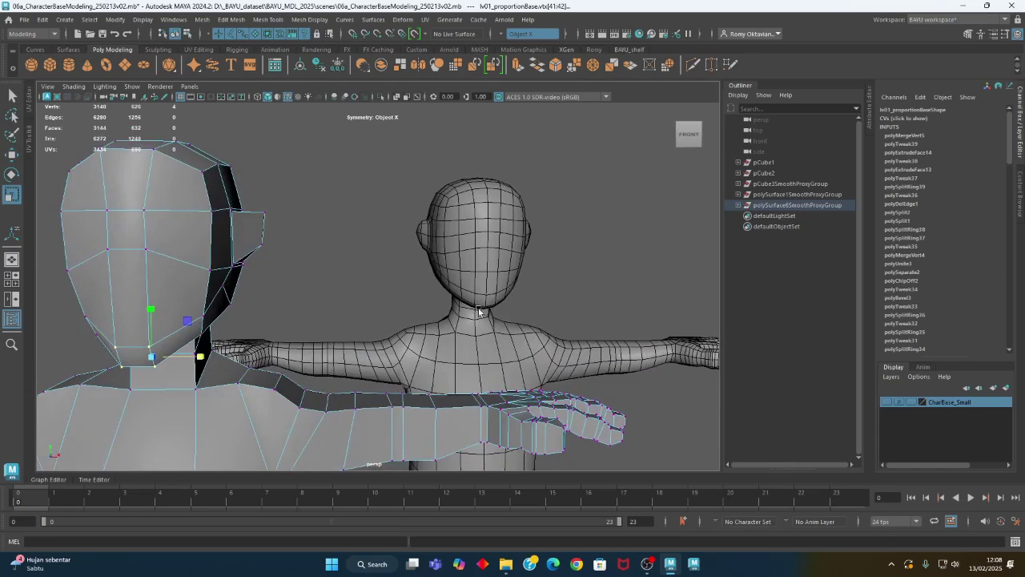
drag(201, 354, 380, 280)
click(325, 285)
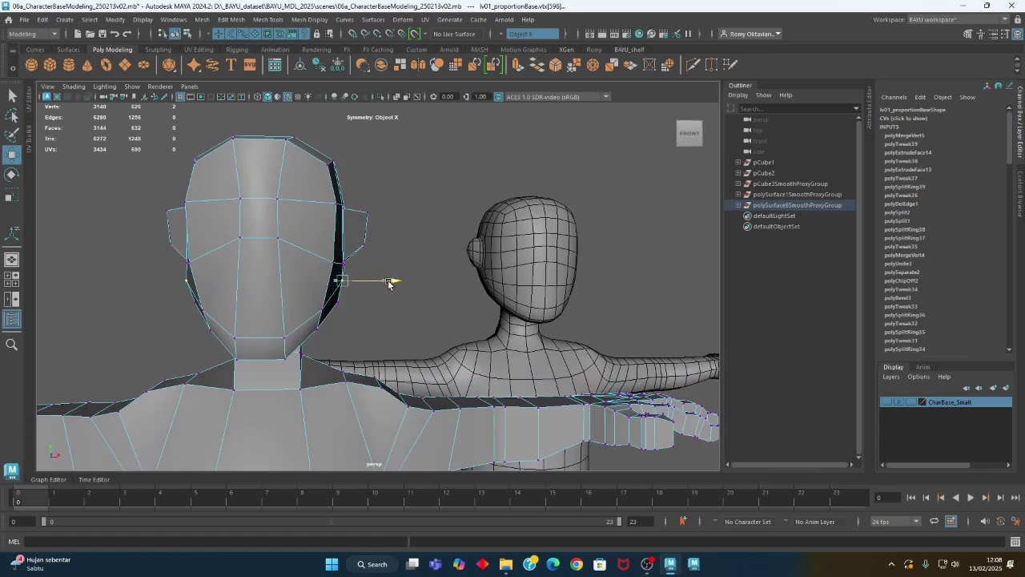
- Try to shift the jaw corner vertices below the ears on both sides, and undo the last move
alt+drag(346, 312, 300, 342)
click(241, 340)
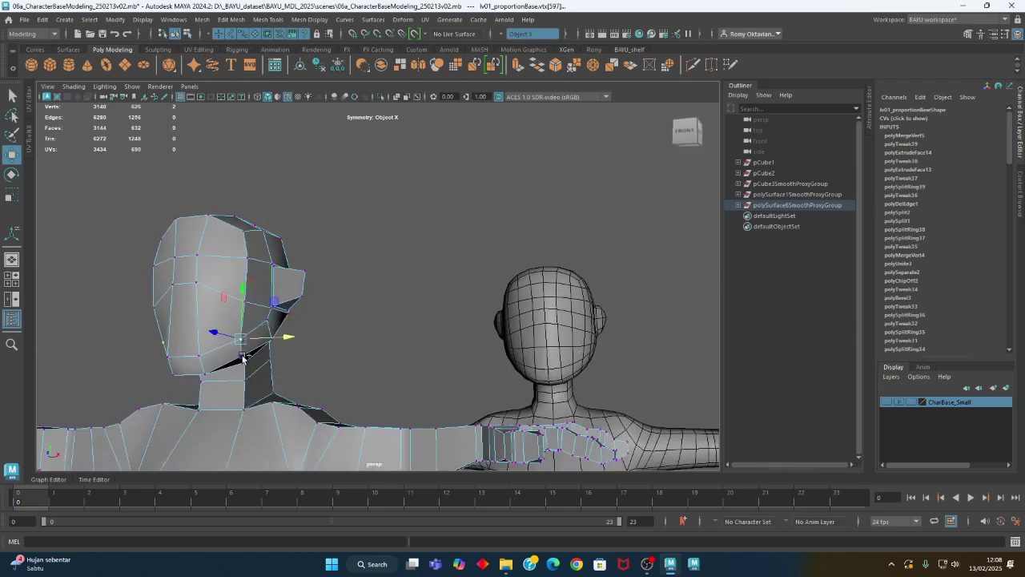
click(242, 356)
alt+drag(244, 358, 292, 410)
middle_drag(286, 396, 289, 397)
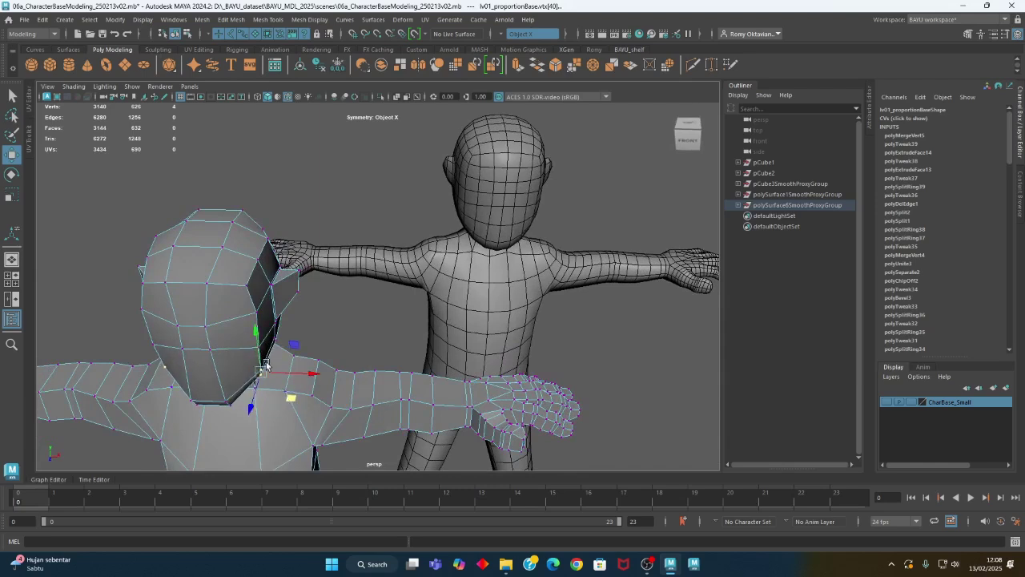
key(ctrl+z)
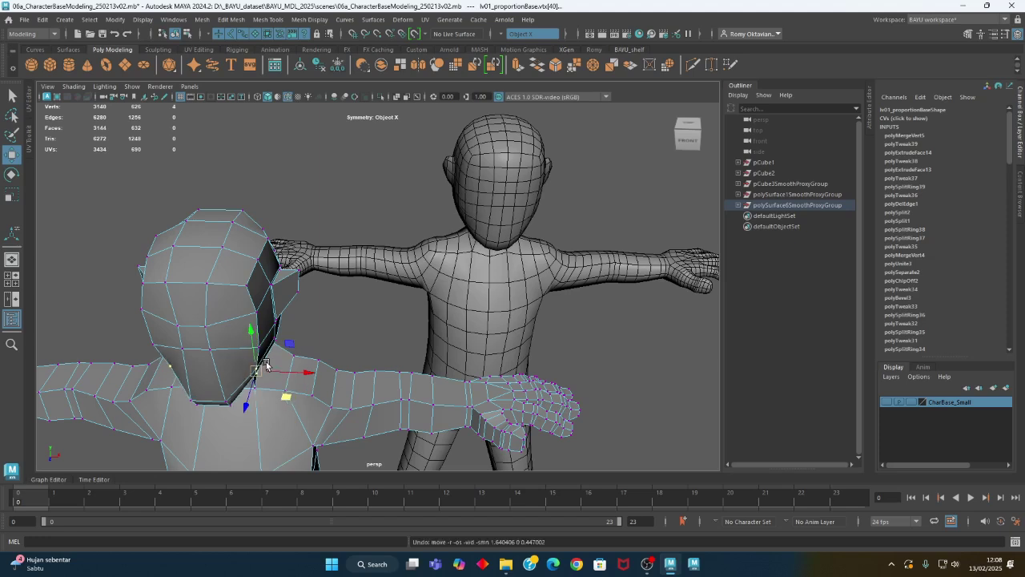
- In wireframe display, move the vertices at the back of the head forward and adjust the height of the upper back vertices
alt+drag(212, 306, 394, 257)
key(4)
drag(345, 302, 346, 300)
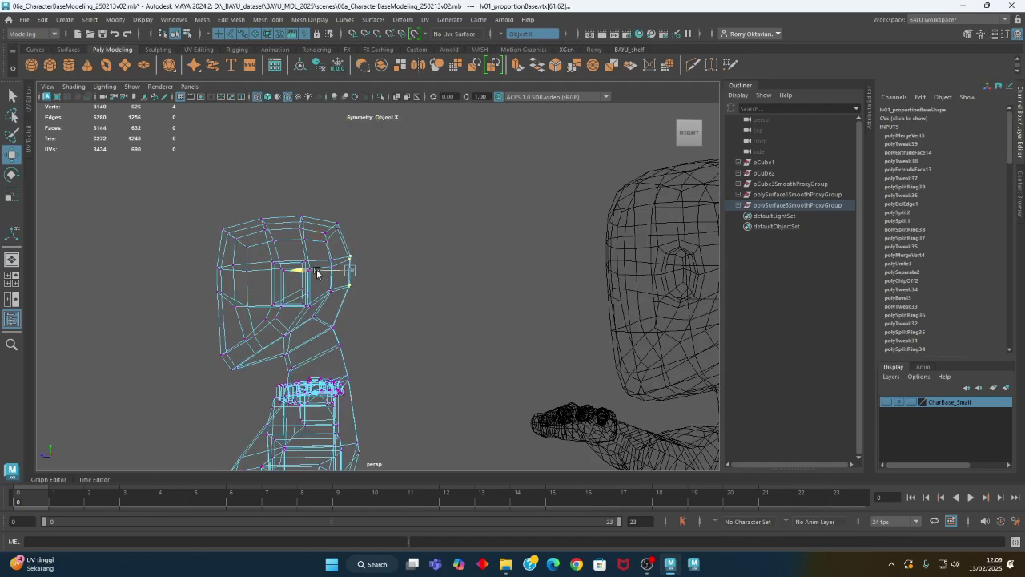
drag(318, 245, 306, 245)
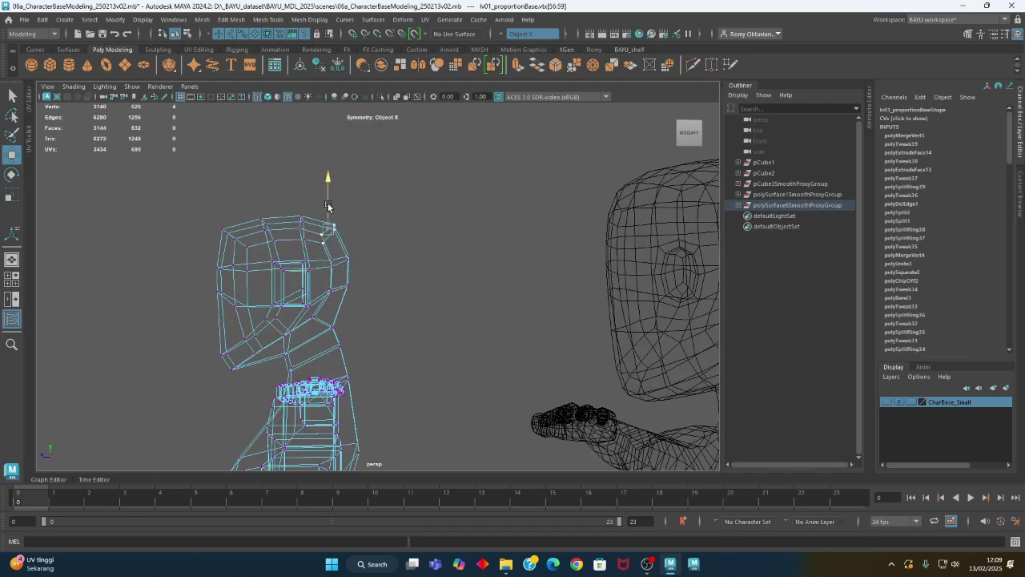
alt+drag(322, 253, 323, 271)
alt+drag(462, 306, 384, 166)
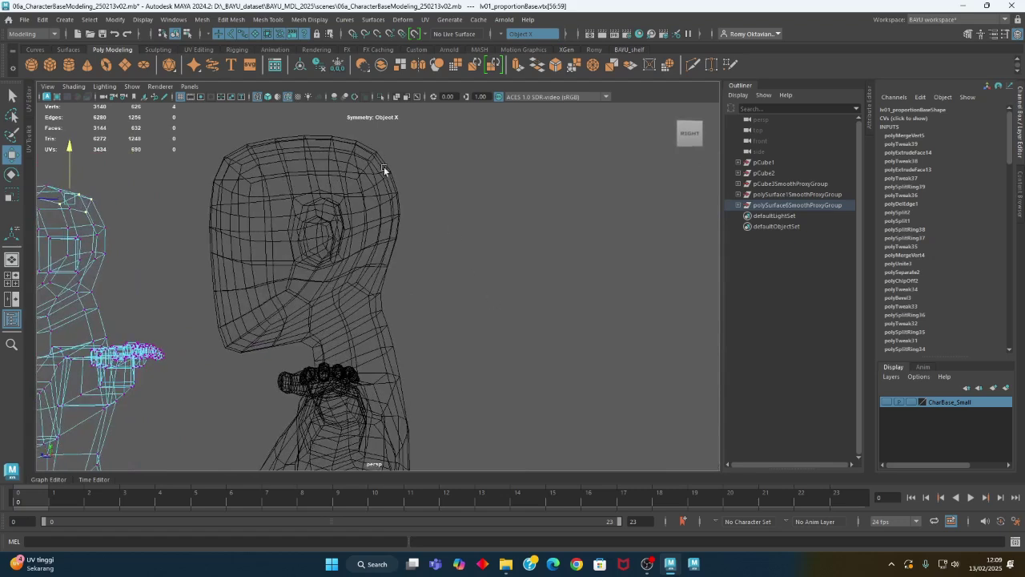
- Adjust the depth of the vertices along the back of the neck in side view
alt+drag(233, 350, 319, 320)
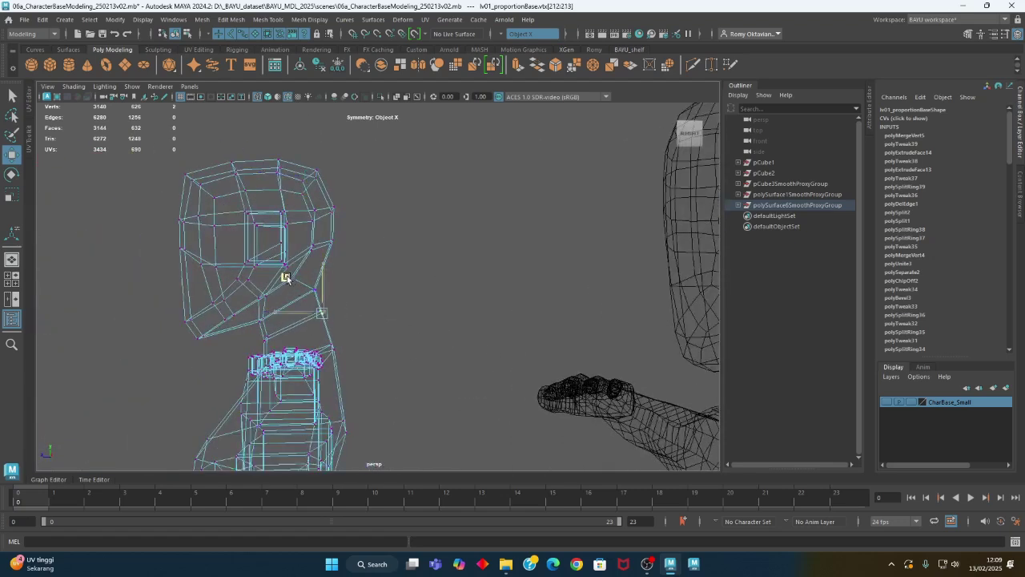
alt+drag(281, 281, 348, 286)
drag(410, 271, 408, 271)
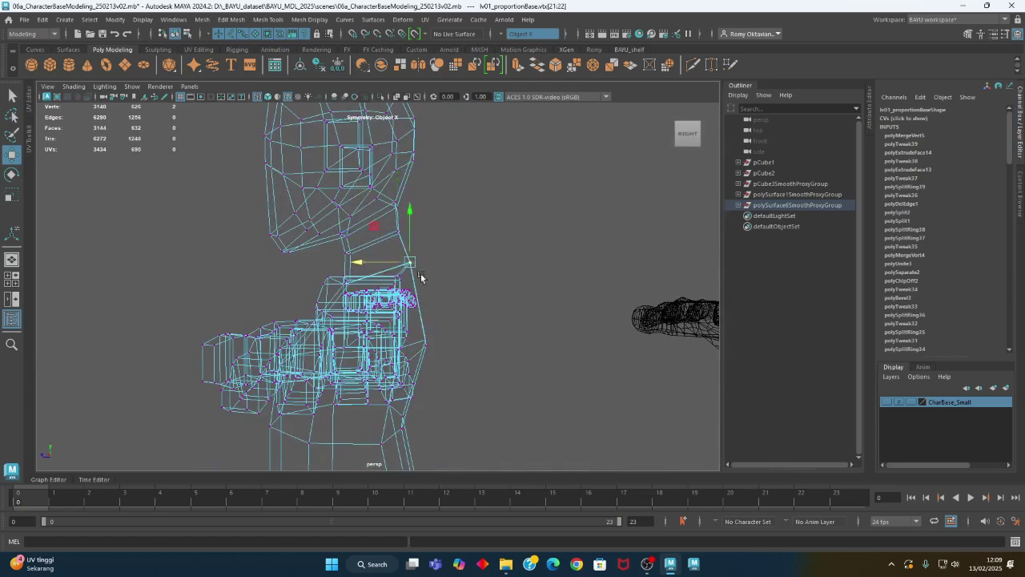
alt+drag(478, 327, 428, 362)
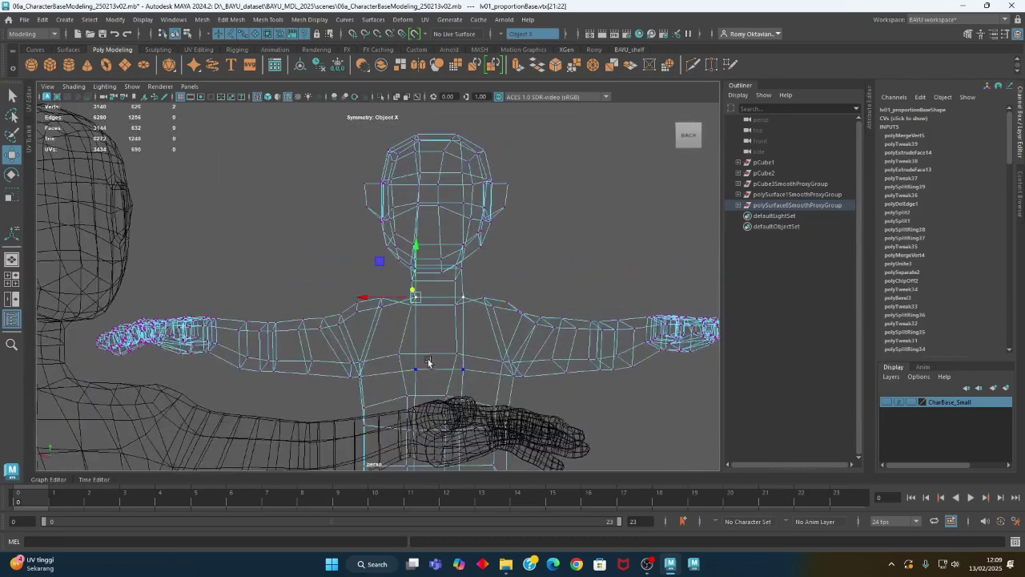
- Return to shaded display and scale the central horizontal edge of the upper back wider in edge mode
key(5)
right_click(583, 244)
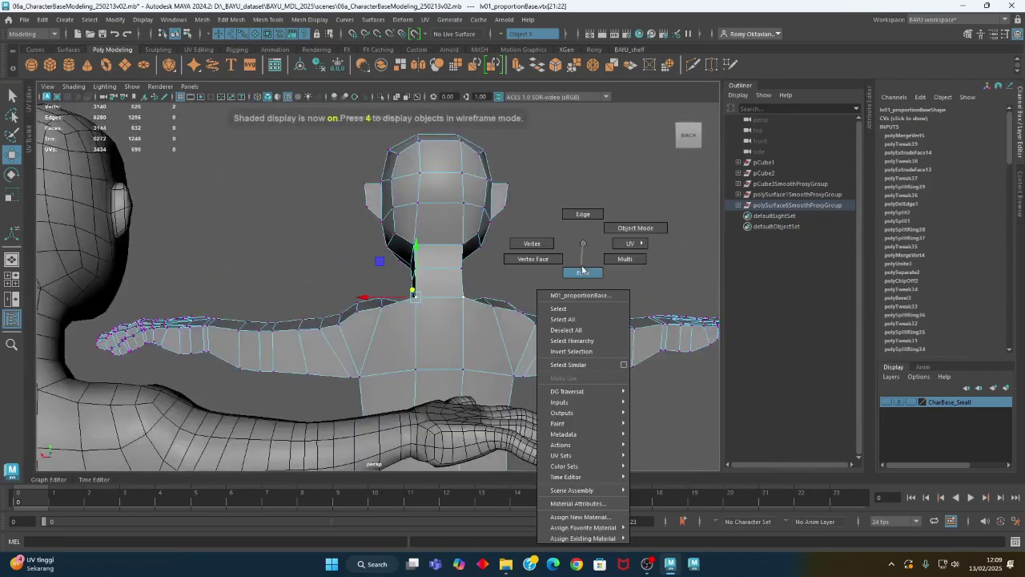
click(582, 272)
alt+drag(582, 272, 465, 273)
right_click(471, 228)
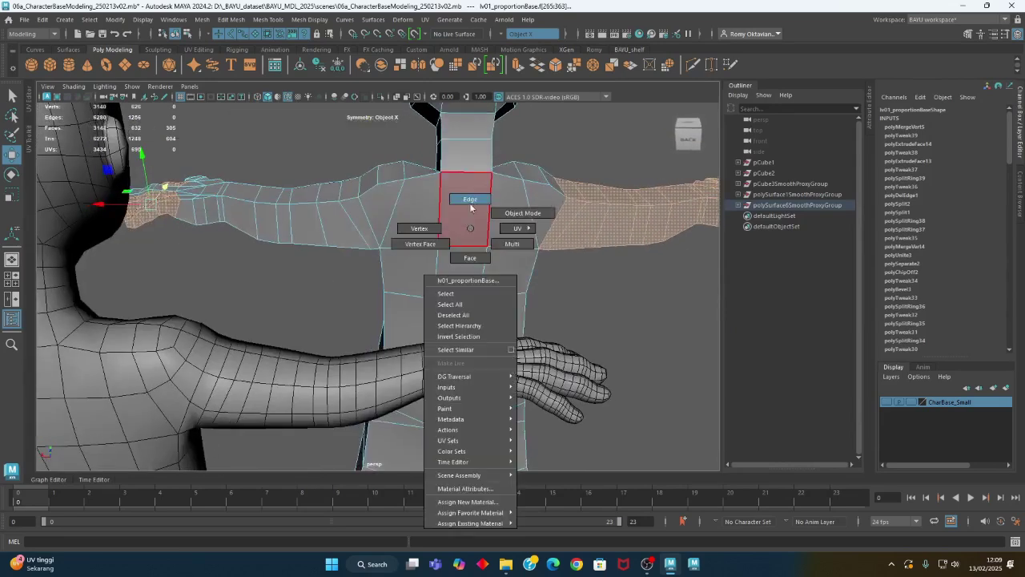
click(470, 202)
click(458, 254)
key(r)
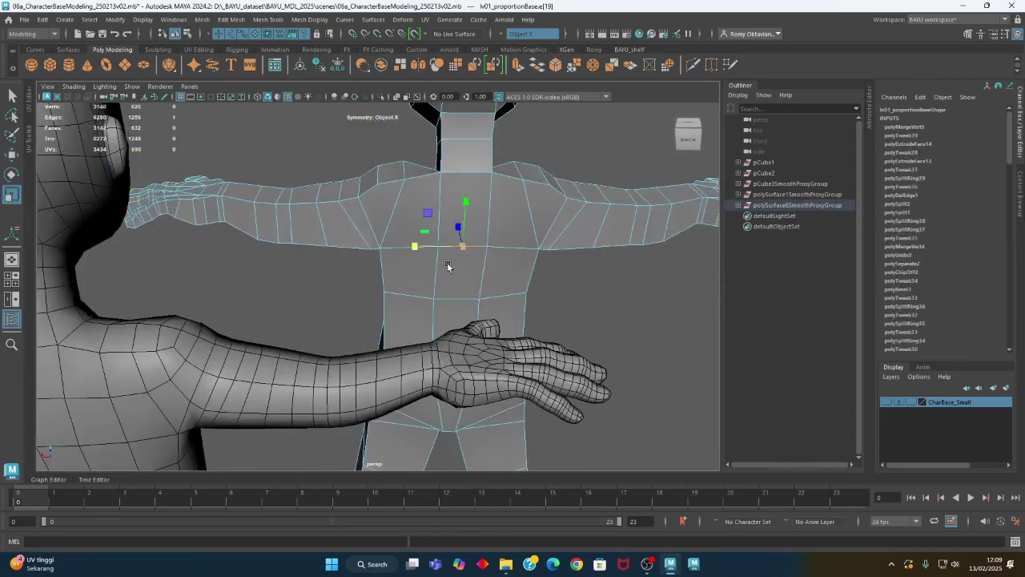
drag(410, 249, 400, 251)
- Scale the next lower central back edge and the matching central edge on the front of the torso wider
click(443, 298)
alt+drag(402, 309, 352, 311)
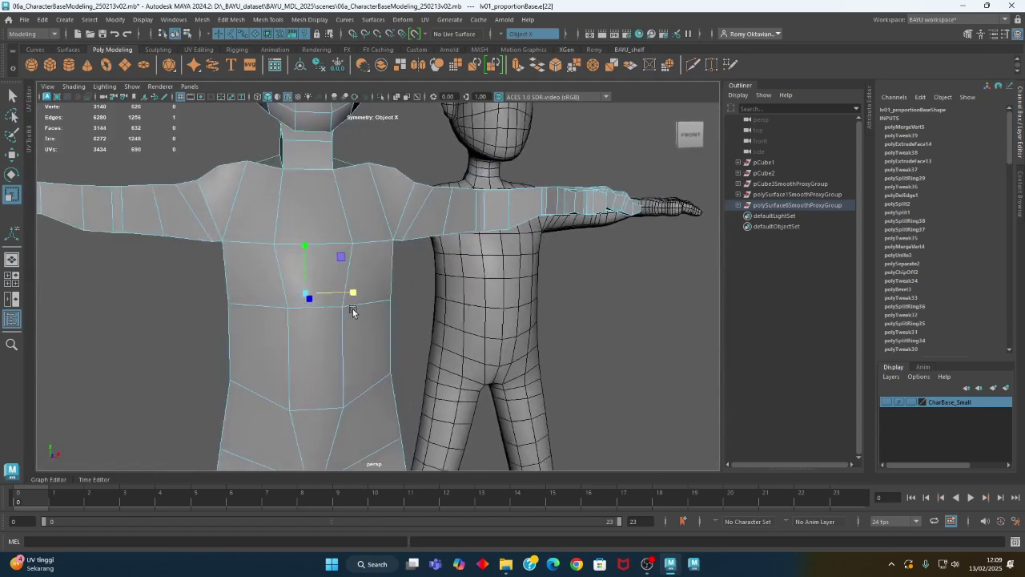
click(366, 308)
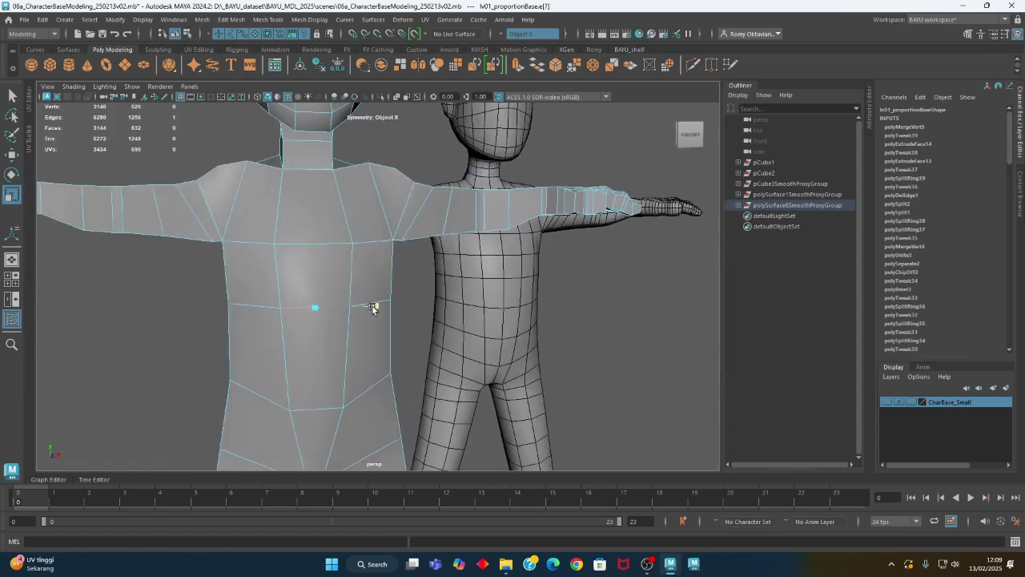
scroll(379, 309, down, 3)
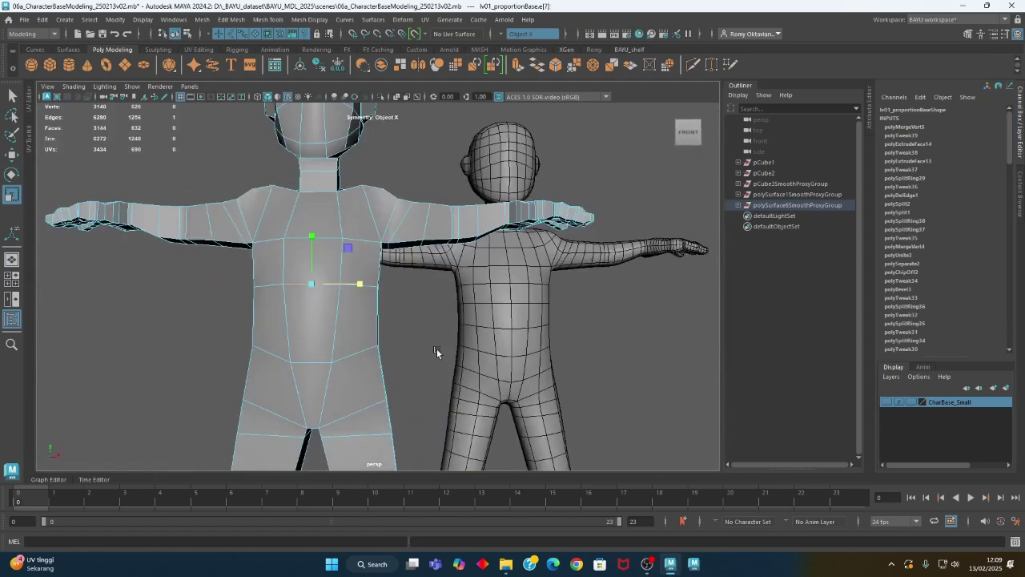
- Move the vertical edges on the front of the belly outward, and scale the central edge above them slightly narrower
click(337, 336)
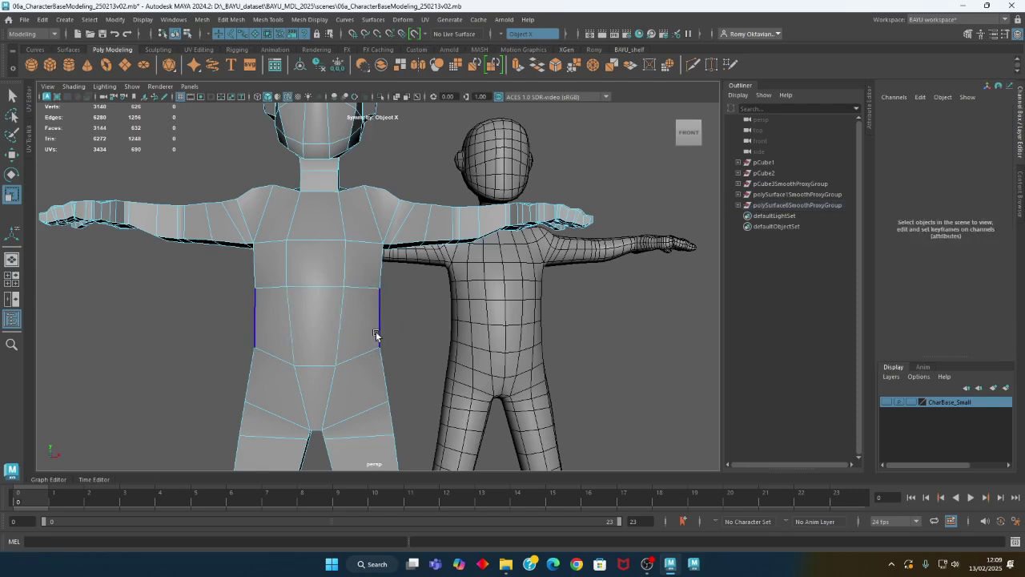
click(345, 336)
key(w)
drag(346, 334, 395, 326)
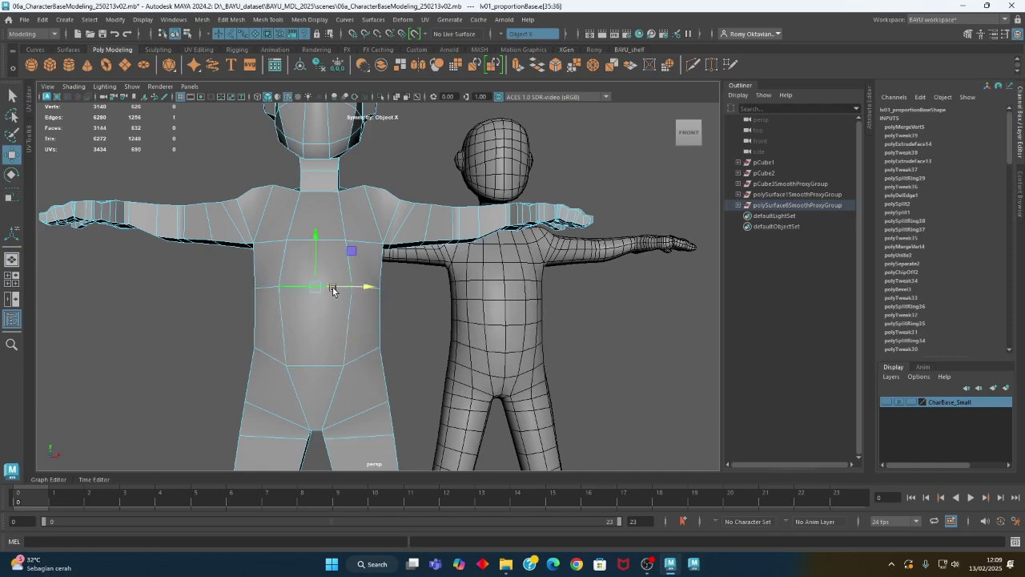
key(r)
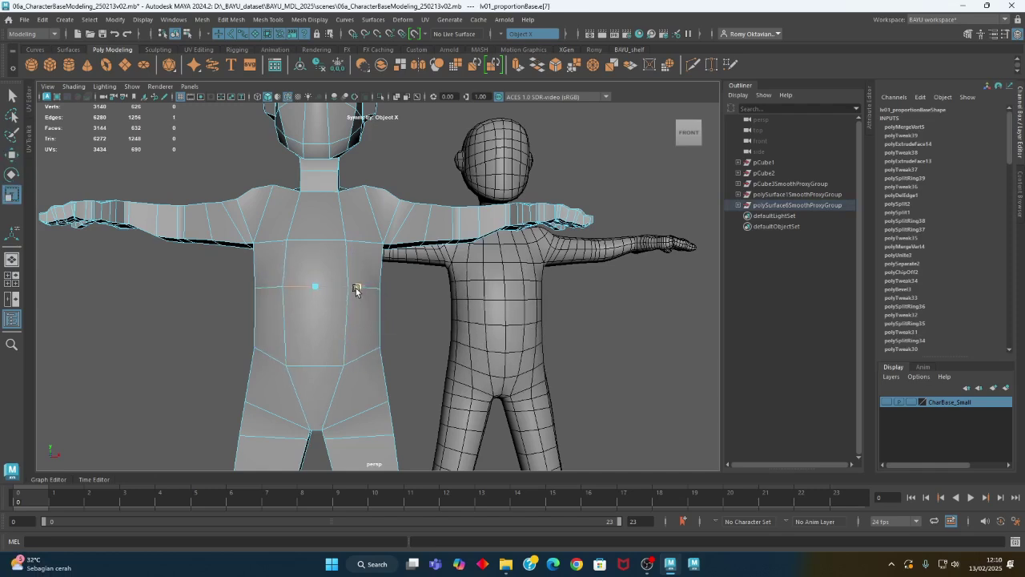
- Adjust the depth of the central horizontal edge on the front of the torso, below the chest
alt+drag(355, 287, 490, 382)
scroll(510, 274, up, 5)
scroll(511, 274, down, 5)
alt+drag(403, 277, 294, 298)
key(w)
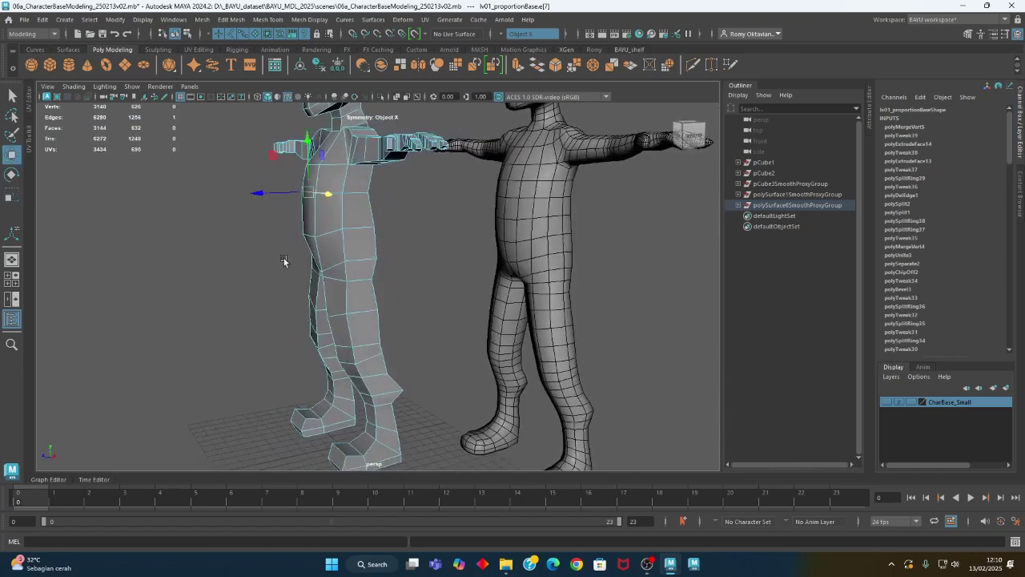
alt+drag(281, 240, 263, 242)
drag(266, 193, 402, 198)
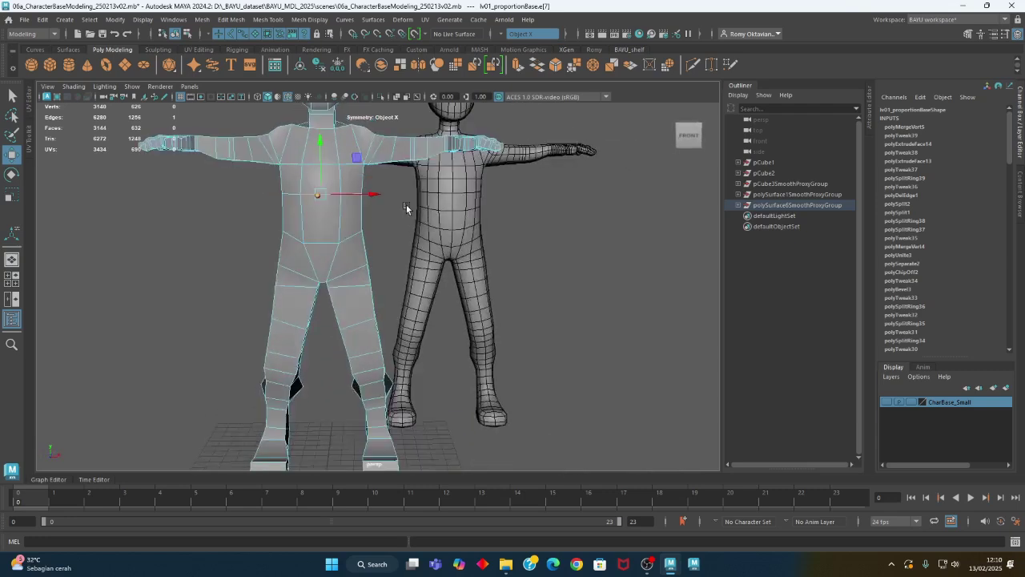
- Lower the central horizontal chest edge on the front of the torso slightly, and return to object mode
click(406, 204)
click(322, 171)
right_drag(315, 155, 321, 122)
click(329, 166)
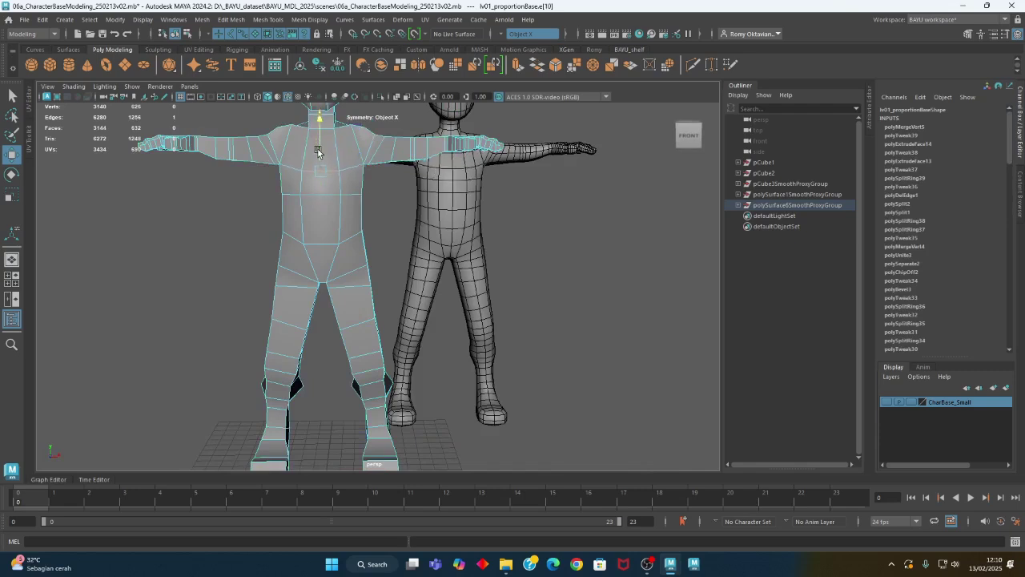
alt+drag(520, 258, 378, 275)
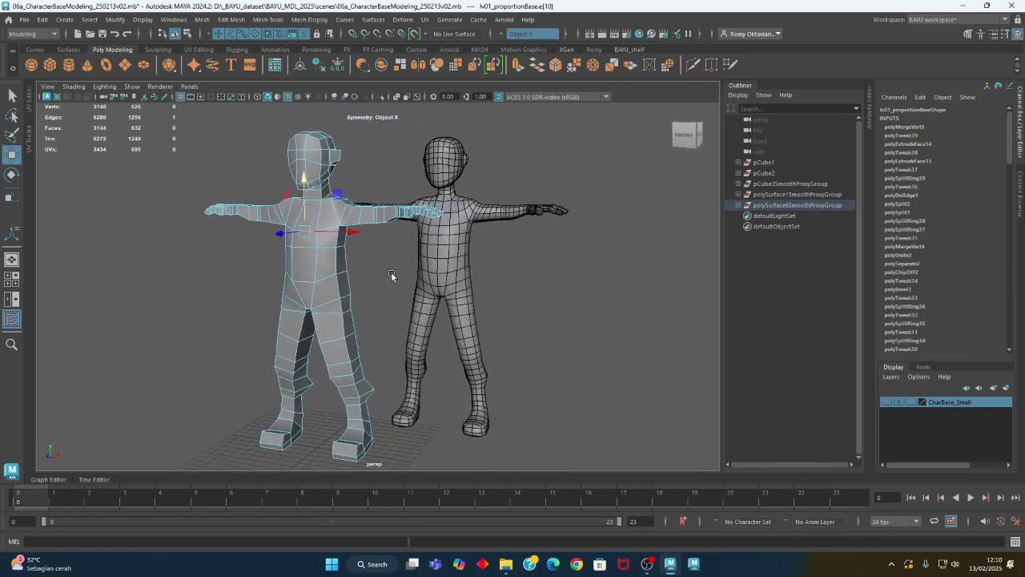
right_drag(538, 174, 575, 160)
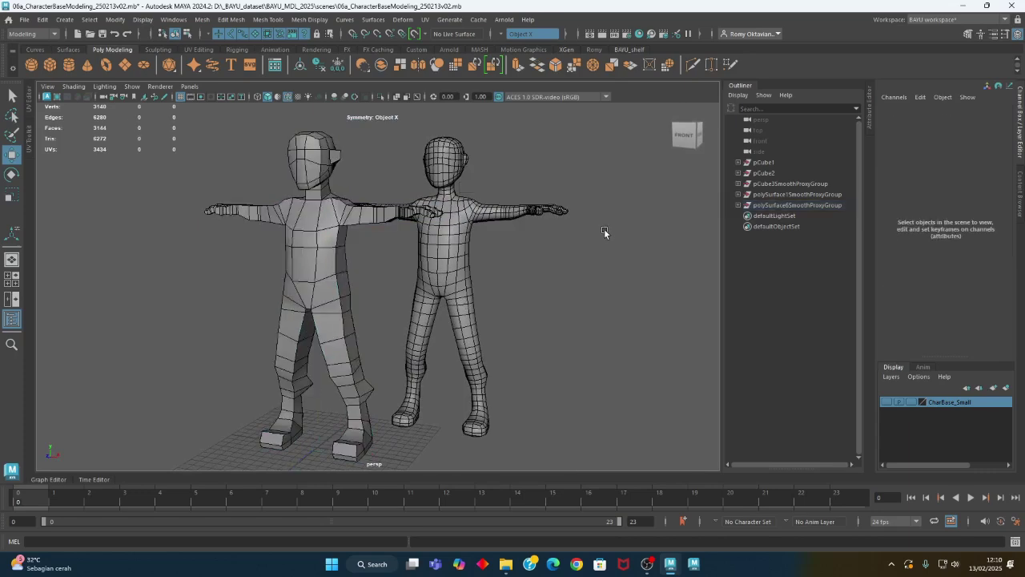
- Select the low-poly body and adjust the depth of the vertical edges at the outer forehead and temples
alt+middle_drag(326, 272, 343, 284)
alt+drag(343, 284, 741, 290)
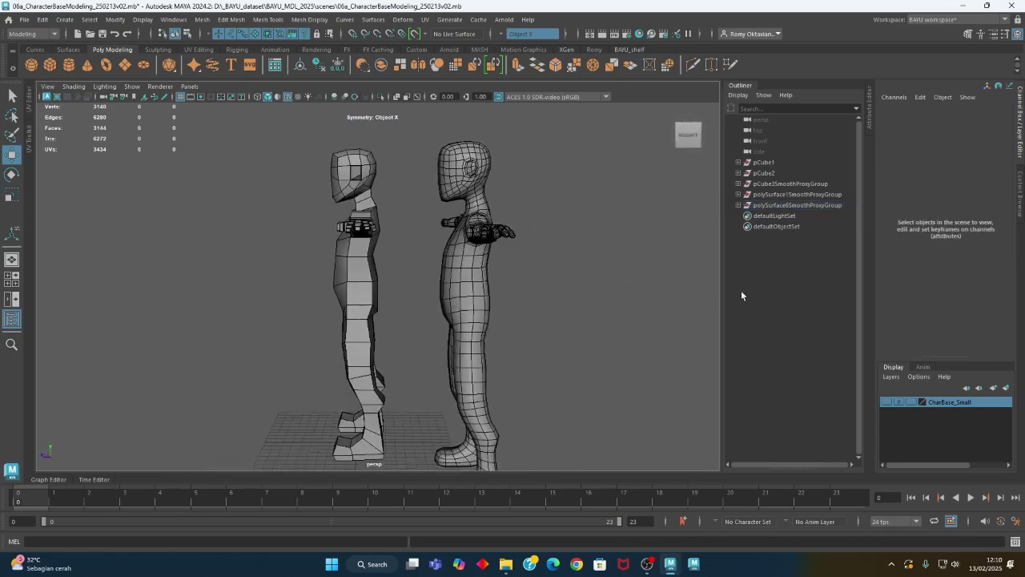
scroll(455, 327, up, 3)
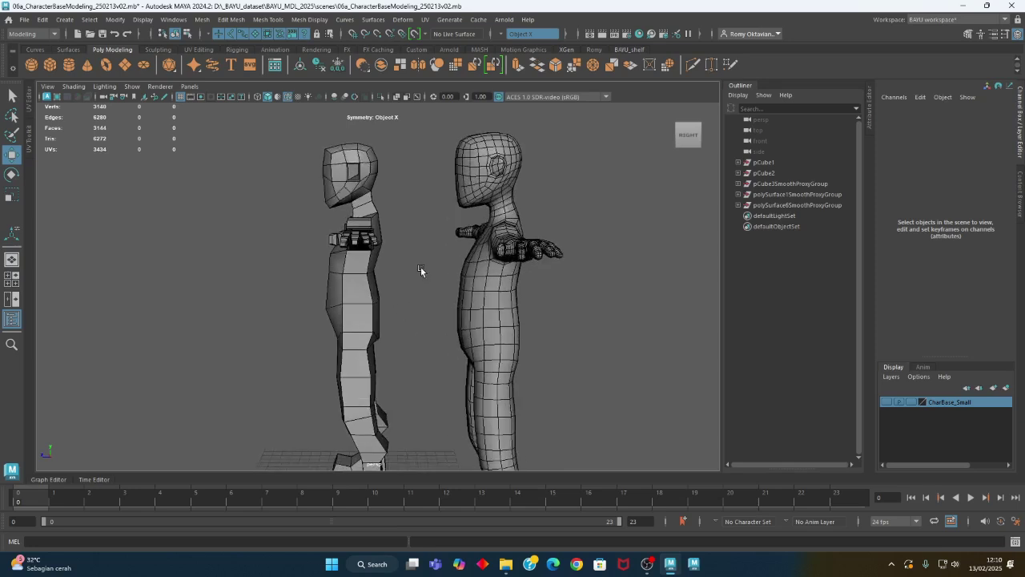
alt+middle_drag(421, 195, 408, 215)
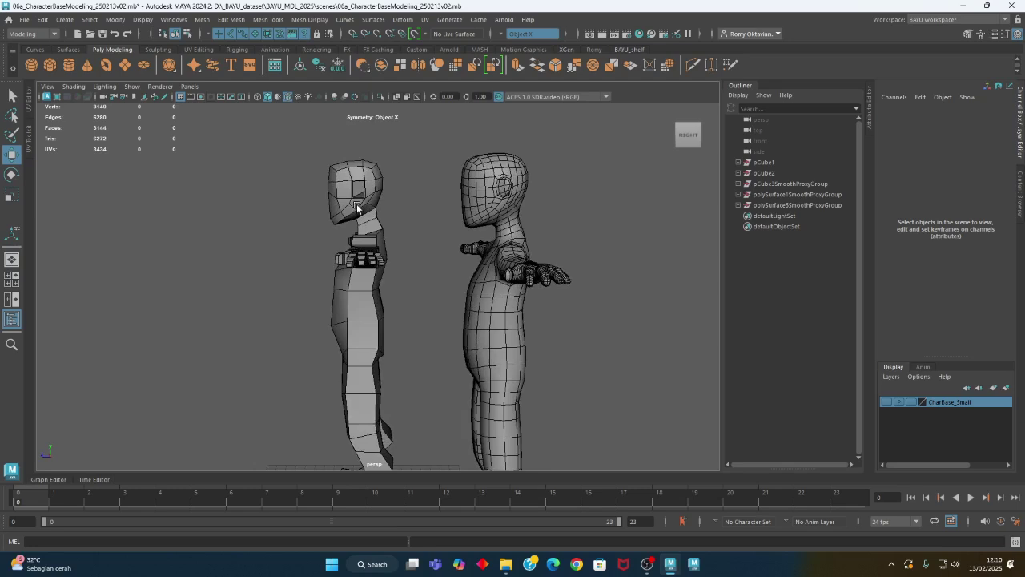
click(357, 204)
alt+right_drag(251, 205, 453, 213)
alt+middle_drag(449, 216, 495, 414)
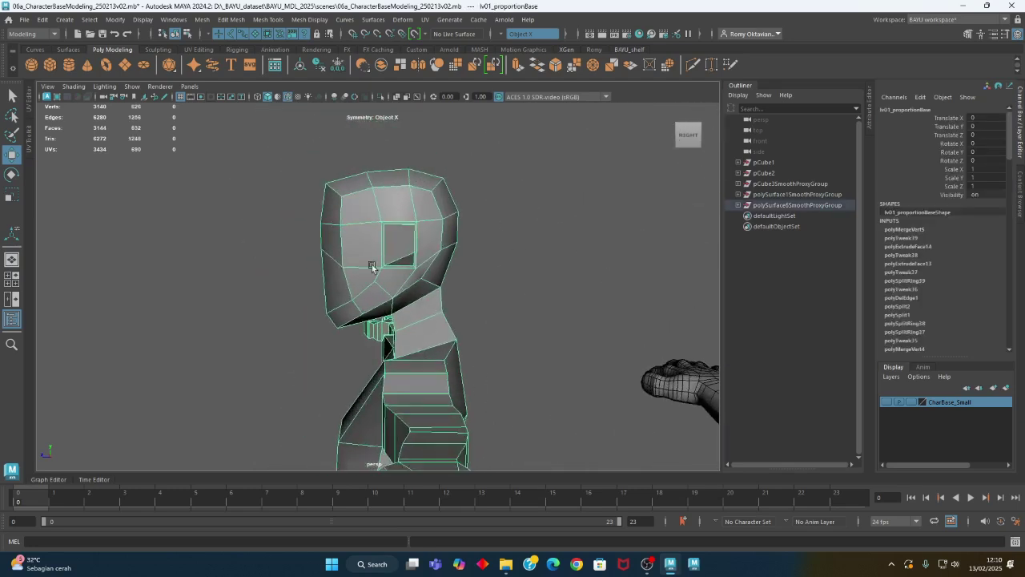
right_drag(232, 159, 230, 126)
click(343, 208)
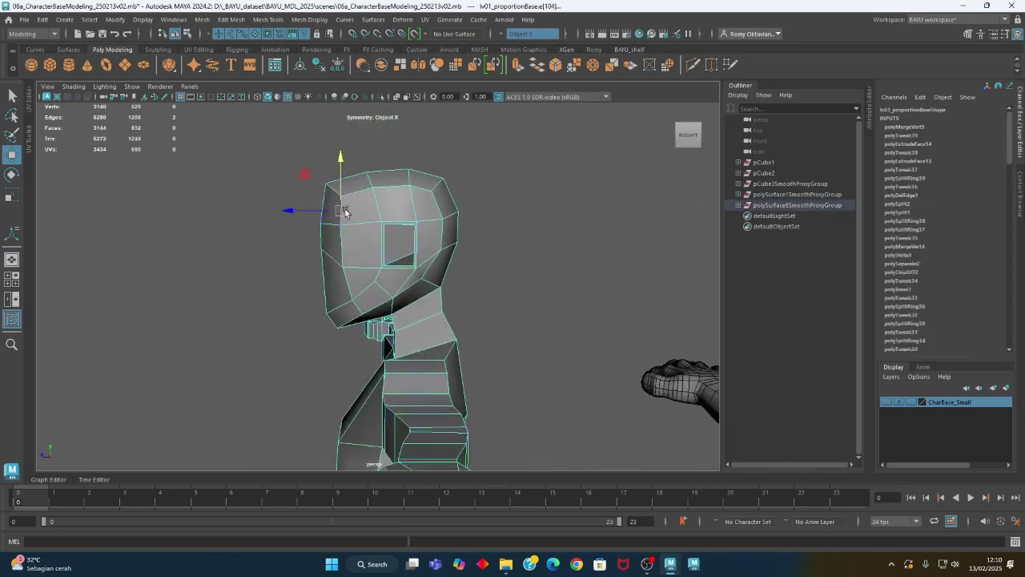
drag(297, 232, 413, 320)
alt+right_drag(412, 320, 550, 311)
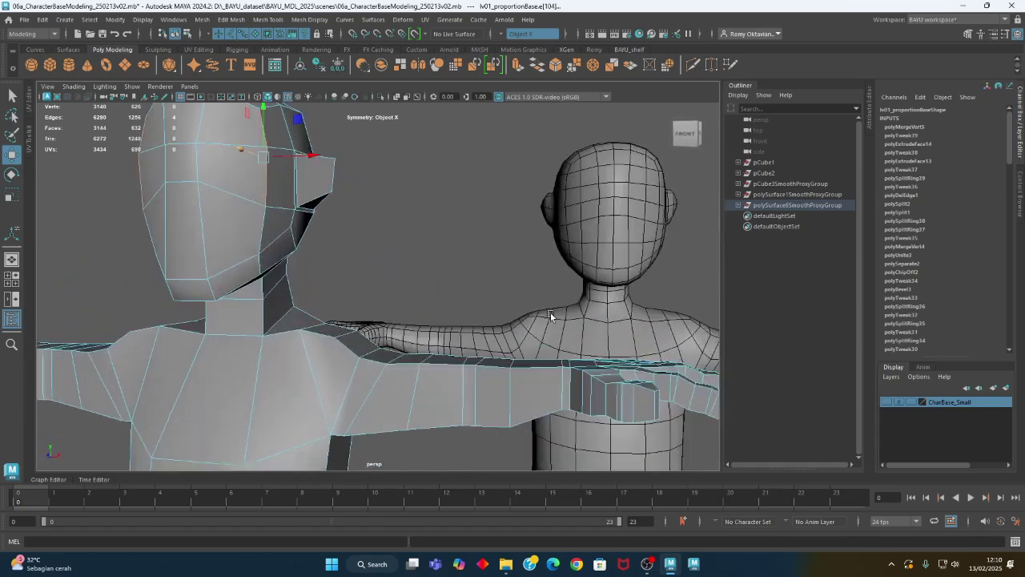
alt+drag(360, 222, 275, 262)
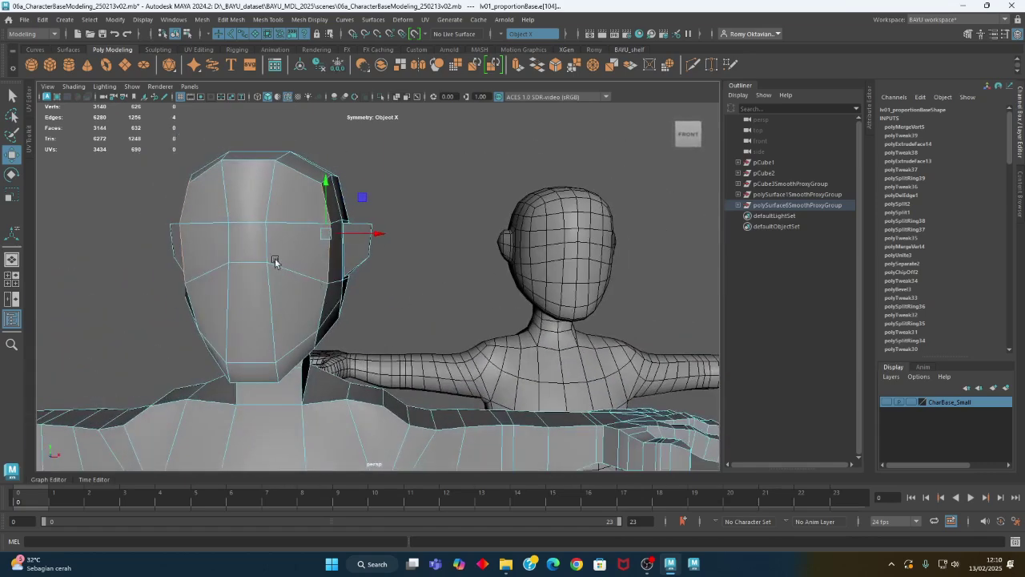
- Lower the pair of short vertical edges between the eye areas slightly
click(236, 227)
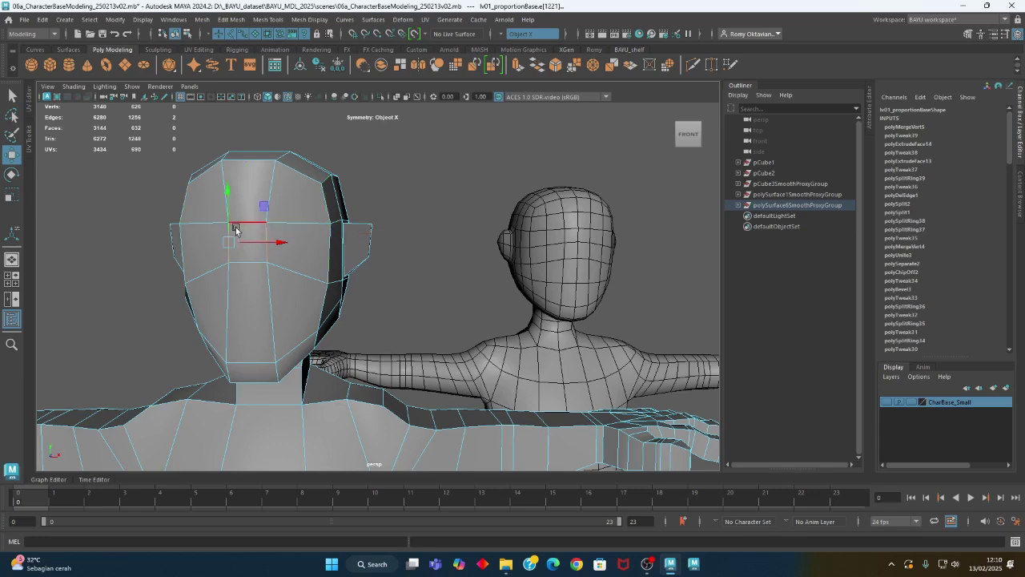
drag(227, 219, 228, 231)
- Select the eye-area face on each side of the face and extrude both faces
right_drag(384, 201, 384, 233)
click(300, 262)
click(299, 262)
alt+drag(338, 296, 349, 336)
click(232, 19)
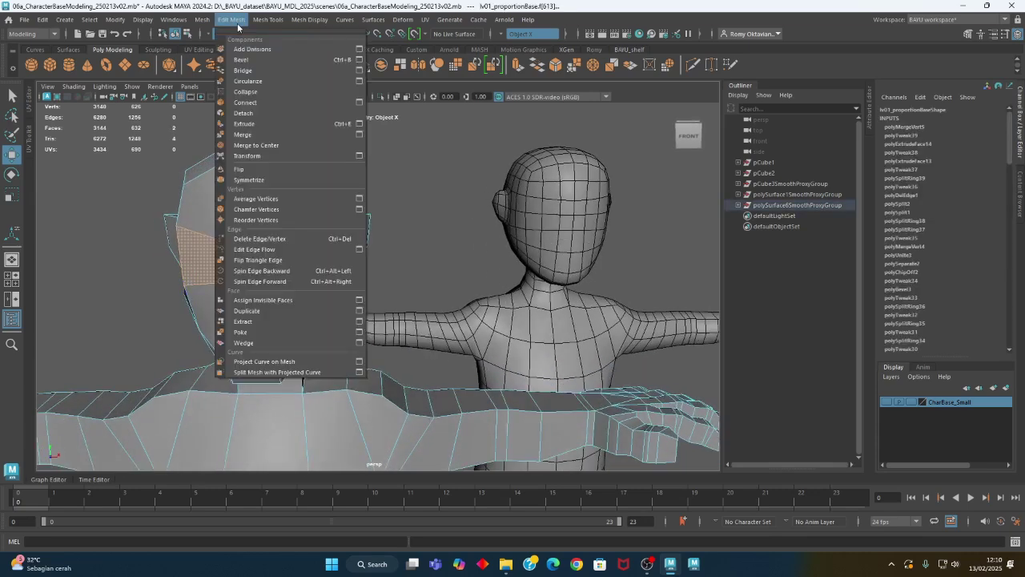
click(255, 112)
mouse_move(338, 303)
alt+middle_down()
mouse_move(343, 293)
mouse_move(347, 311)
alt+middle_up()
click(396, 280)
click(286, 261)
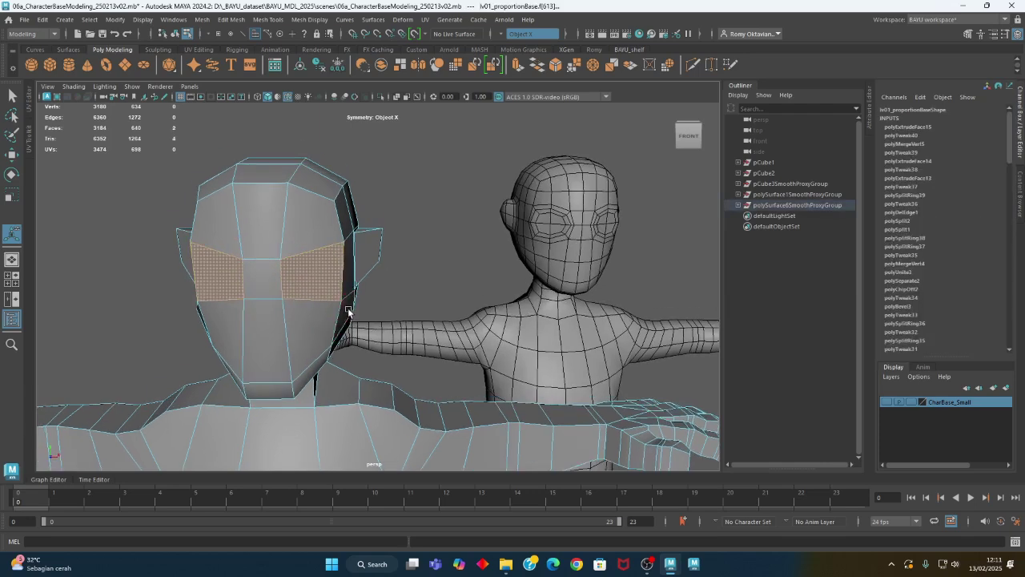
- Scale the extruded eye faces inward to form smaller eye outlines within the surrounding faces
key(r)
mouse_move(352, 298)
alt+mouse_down()
mouse_move(327, 307)
mouse_move(305, 278)
mouse_move(338, 300)
alt+mouse_up()
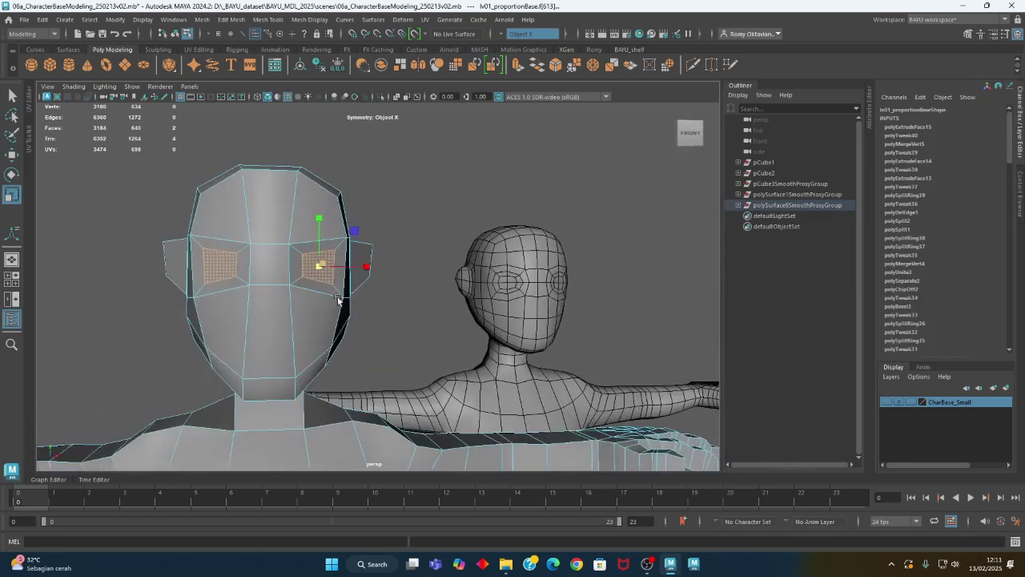
alt+right_drag(337, 299, 449, 316)
alt+drag(450, 314, 233, 300)
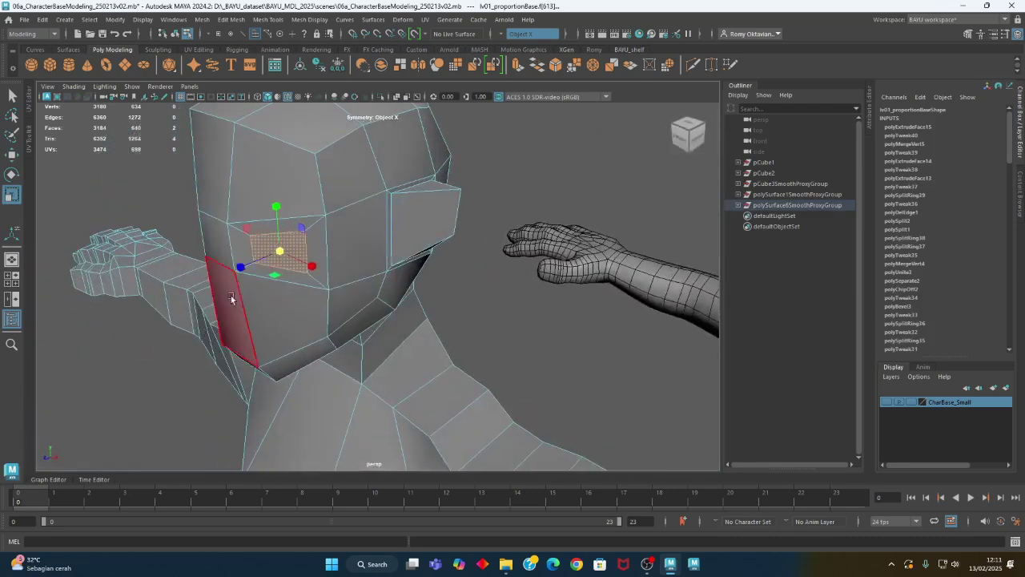
- Move the inset eye faces slightly back into the head
alt+drag(275, 264, 341, 261)
key(w)
alt+drag(373, 311, 353, 310)
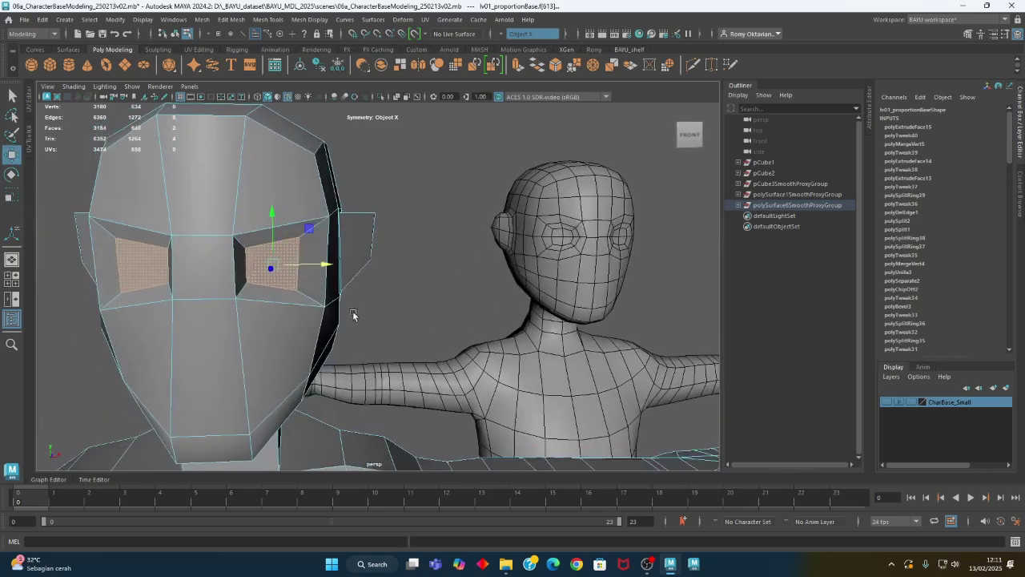
- Scale the upper, lower, outer and inner edges of the inset eye outlines flat to make the openings rectangular
right_click(409, 149)
right_drag(409, 150, 409, 118)
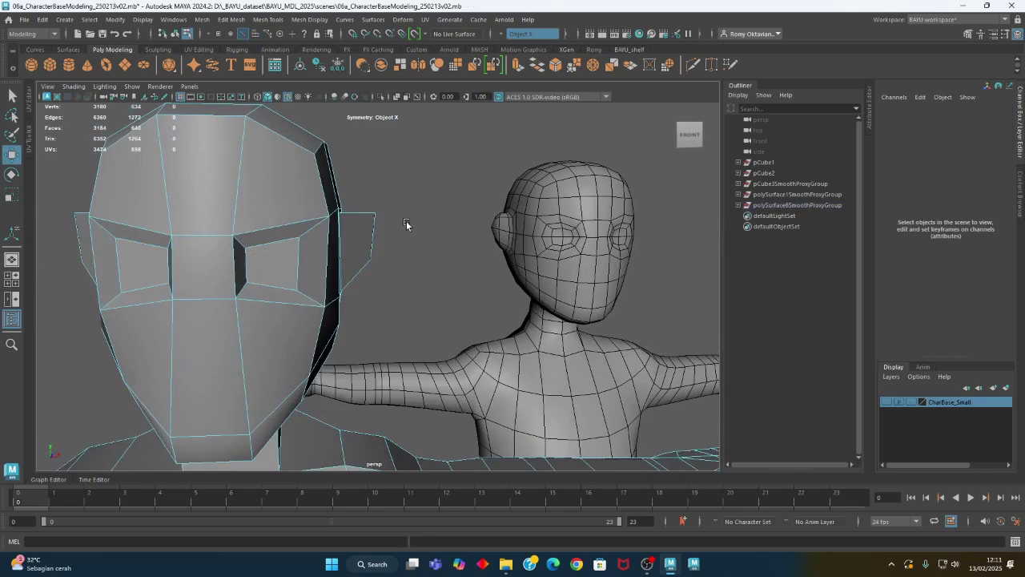
click(270, 242)
key(r)
drag(271, 195, 261, 310)
click(270, 289)
drag(270, 241, 262, 335)
drag(301, 266, 346, 266)
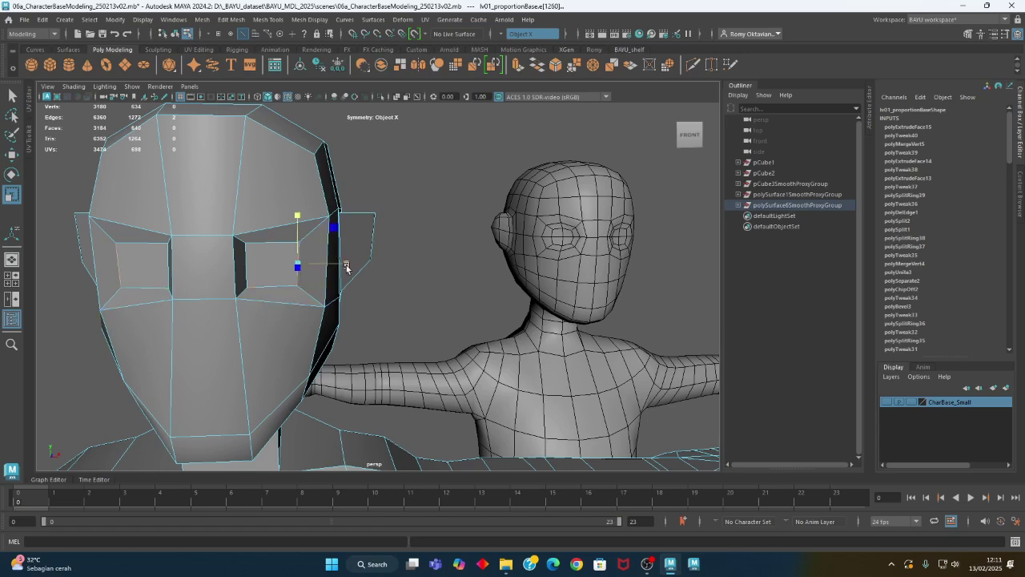
click(244, 260)
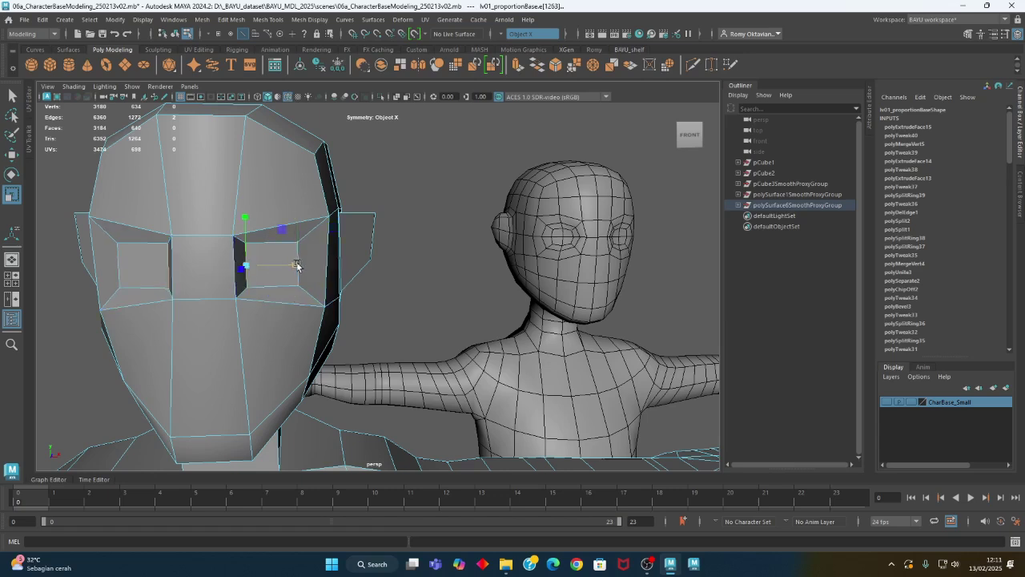
scroll(370, 356, up, 2)
- Select the rectangular face in each eye area, extrude both and move them back into the head
right_click(402, 173)
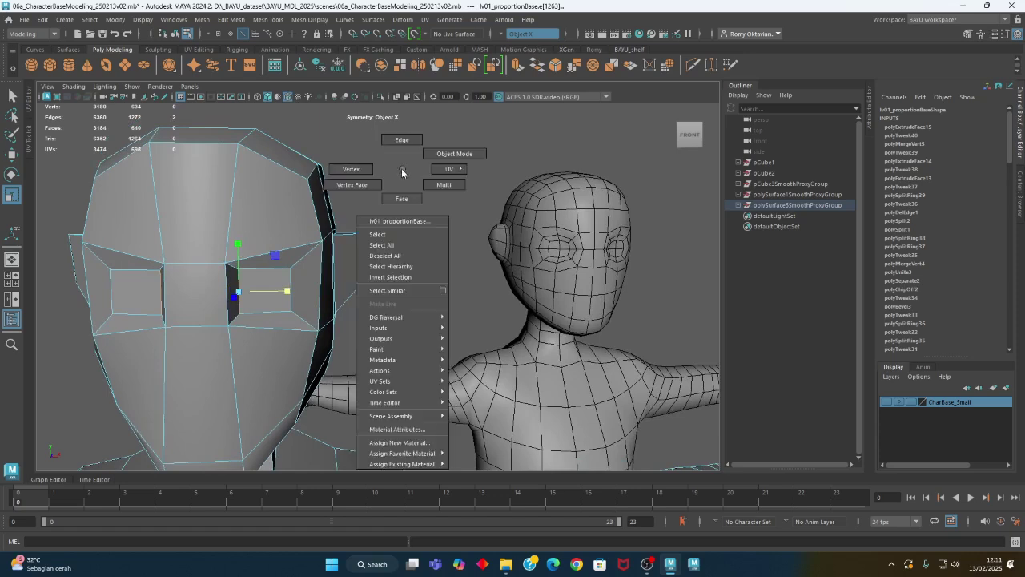
click(402, 198)
click(262, 287)
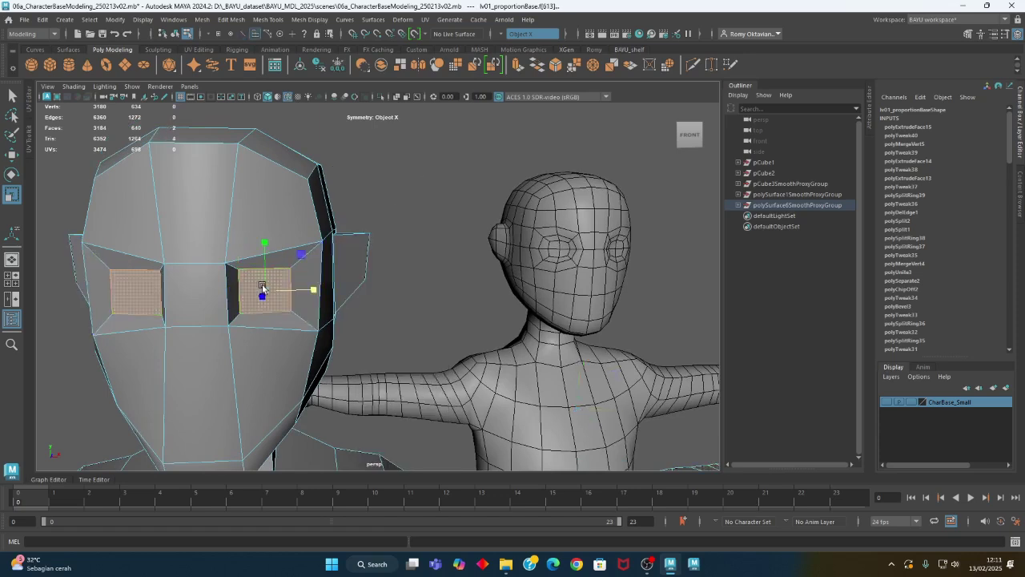
alt+drag(264, 253, 675, 283)
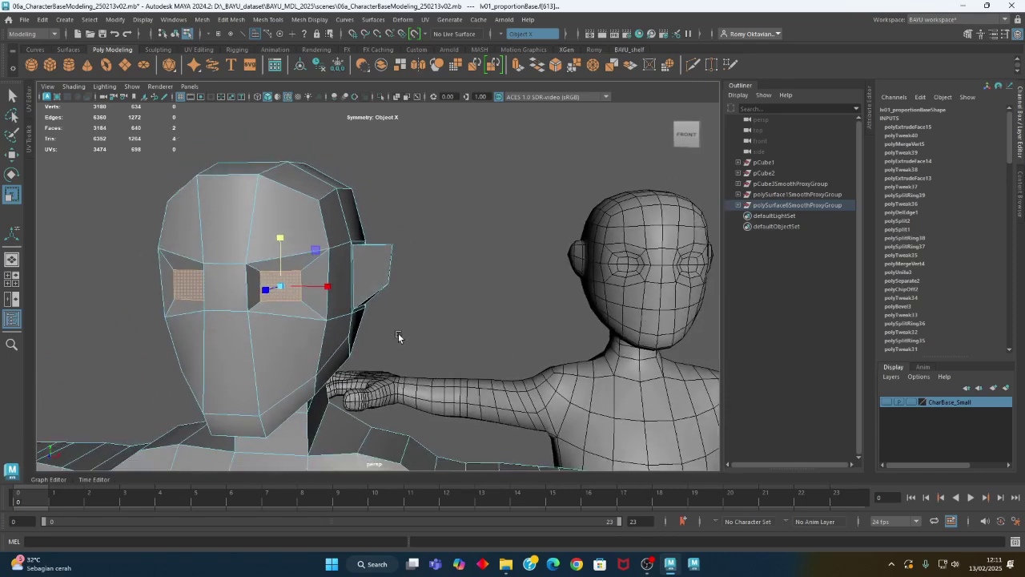
key(ctrl+e)
alt+drag(315, 328, 273, 298)
key(w)
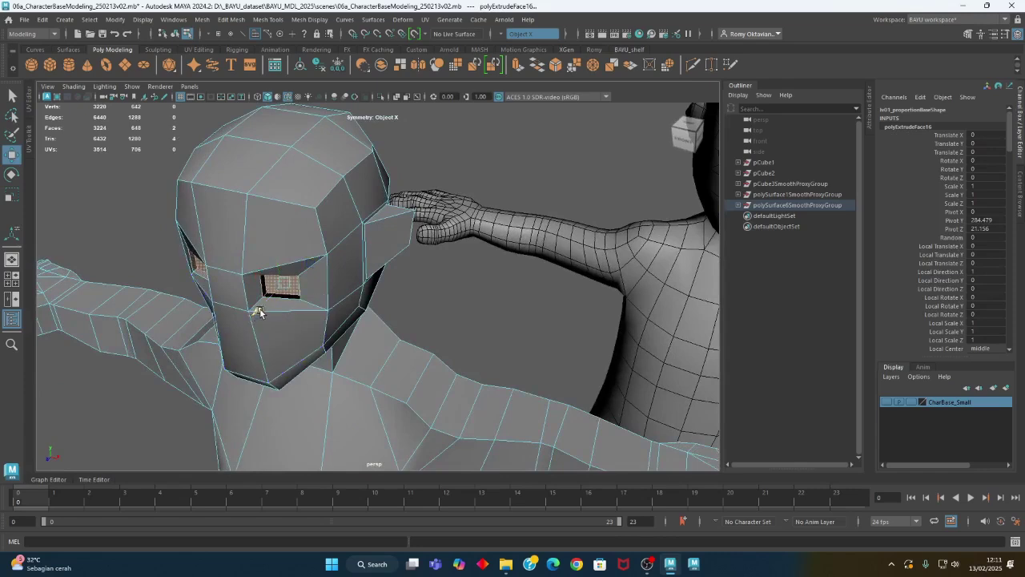
- Extrude the recessed eye faces again, push them deeper to form the sockets, and return to object mode with the body deselected
alt+right_drag(206, 355, 256, 359)
alt+middle_drag(256, 360, 321, 380)
mouse_move(197, 334)
alt+mouse_down()
mouse_move(209, 372)
mouse_move(229, 360)
mouse_move(222, 371)
mouse_move(189, 336)
alt+mouse_up()
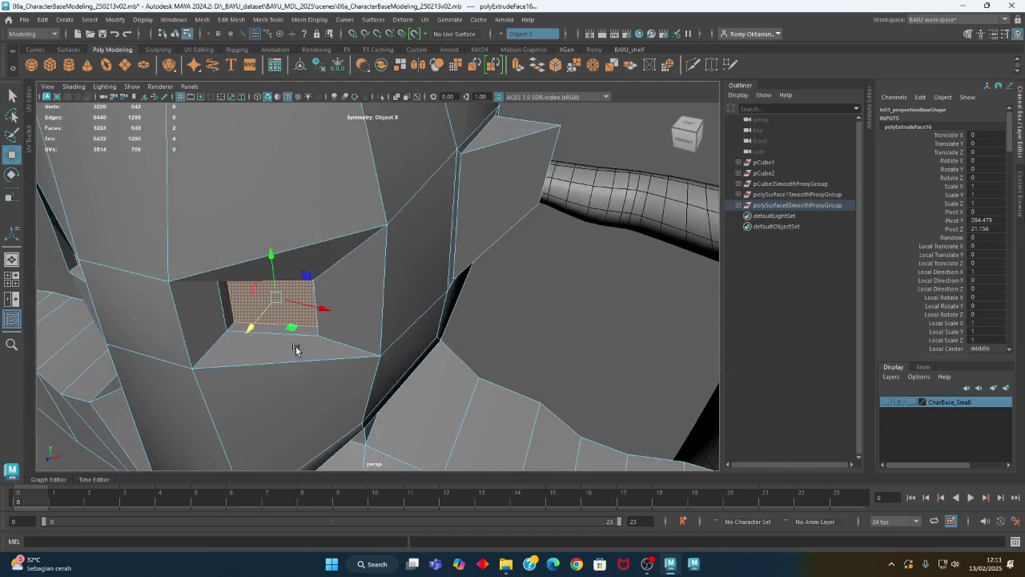
key(ctrl+e)
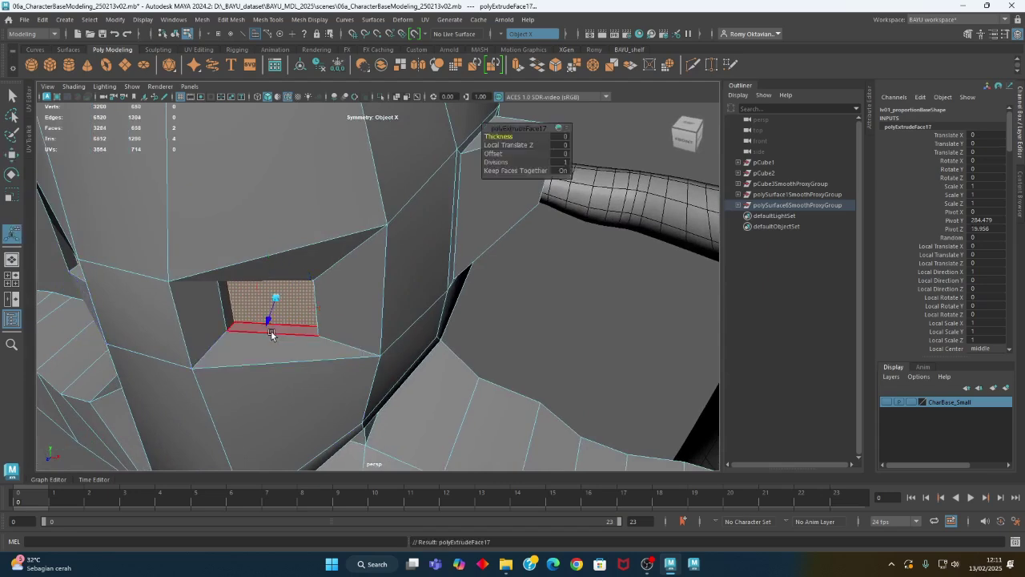
key(w)
key(Delete)
drag(291, 288, 291, 289)
alt+drag(321, 346, 345, 334)
alt+right_drag(551, 289, 261, 296)
alt+drag(260, 302, 288, 320)
right_drag(438, 151, 474, 139)
click(494, 215)
alt+middle_drag(492, 336, 299, 297)
alt+drag(468, 320, 545, 316)
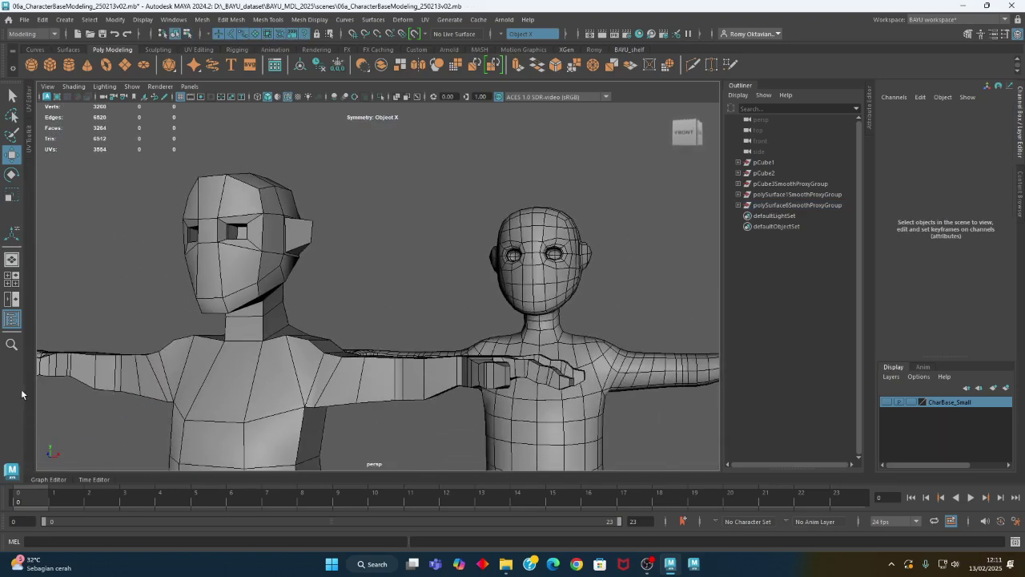
- Select the faces flanking the central column at the back of the head and move them inward horizontally
alt+drag(367, 316, 481, 292)
click(496, 338)
alt+drag(496, 339, 356, 275)
right_drag(498, 209, 481, 232)
click(366, 282)
alt+drag(367, 323, 370, 264)
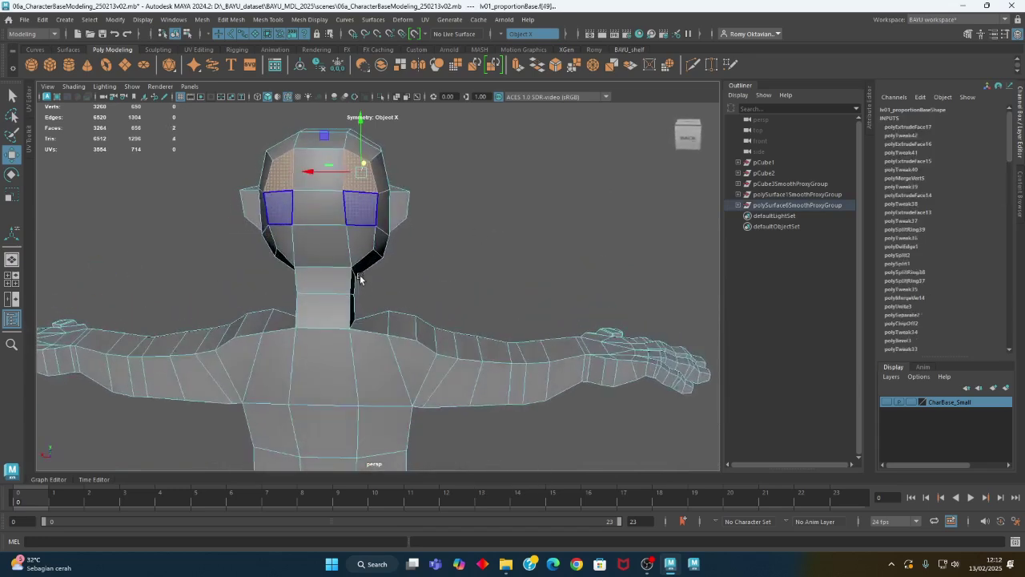
shift+click(337, 205)
alt+drag(336, 205, 326, 282)
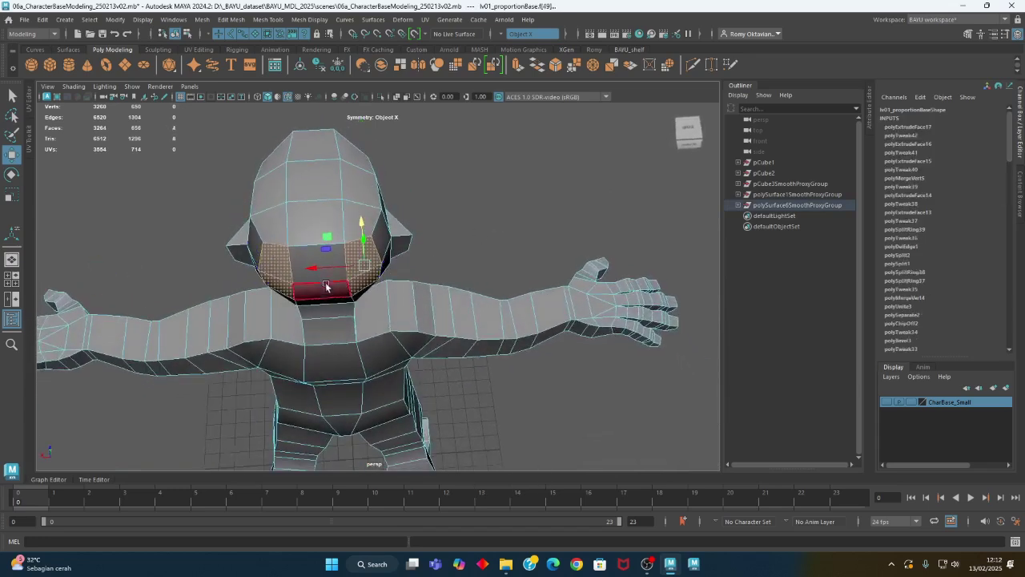
shift+click(316, 273)
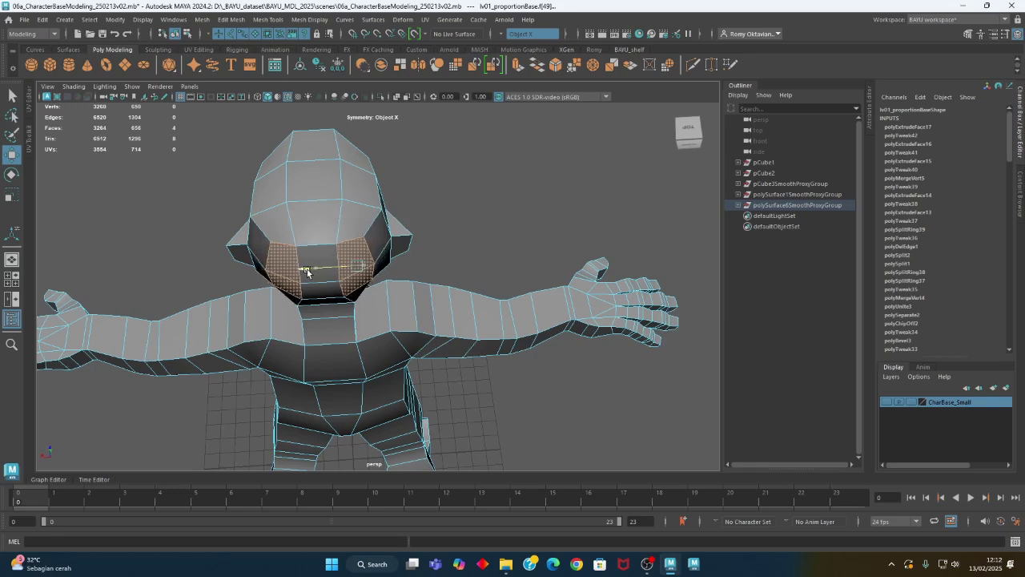
- Select the central column faces at the back of the head and scale them horizontally
click(324, 278)
mouse_move(323, 278)
alt+mouse_down()
mouse_move(306, 299)
mouse_move(281, 296)
mouse_move(322, 265)
alt+mouse_up()
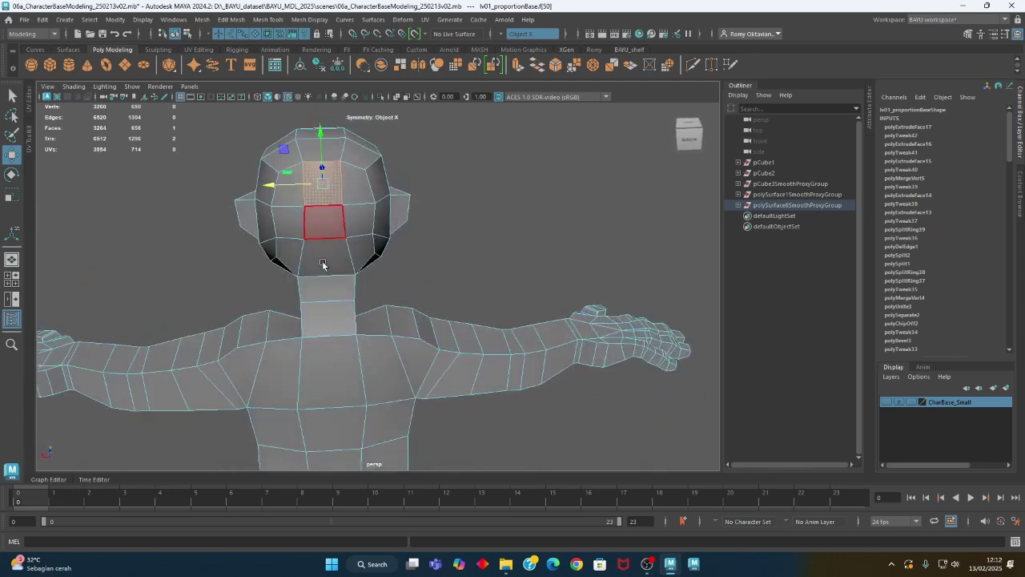
shift+click(325, 224)
alt+drag(325, 226, 336, 274)
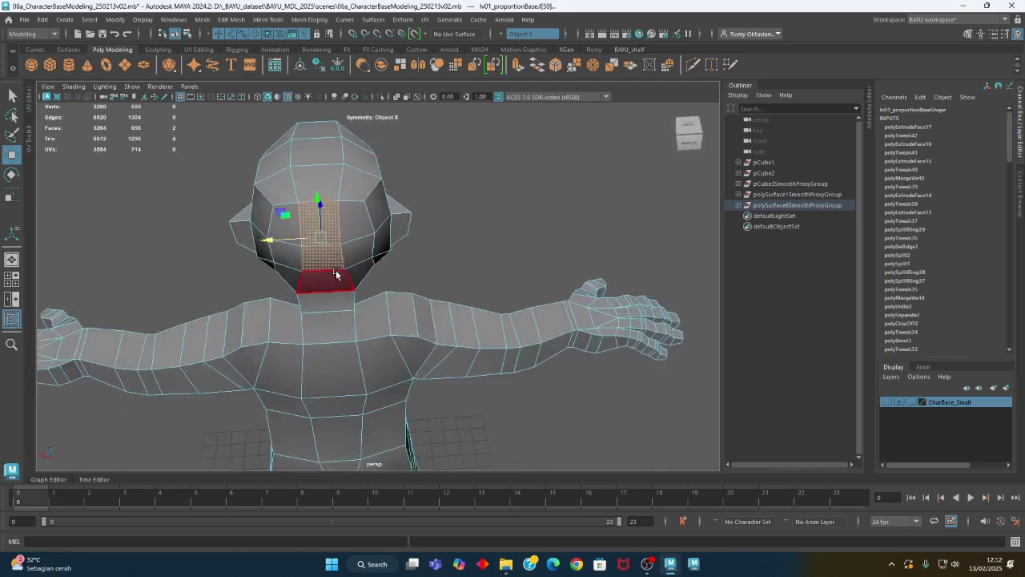
key(r)
drag(273, 240, 388, 258)
- Adjust the depth of the vertical edge pair at the lower back of the head and return to object mode
alt+right_drag(198, 286, 270, 273)
right_drag(108, 249, 121, 213)
click(205, 230)
alt+drag(206, 231, 270, 256)
key(w)
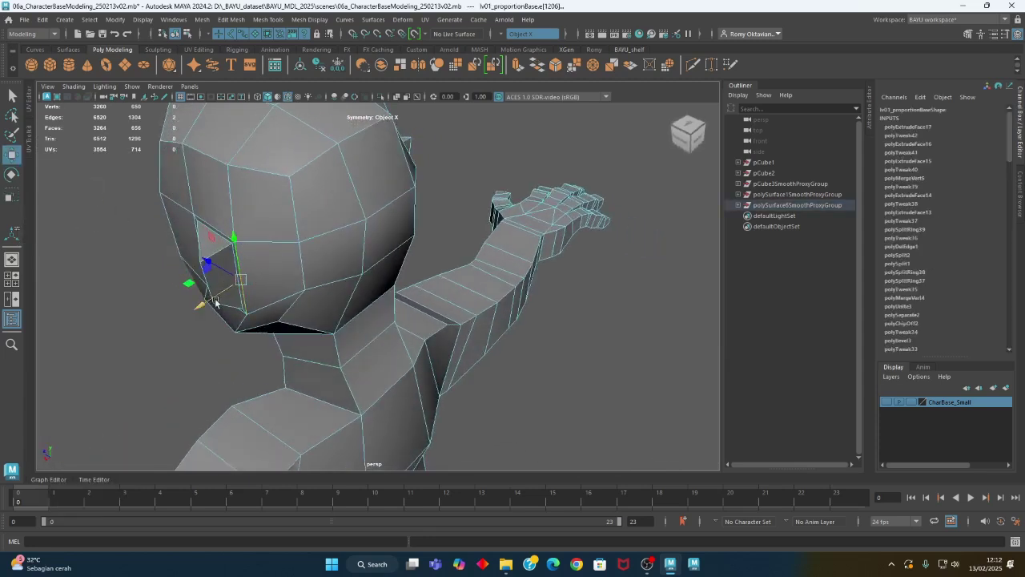
alt+drag(202, 293, 321, 270)
alt+drag(396, 263, 433, 305)
scroll(492, 194, up, 5)
right_drag(465, 156, 510, 140)
click(499, 195)
alt+drag(566, 317, 285, 353)
alt+right_drag(285, 352, 296, 354)
alt+drag(296, 354, 345, 318)
- Select the three faces across the lower face below the eyes and turn off symmetry
click(345, 317)
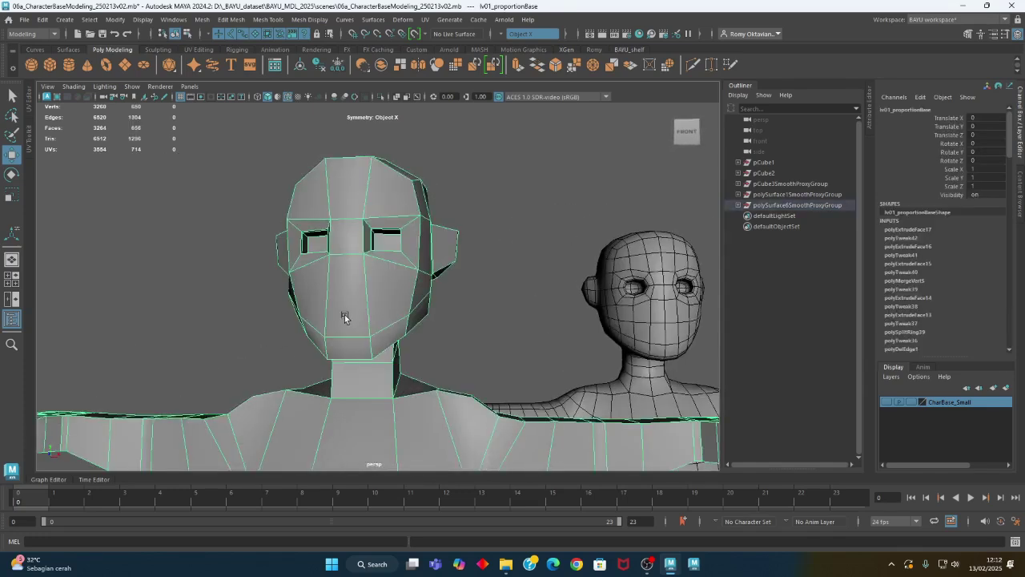
right_drag(565, 187, 572, 227)
drag(347, 300, 354, 345)
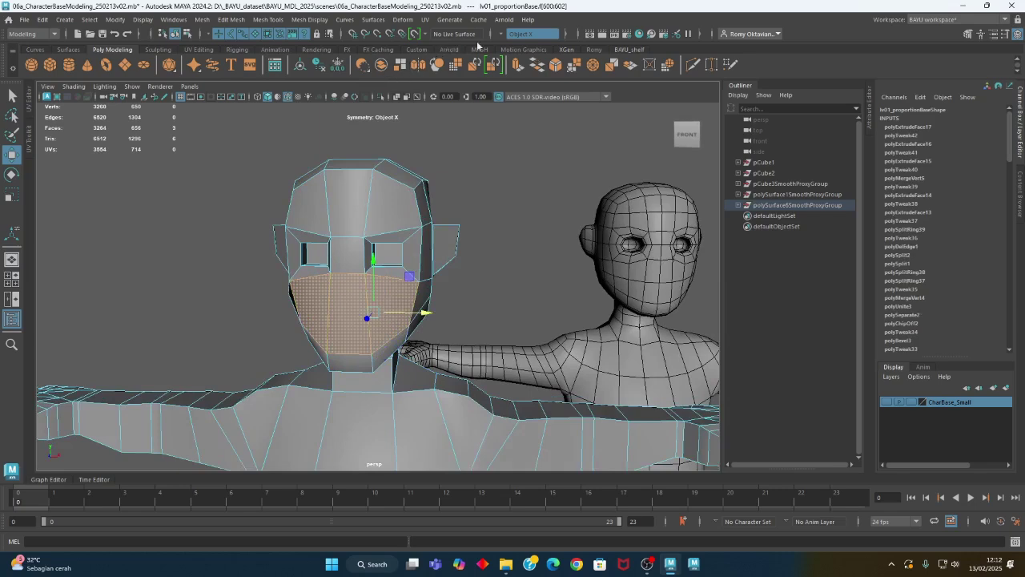
click(501, 37)
click(517, 45)
alt+drag(474, 322, 327, 330)
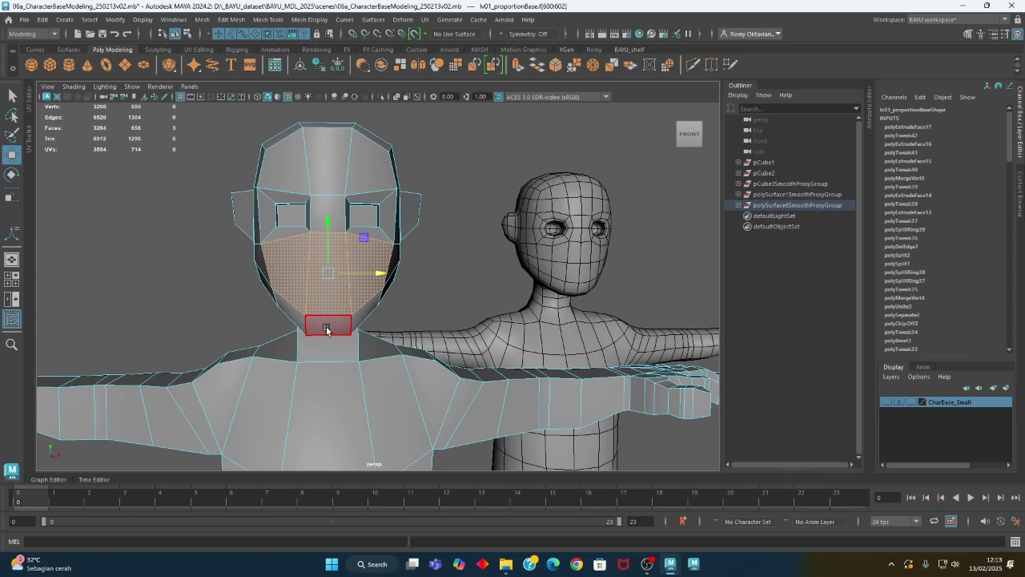
- Extrude the selected lower-face faces together and scale them down in width and height into a small mouth patch
click(225, 20)
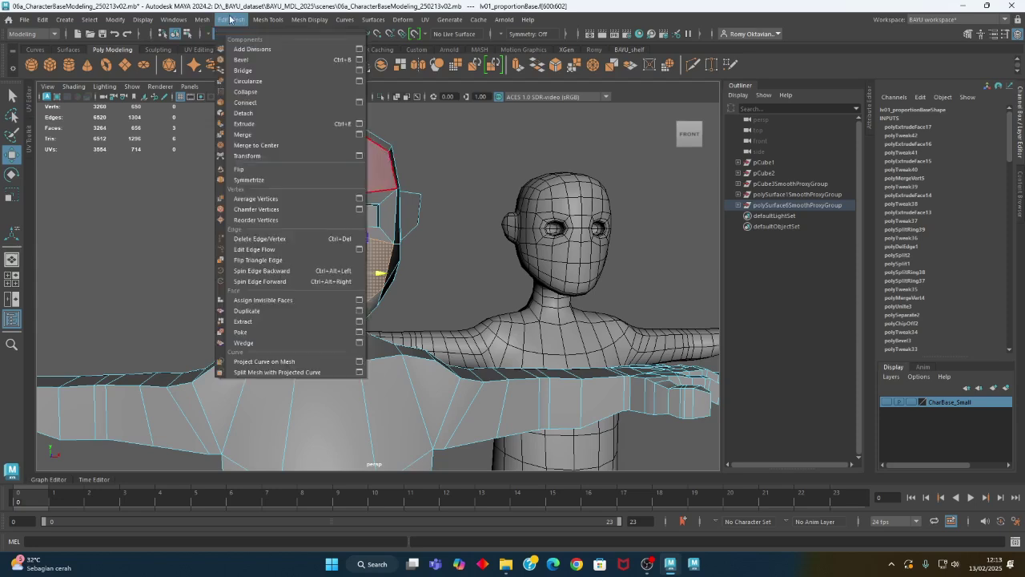
click(267, 129)
alt+middle_drag(450, 312, 471, 319)
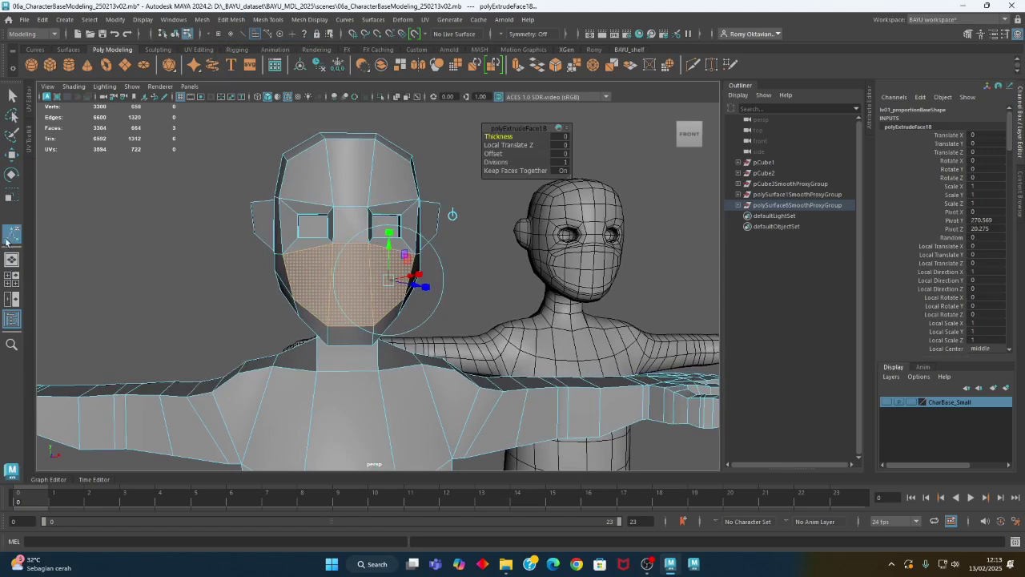
key(r)
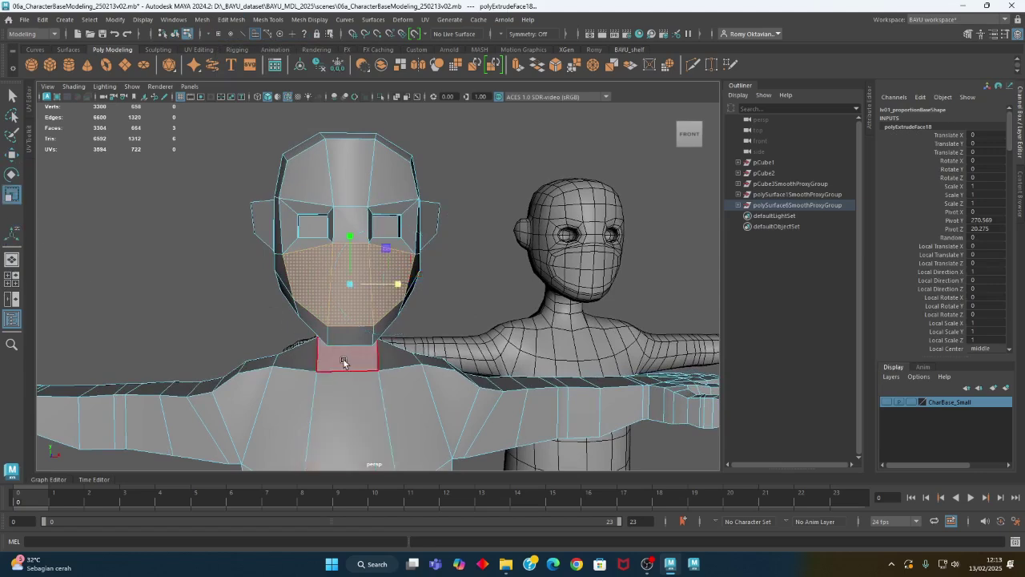
drag(400, 290, 370, 281)
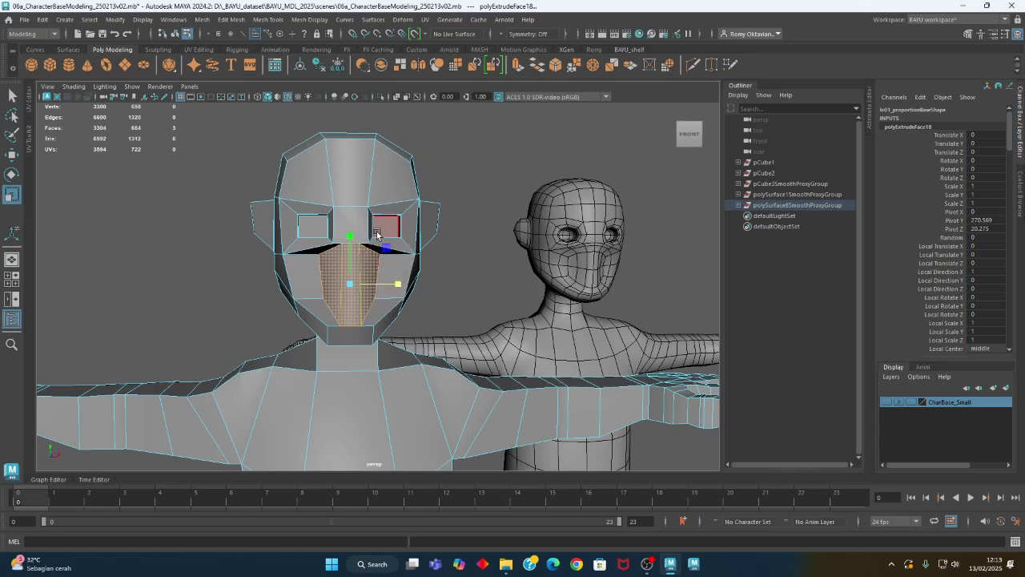
drag(397, 281, 392, 282)
drag(348, 241, 351, 273)
- Scale the mouth patch in depth and move it forward to the front of the face
alt+drag(401, 324, 226, 325)
drag(230, 254, 266, 258)
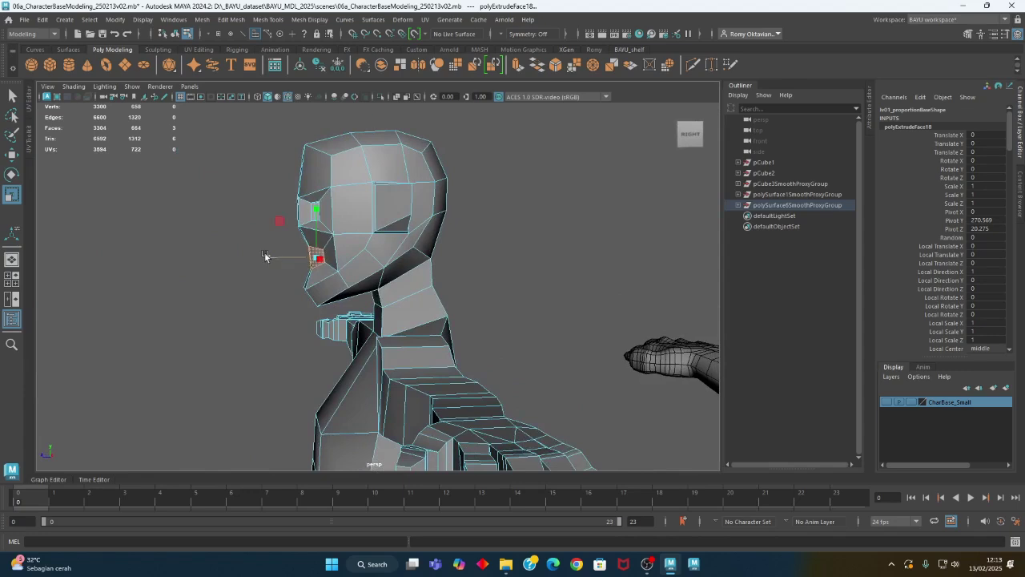
key(w)
drag(269, 257, 258, 259)
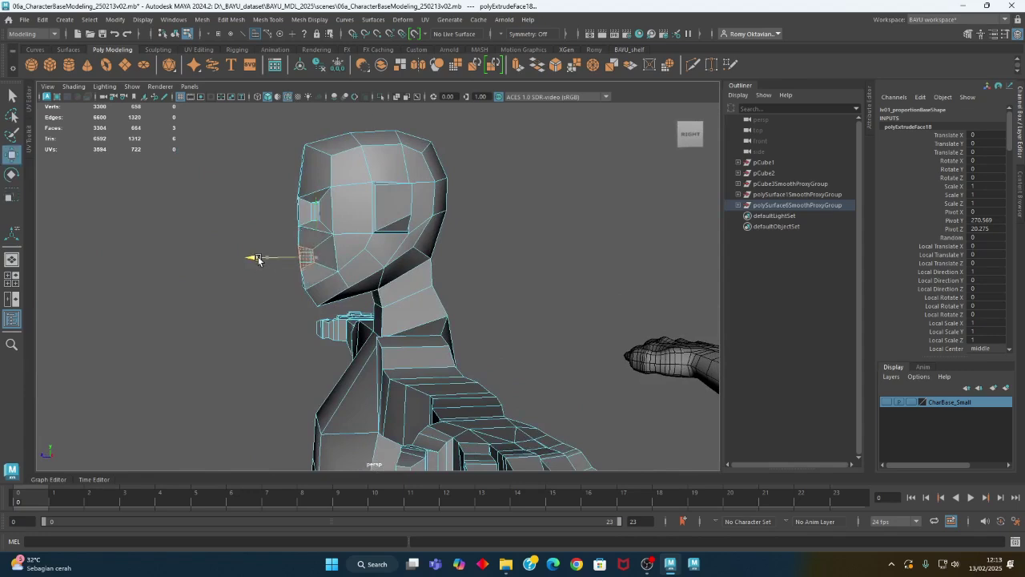
- Select an inner vertical edge of the mouth patch and turn on Object X symmetry
alt+drag(294, 362, 417, 362)
alt+right_drag(314, 359, 414, 361)
alt+middle_drag(414, 360, 467, 316)
right_click(461, 205)
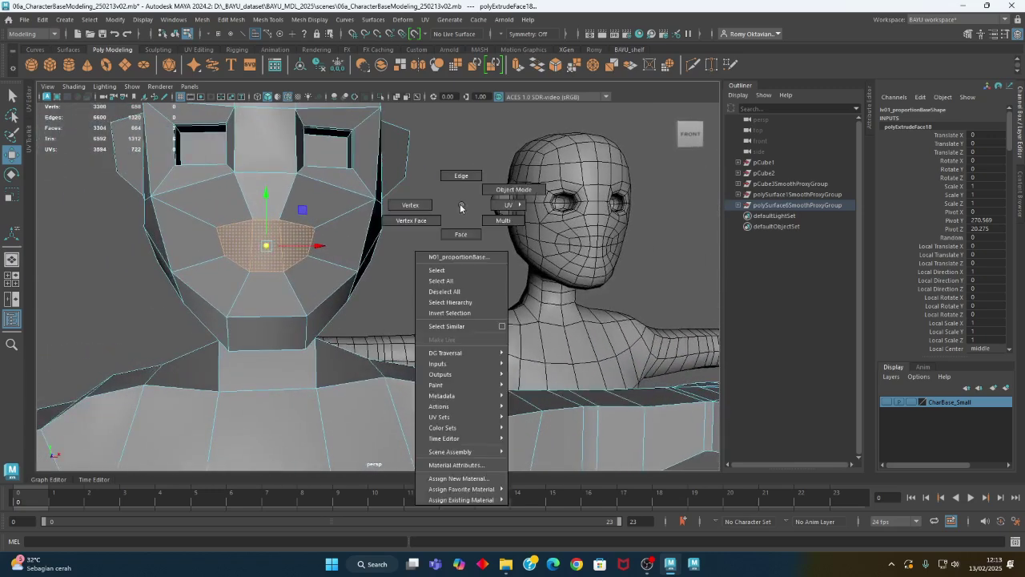
click(460, 179)
click(286, 242)
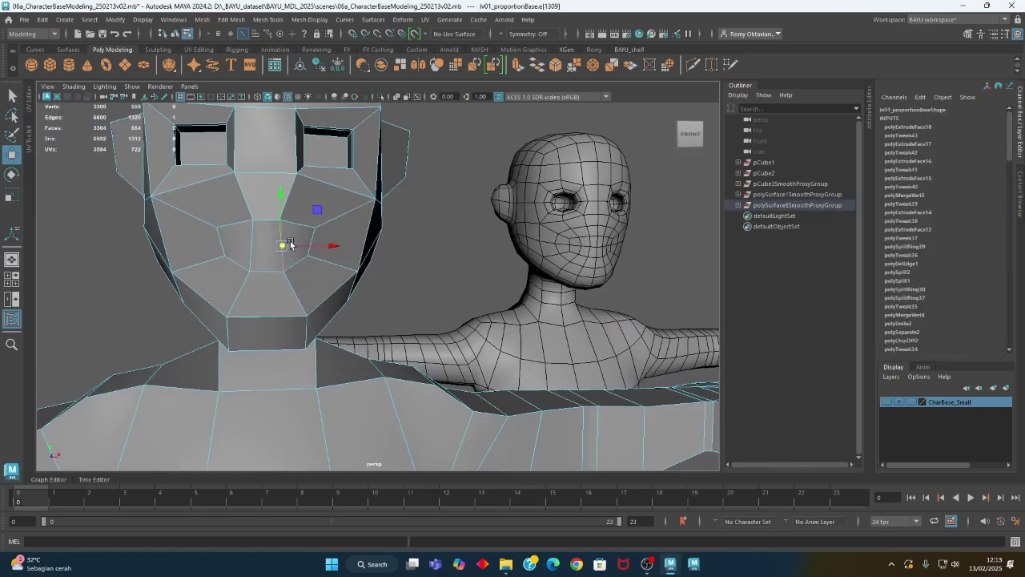
key(r)
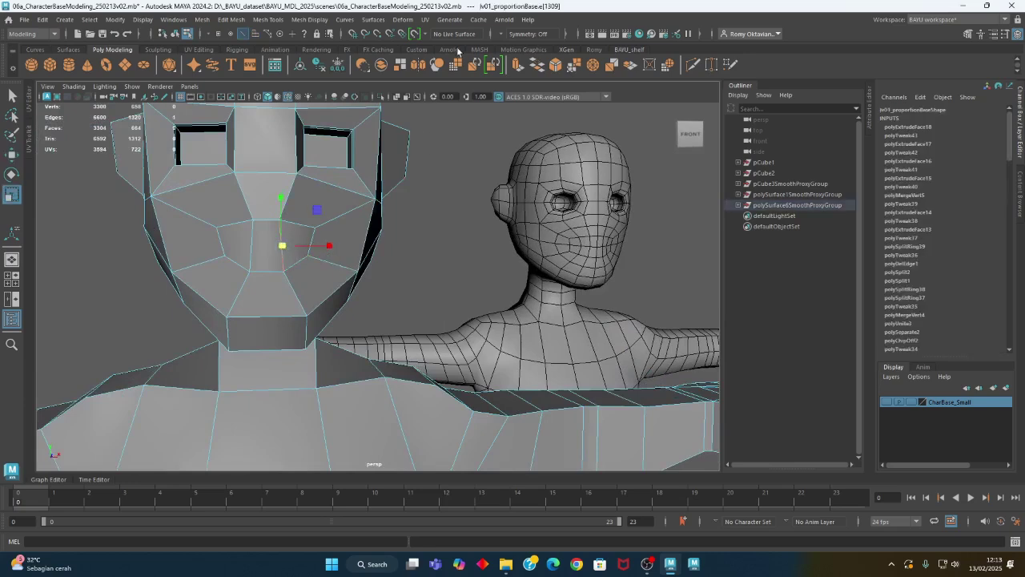
click(516, 34)
click(533, 53)
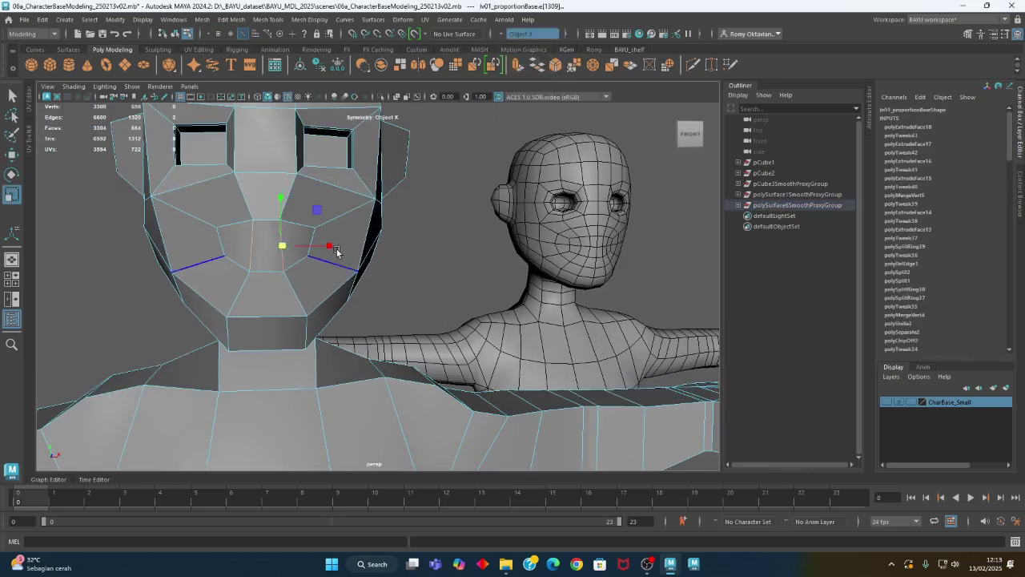
- Round the mouth area by adjusting the depth of its inner and outer vertical edge pairs
alt+drag(177, 286, 231, 331)
key(w)
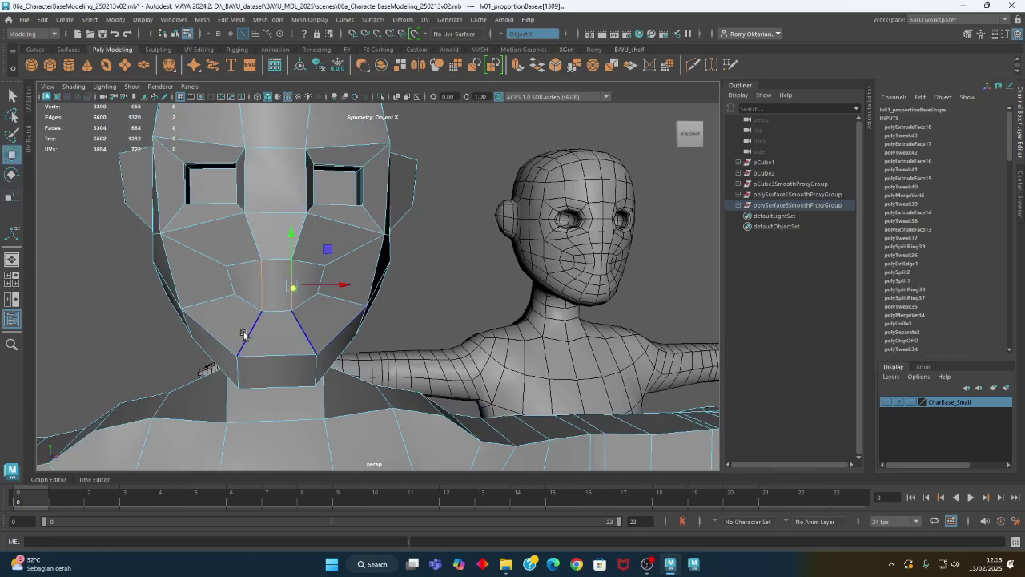
drag(310, 291, 263, 321)
alt+drag(228, 277, 260, 280)
scroll(427, 357, down, 3)
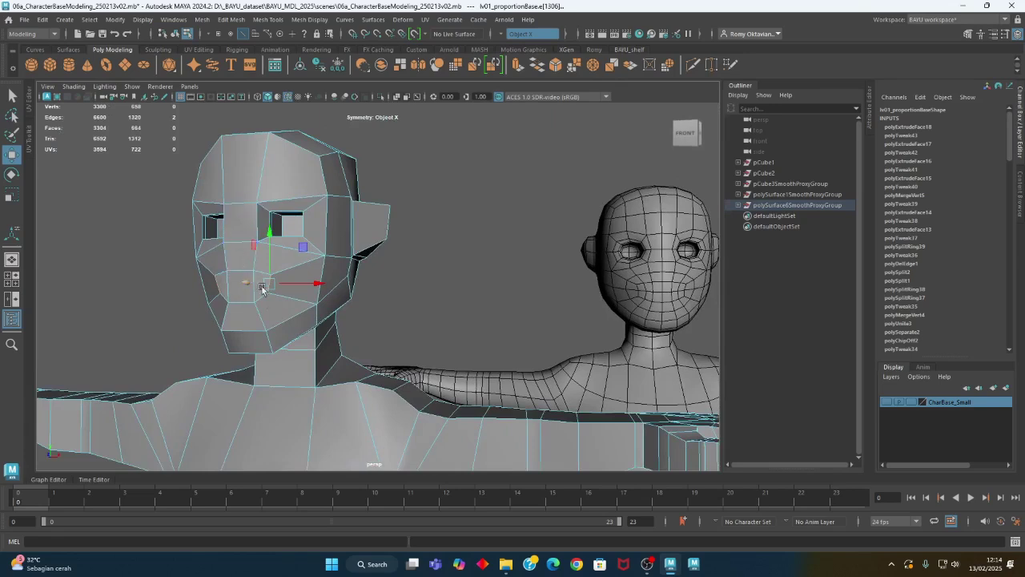
scroll(237, 282, up, 5)
alt+drag(400, 379, 299, 333)
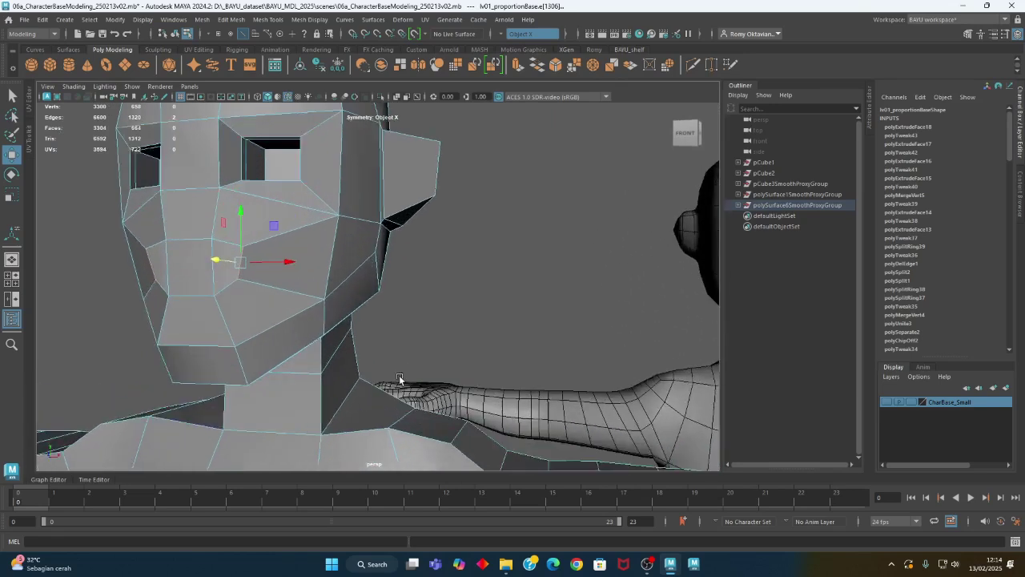
right_drag(291, 254, 294, 274)
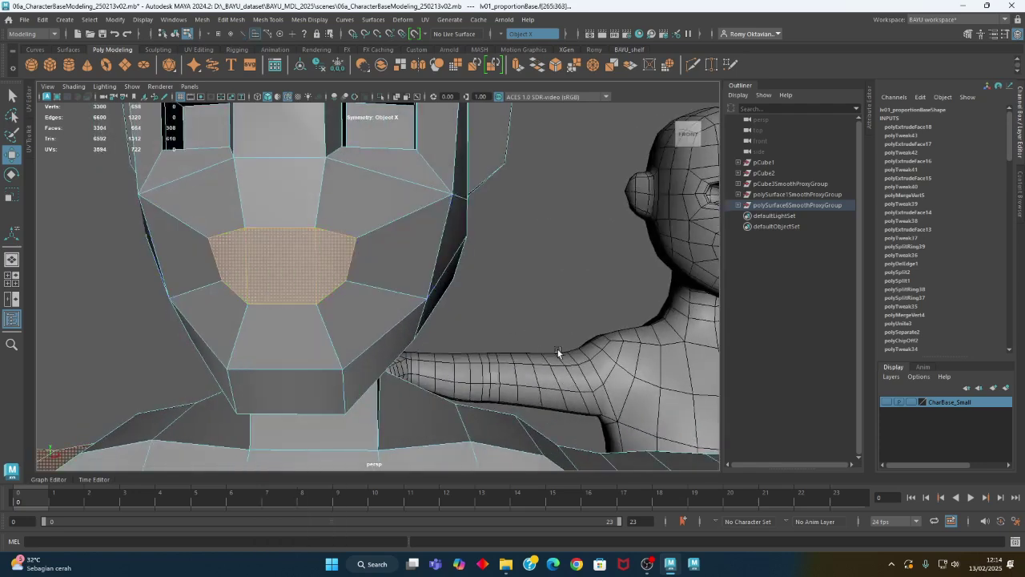
alt+drag(443, 306, 376, 311)
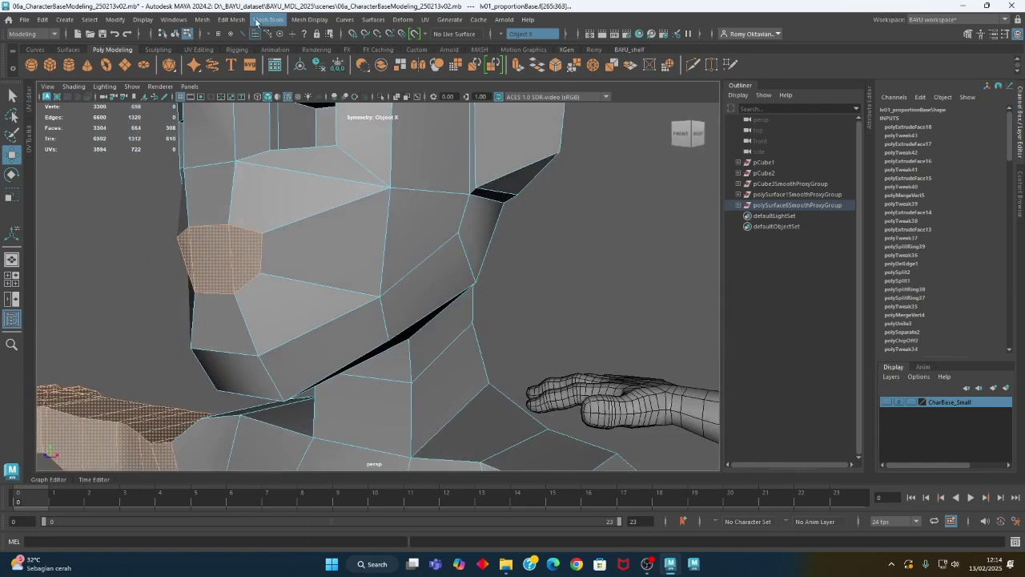
click(231, 19)
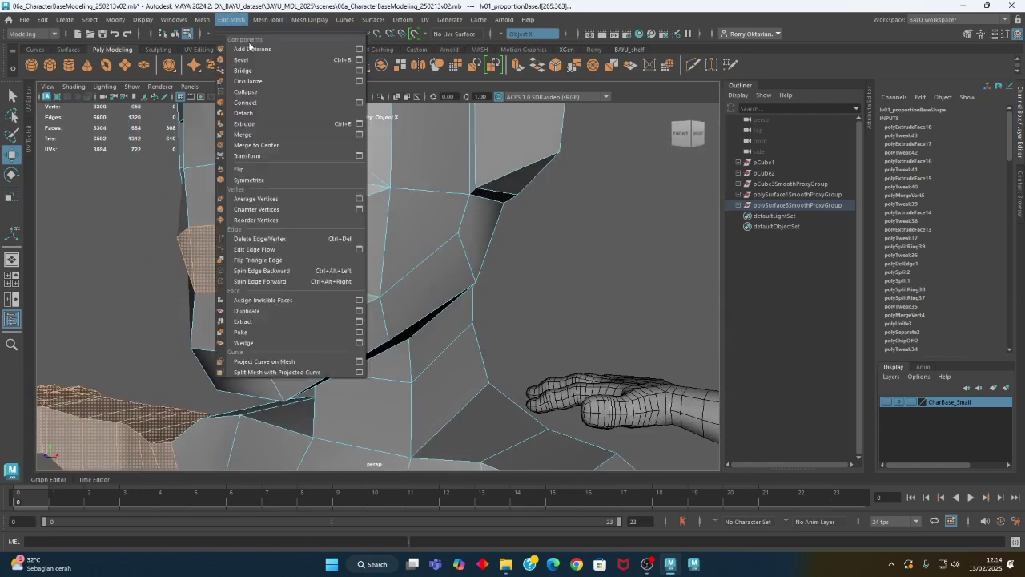
click(264, 125)
alt+right_drag(241, 281, 11, 326)
key(ctrl+z)
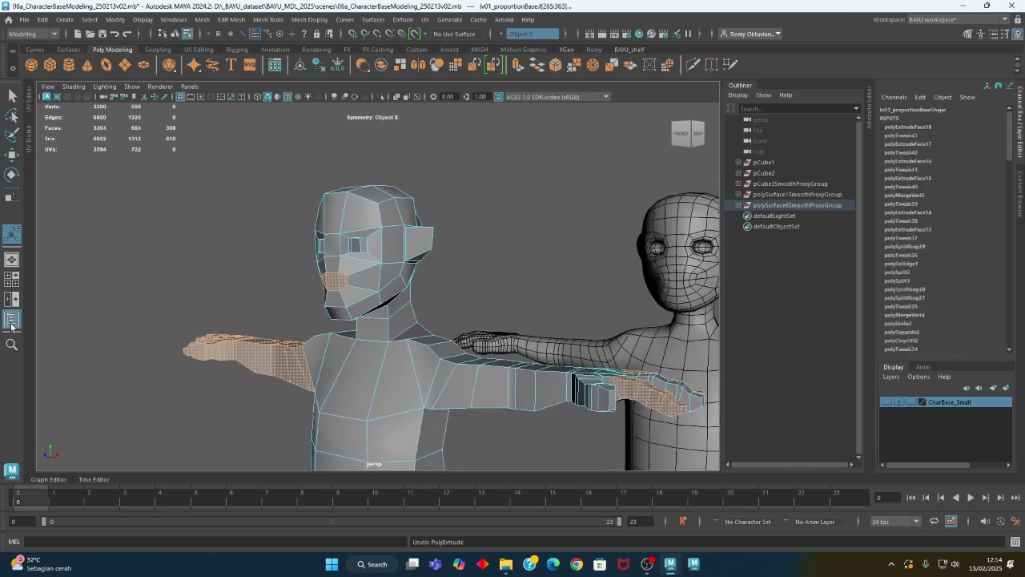
key(ctrl+z)
- Clear the stray face selection, select only the three mouth patch faces and turn symmetry off
click(208, 287)
alt+drag(208, 288, 246, 290)
right_drag(224, 189, 225, 227)
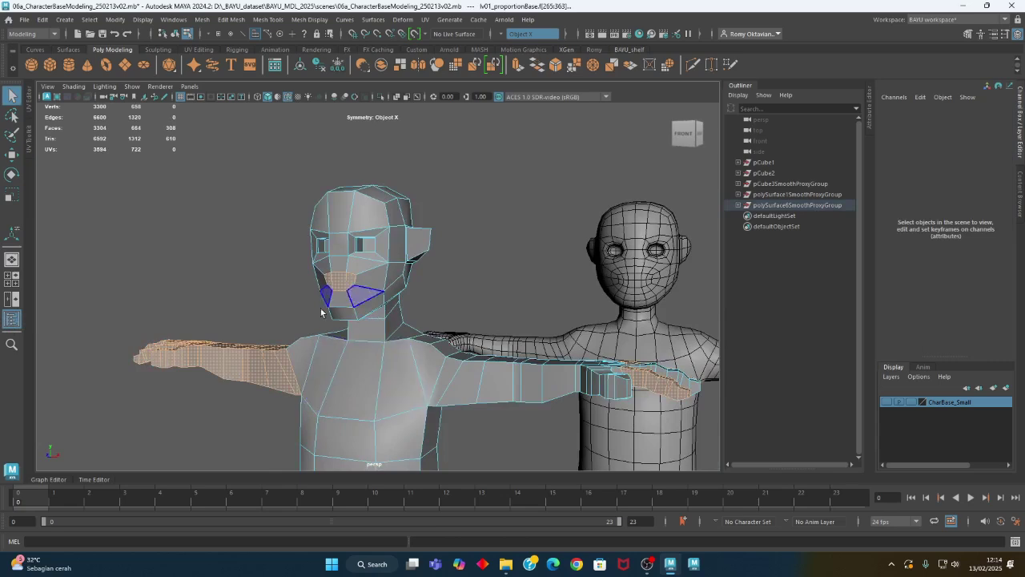
click(340, 284)
scroll(344, 286, up, 3)
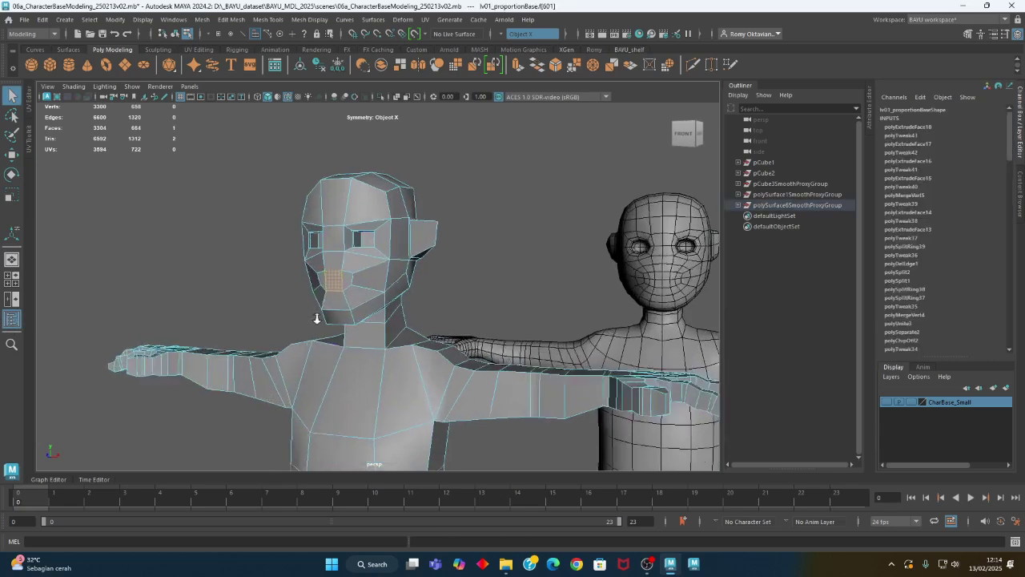
shift+click(331, 281)
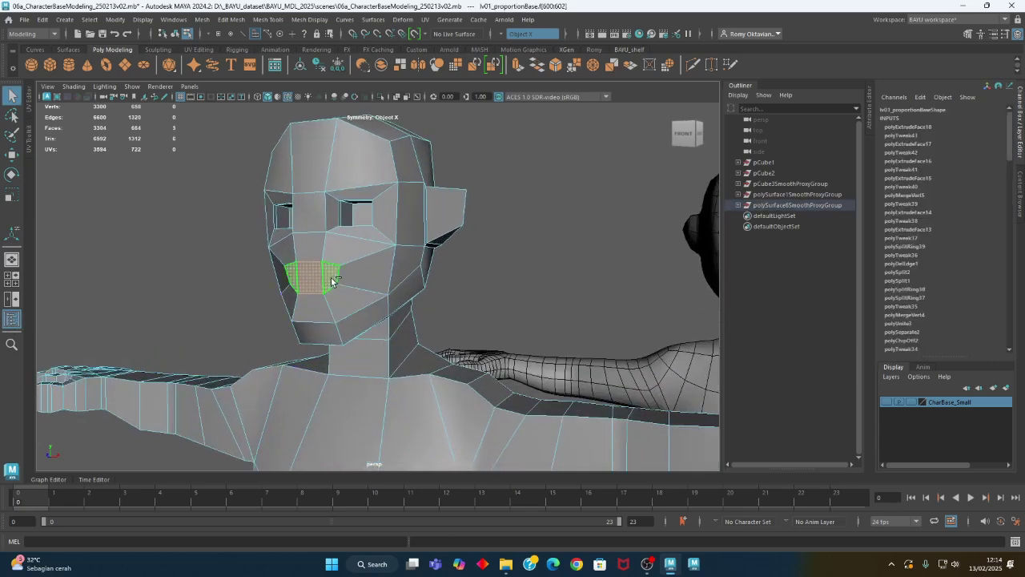
click(513, 34)
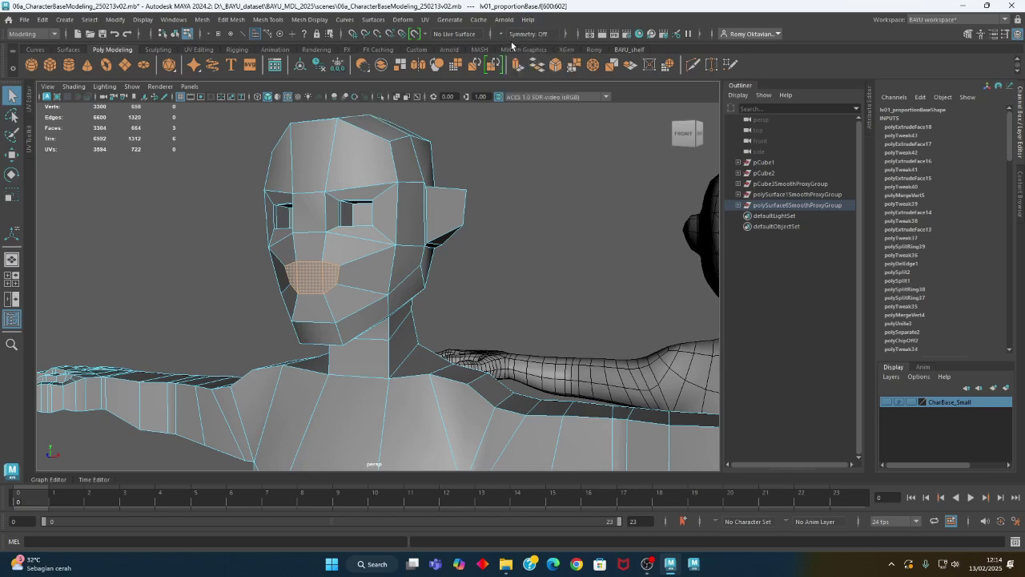
click(506, 33)
click(518, 39)
- Extrude the three mouth faces and scale them down strongly in height and slightly in width
alt+right_drag(293, 366, 236, 212)
mouse_move(269, 371)
alt+mouse_down()
mouse_move(462, 313)
mouse_move(398, 373)
mouse_move(270, 374)
alt+mouse_up()
alt+right_drag(270, 374, 671, 382)
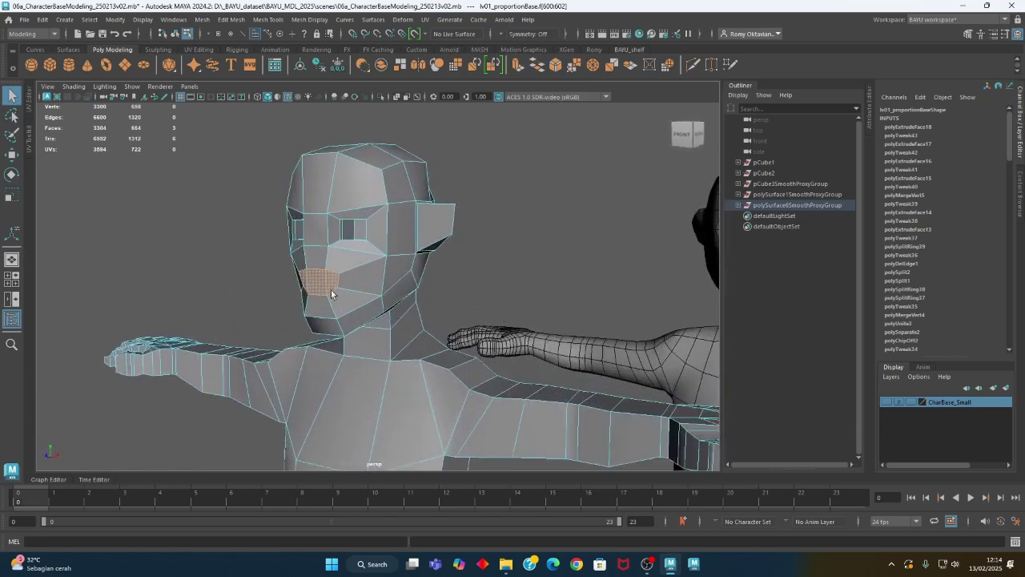
scroll(312, 282, up, 3)
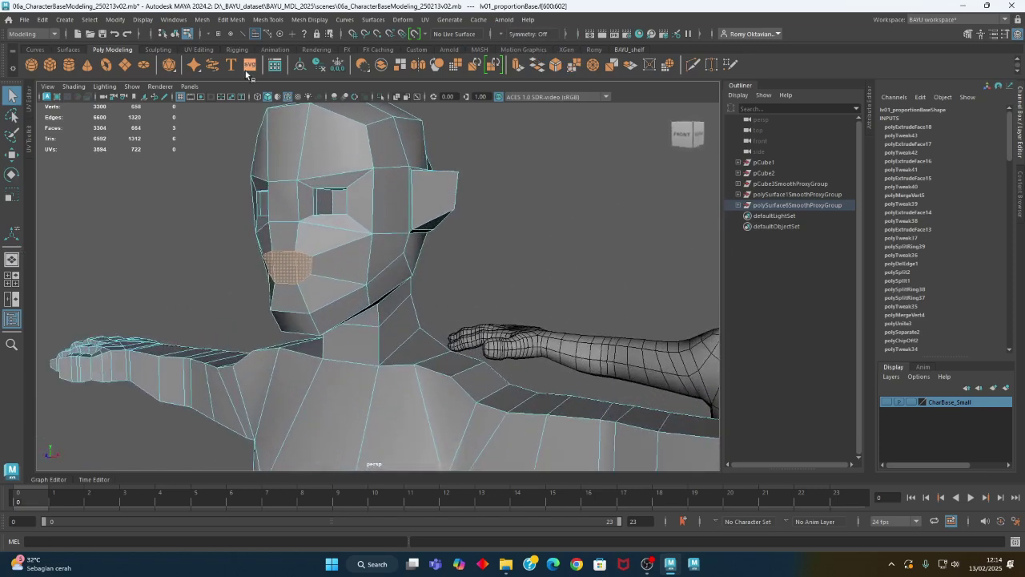
click(240, 19)
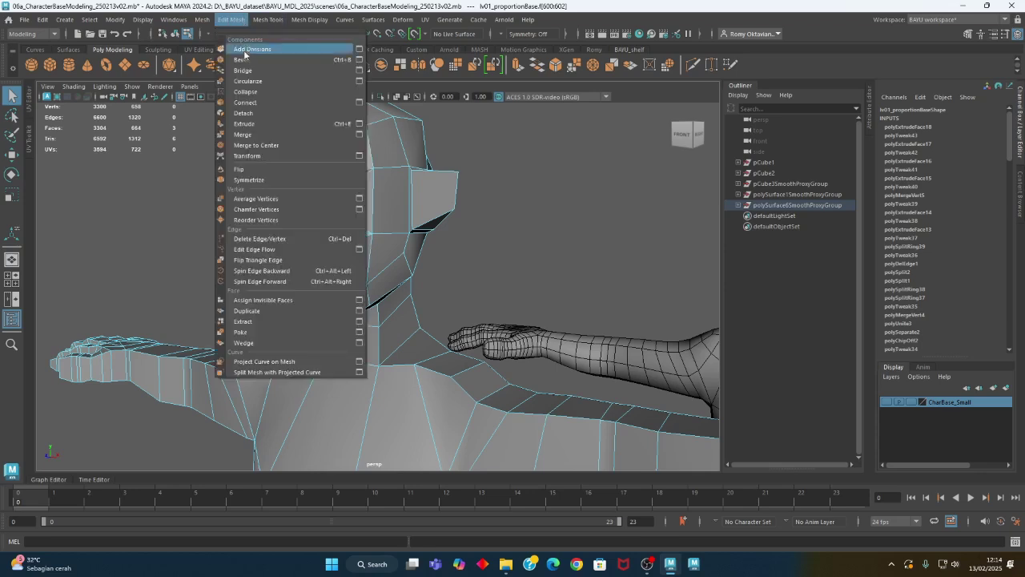
click(247, 124)
scroll(409, 301, up, 5)
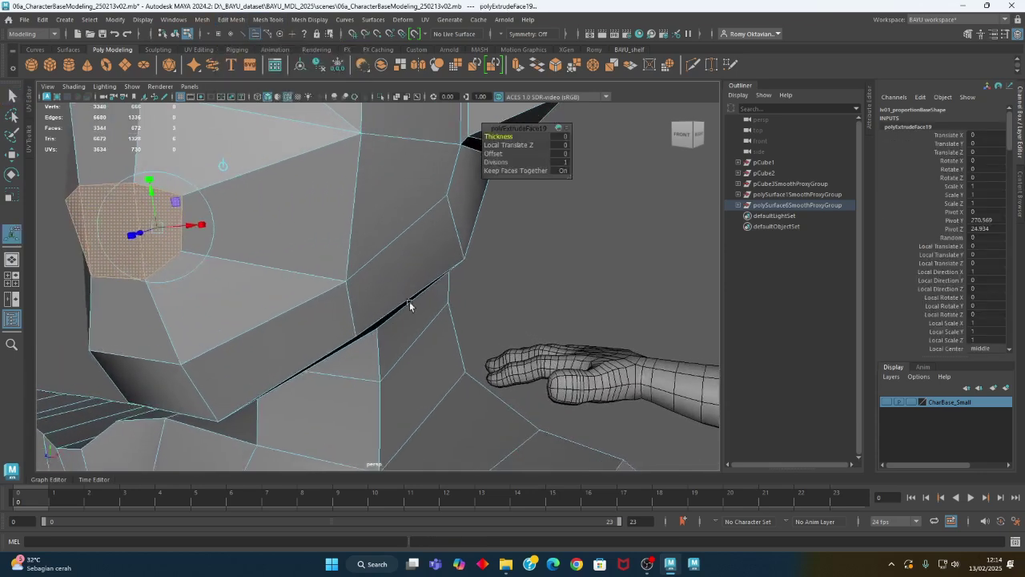
key(r)
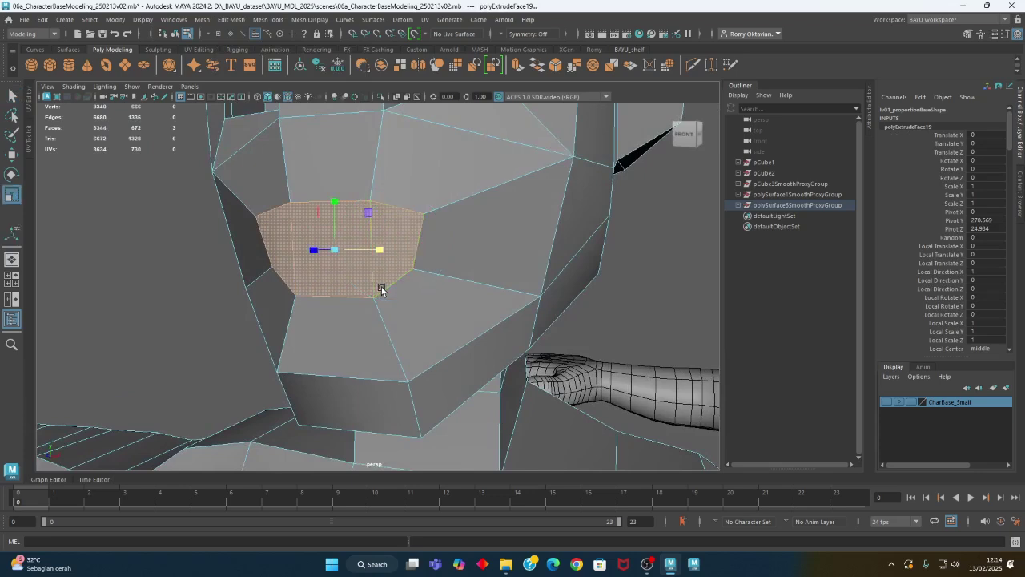
drag(334, 201, 390, 284)
drag(429, 239, 416, 240)
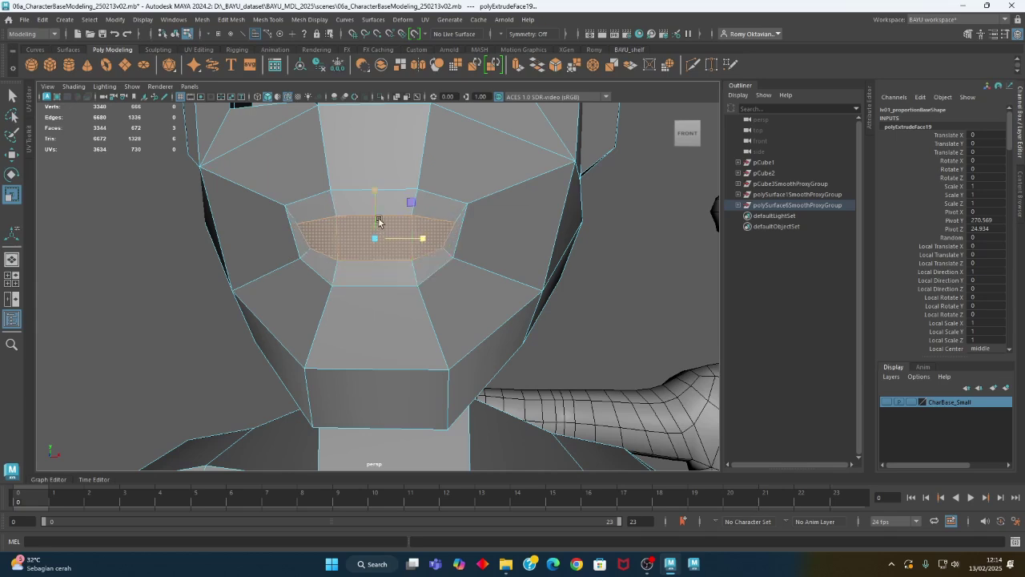
- Select the inner mouth patch's two outer vertical edges and move them up slightly to lift the mouth corners
right_click(378, 165)
click(387, 133)
click(451, 237)
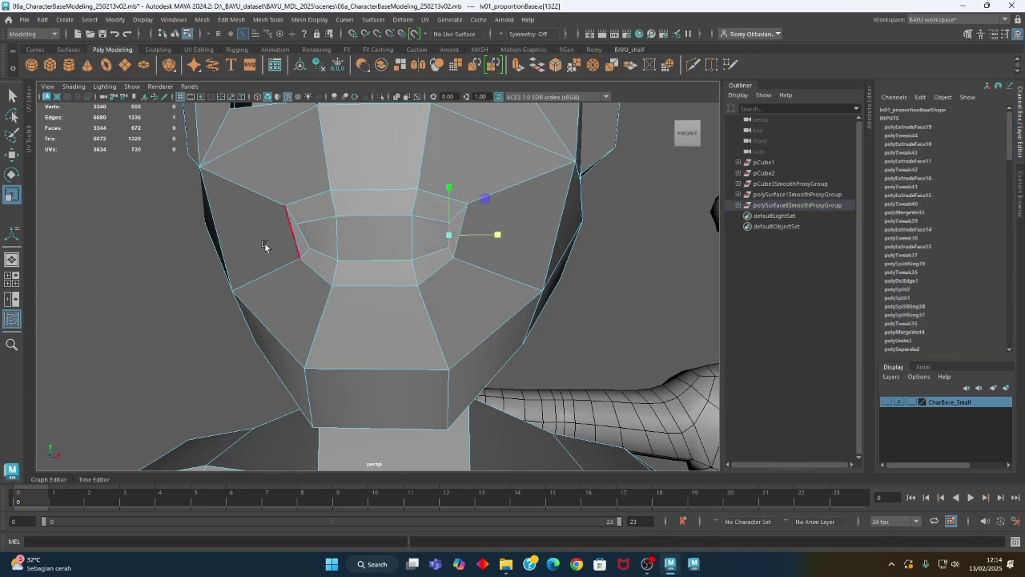
click(301, 240)
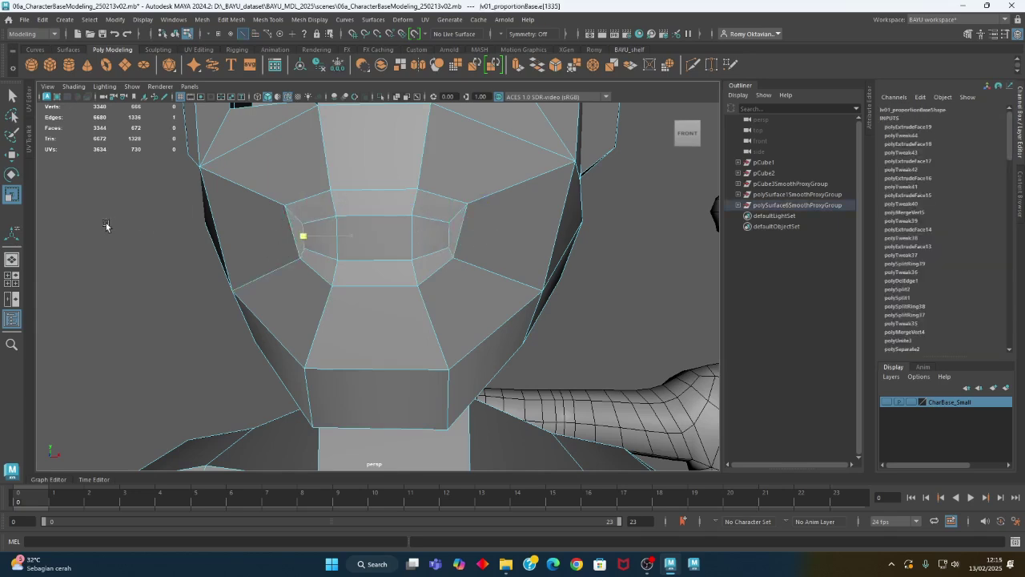
shift+click(451, 234)
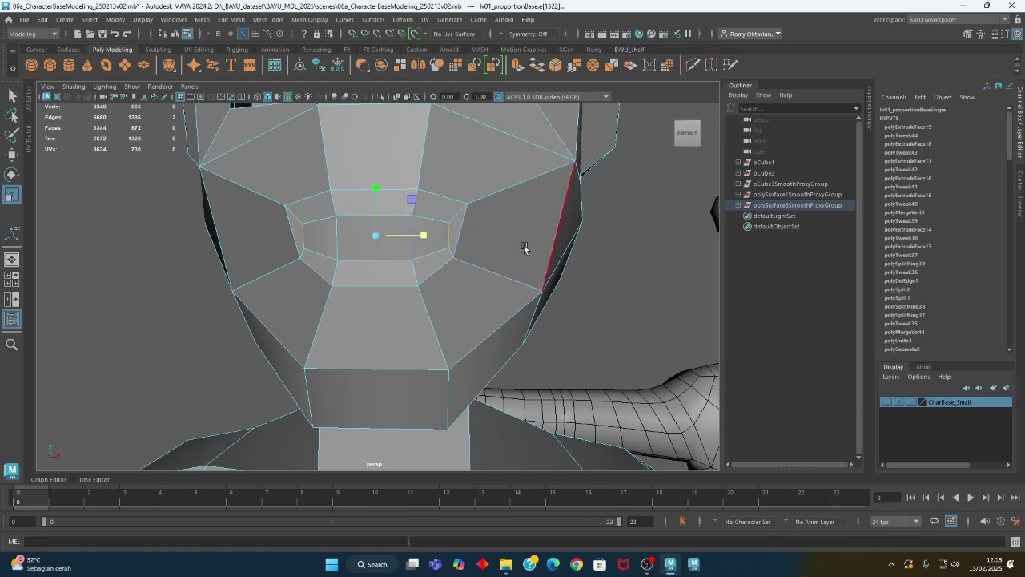
key(w)
drag(373, 216, 378, 199)
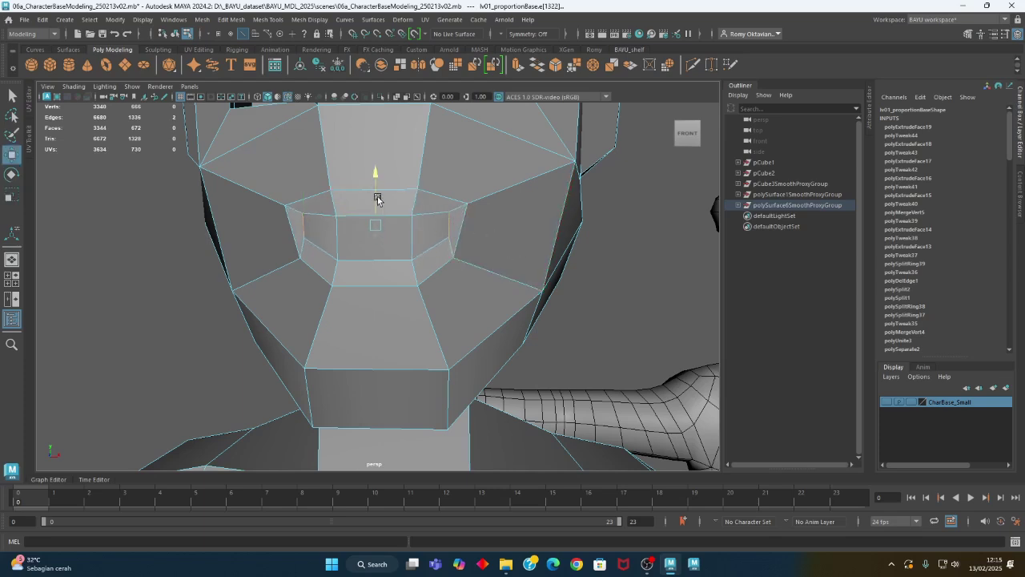
mouse_move(479, 326)
alt+mouse_down()
mouse_move(405, 313)
mouse_move(396, 300)
mouse_move(467, 304)
mouse_move(469, 313)
alt+mouse_up()
right_drag(366, 156, 366, 179)
alt+drag(366, 179, 250, 173)
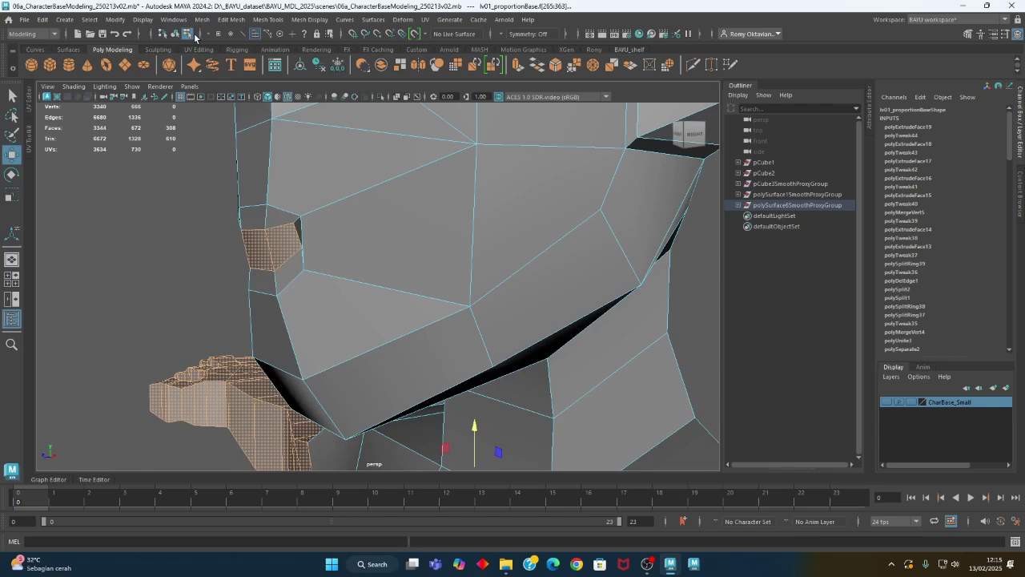
click(231, 19)
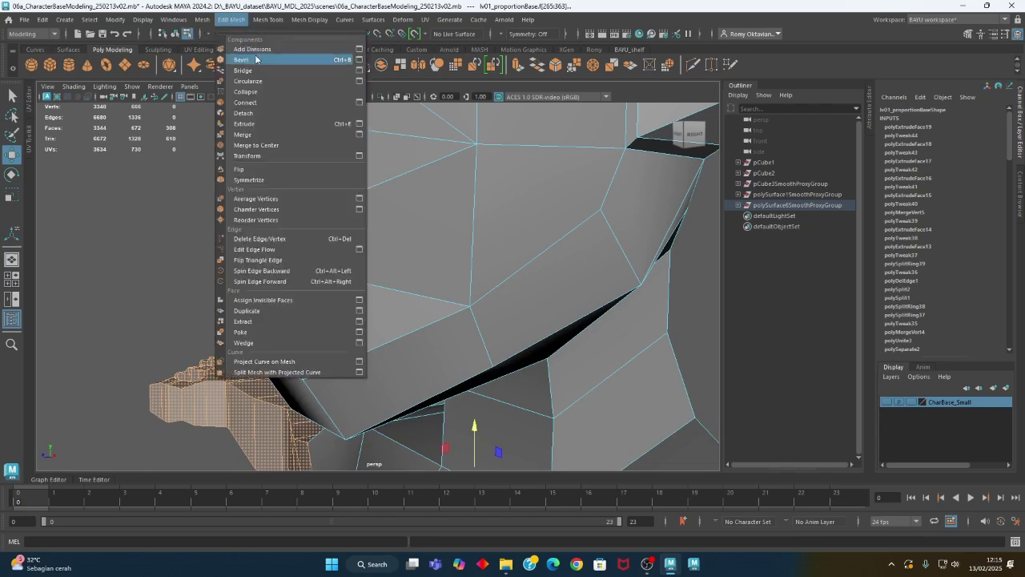
click(240, 117)
click(300, 316)
alt+drag(300, 316, 240, 308)
click(232, 308)
alt+right_drag(232, 308, 67, 320)
key(ctrl+z)
key(ctrl+z)
key(ctrl+z)
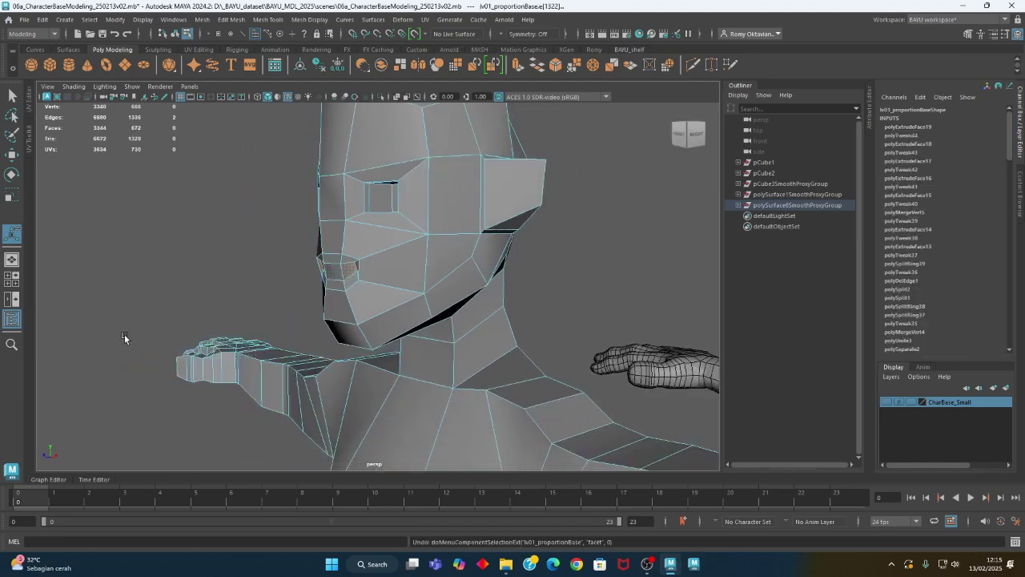
- Extrude the three inner mouth faces together and move them back into the head, using wireframe display
alt+drag(216, 308, 290, 305)
right_drag(258, 226, 262, 260)
click(336, 277)
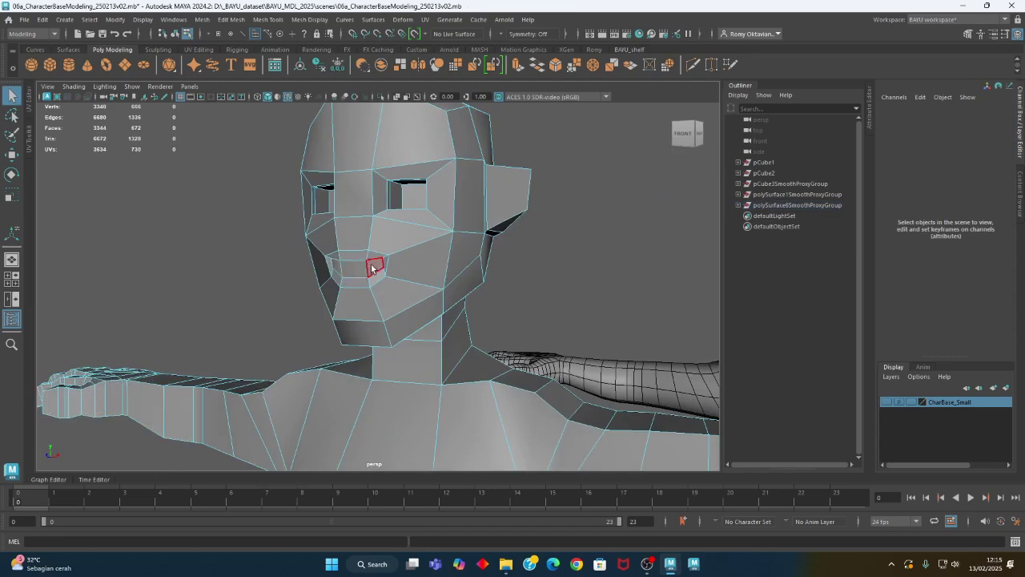
click(371, 268)
alt+drag(385, 296, 332, 297)
click(231, 19)
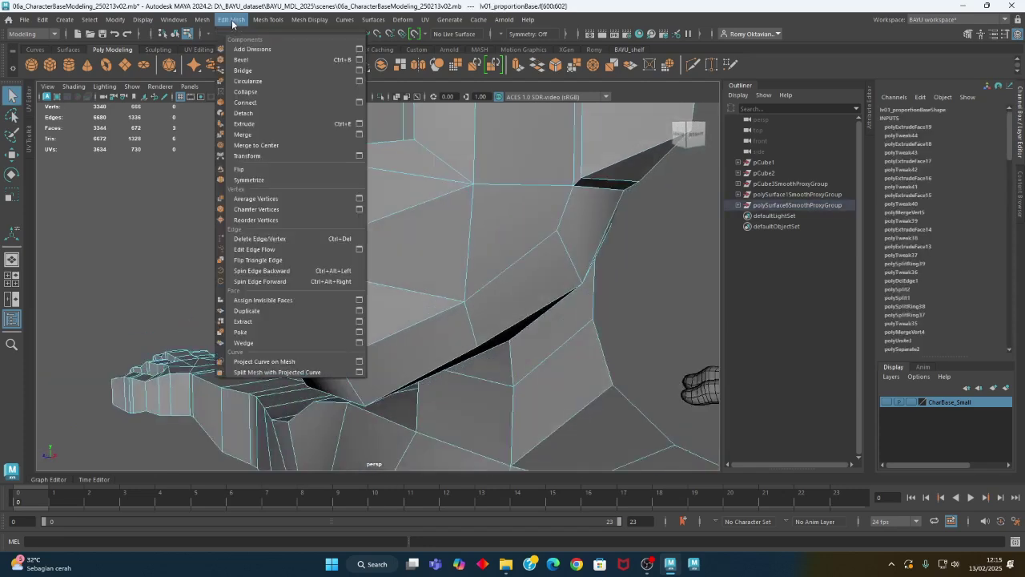
click(267, 124)
alt+drag(356, 286, 312, 279)
key(w)
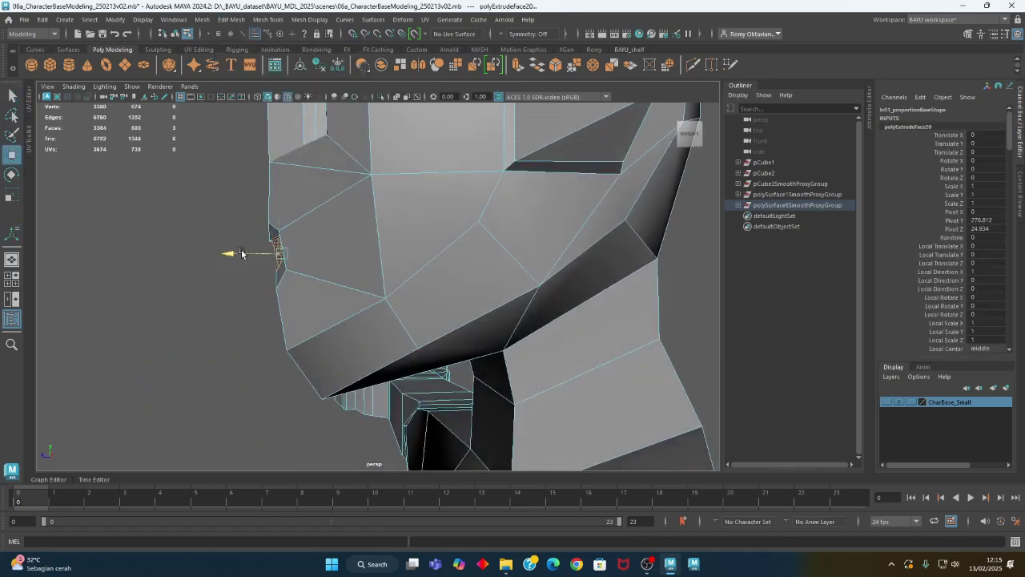
key(4)
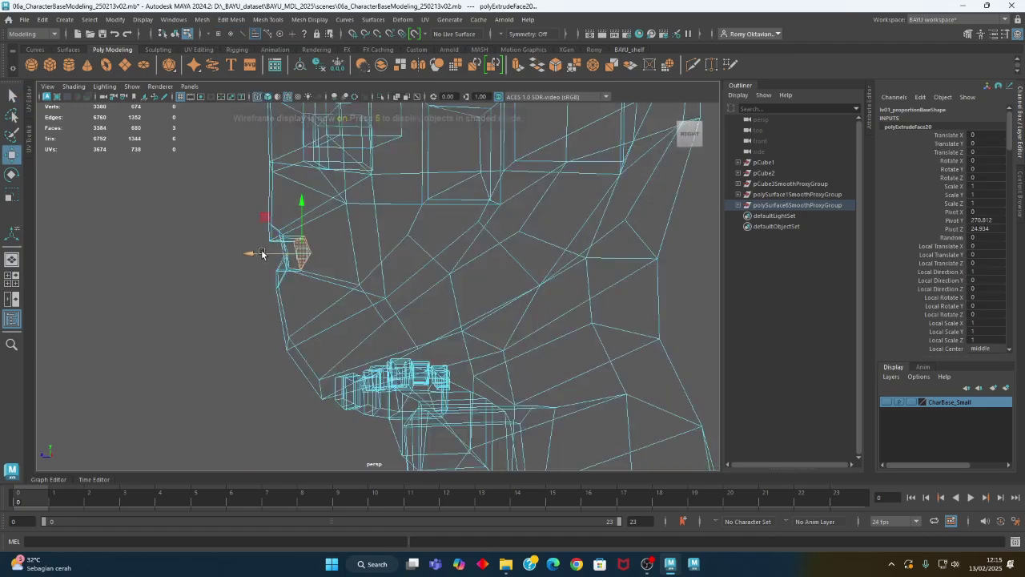
alt+drag(275, 251, 324, 243)
- Scale the middle back face of the mouth cavity in height and depth
click(311, 260)
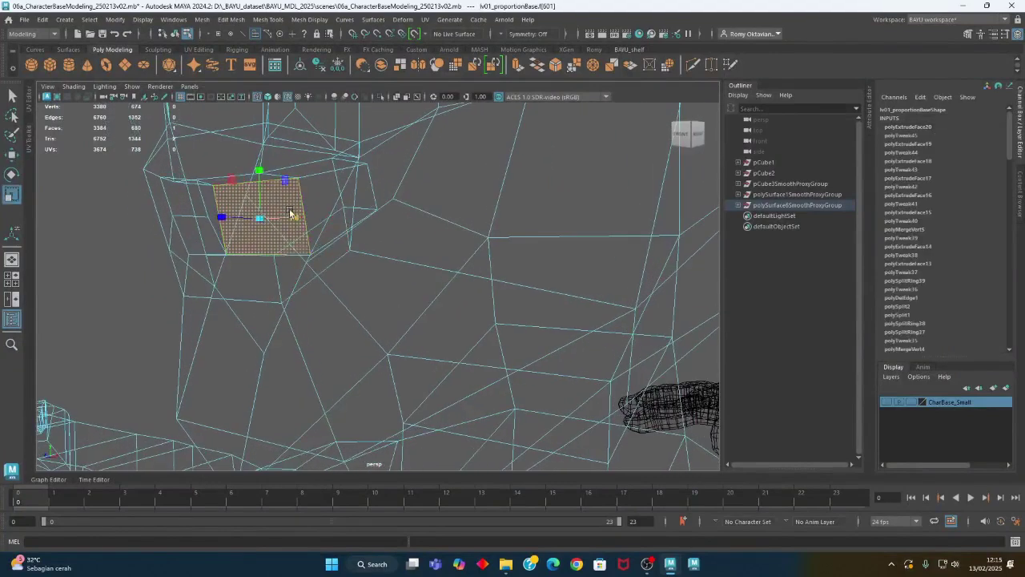
drag(258, 171, 253, 275)
click(150, 220)
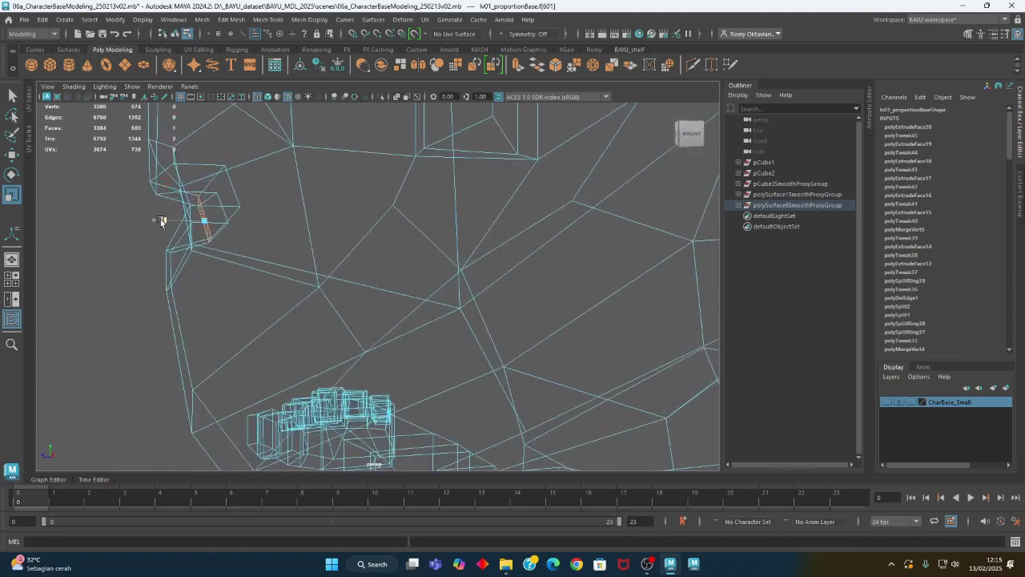
- Select both side faces at the back of the mouth cavity and scale them together
alt+drag(209, 246, 344, 232)
click(445, 212)
alt+drag(444, 212, 458, 240)
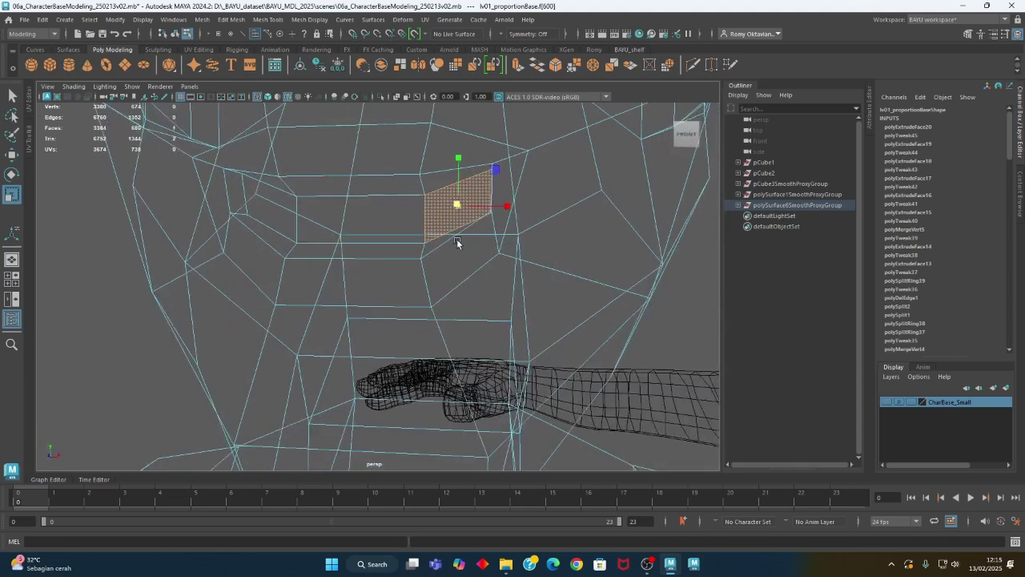
shift+click(282, 213)
drag(414, 211, 433, 231)
- Scale down the height of the two outer vertical edges at the back of the mouth cavity
right_drag(458, 193, 468, 167)
click(491, 184)
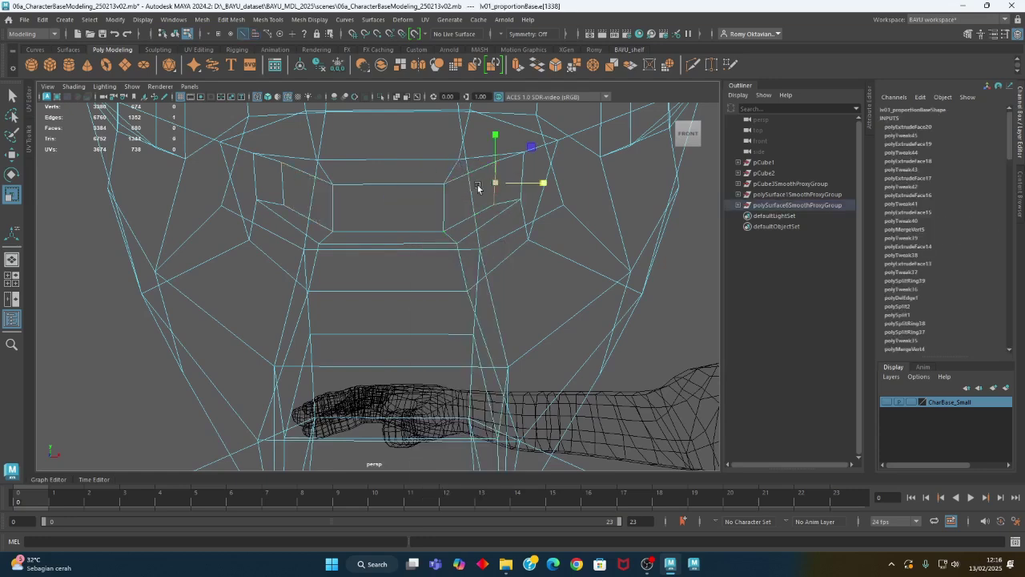
alt+drag(371, 253, 297, 200)
shift+click(286, 187)
drag(388, 130, 390, 163)
- Return to face selection and select only the three back faces of the mouth cavity
alt+drag(443, 221, 316, 229)
right_drag(277, 210, 275, 236)
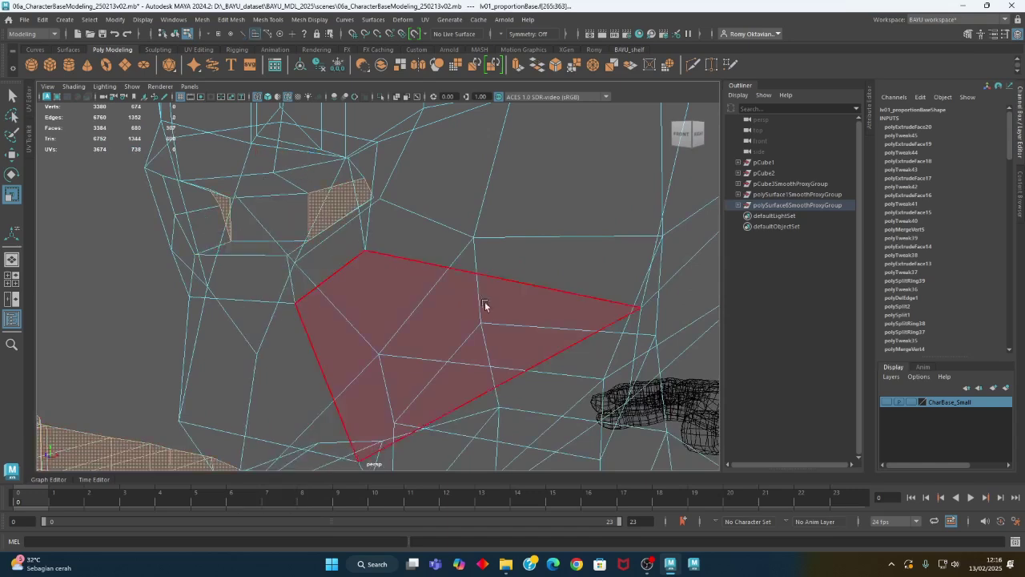
alt+right_drag(484, 305, 184, 332)
alt+drag(202, 326, 366, 286)
click(346, 259)
scroll(337, 253, up, 4)
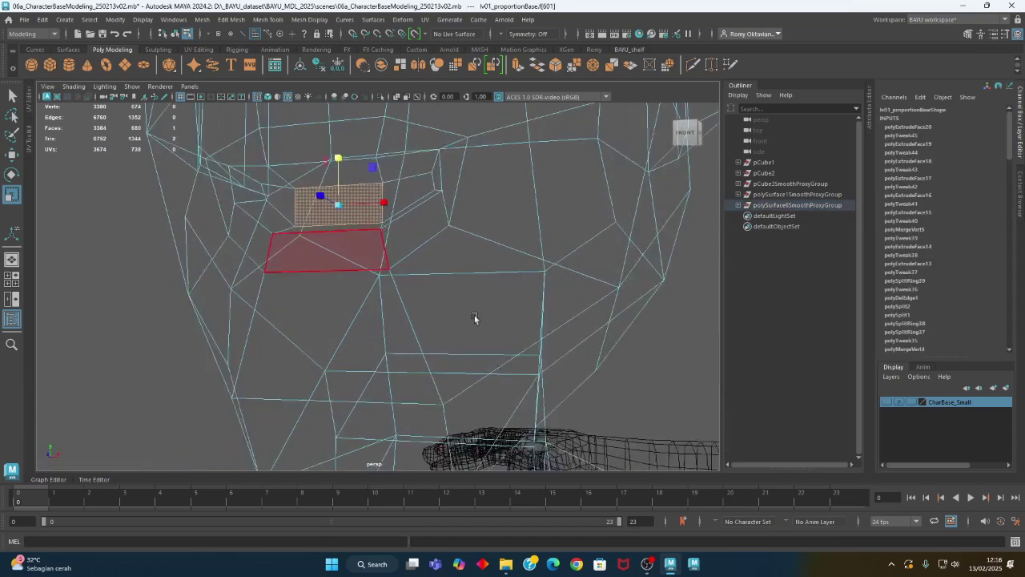
shift+click(278, 204)
shift+click(405, 211)
alt+drag(405, 211, 268, 245)
- Straighten the mouth cavity's two outer back edges by scaling them in depth, and return to face selection
right_click(262, 203)
click(261, 170)
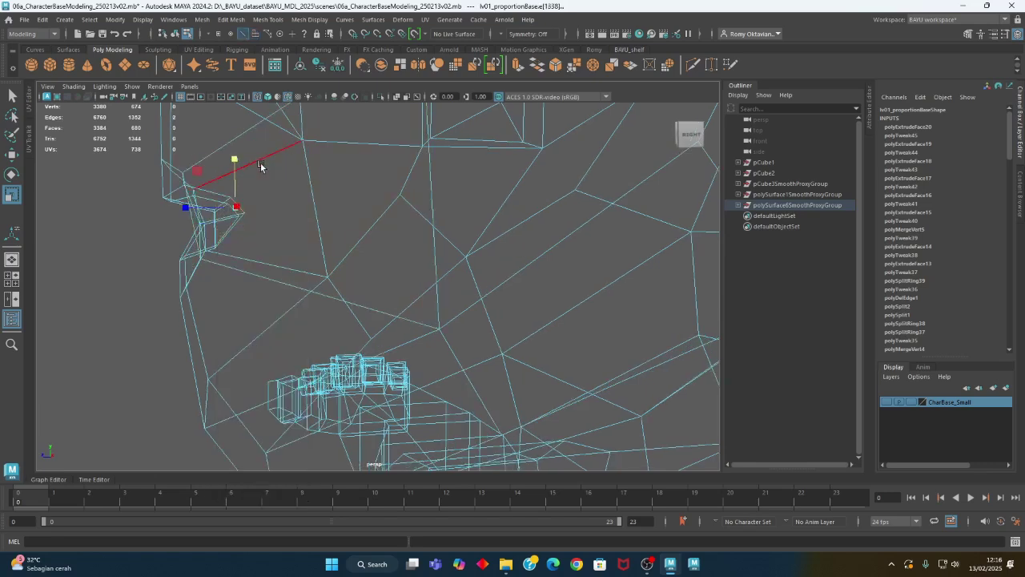
alt+drag(261, 216, 249, 246)
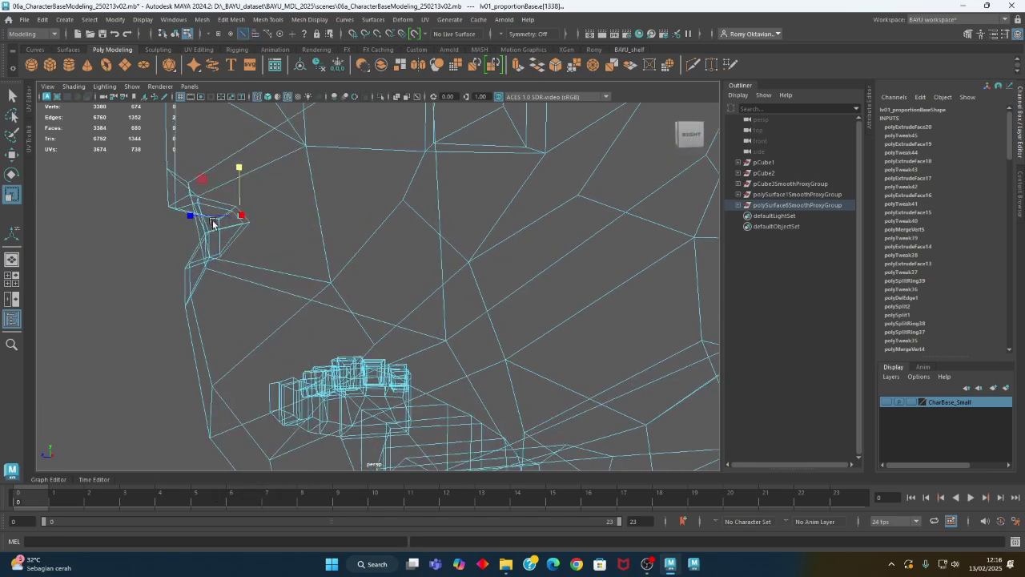
drag(194, 213, 245, 199)
key(w)
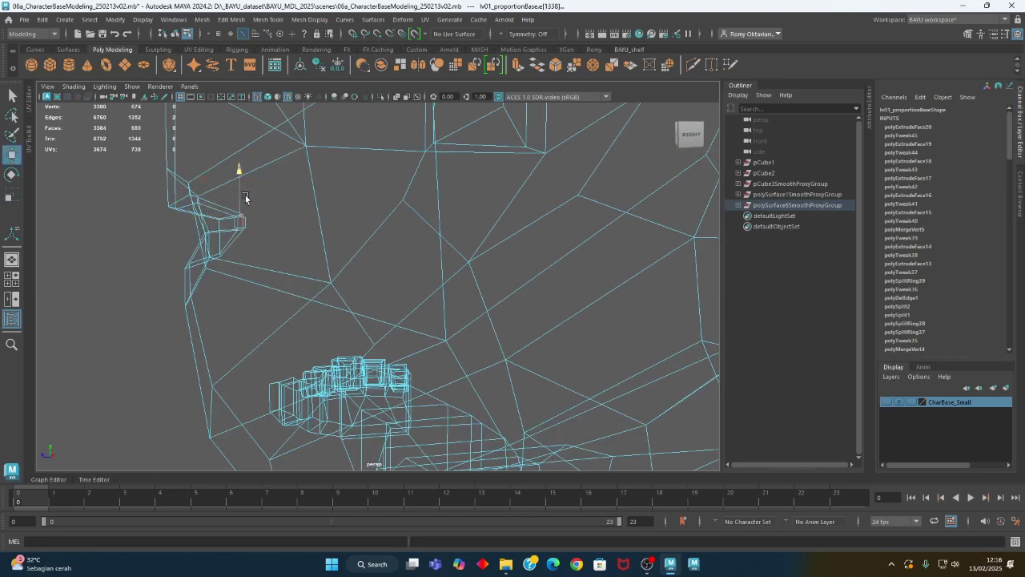
alt+drag(168, 259, 222, 264)
right_drag(145, 235, 143, 266)
alt+drag(144, 266, 164, 282)
scroll(163, 282, down, 8)
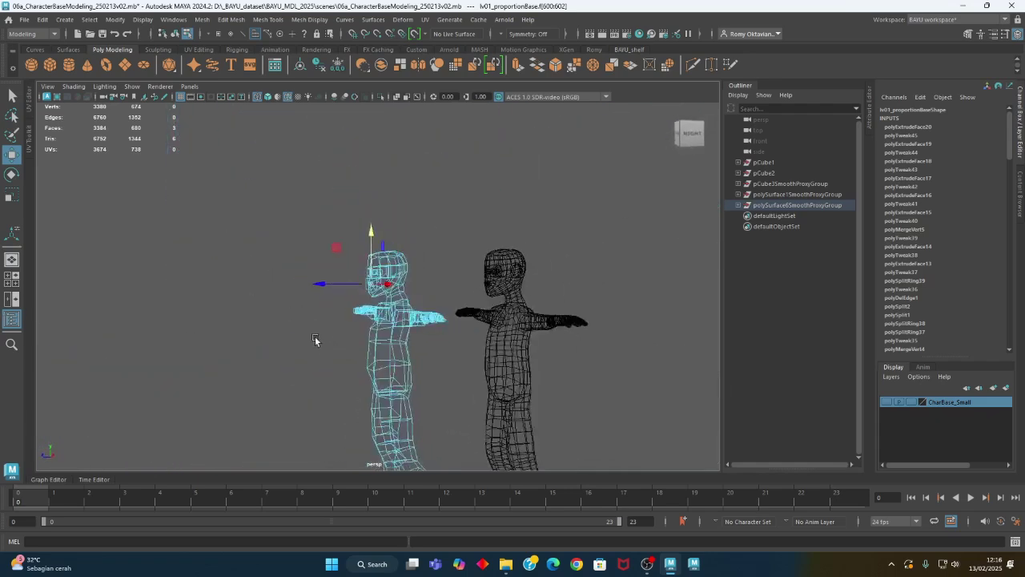
- Extrude the three back faces of the mouth cavity and push the new faces deeper into the head
scroll(315, 336, up, 8)
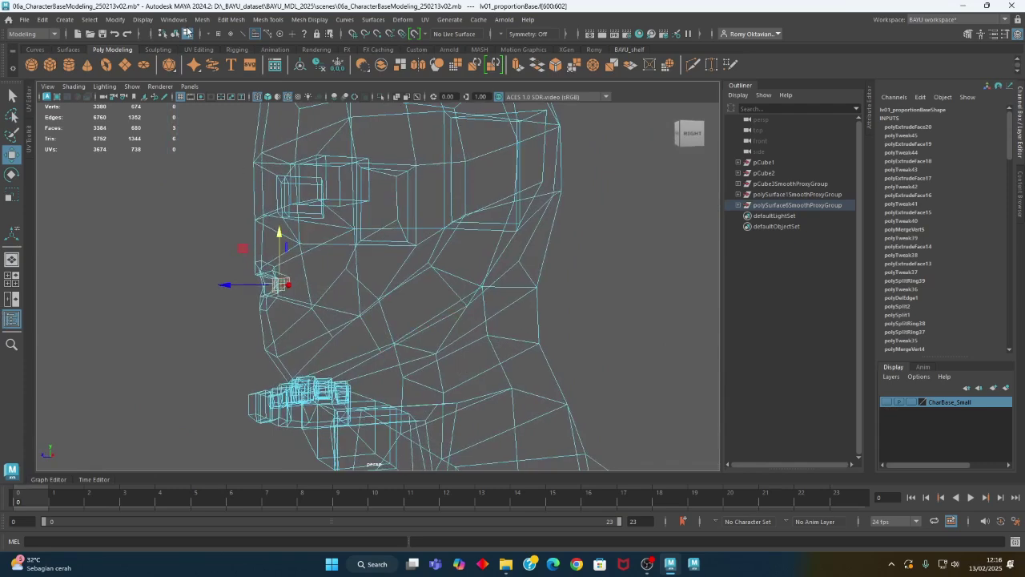
click(229, 20)
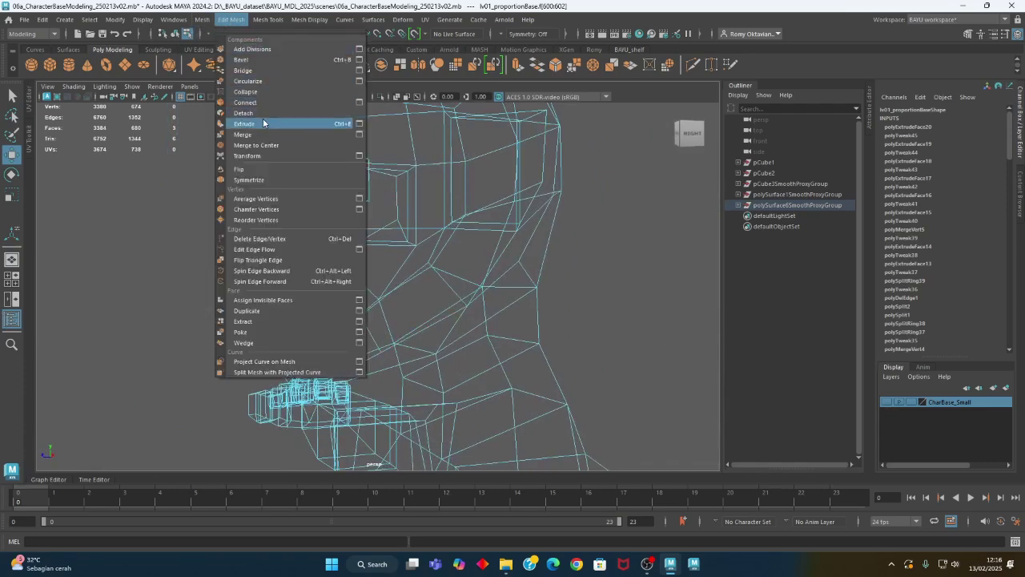
click(258, 112)
scroll(264, 337, up, 3)
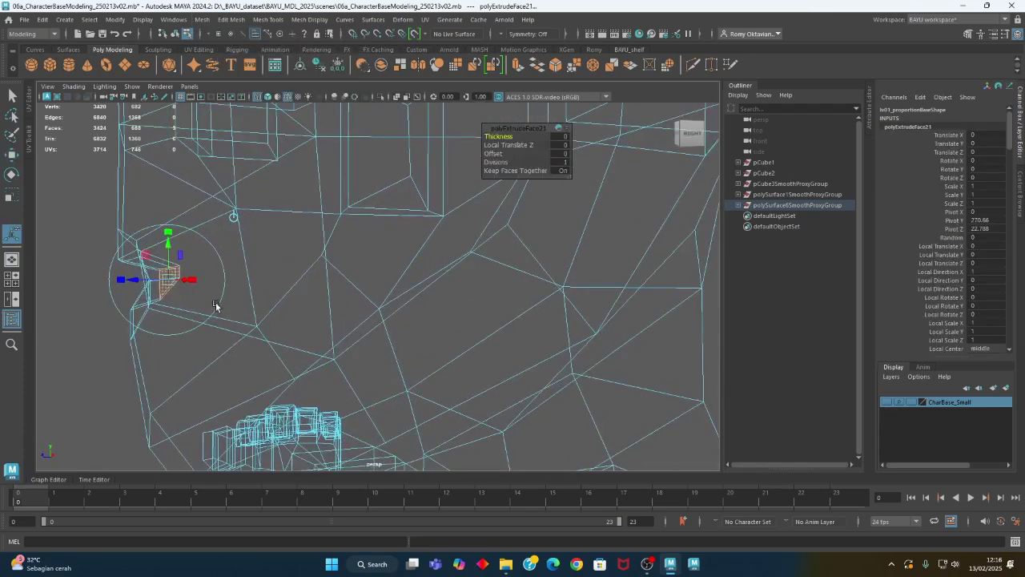
click(215, 304)
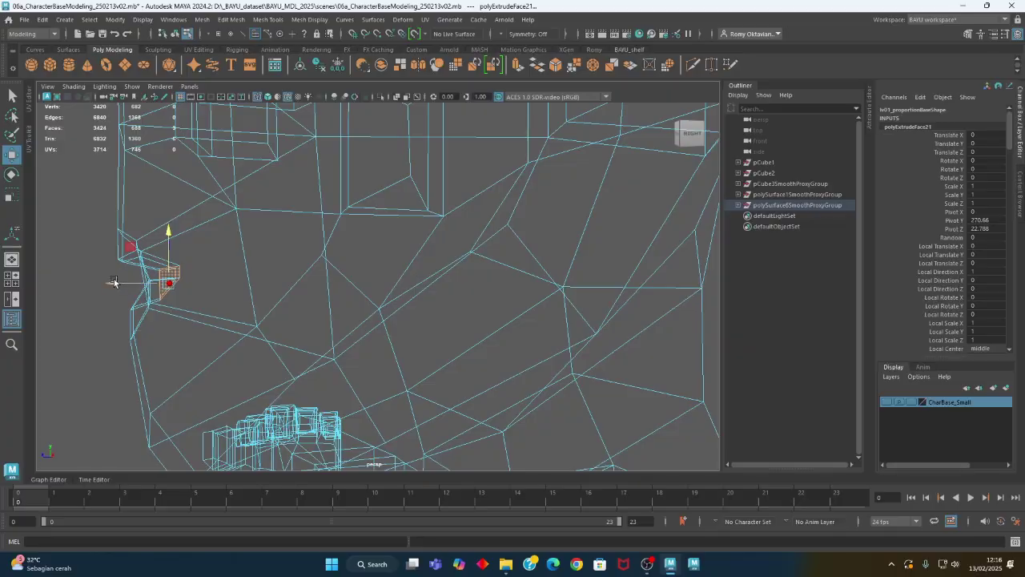
drag(115, 279, 253, 287)
- Select only the middle back face of the mouth cavity and scale up its height
click(305, 277)
key(r)
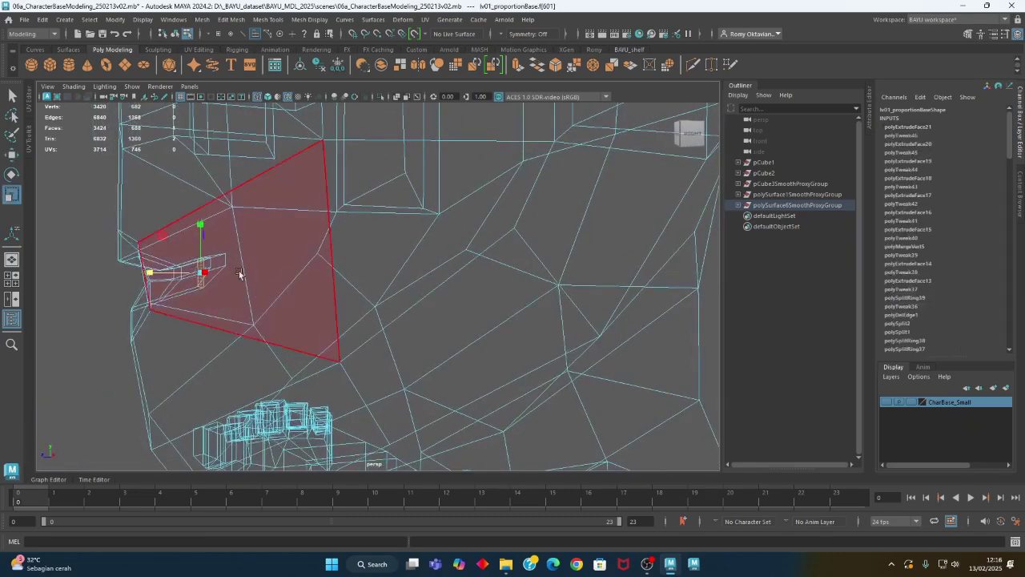
drag(201, 228, 200, 165)
alt+drag(201, 221, 205, 274)
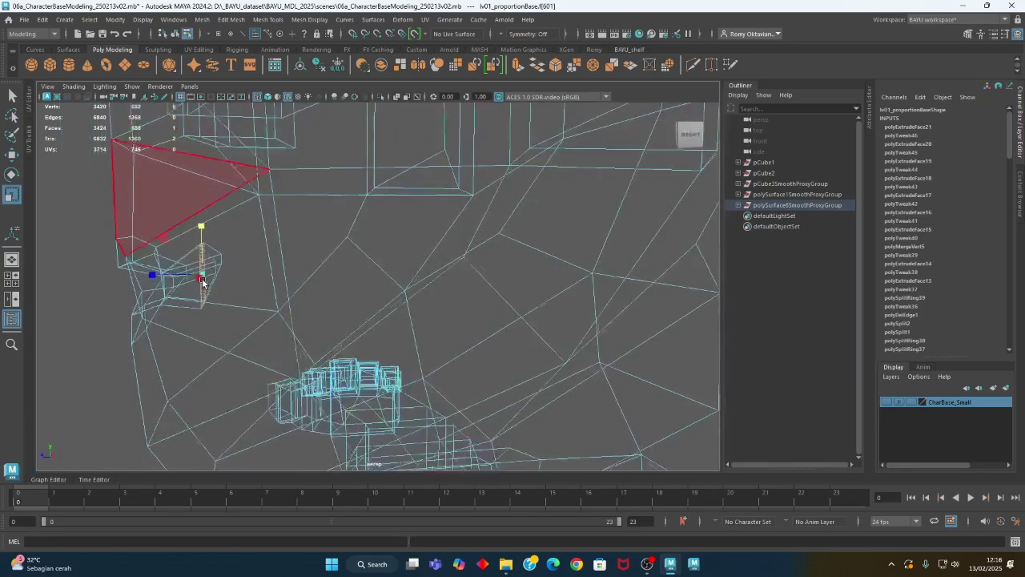
key(e)
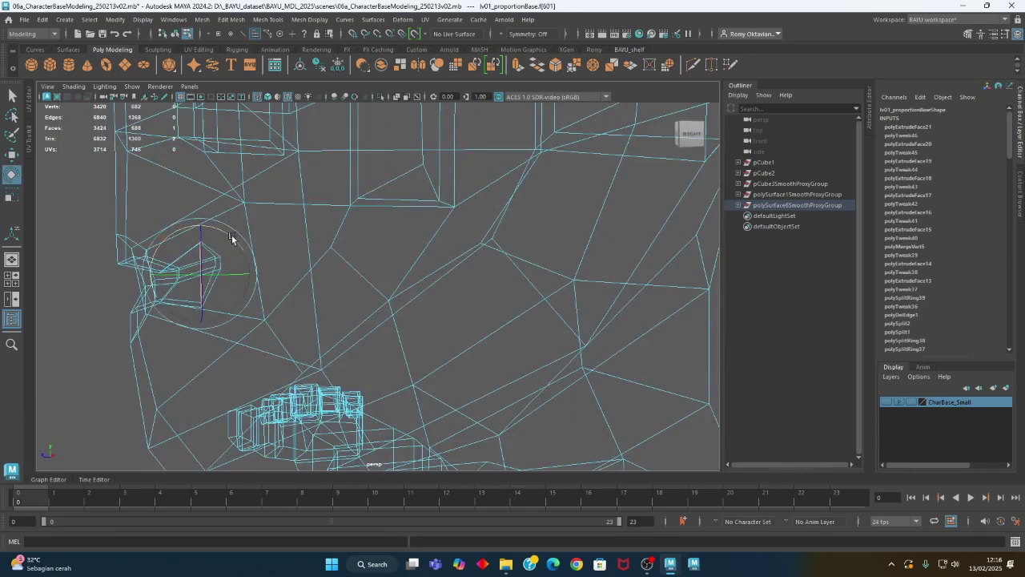
- Return the model to shaded display and object mode, and examine the mouth opening from the front
alt+drag(229, 240, 267, 288)
alt+right_drag(267, 289, 117, 268)
key(5)
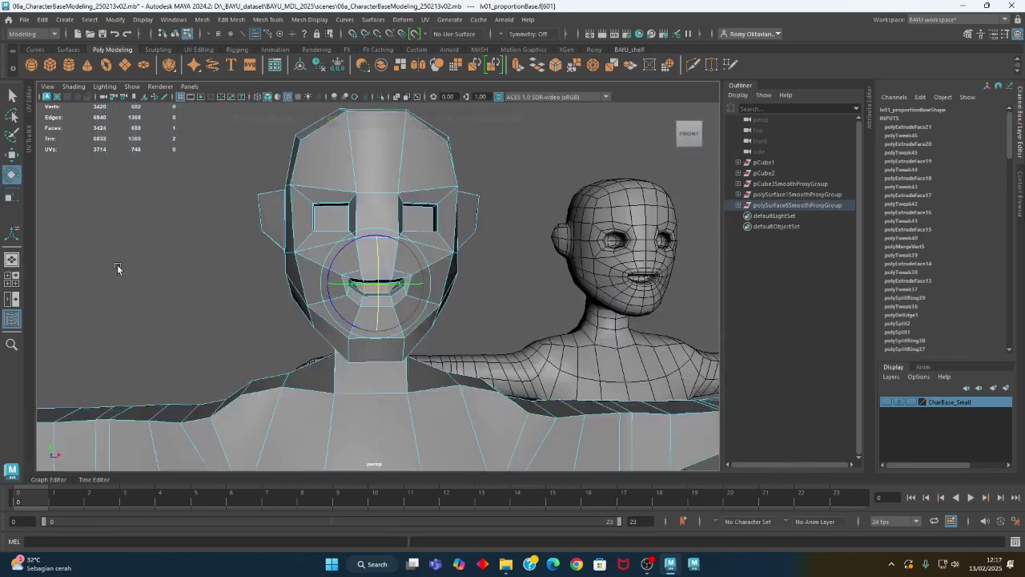
mouse_move(236, 283)
alt+mouse_down()
mouse_move(424, 302)
mouse_move(321, 273)
alt+mouse_up()
right_drag(410, 152, 458, 133)
alt+right_drag(275, 276, 385, 288)
alt+drag(319, 286, 286, 264)
alt+right_drag(286, 263, 493, 280)
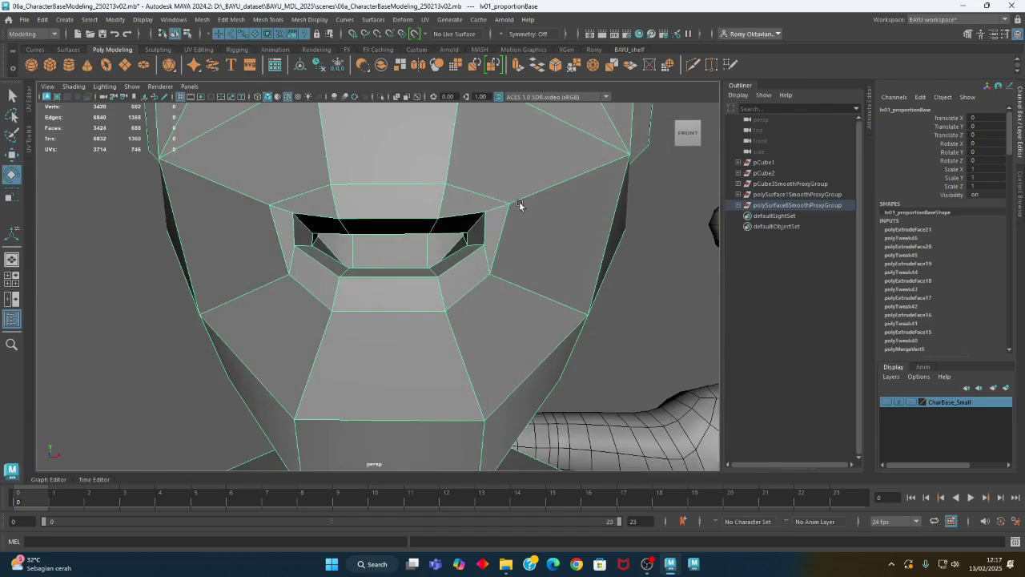
- Turn on Object X symmetry and move the outer and inner lower mouth-corner vertices up and outward
right_drag(504, 176, 460, 192)
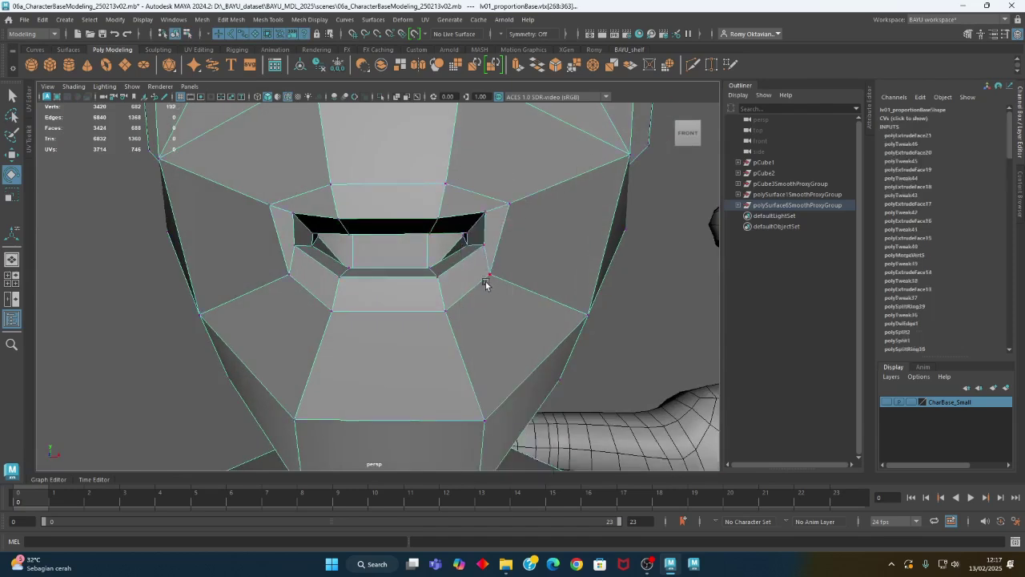
click(488, 278)
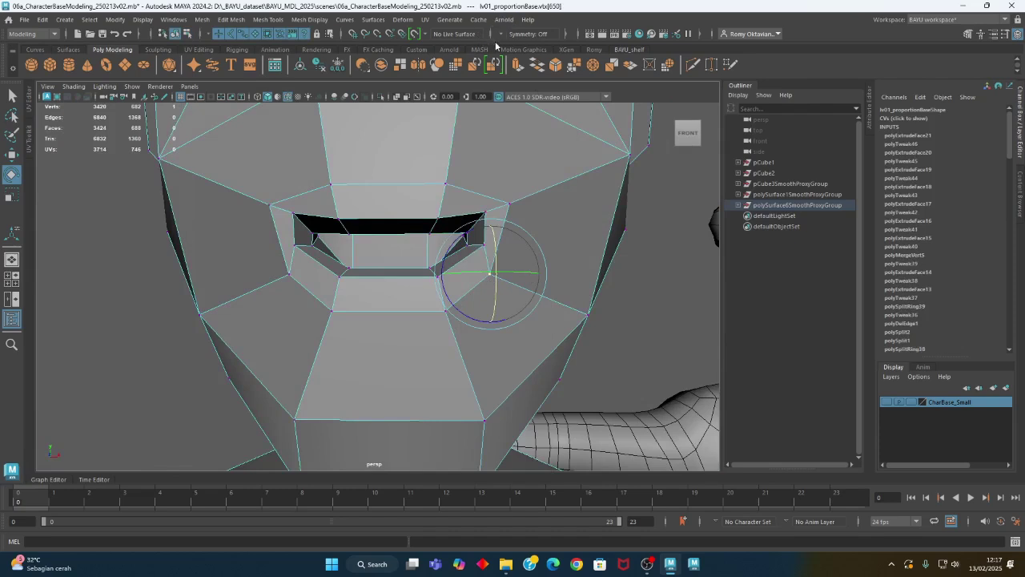
click(506, 33)
click(525, 53)
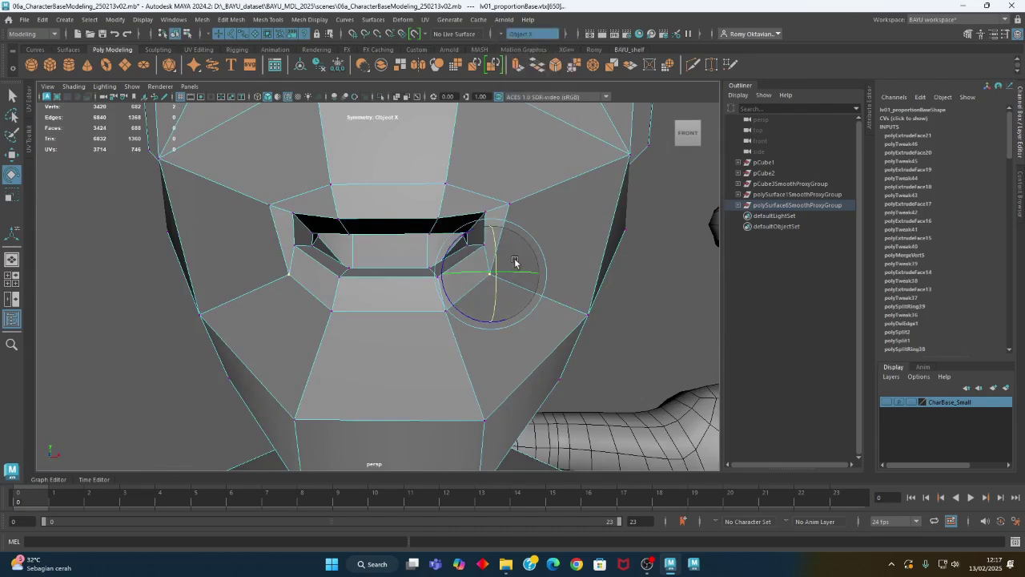
key(w)
middle_drag(526, 258, 544, 204)
middle_drag(487, 244, 521, 205)
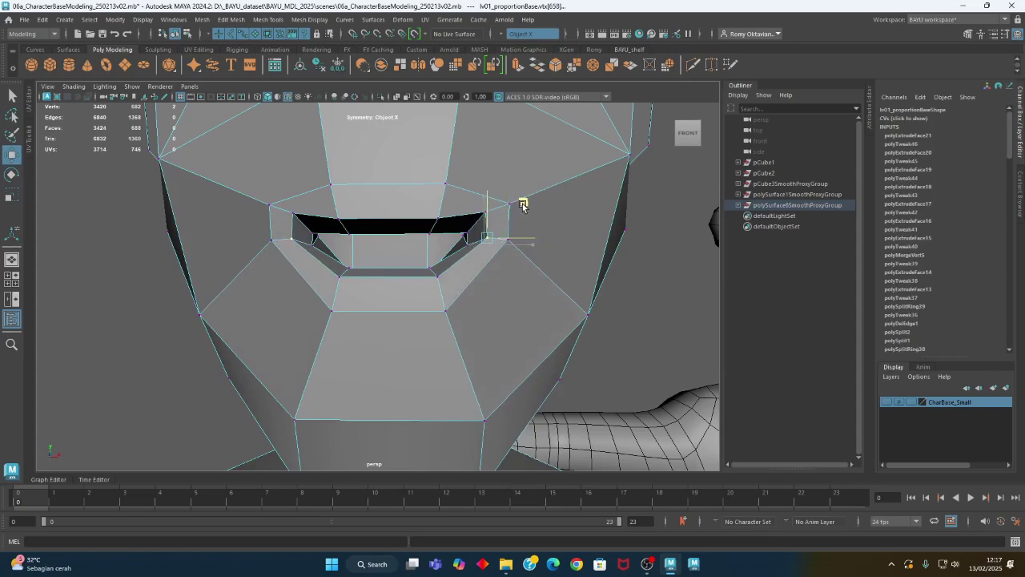
- Insert an edge loop around the mouth, close to the outer edge of the lips
alt+right_drag(587, 243, 387, 267)
alt+drag(387, 267, 363, 291)
alt+right_drag(289, 310, 386, 319)
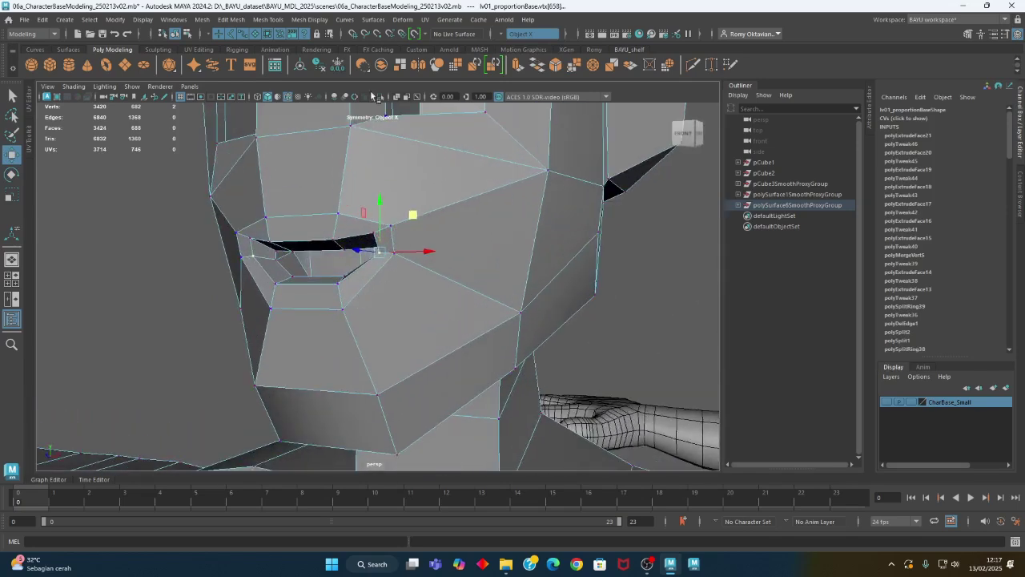
click(262, 19)
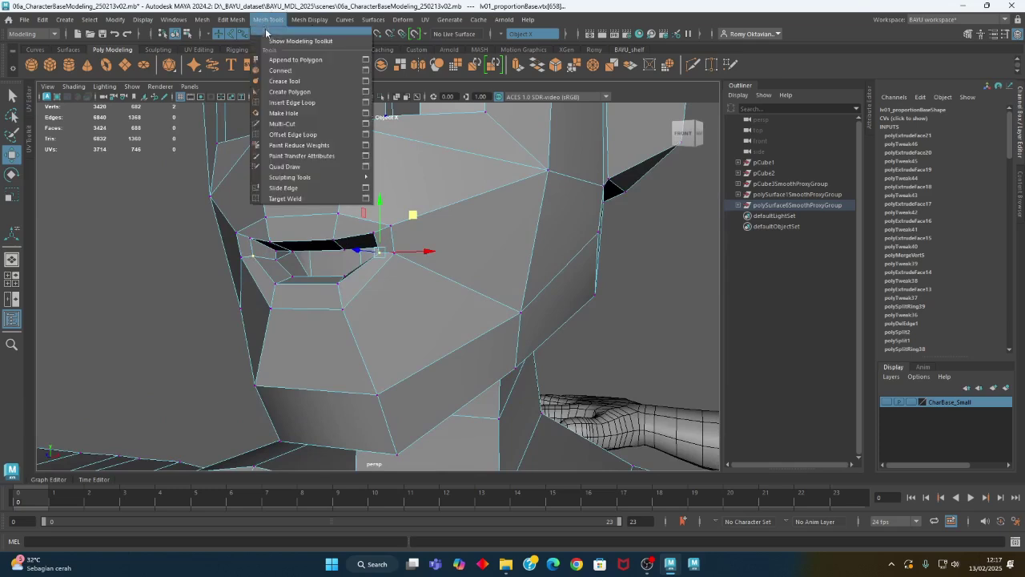
click(292, 102)
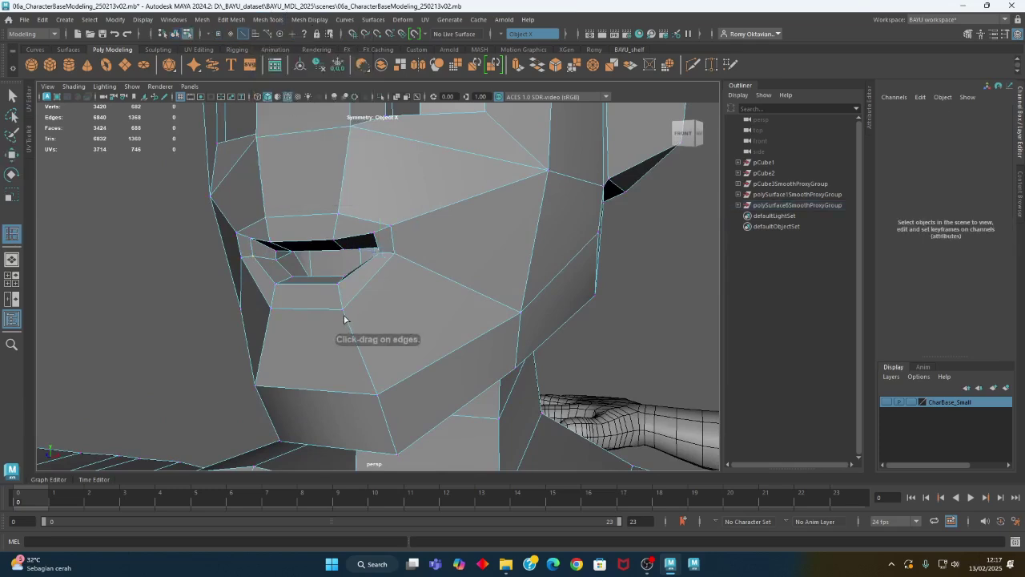
drag(344, 313, 345, 312)
alt+drag(375, 252, 203, 298)
mouse_move(272, 304)
alt+mouse_down()
mouse_move(579, 279)
mouse_move(355, 284)
mouse_move(204, 304)
mouse_move(256, 305)
mouse_move(245, 275)
mouse_move(255, 305)
alt+mouse_up()
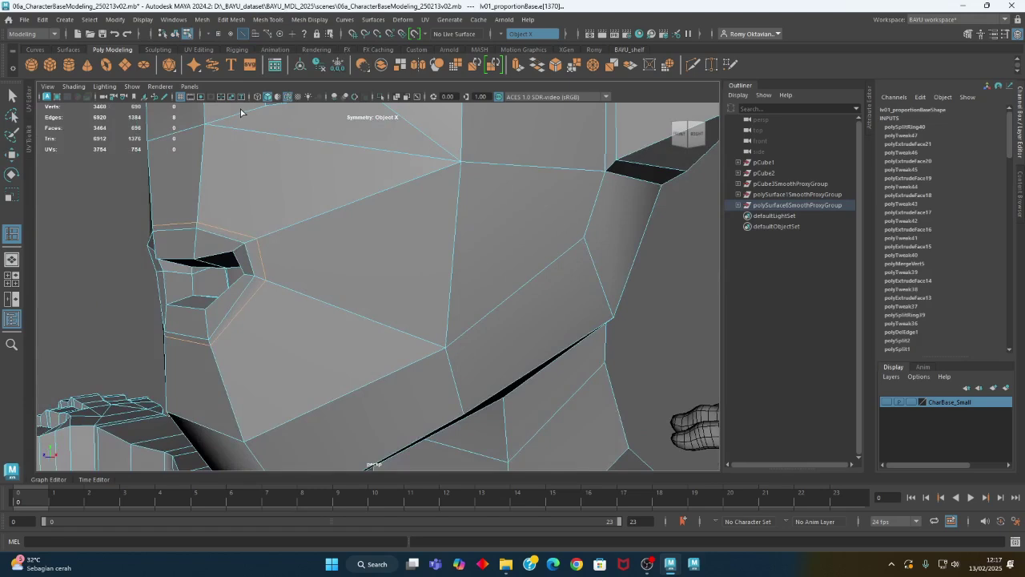
- Insert a second, wider edge loop around the mouth, farther out across the cheeks and chin
click(232, 20)
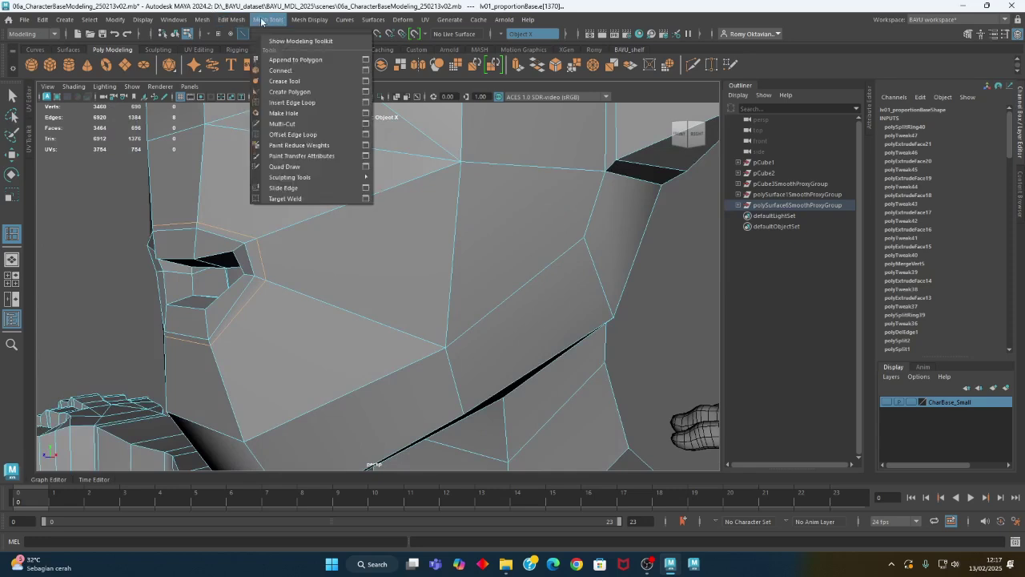
click(320, 102)
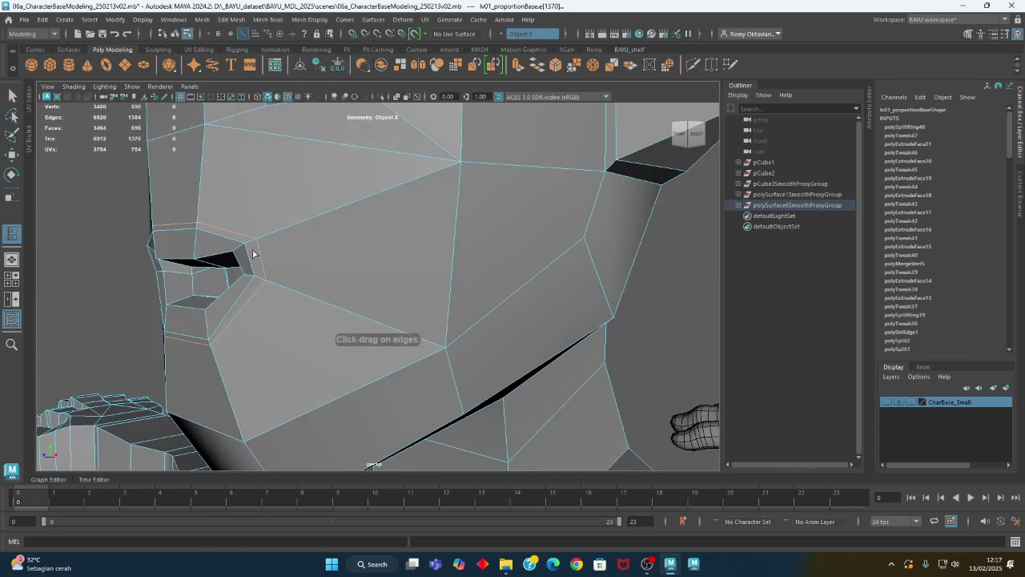
click(200, 200)
alt+drag(282, 298, 302, 279)
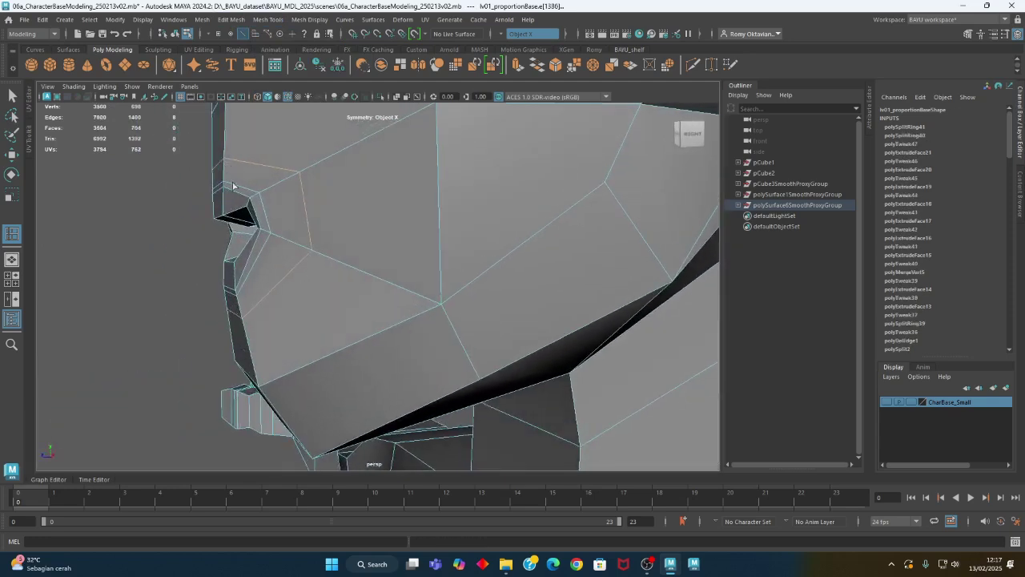
- Reposition the center edge below the lower lip in depth and height to shape the chin profile
key(w)
alt+drag(247, 316, 209, 289)
click(193, 317)
click(233, 315)
middle_drag(200, 278, 210, 269)
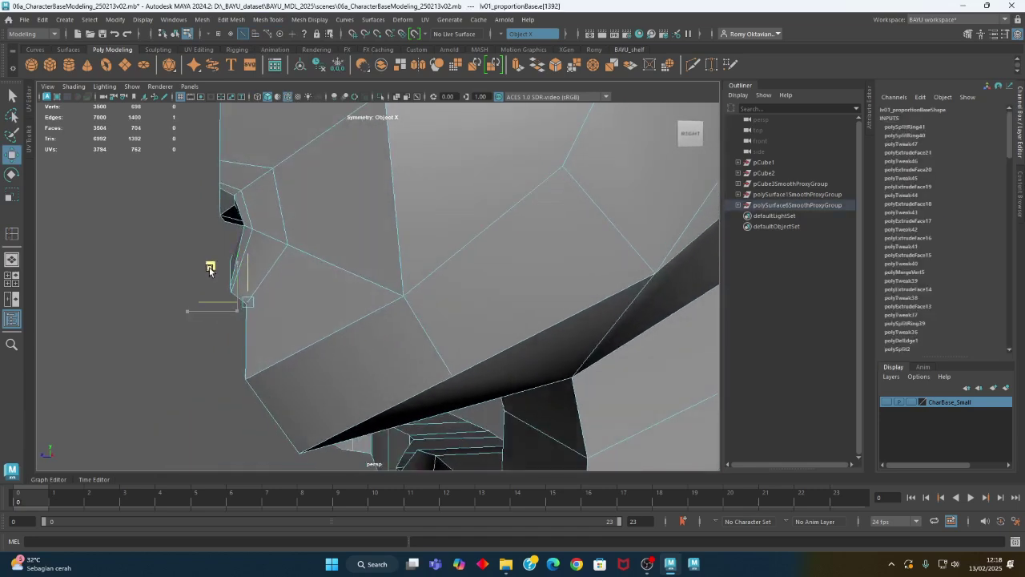
- Select the center edge above the upper lip and compare the low-poly face with the smoothed copy
alt+drag(210, 270, 155, 239)
click(156, 131)
alt+drag(378, 290, 378, 332)
alt+drag(432, 338, 574, 315)
alt+middle_drag(574, 315, 334, 315)
scroll(571, 322, down, 5)
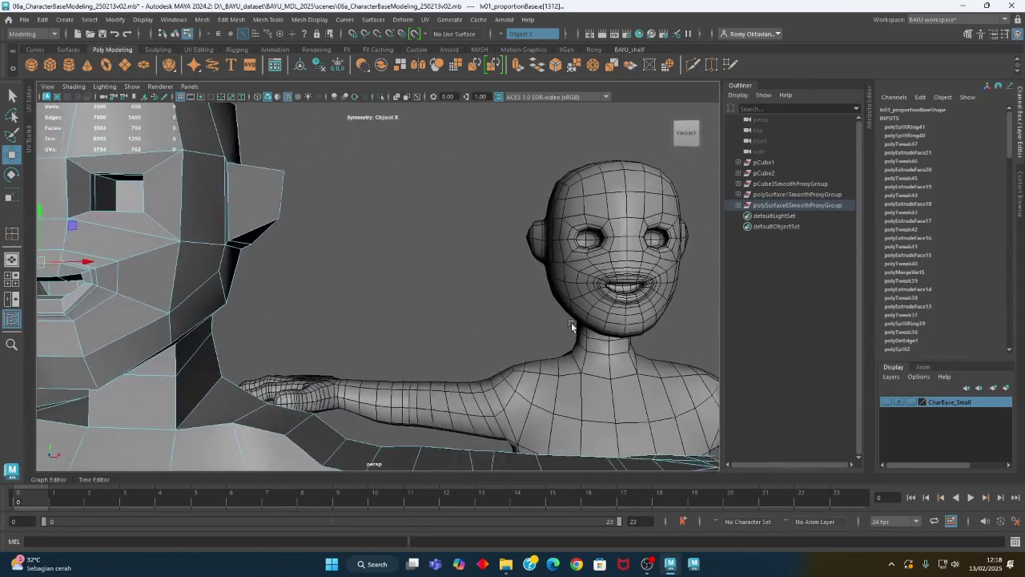
alt+drag(552, 324, 596, 328)
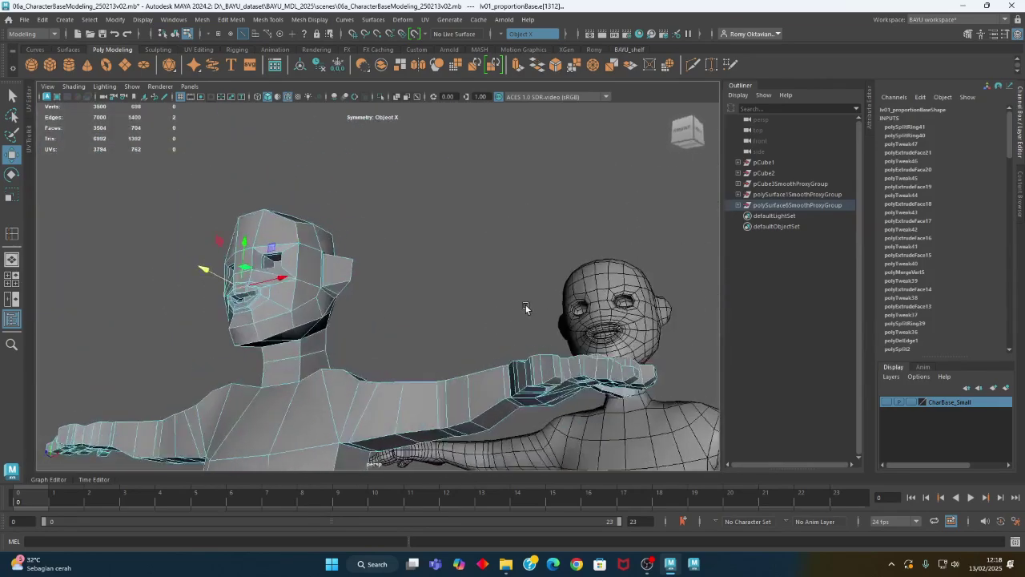
scroll(519, 317, up, 3)
scroll(498, 299, up, 3)
alt+drag(630, 286, 202, 272)
scroll(203, 273, up, 5)
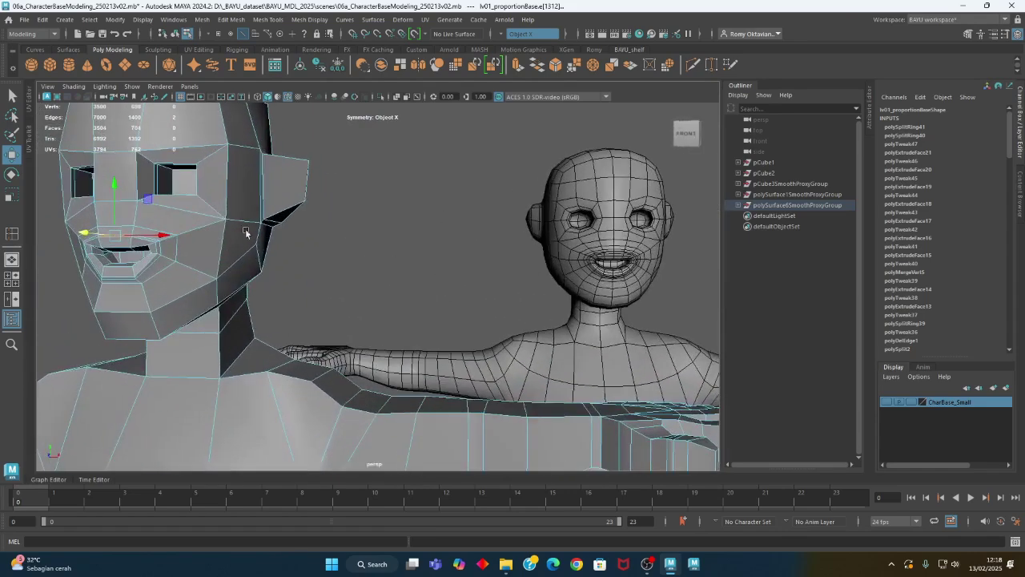
- Switch to face selection and select the central face between the eyes and the upper lip
alt+middle_drag(202, 272, 330, 246)
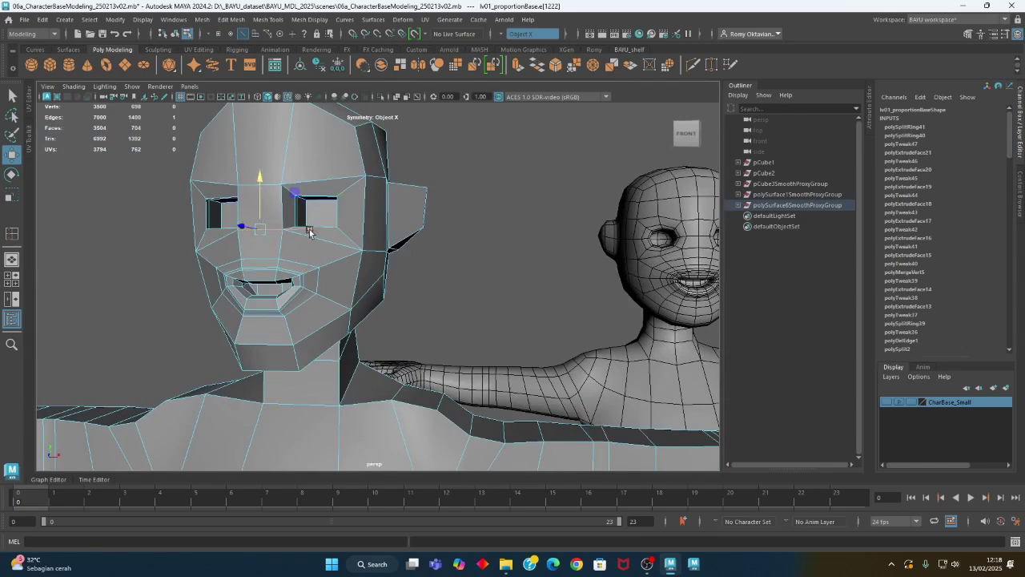
alt+middle_drag(274, 259, 273, 268)
right_click(530, 182)
click(530, 182)
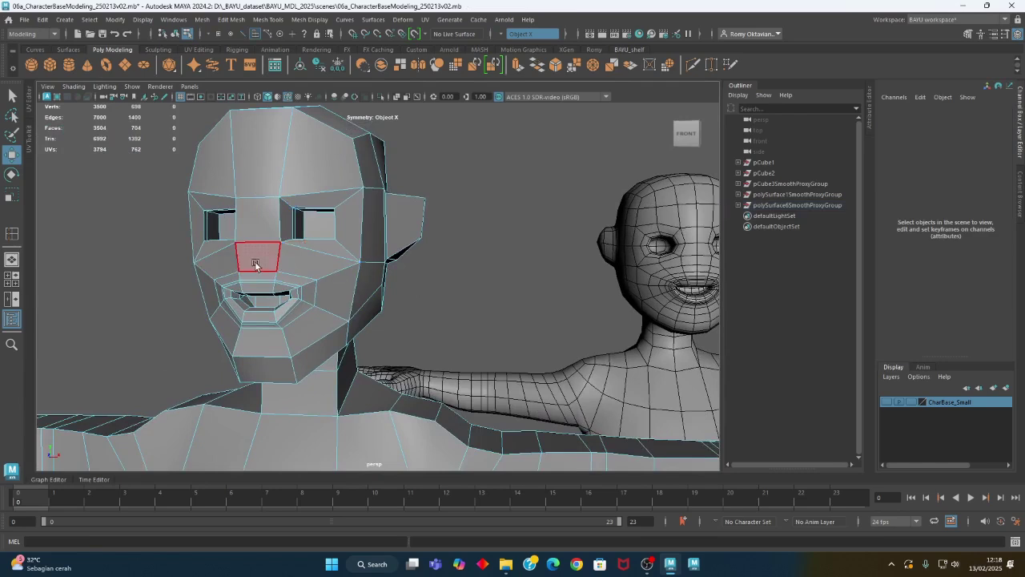
alt+drag(285, 317, 265, 293)
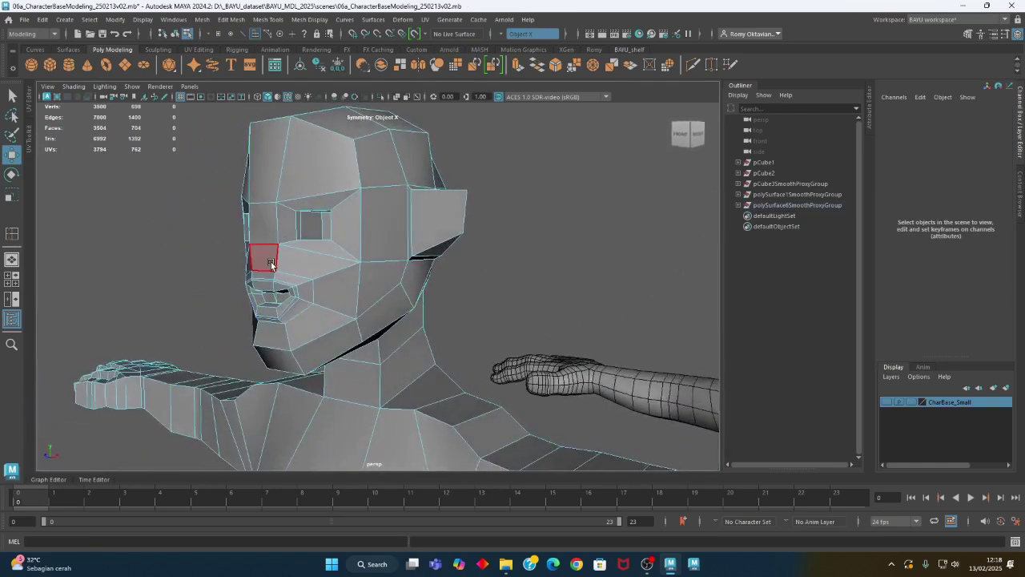
click(270, 264)
right_drag(154, 202, 154, 200)
click(230, 20)
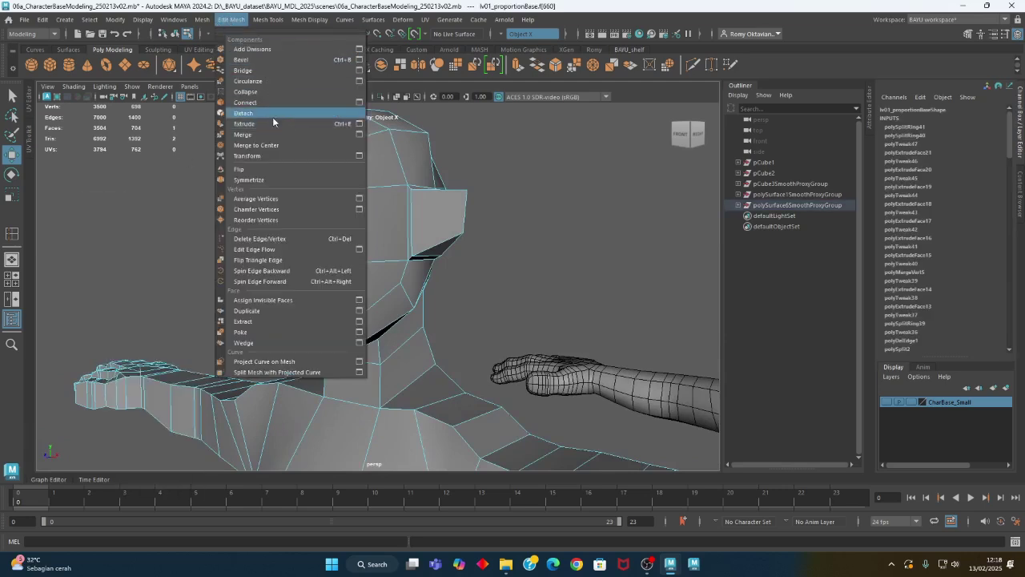
click(273, 122)
alt+drag(273, 128, 335, 308)
key(ctrl+z)
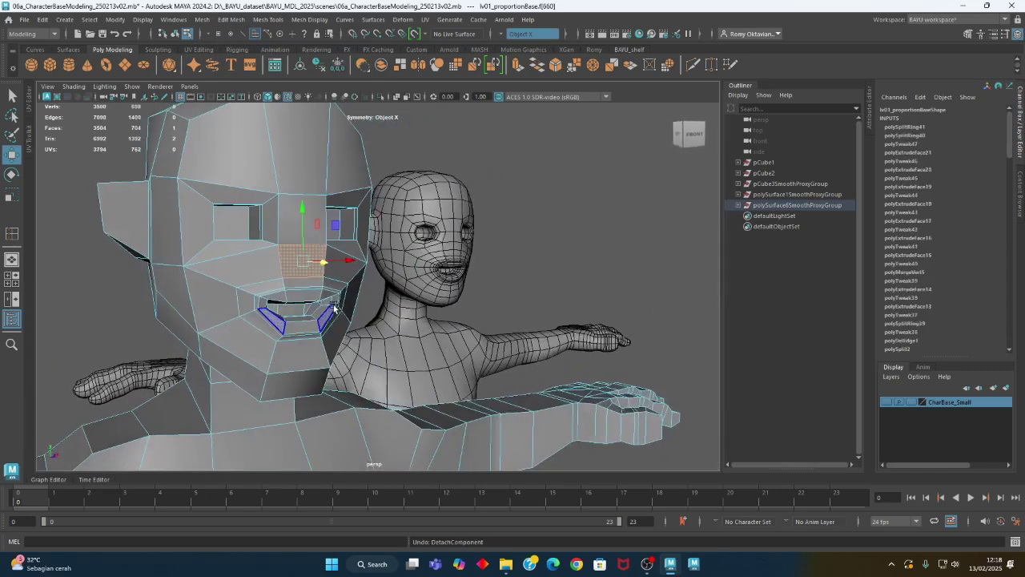
- Leave component mode, reselect the base character in face selection, and pick the central nose face again
right_drag(562, 162, 407, 253)
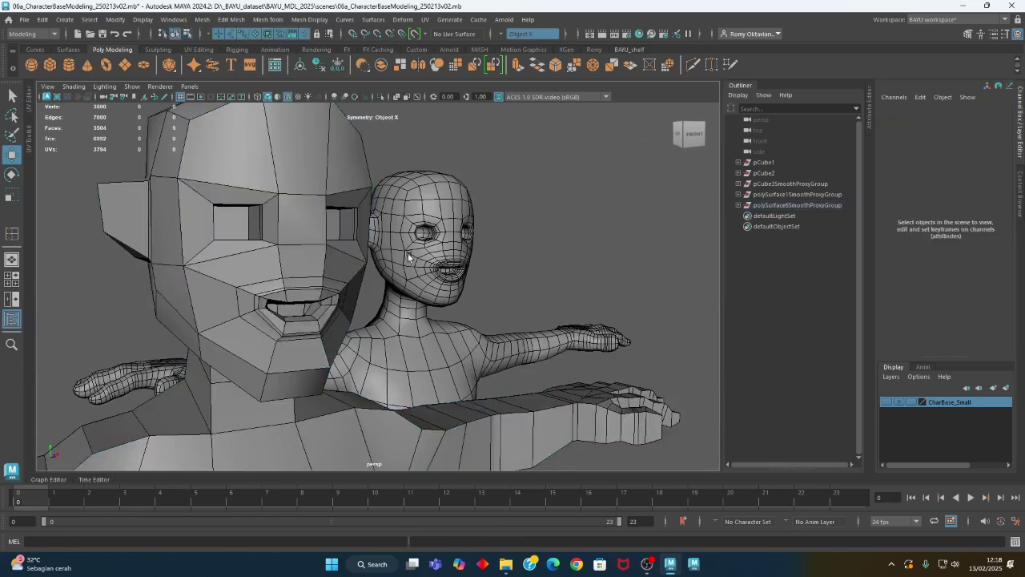
click(294, 264)
alt+drag(294, 265, 318, 228)
right_click(313, 220)
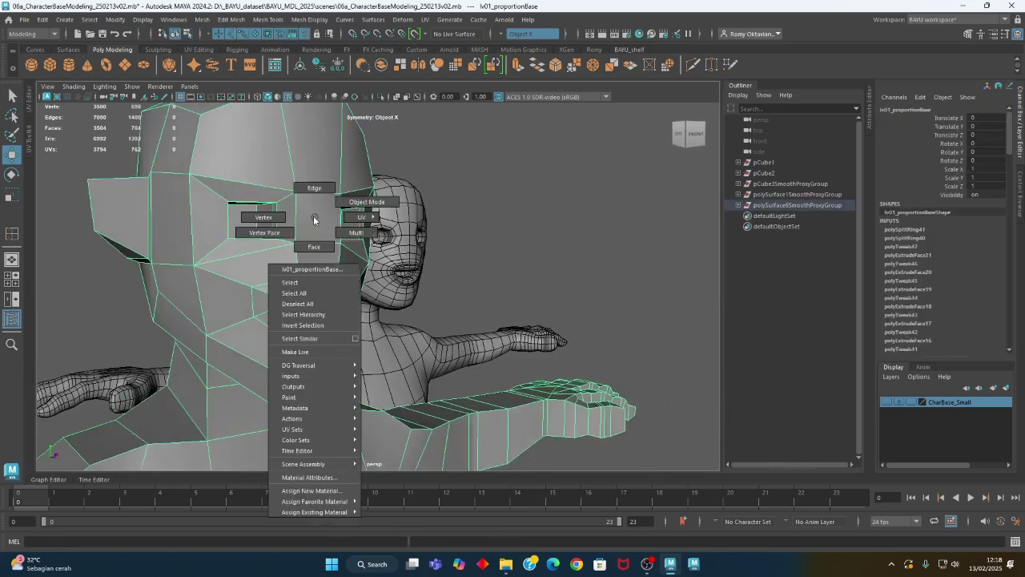
right_drag(311, 246, 312, 248)
click(316, 265)
- Extrude the central nose face forward with a Local Translate Z of 4.77
alt+drag(473, 298, 340, 305)
alt+right_drag(340, 304, 108, 309)
alt+drag(108, 309, 190, 235)
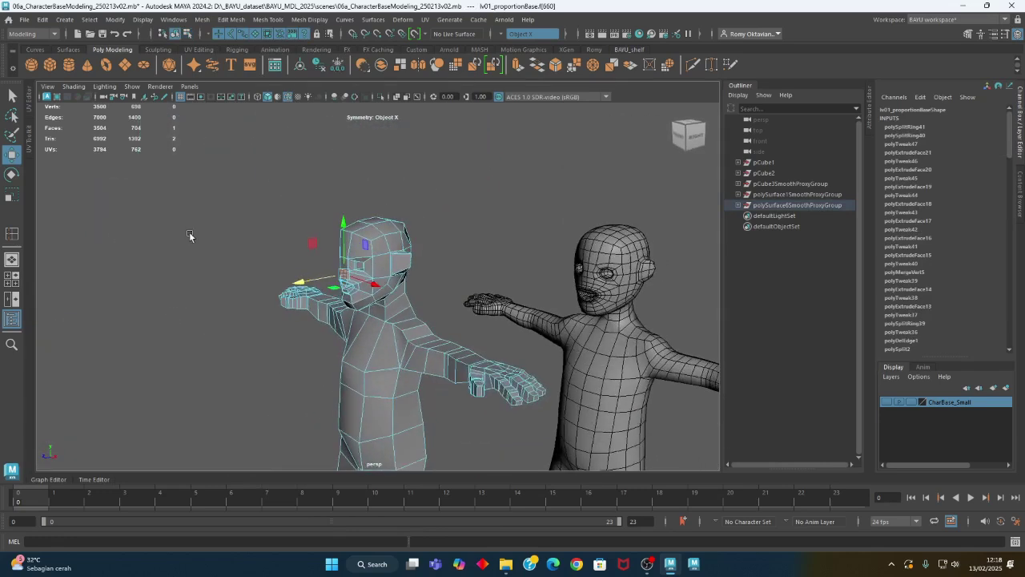
click(230, 20)
click(258, 129)
alt+drag(259, 129, 377, 312)
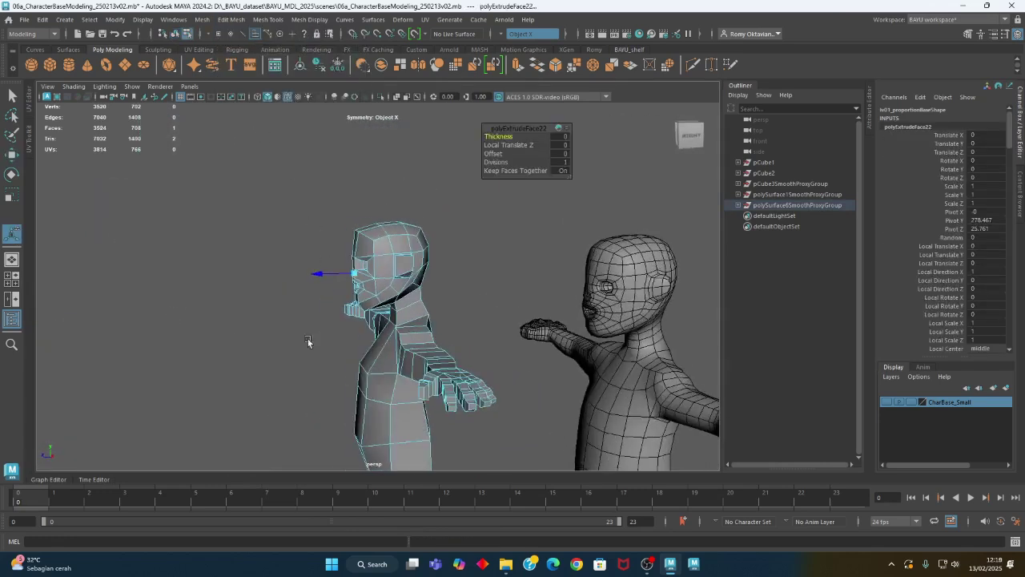
scroll(392, 320, up, 4)
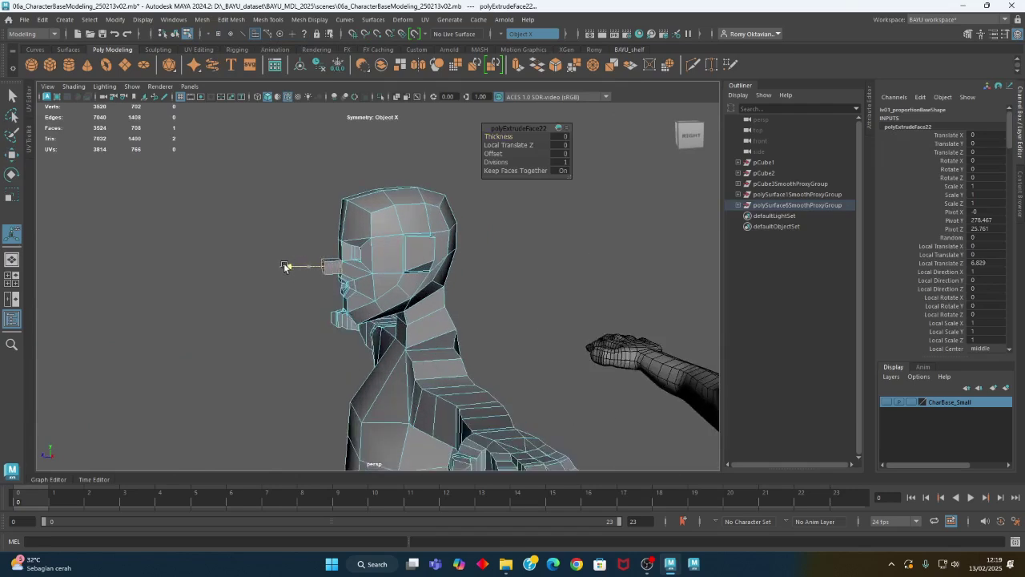
alt+drag(289, 266, 519, 310)
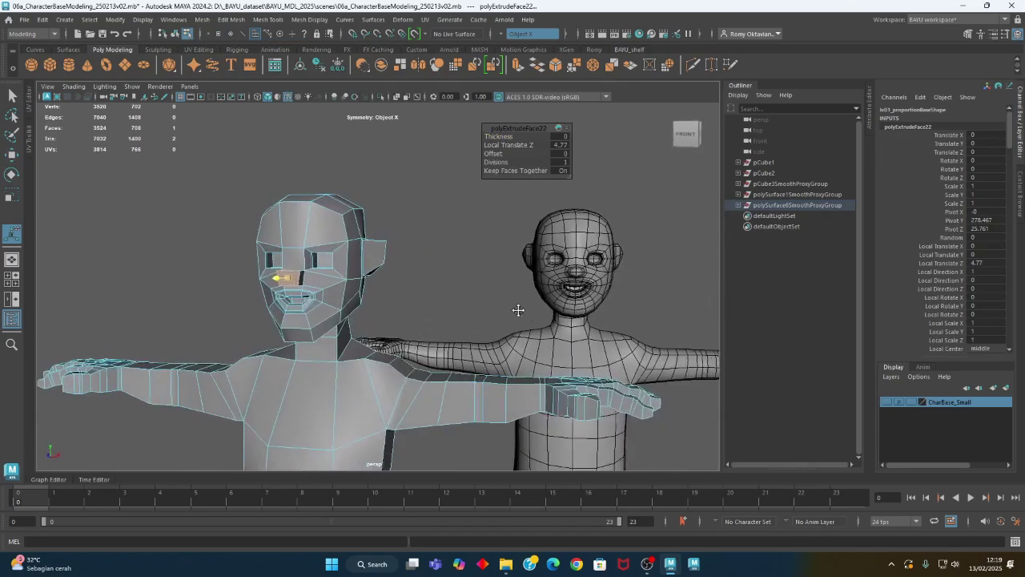
- Select the front face of the extruded nose in face selection and scale it slightly narrower
alt+middle_drag(518, 310, 457, 295)
scroll(347, 303, up, 5)
alt+middle_drag(138, 250, 398, 327)
alt+drag(397, 327, 376, 292)
right_click(369, 286)
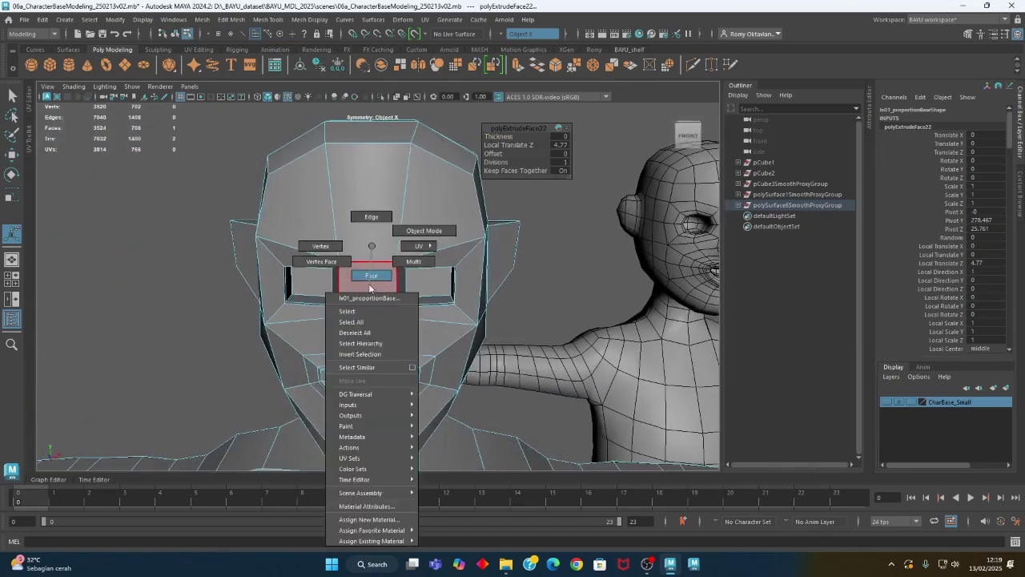
click(368, 284)
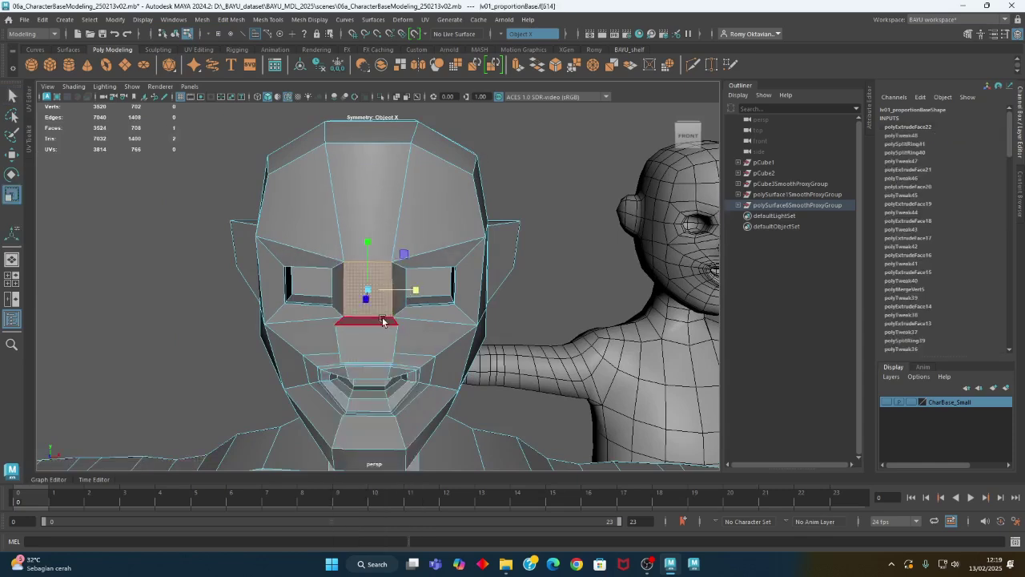
- Switch to edge selection and select the lower front edge of the nose
right_click(372, 227)
click(369, 177)
click(367, 324)
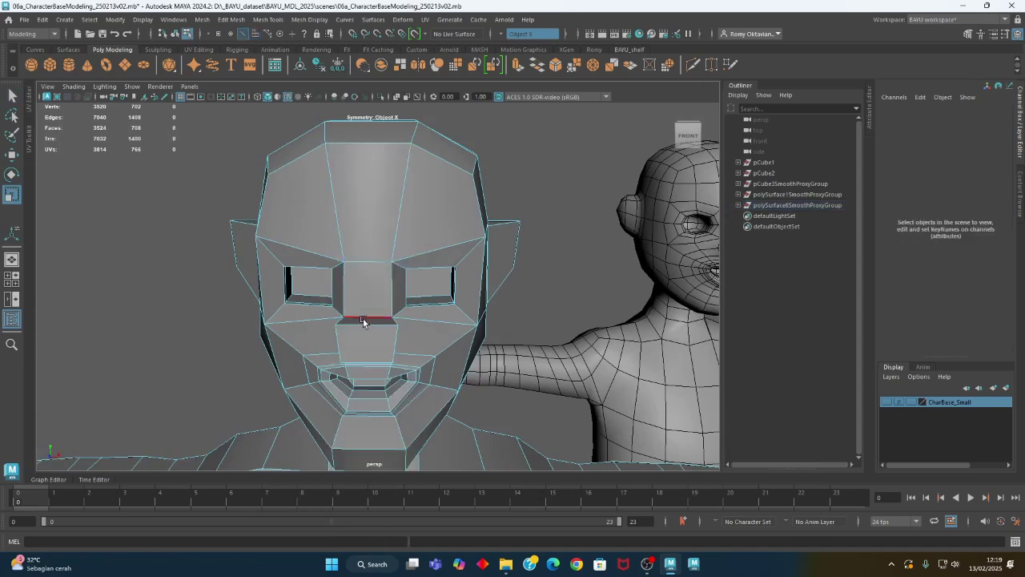
- Return to object mode, clear the selection, and compare the base character's nose and face with the smoothed copy
alt+drag(470, 345, 382, 305)
scroll(316, 335, down, 5)
alt+drag(316, 335, 288, 327)
scroll(433, 336, up, 3)
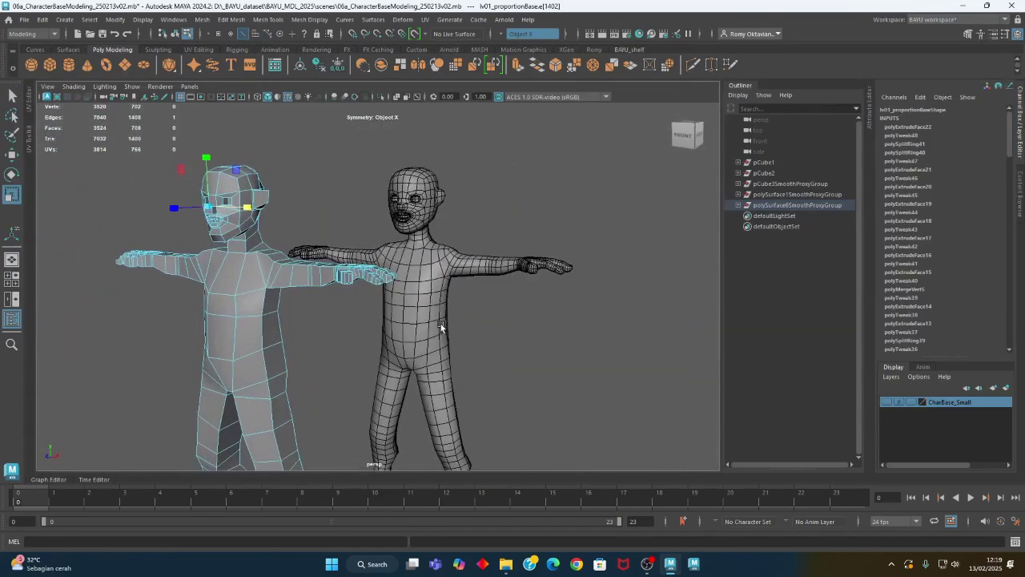
right_drag(513, 129, 564, 114)
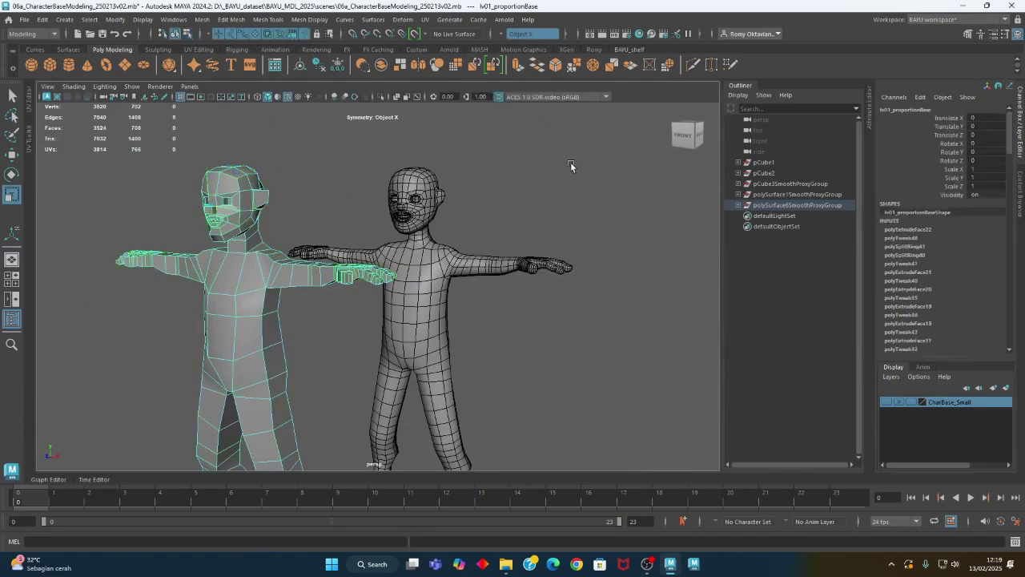
click(570, 161)
alt+middle_drag(401, 340, 414, 314)
alt+drag(414, 314, 459, 392)
scroll(459, 390, up, 8)
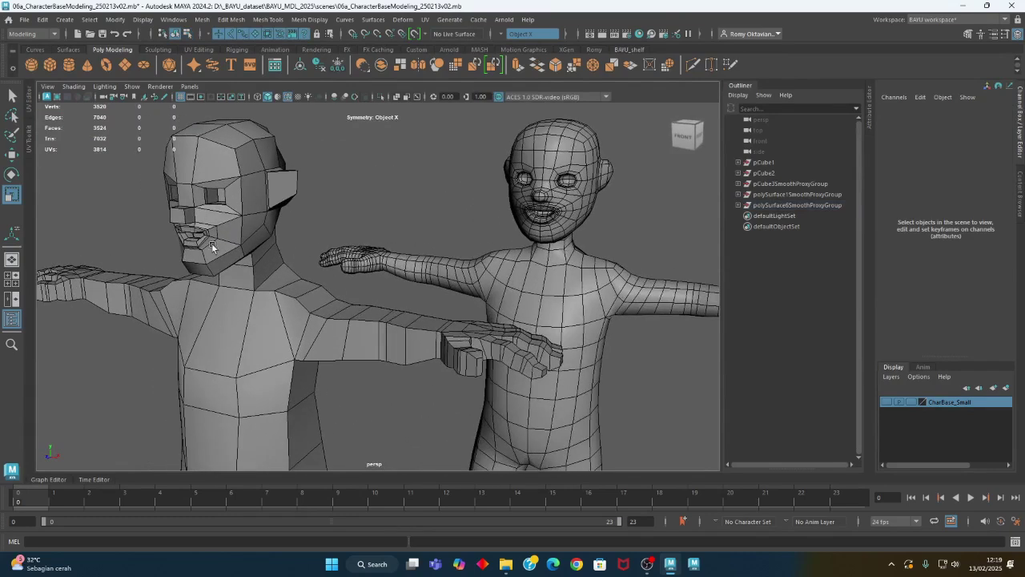
- Select the base character and pick the front face of its ear in face selection, with symmetry on
alt+drag(521, 215, 368, 298)
scroll(516, 302, up, 5)
alt+drag(516, 302, 382, 206)
click(381, 207)
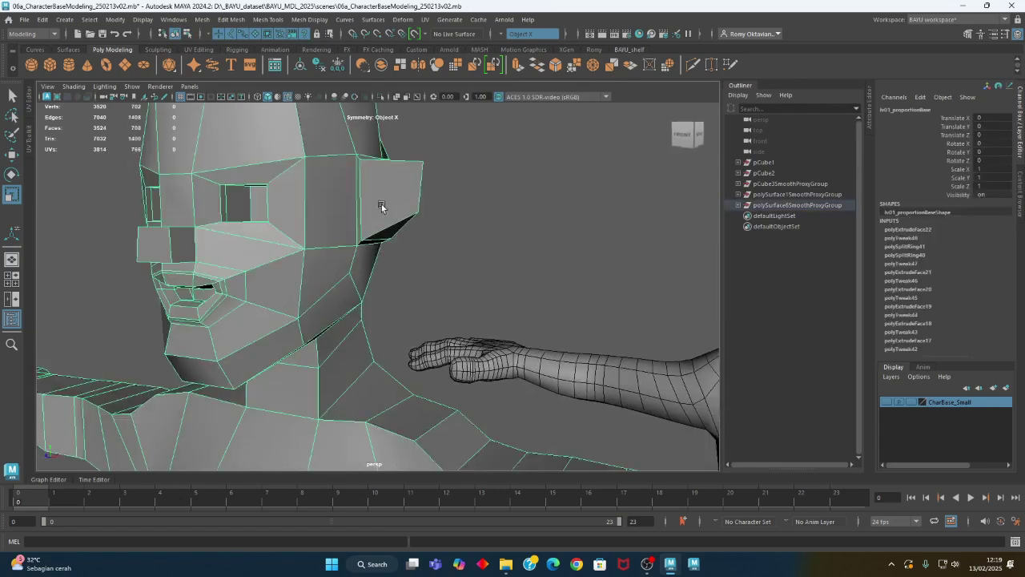
key(F11)
click(389, 197)
- Extrude the selected ear faces and scale them inward to form an inset on each ear
mouse_move(377, 256)
alt+mouse_down()
mouse_move(411, 255)
mouse_move(358, 254)
alt+mouse_up()
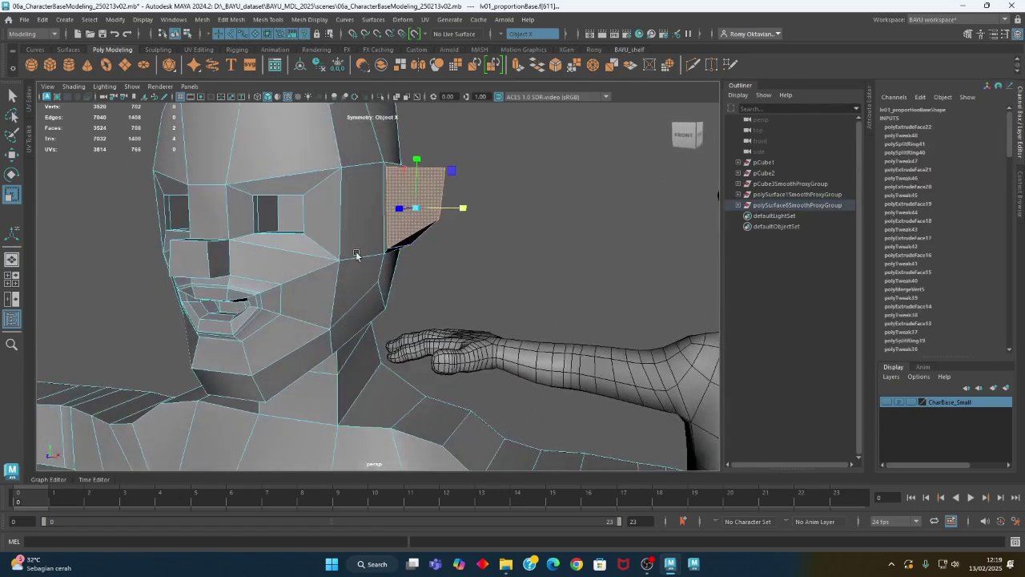
click(232, 19)
click(269, 124)
alt+drag(600, 284, 395, 289)
key(r)
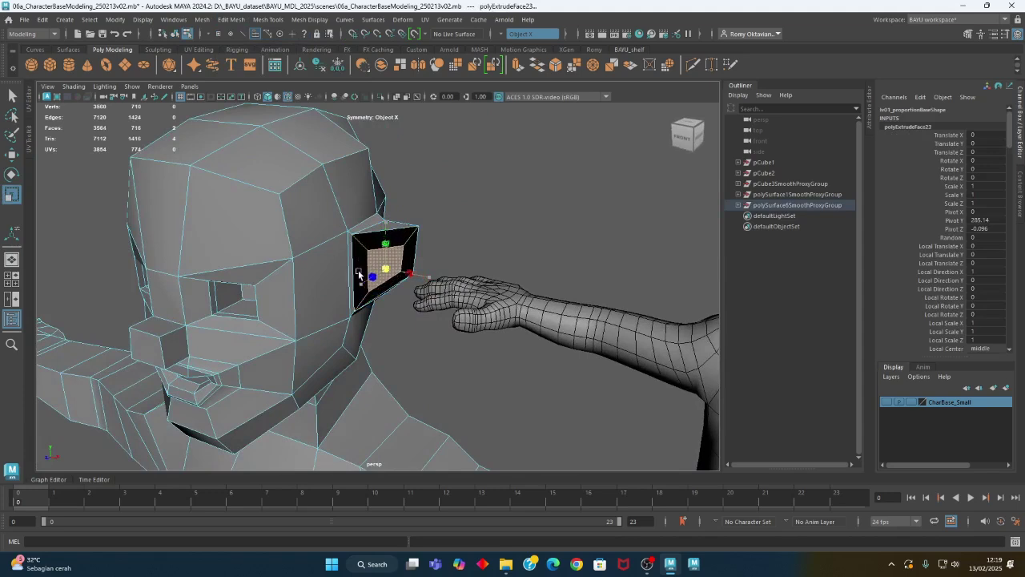
- Examine the inset ear face up close and switch to the four-view layout
alt+drag(375, 279, 461, 291)
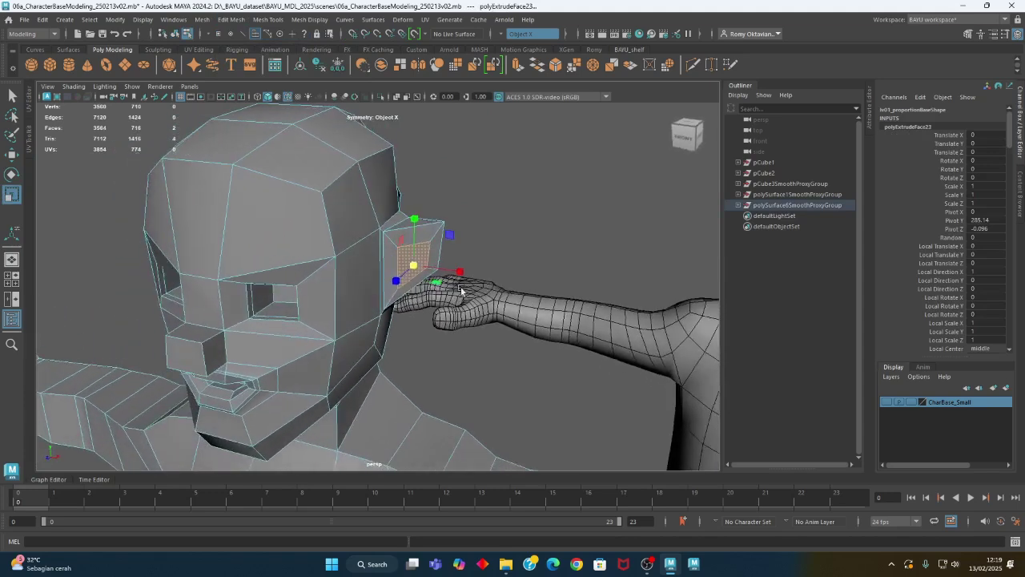
alt+drag(419, 265, 233, 309)
alt+right_drag(233, 309, 493, 315)
key(space)
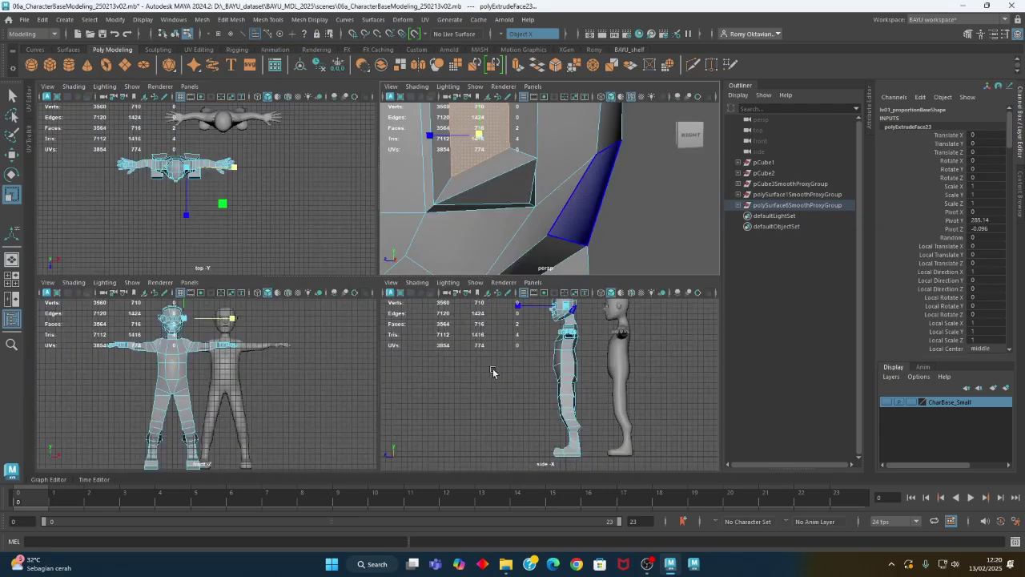
- Scale the inner face of the ear down around its centre in the side view
key(space)
click(401, 292)
key(f)
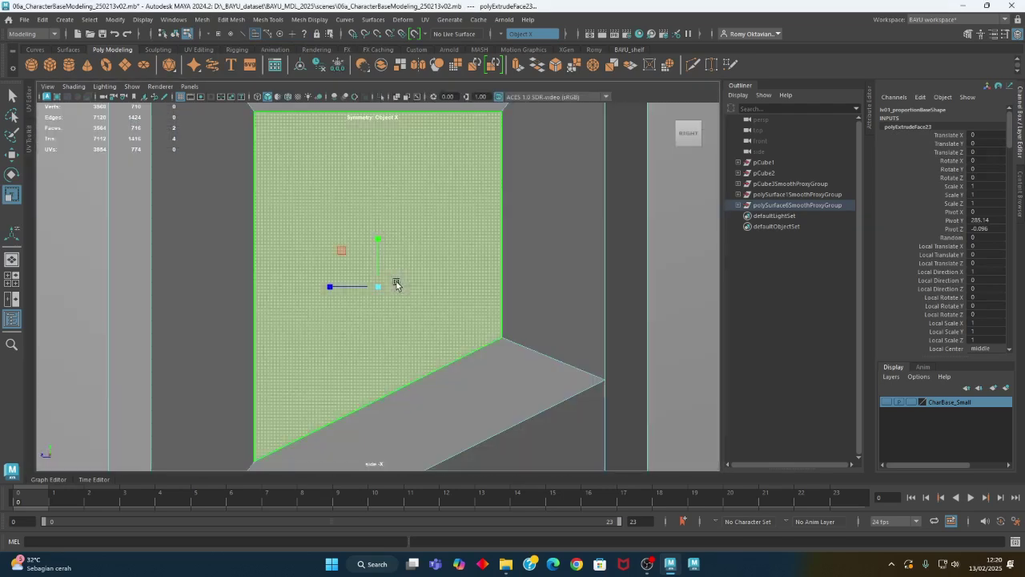
alt+right_drag(394, 274, 178, 262)
scroll(265, 315, down, 2)
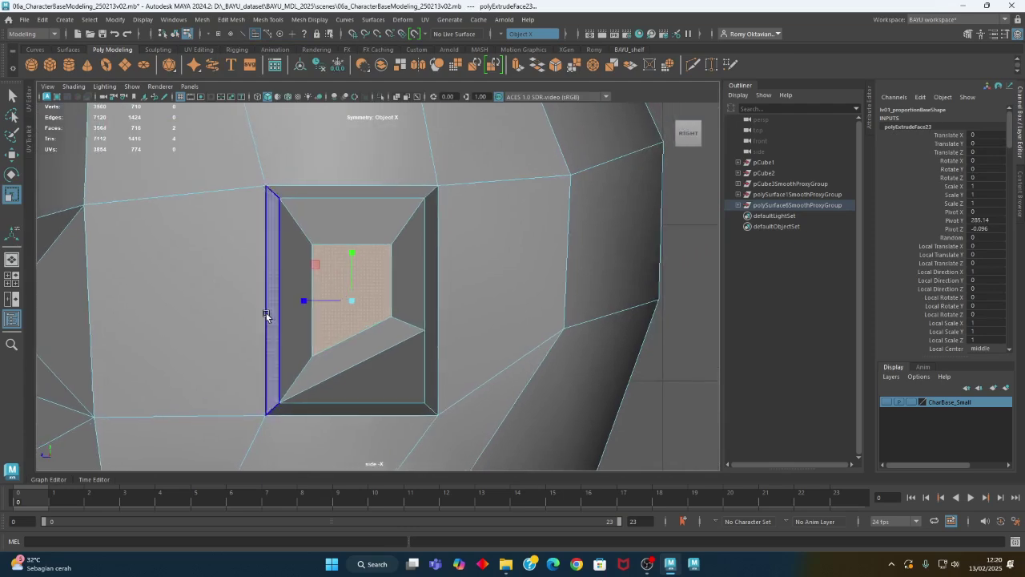
right_click(379, 277)
click(380, 276)
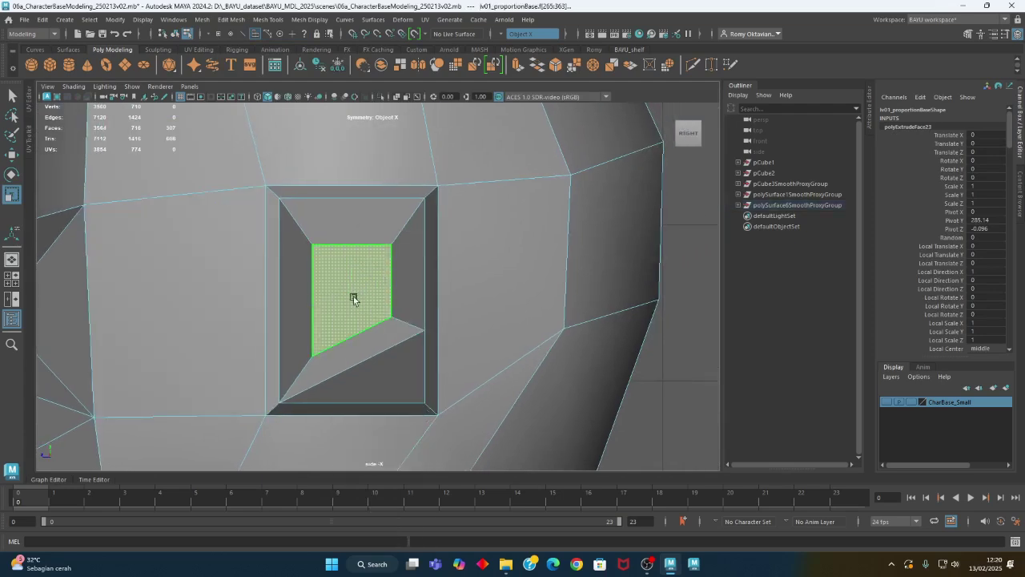
click(638, 412)
click(353, 290)
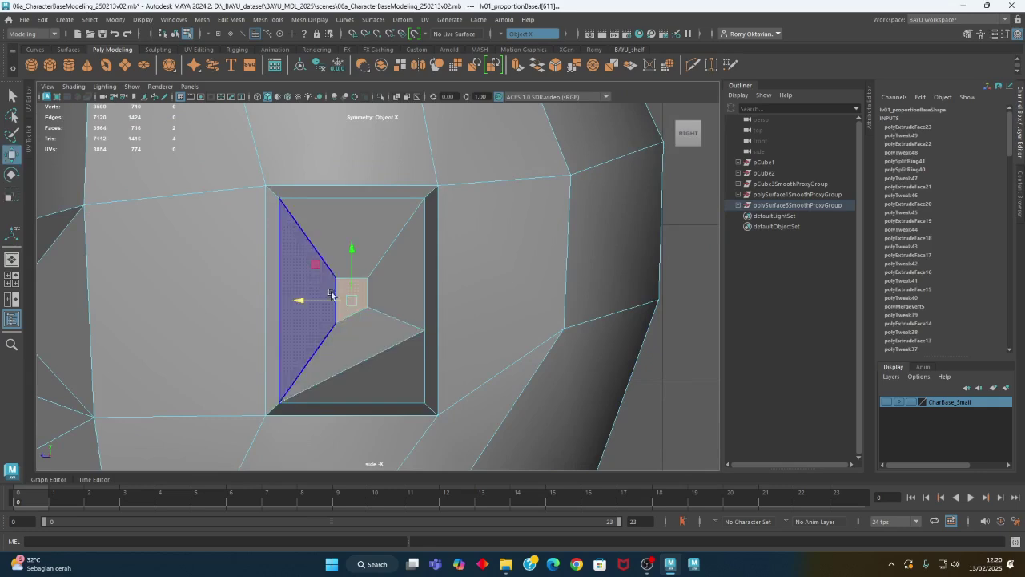
- Flatten the slanted lower edge of the small inner ear face so it is horizontal, then reselect the face
right_click(358, 288)
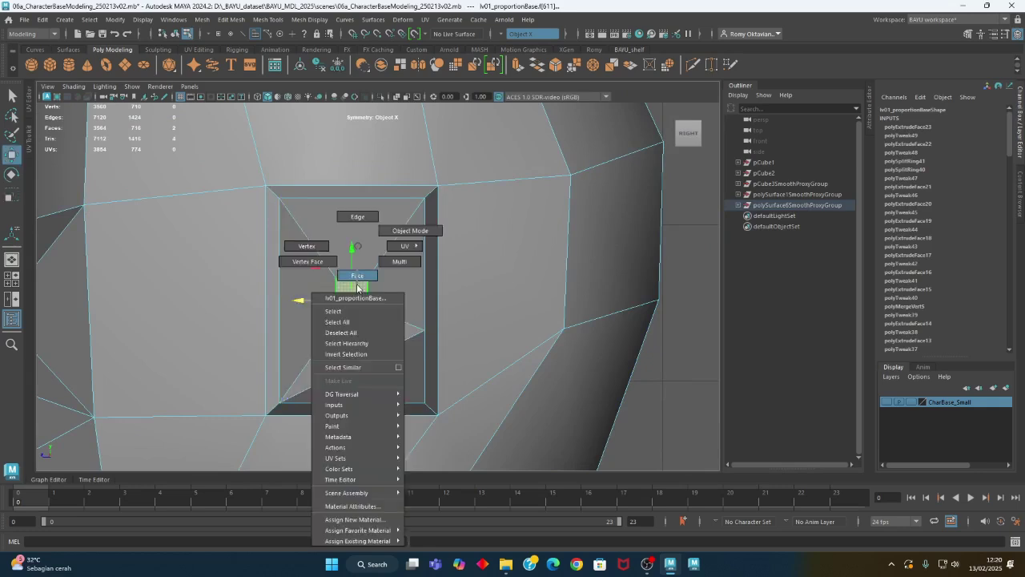
click(365, 212)
click(353, 312)
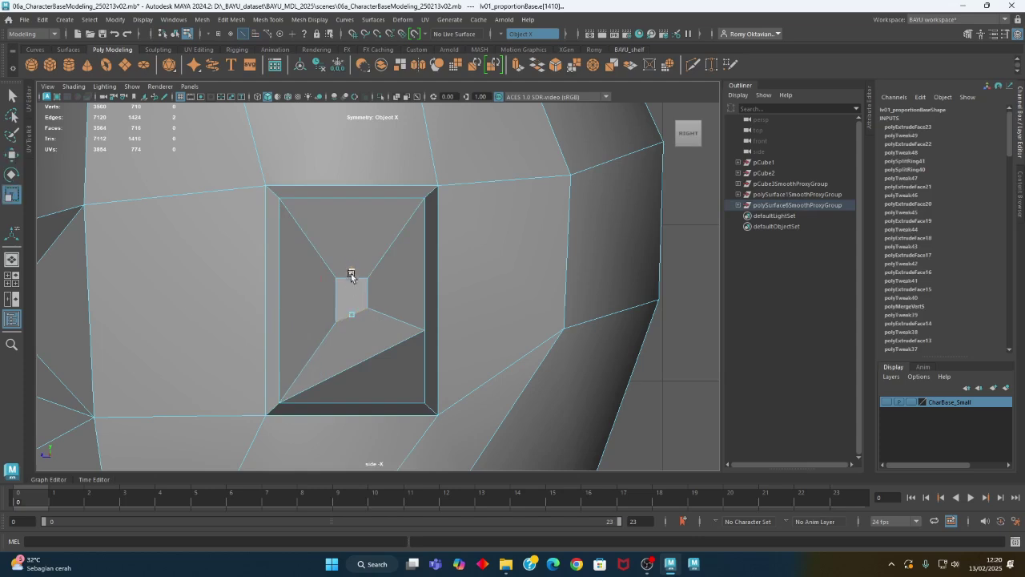
right_click(354, 246)
click(356, 274)
click(348, 302)
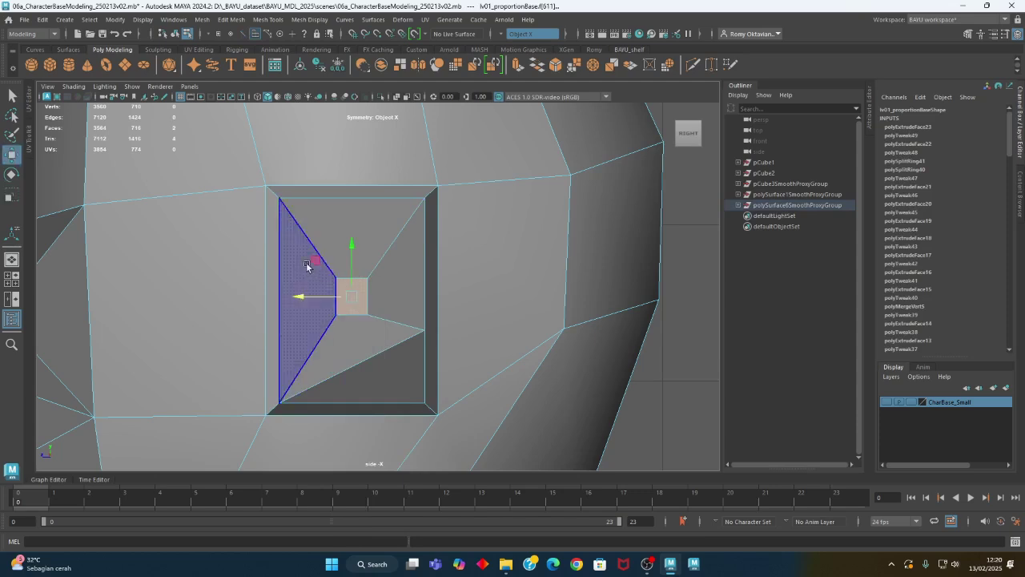
- Move the small ear face down toward the ear's front lower area and push it inward into the head
middle_drag(310, 267, 282, 302)
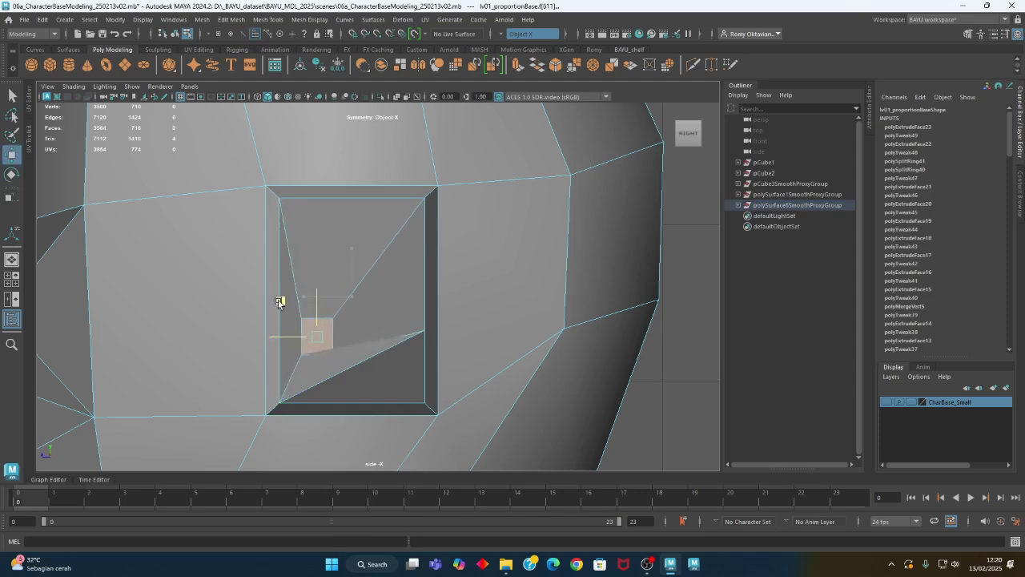
key(space)
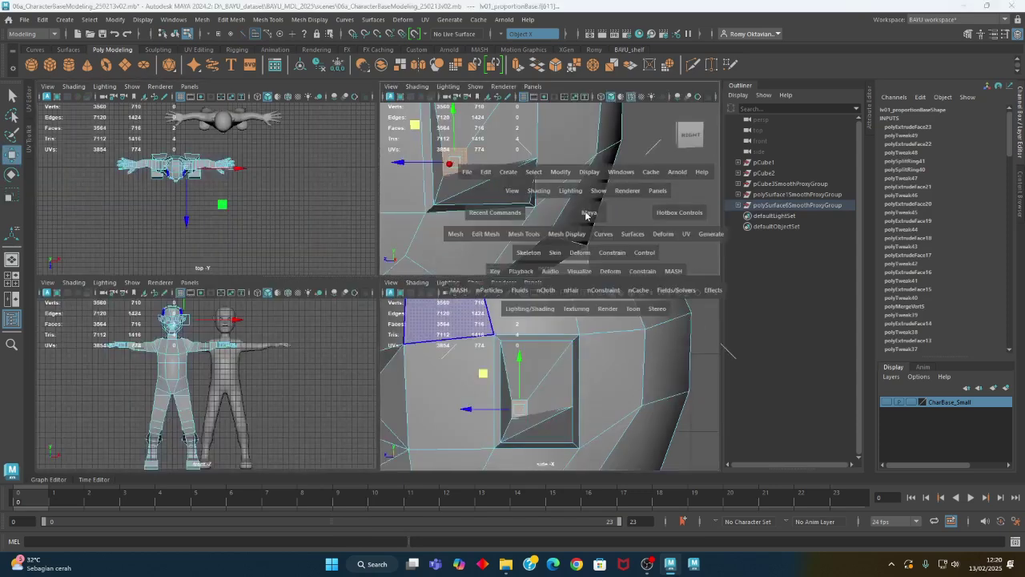
key(space)
alt+drag(435, 299, 494, 328)
click(494, 328)
key(4)
click(523, 319)
alt+drag(556, 301, 577, 297)
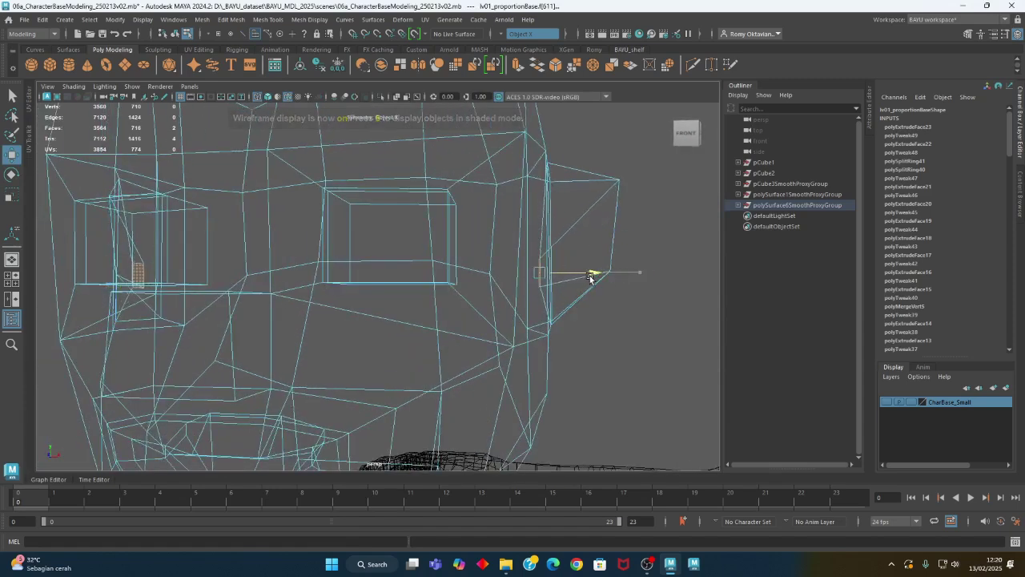
- Extrude the small ear face into the head with Local Translate Z -2.302 to form the ear canal
key(ctrl+e)
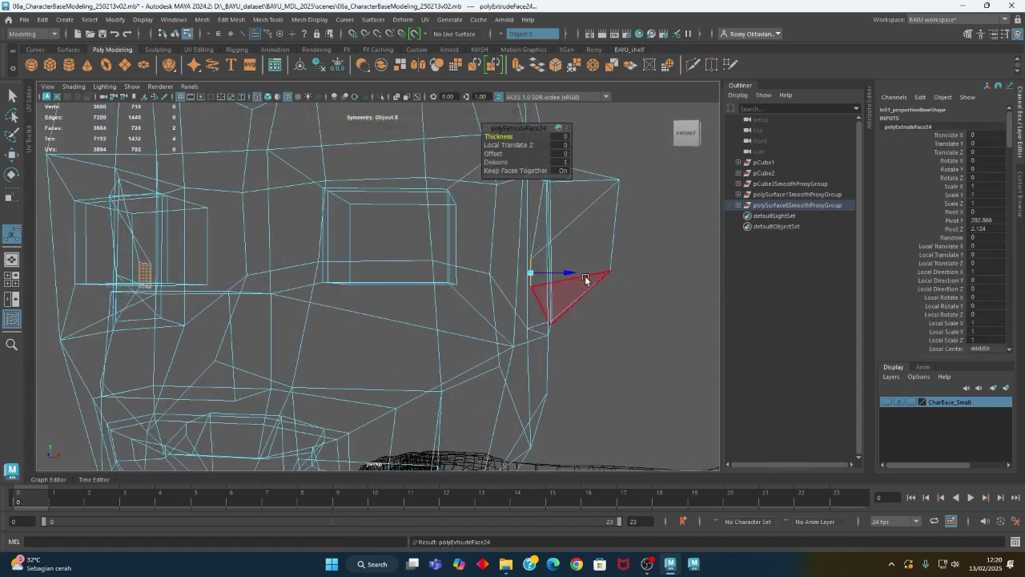
alt+drag(615, 332, 555, 295)
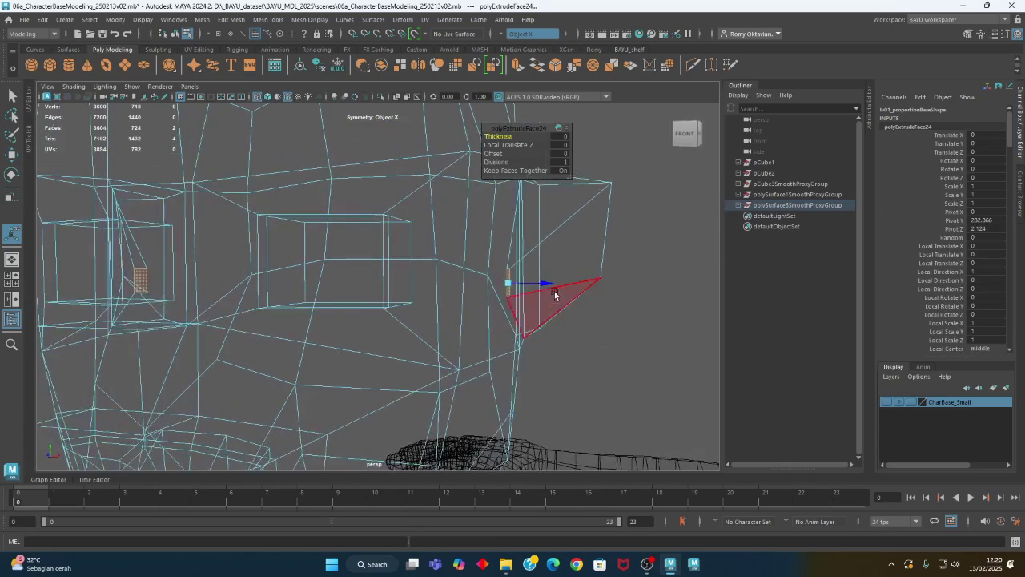
alt+right_drag(601, 341, 517, 350)
key(5)
mouse_move(505, 323)
alt+mouse_down()
mouse_move(320, 333)
mouse_move(419, 298)
mouse_move(441, 322)
mouse_move(382, 313)
mouse_move(396, 326)
alt+mouse_up()
scroll(396, 325, up, 6)
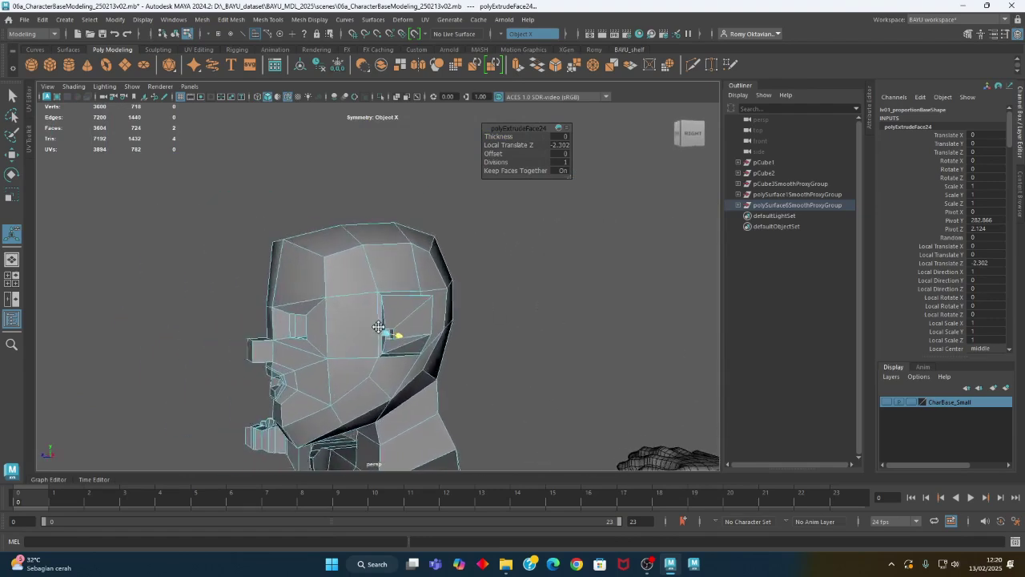
- Adjust the position of the vertical edge along the front of the ear, moving it toward the face
right_drag(429, 269, 507, 198)
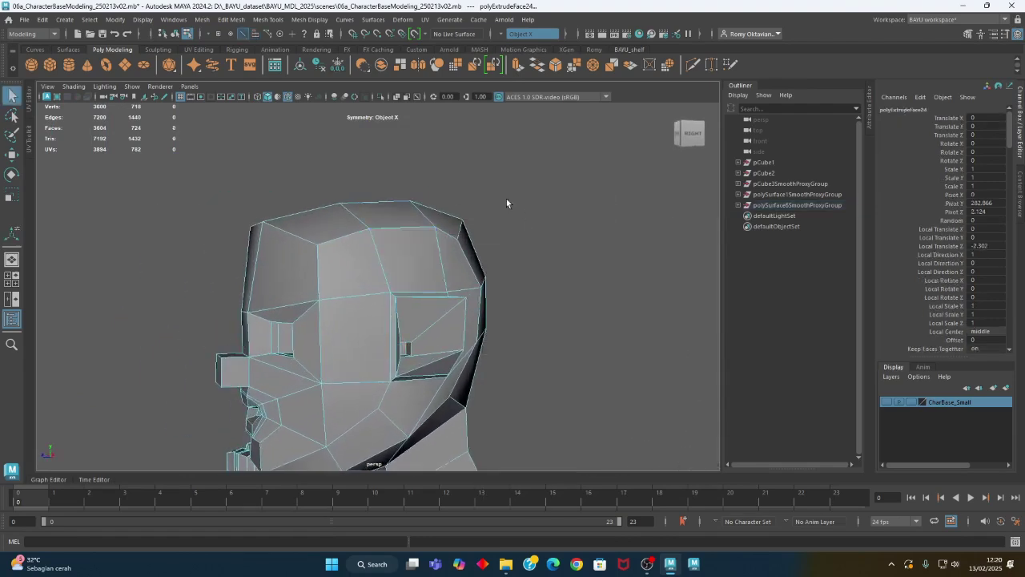
click(390, 322)
alt+drag(390, 323, 352, 345)
key(w)
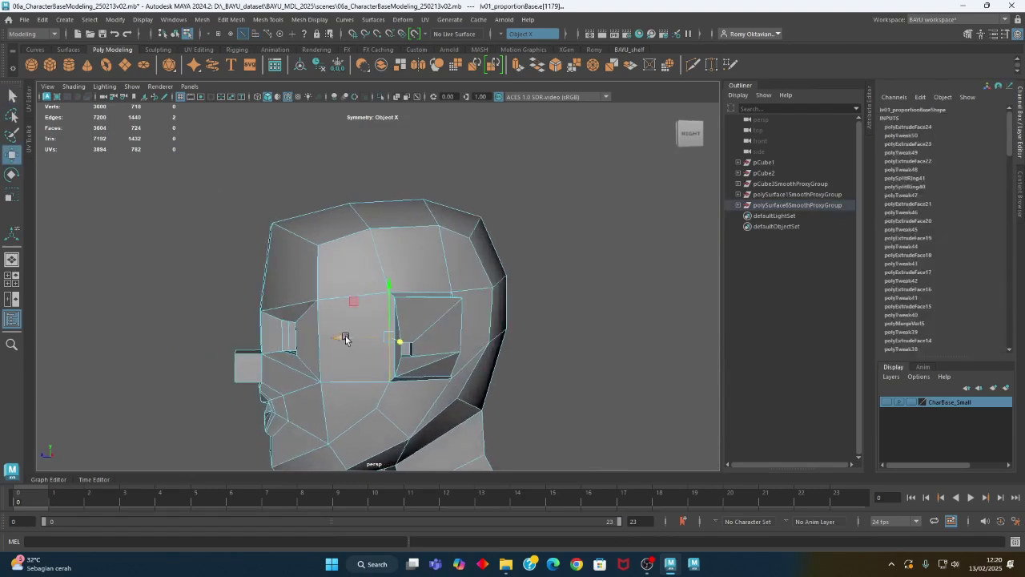
alt+drag(332, 338, 568, 476)
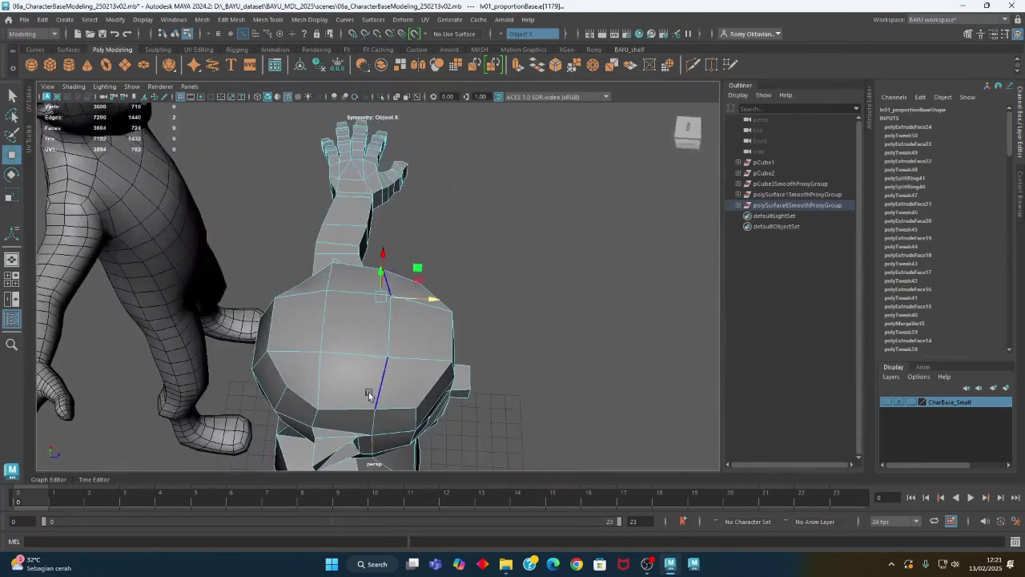
- Adjust the vertices at the upper side and forehead corner of the head to round its shape, then return to object mode
right_click(338, 381)
click(295, 245)
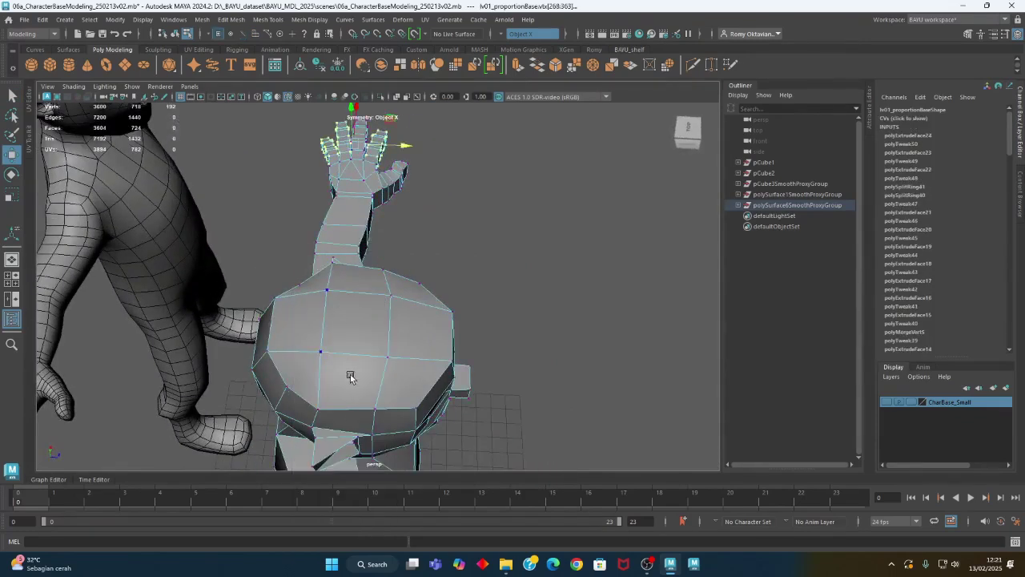
click(317, 409)
alt+drag(319, 412, 346, 465)
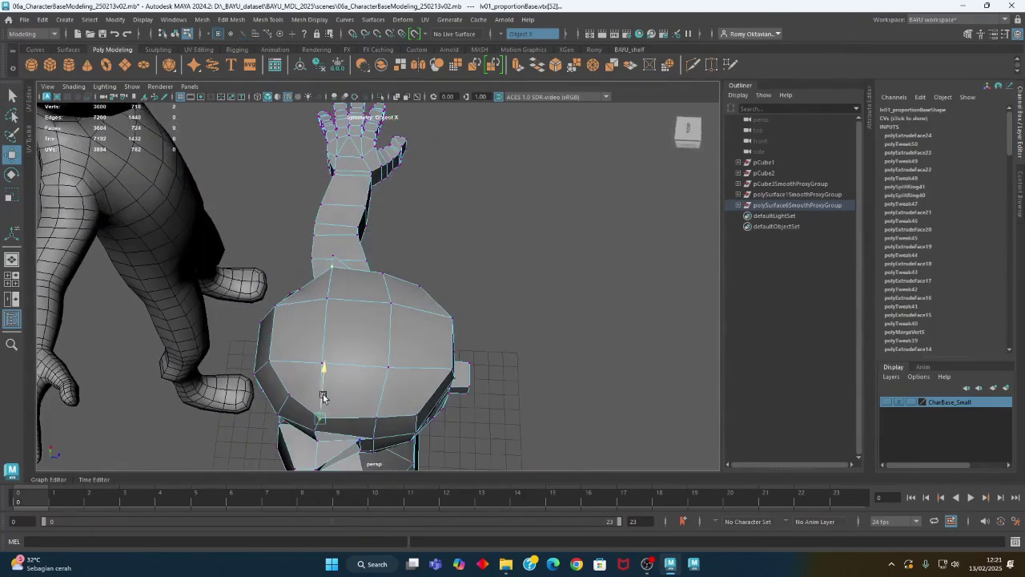
alt+drag(448, 458, 333, 398)
alt+right_drag(475, 392, 436, 390)
alt+middle_drag(436, 391, 411, 361)
alt+drag(545, 370, 513, 367)
alt+drag(620, 365, 485, 300)
alt+drag(466, 185, 448, 332)
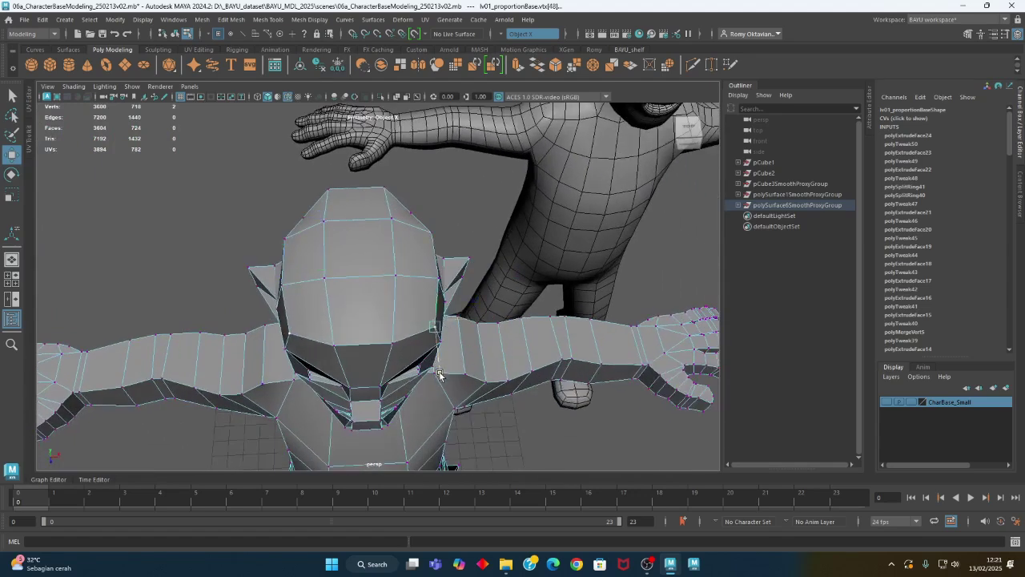
alt+drag(439, 377, 474, 290)
scroll(266, 355, down, 5)
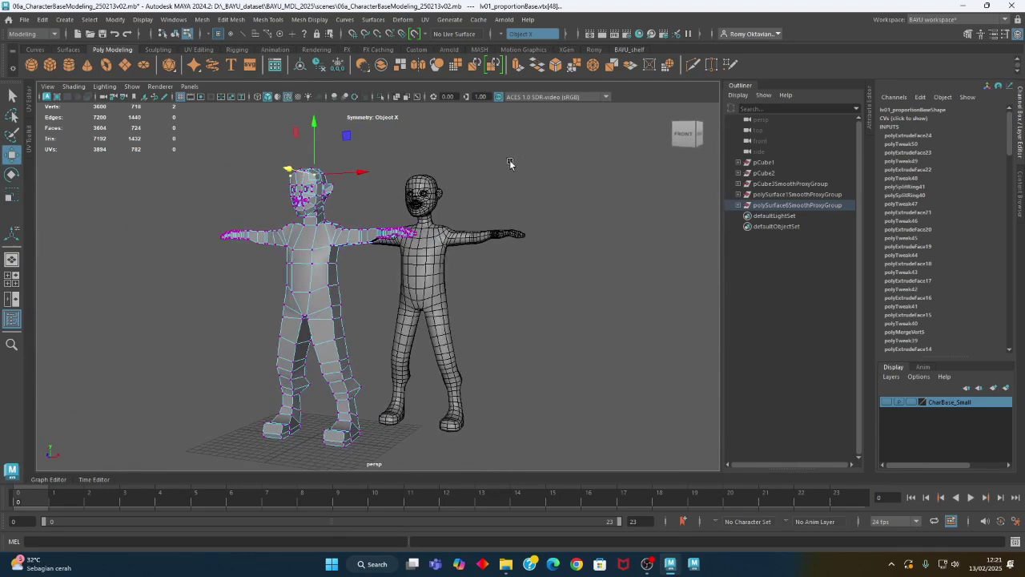
right_drag(510, 159, 547, 183)
- Set the Translate X of the smoothed character copy to 0
alt+drag(547, 183, 485, 283)
alt+right_drag(400, 307, 659, 320)
alt+middle_drag(602, 277, 542, 428)
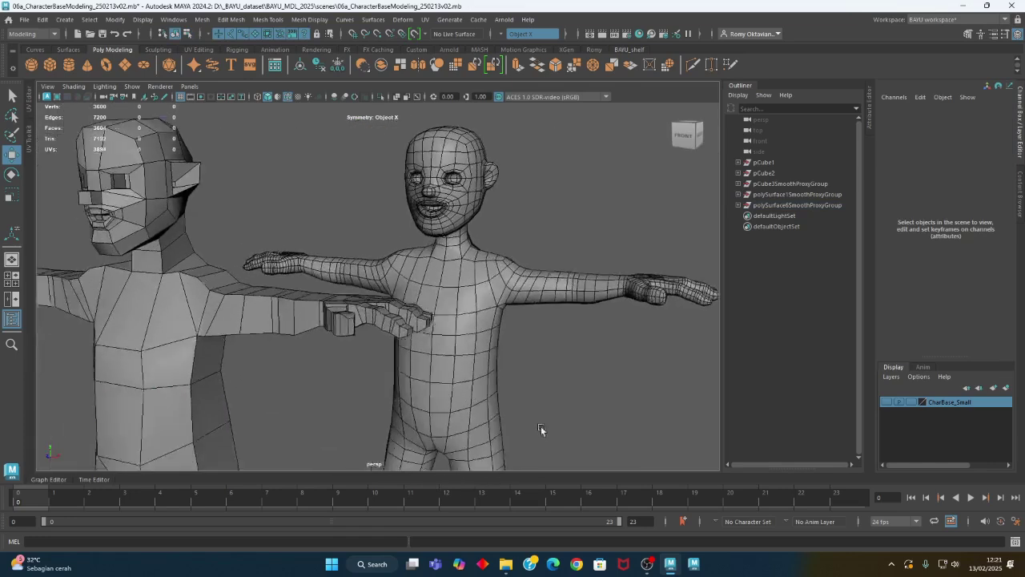
alt+drag(542, 428, 581, 331)
click(490, 403)
alt+right_drag(604, 393, 648, 193)
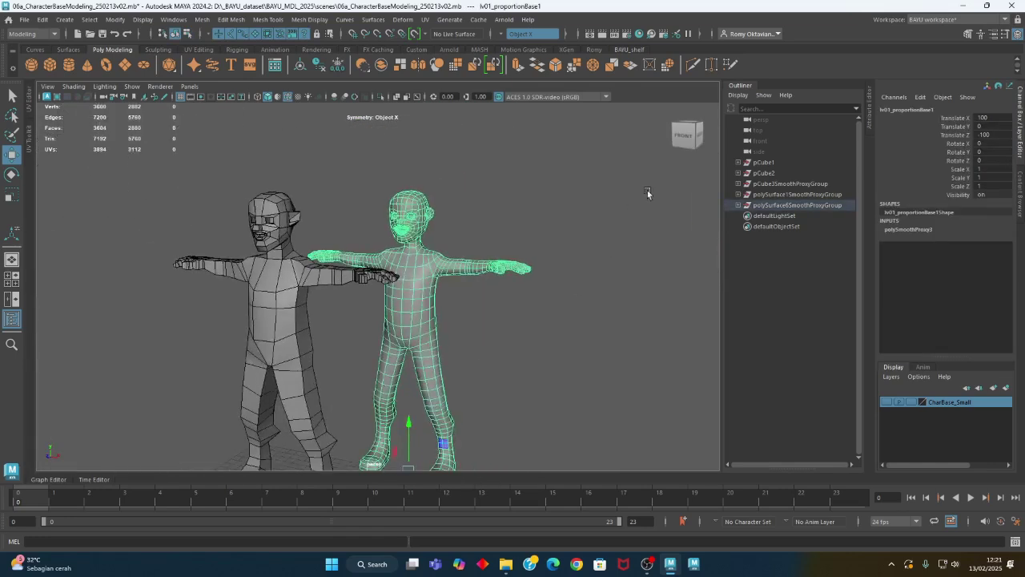
click(1003, 121)
text(0)
key(Return)
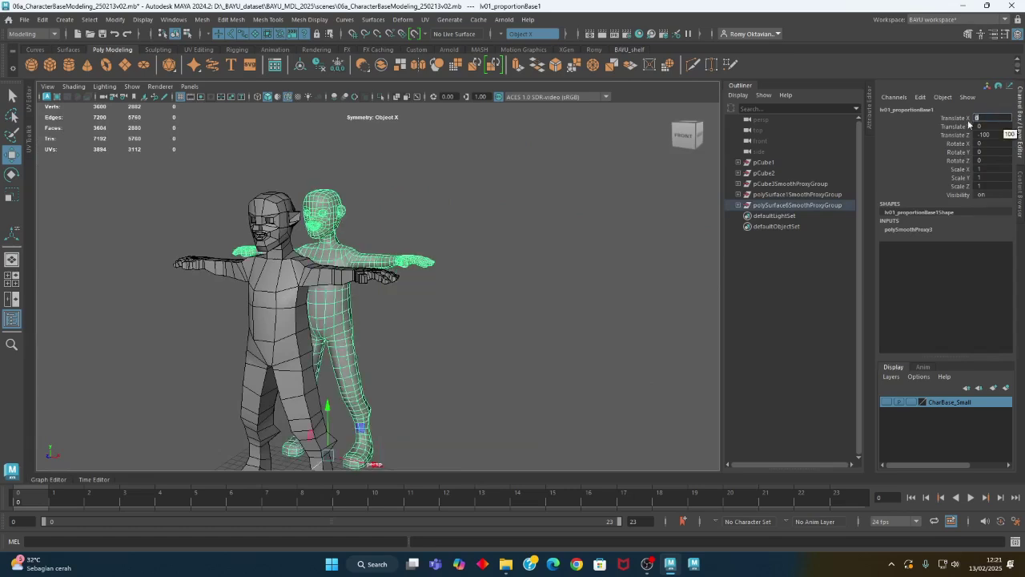
- Add the low-poly character to a new display layer and hide that layer
alt+drag(572, 364, 485, 330)
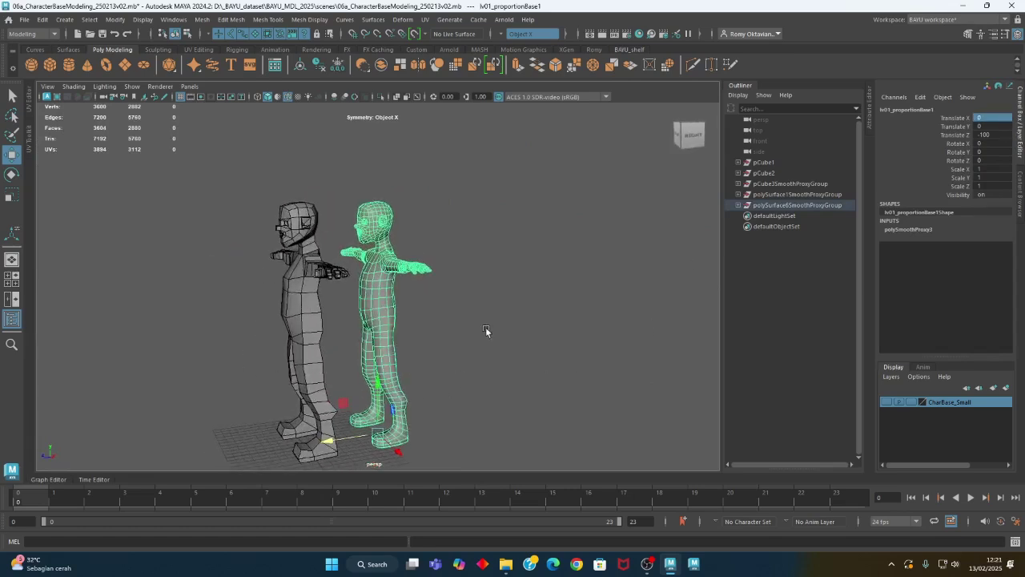
click(317, 323)
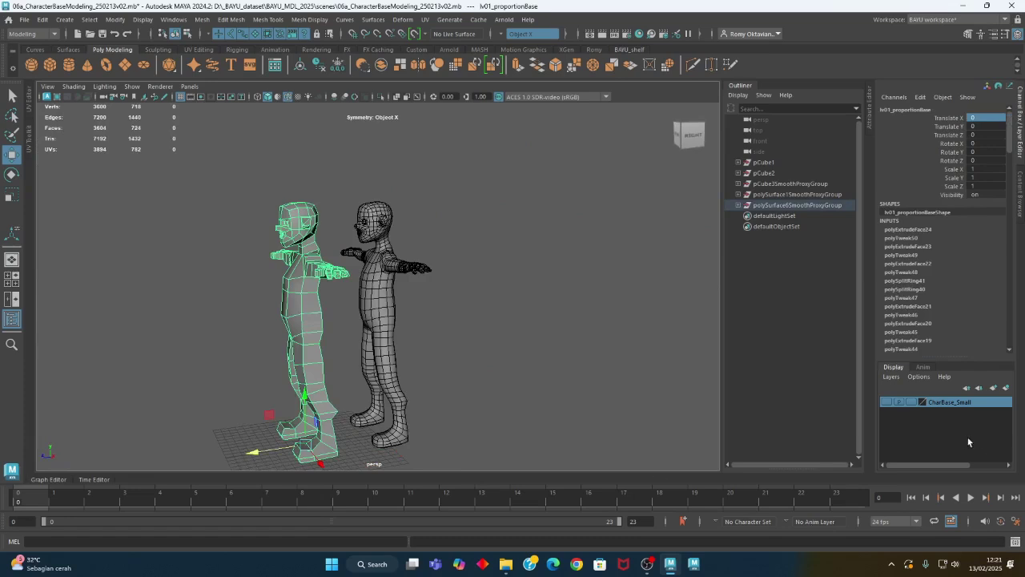
click(1007, 389)
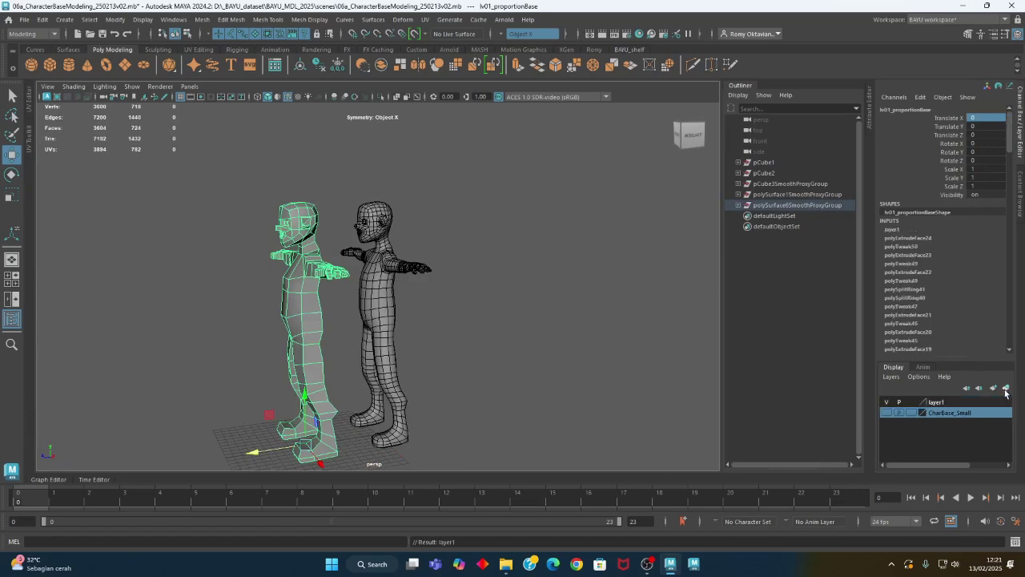
click(886, 403)
- Rename the new display layer CharBase
double_click(935, 402)
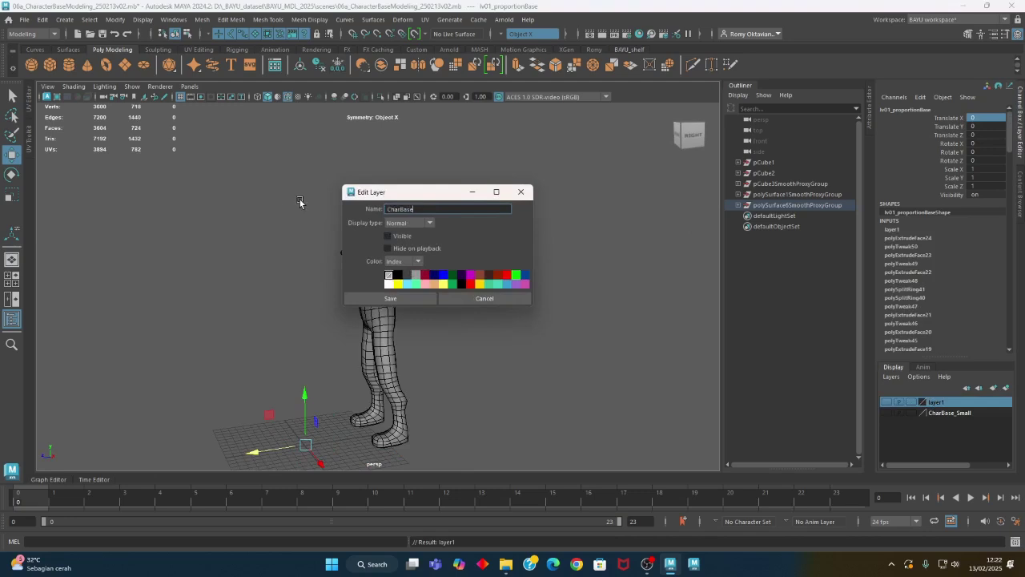
key(Tab)
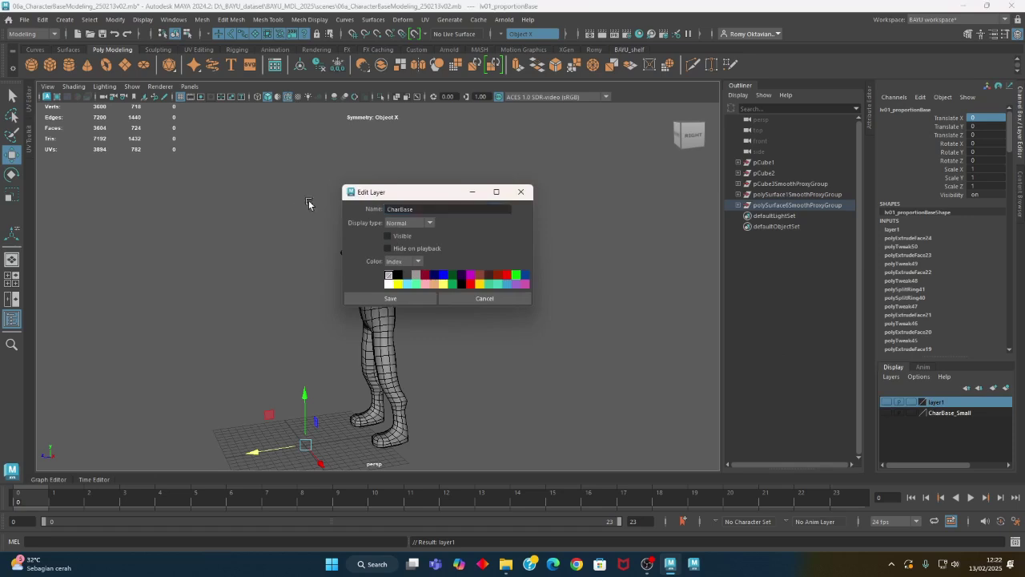
click(489, 366)
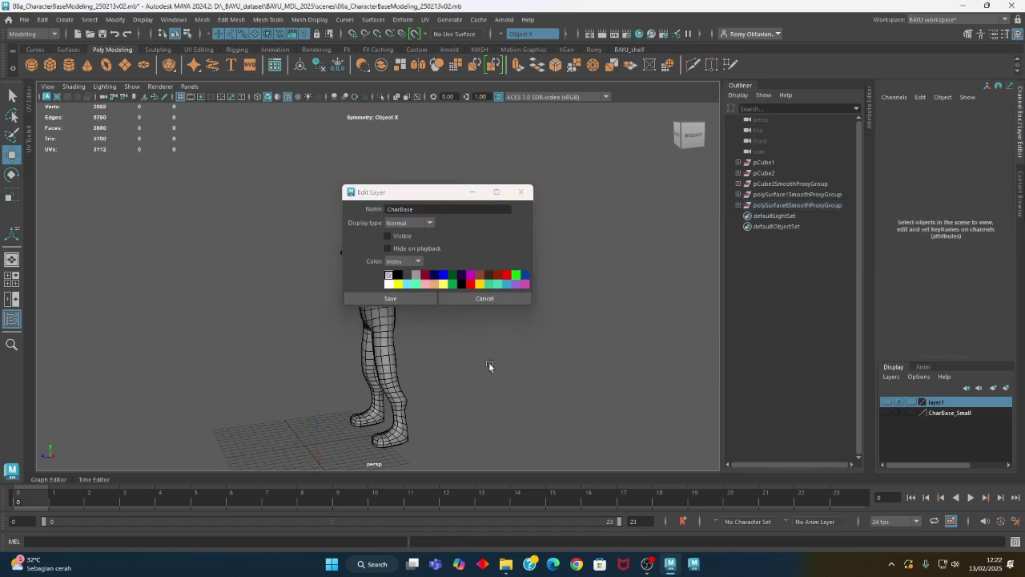
click(397, 300)
- Select the smoothed character and examine its full-body shape and topology up close
click(385, 314)
alt+drag(385, 314, 468, 322)
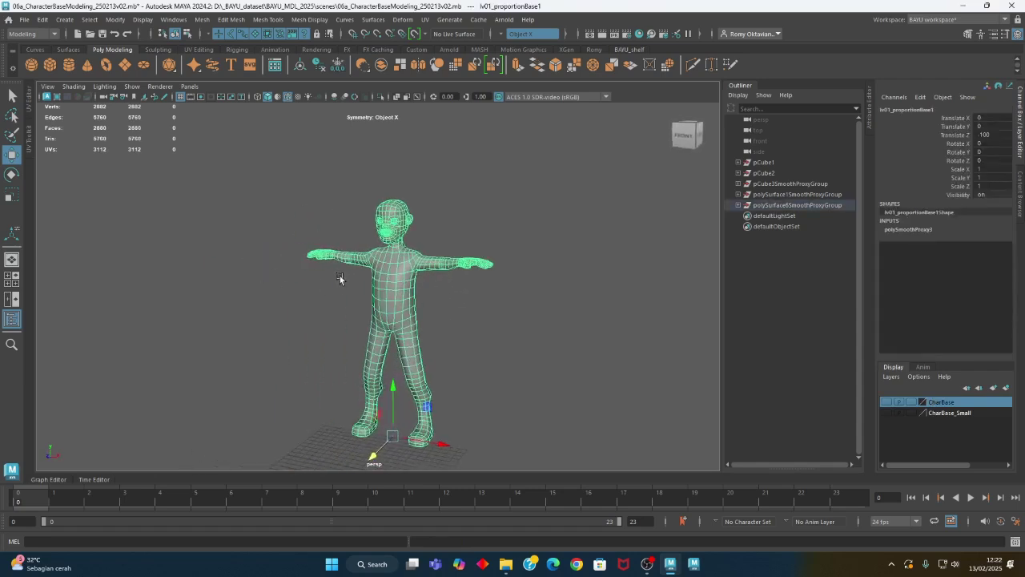
alt+right_drag(340, 277, 746, 277)
alt+middle_drag(450, 225, 417, 358)
alt+right_drag(376, 348, 542, 282)
alt+drag(542, 282, 574, 361)
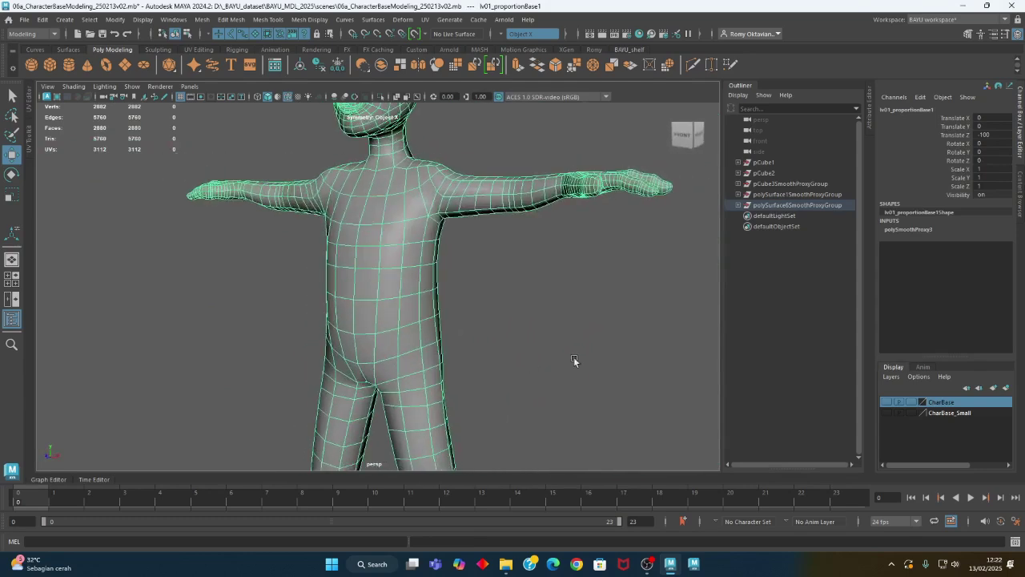
alt+right_drag(573, 360, 377, 330)
alt+middle_drag(377, 330, 349, 315)
alt+drag(349, 316, 349, 316)
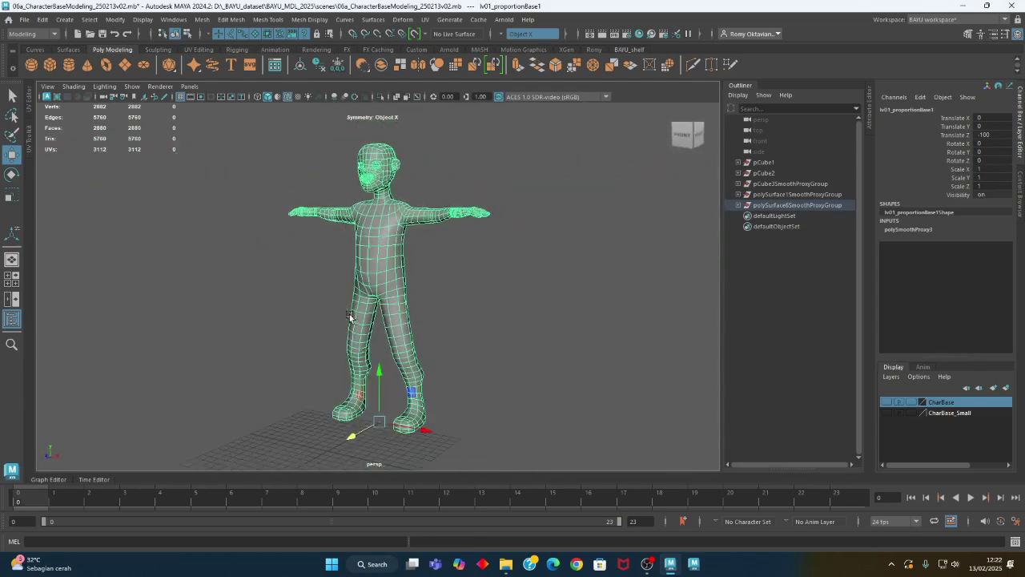
alt+right_drag(312, 301, 445, 301)
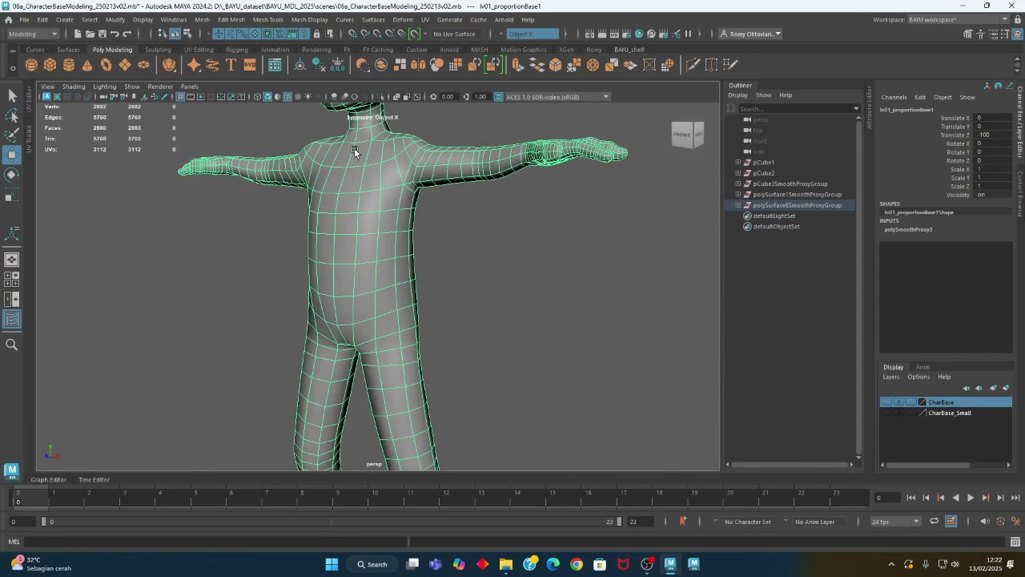
- Detach the Sculpting Tools list as a floating palette beside the smoothed character
click(273, 21)
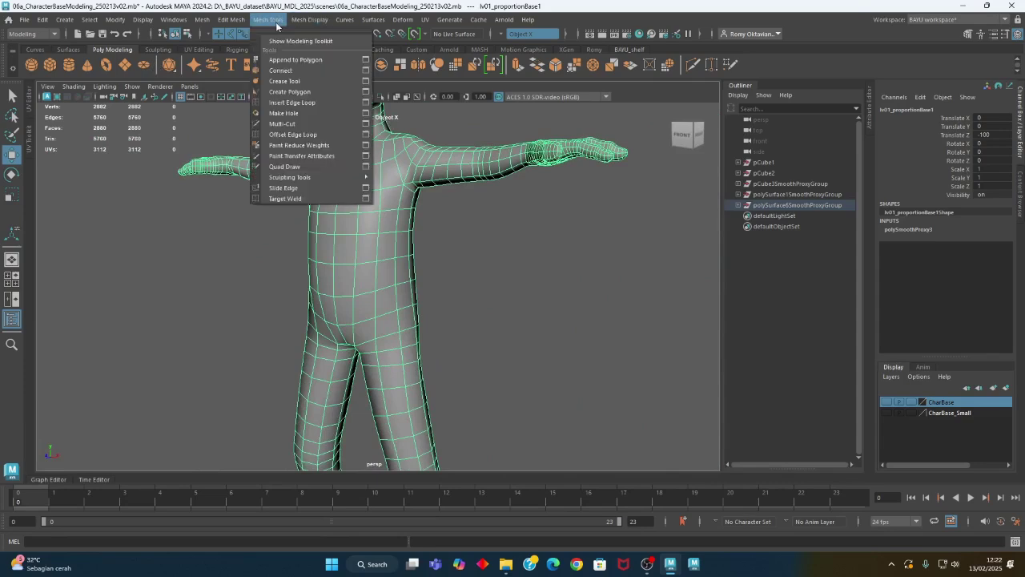
mouse_move(315, 177)
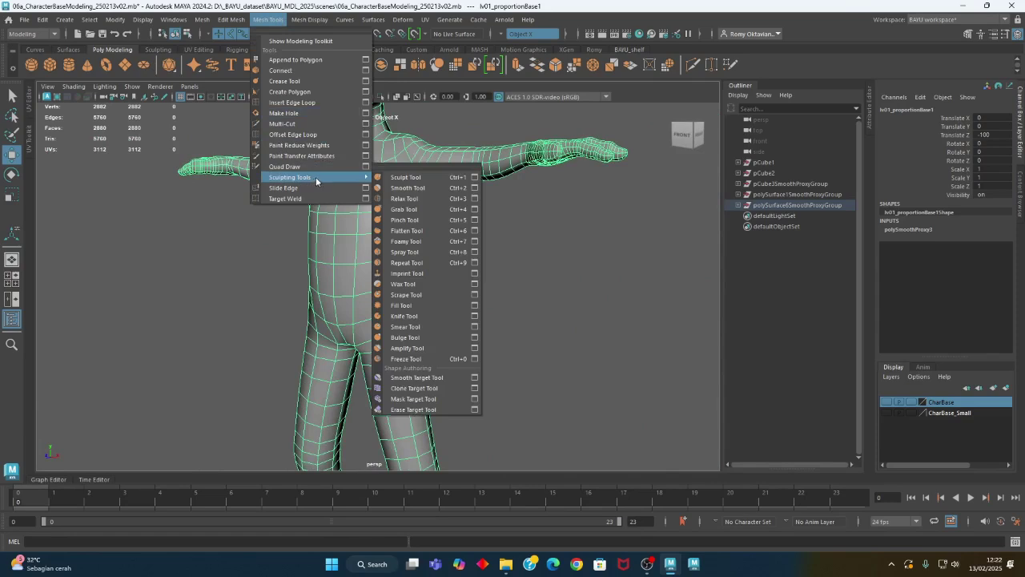
click(391, 167)
drag(412, 153, 86, 115)
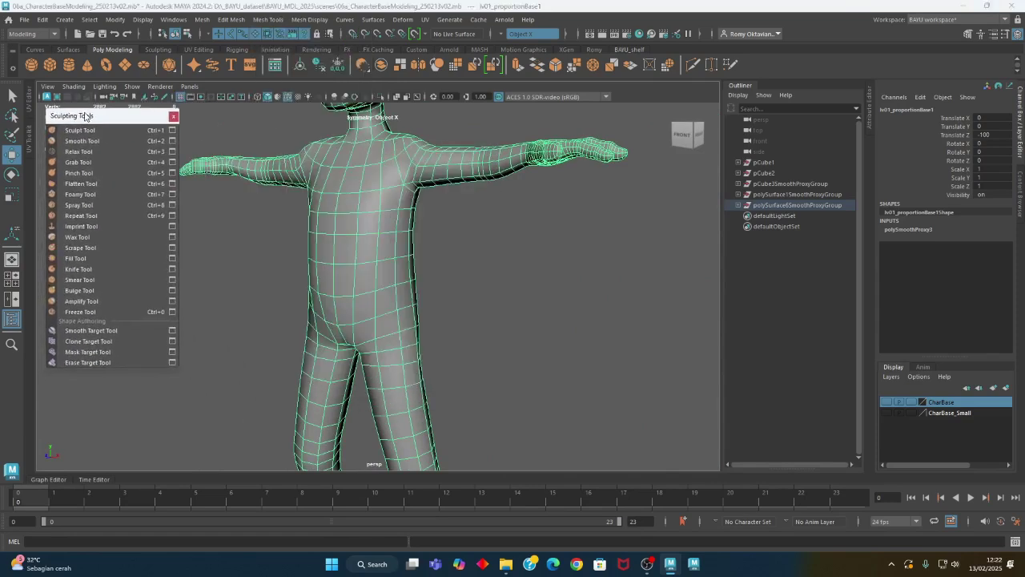
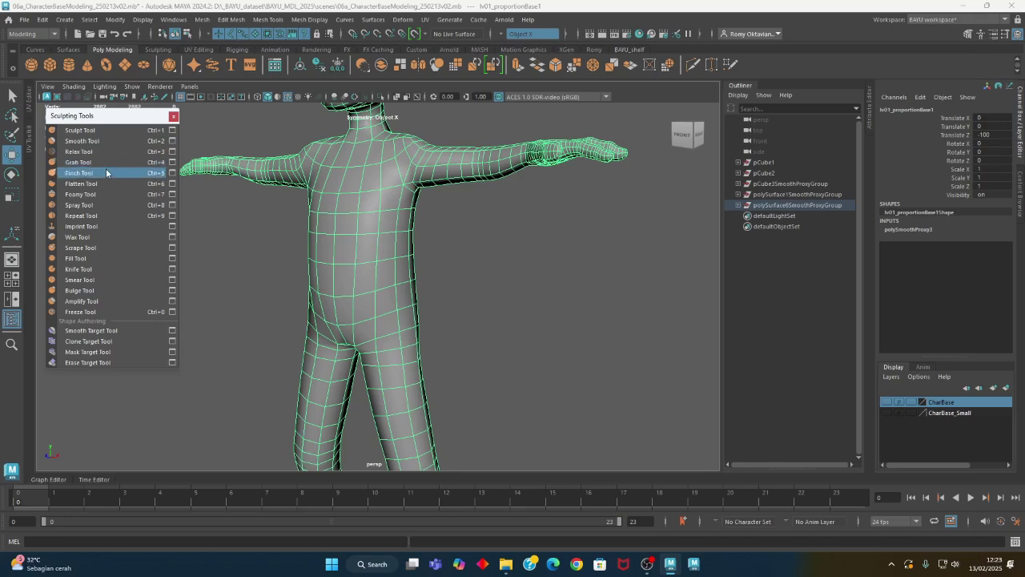
- Open the Grab tool's settings, enlarge its brush to 31.760, and reshape the torso with Object X symmetry, undoing the last pull
click(172, 162)
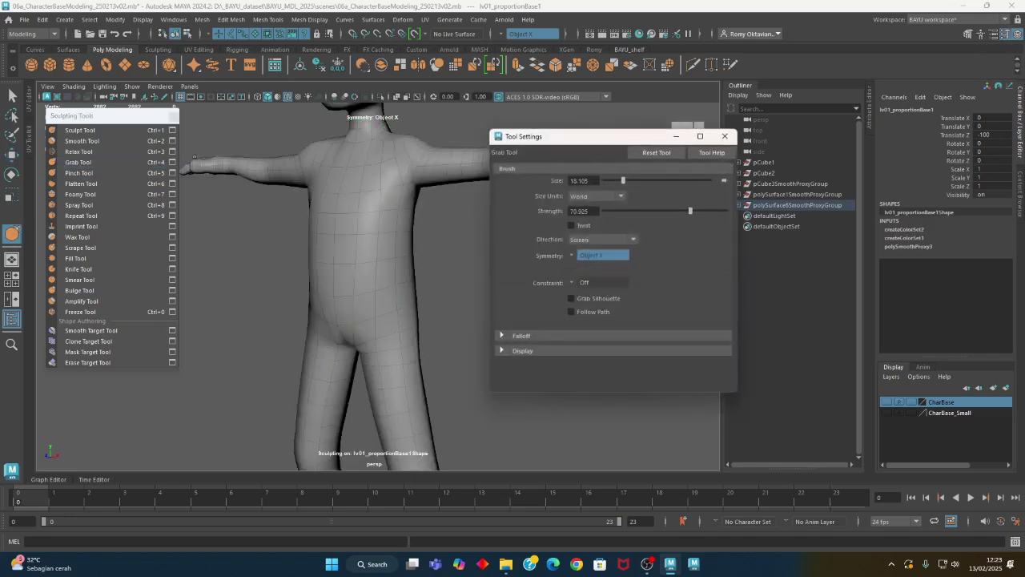
alt+middle_drag(370, 223, 351, 327)
mouse_move(351, 325)
alt+mouse_down()
mouse_move(407, 306)
mouse_move(315, 321)
alt+mouse_up()
alt+right_drag(315, 320, 362, 247)
alt+middle_drag(362, 246, 380, 318)
mouse_move(380, 318)
alt+mouse_down()
mouse_move(433, 310)
mouse_move(386, 328)
alt+mouse_up()
alt+middle_drag(385, 350, 399, 224)
mouse_move(410, 313)
alt+mouse_down()
mouse_move(366, 300)
mouse_move(354, 323)
mouse_move(377, 337)
alt+mouse_up()
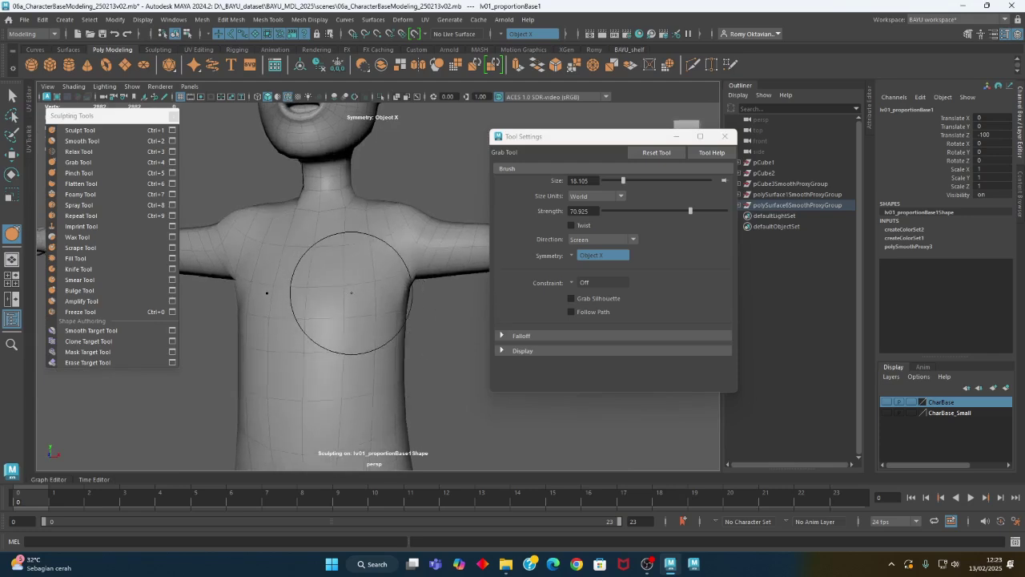
mouse_move(361, 288)
mouse_down()
mouse_move(408, 288)
mouse_move(365, 301)
mouse_move(352, 264)
mouse_move(236, 236)
mouse_move(300, 263)
mouse_move(172, 259)
mouse_move(312, 286)
mouse_move(277, 245)
mouse_move(295, 234)
mouse_move(343, 275)
mouse_move(367, 249)
mouse_up()
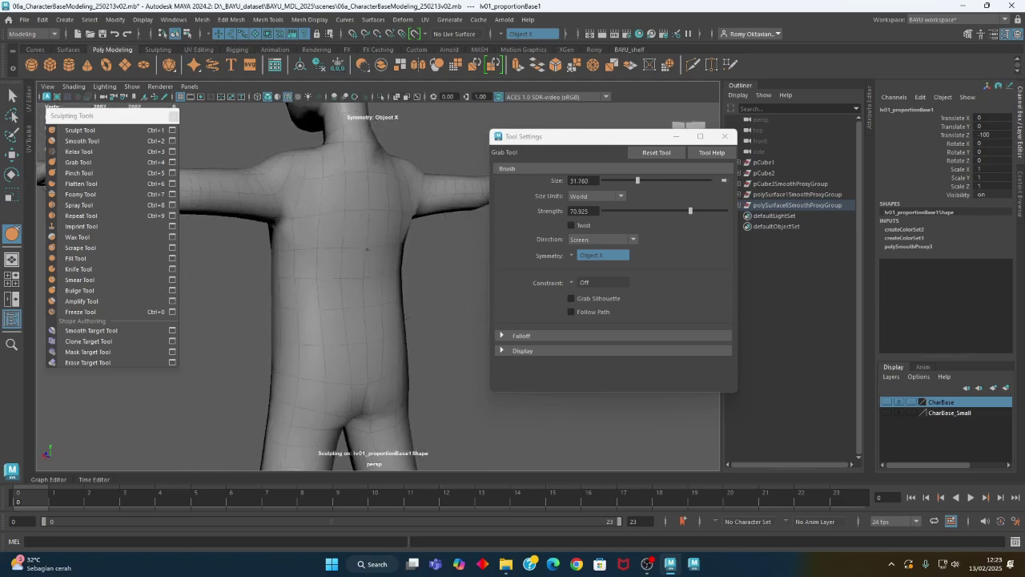
key(ctrl+z)
- Refine the contours of the lower back, hips and buttocks with the Grab tool
mouse_move(330, 271)
alt+mouse_down()
mouse_move(350, 249)
mouse_move(393, 283)
mouse_move(389, 304)
mouse_move(265, 220)
alt+mouse_up()
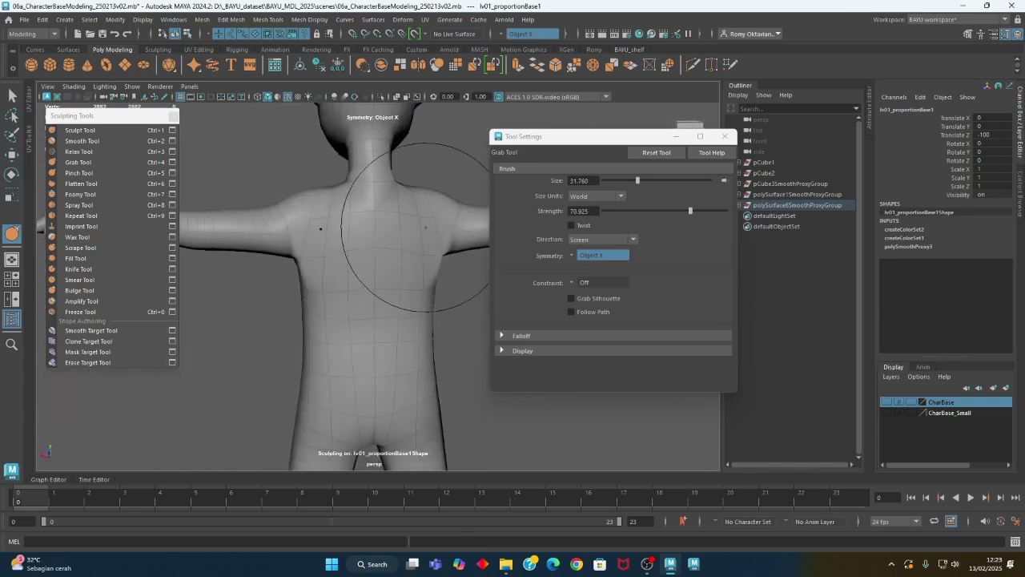
alt+middle_drag(383, 380, 363, 241)
alt+drag(363, 240, 349, 268)
alt+middle_drag(349, 268, 364, 278)
mouse_move(363, 278)
alt+mouse_down()
mouse_move(358, 270)
mouse_move(421, 270)
mouse_move(284, 264)
alt+mouse_up()
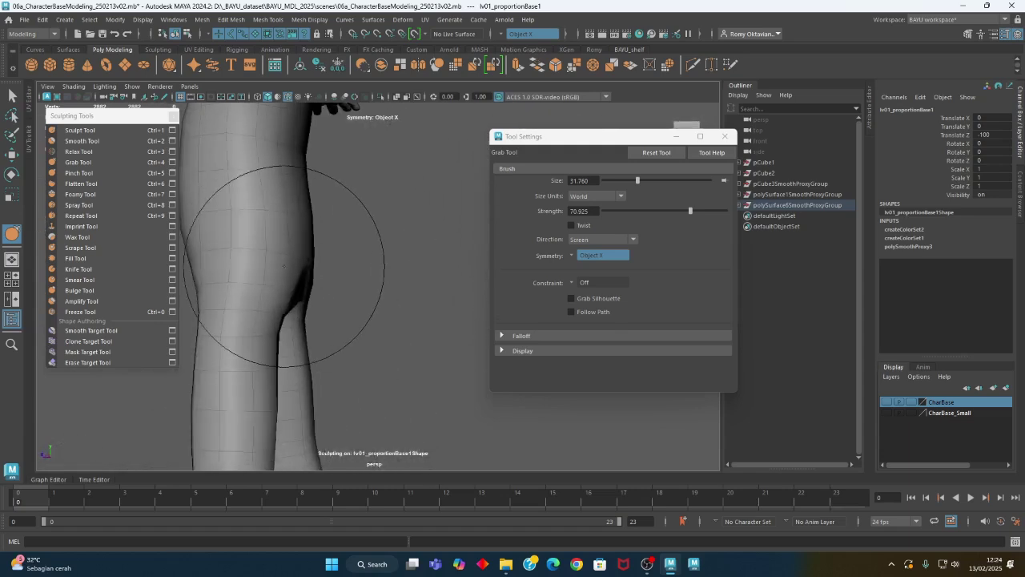
mouse_move(313, 195)
alt+mouse_down()
mouse_move(302, 267)
mouse_move(313, 238)
mouse_move(293, 226)
mouse_move(355, 291)
mouse_move(378, 249)
mouse_move(401, 309)
mouse_move(320, 344)
mouse_move(338, 286)
mouse_move(259, 285)
alt+mouse_up()
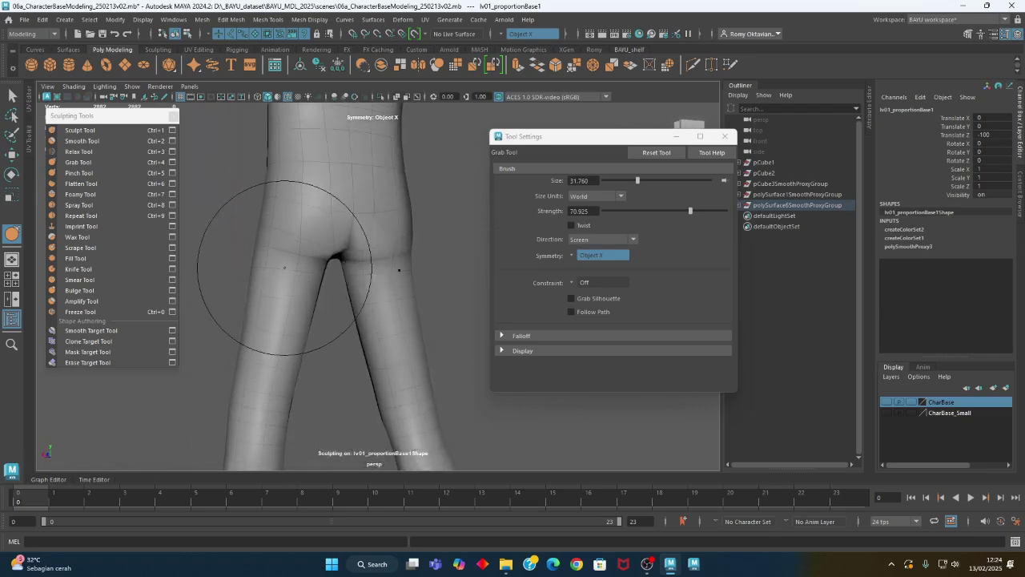
- Switch to the Pinch tool and resize its brush to 18.046 while working around the hips
click(75, 173)
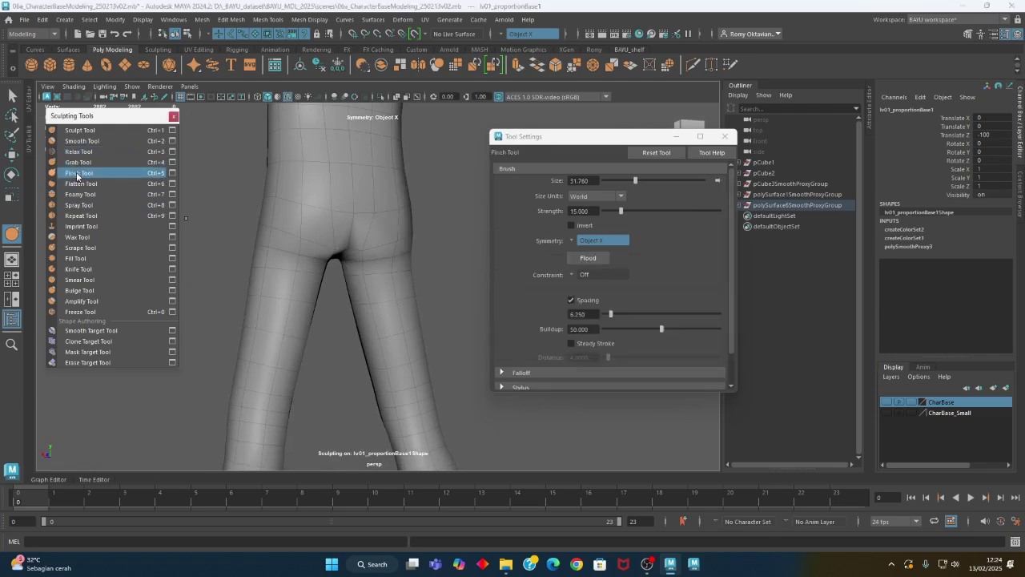
mouse_move(368, 312)
alt+mouse_down()
mouse_move(352, 252)
mouse_move(328, 227)
mouse_move(289, 230)
mouse_move(340, 228)
mouse_move(286, 225)
mouse_move(350, 226)
mouse_move(297, 249)
alt+mouse_up()
key(b)
mouse_move(376, 258)
mouse_down()
mouse_move(386, 245)
mouse_move(377, 237)
mouse_move(379, 259)
mouse_move(435, 318)
mouse_move(505, 299)
mouse_up()
mouse_move(258, 256)
alt+mouse_down()
mouse_move(377, 269)
mouse_move(350, 229)
mouse_move(366, 232)
mouse_move(378, 192)
mouse_move(353, 259)
mouse_move(386, 297)
alt+mouse_up()
alt+right_drag(386, 297, 308, 285)
mouse_move(332, 278)
alt+mouse_down()
mouse_move(285, 287)
mouse_move(325, 283)
alt+mouse_up()
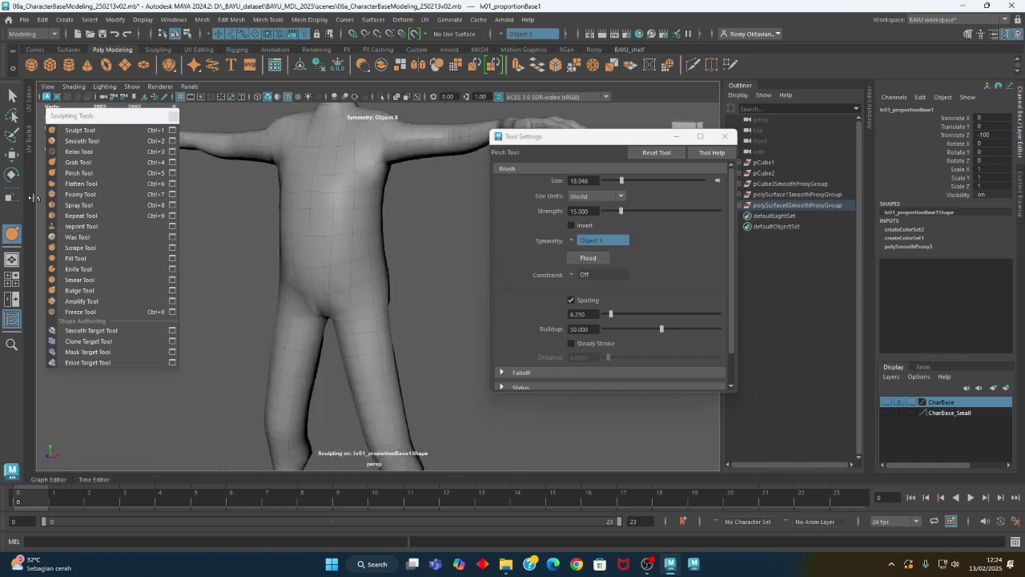
- Activate the Sculpt tool with Invert enabled, try carving the torso below the chest, and undo the stroke
click(80, 130)
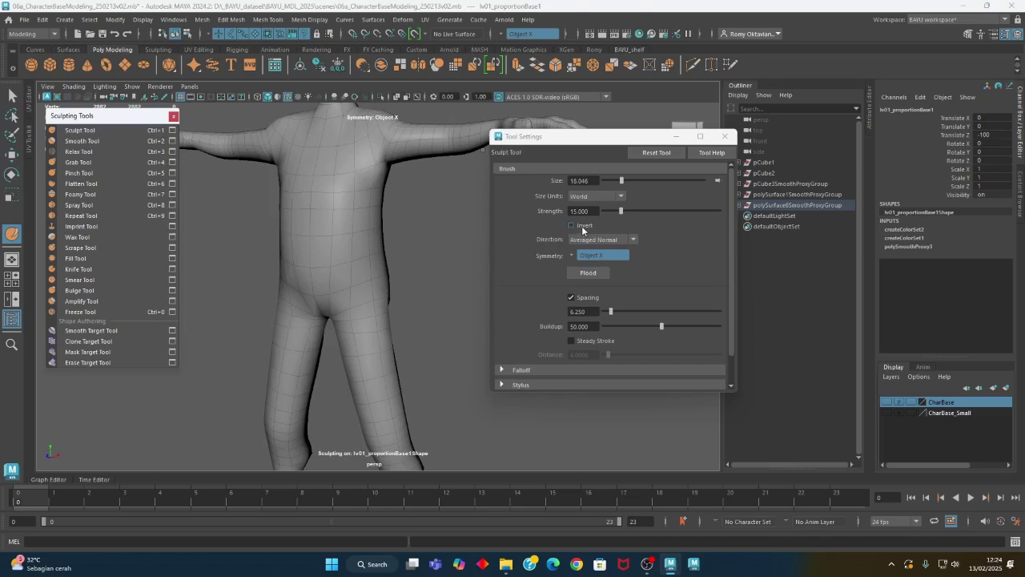
alt+drag(386, 224, 390, 267)
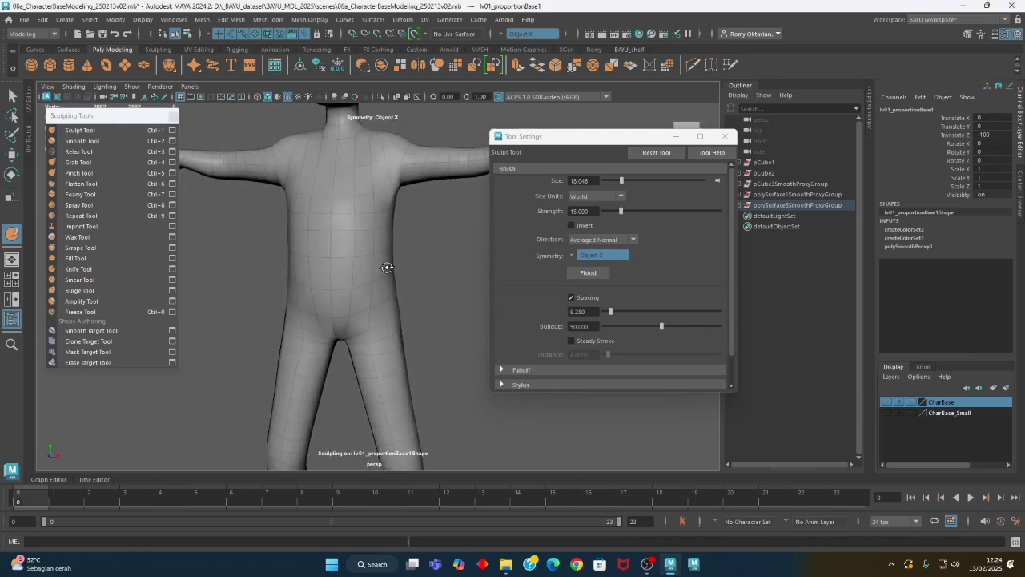
click(583, 226)
scroll(320, 273, up, 5)
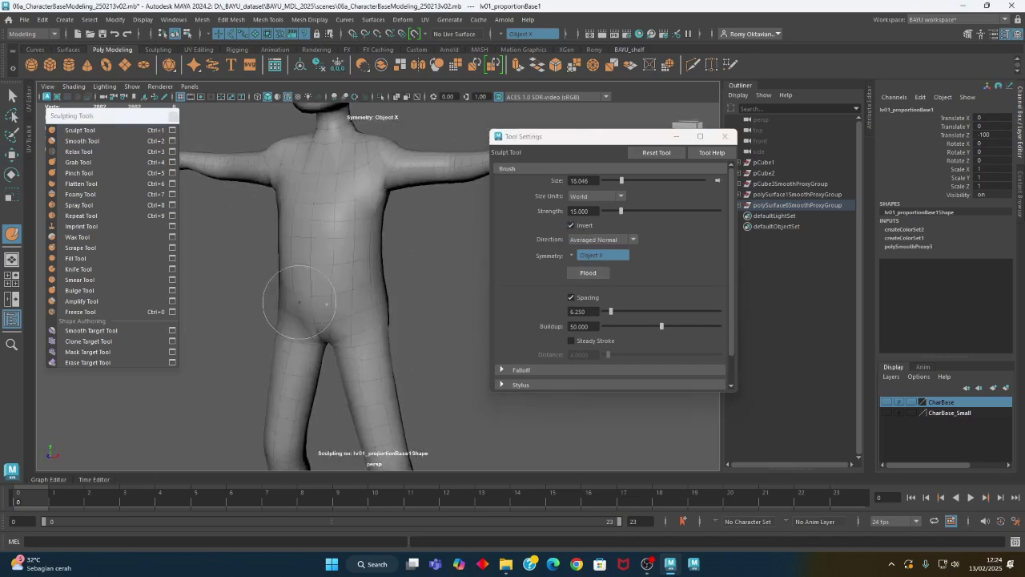
drag(366, 184, 308, 211)
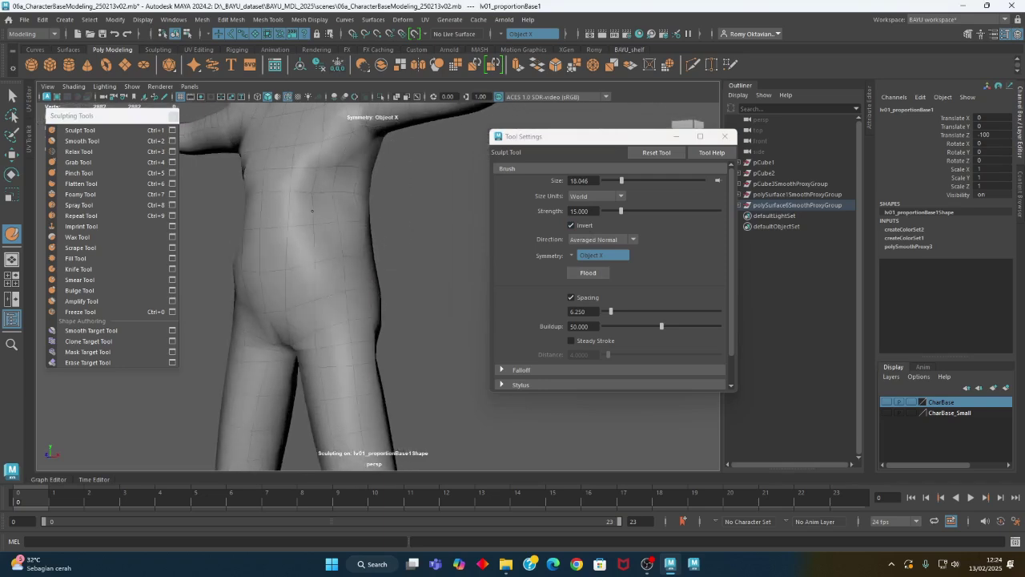
key(ctrl+z)
- Try the inverted Sculpt brush on the chest at strength 0.5 and undo the stroke
double_click(593, 210)
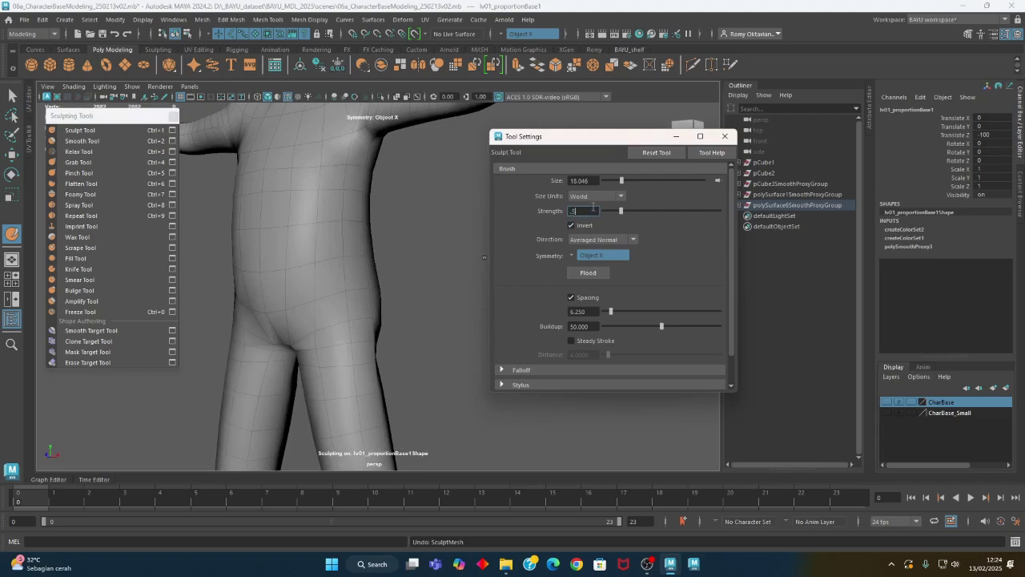
alt+drag(475, 222, 365, 249)
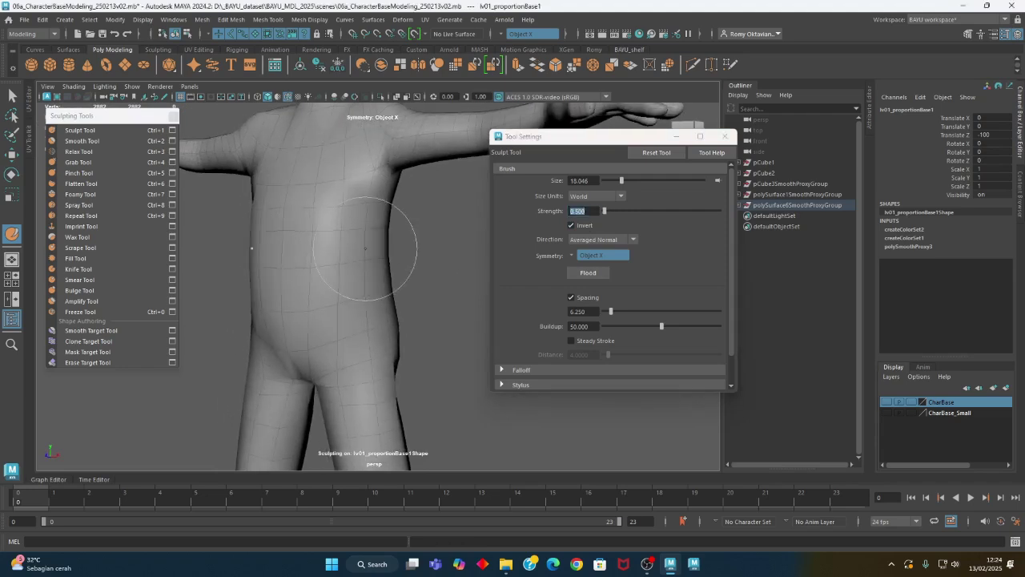
drag(368, 172, 365, 184)
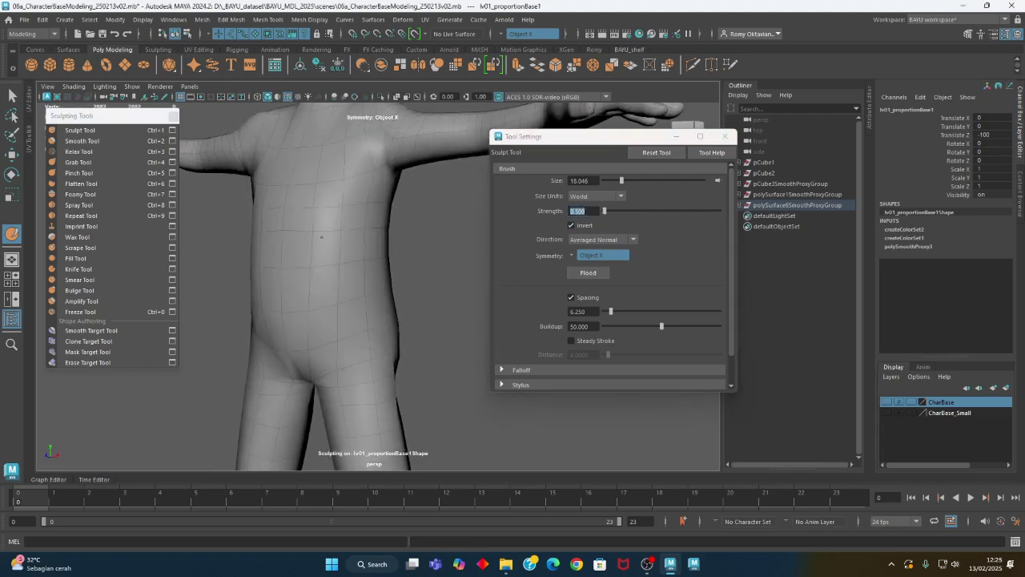
key(ctrl+z)
- Set the Sculpt brush strength to 1 and carve the chest, waist and belly contours with Invert enabled
click(594, 210)
text(1)
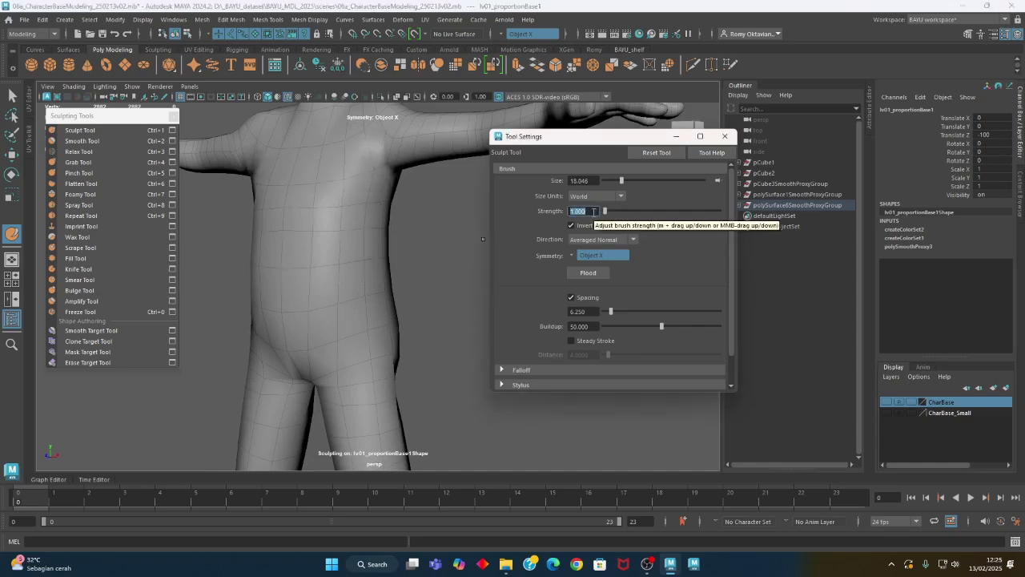
alt+drag(437, 234, 370, 237)
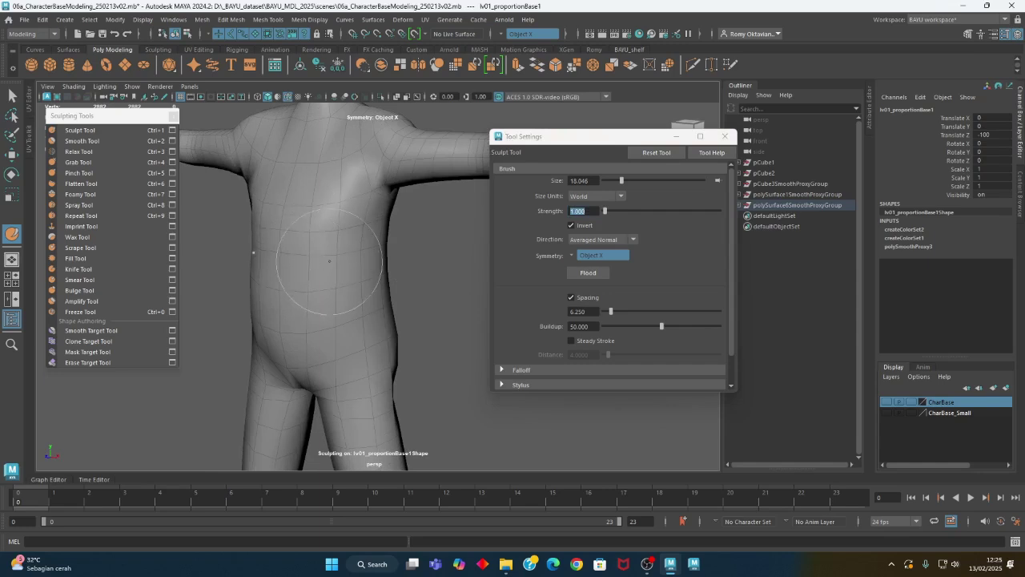
mouse_move(340, 291)
alt+mouse_down()
mouse_move(370, 264)
mouse_move(390, 218)
mouse_move(345, 248)
mouse_move(336, 224)
mouse_move(373, 198)
mouse_move(357, 193)
mouse_move(366, 175)
alt+mouse_up()
mouse_move(357, 210)
alt+mouse_down()
mouse_move(385, 268)
mouse_move(336, 264)
alt+mouse_up()
alt+middle_drag(345, 328, 358, 239)
alt+drag(357, 238, 250, 230)
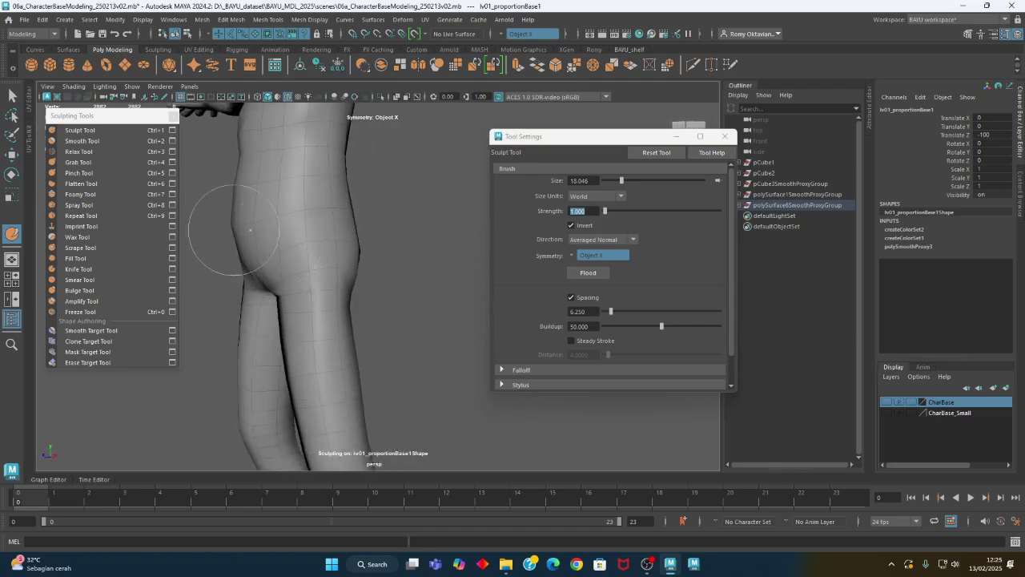
- Disable Invert, enlarge the Sculpt brush to 27.914, and build up volume around the hips and lower abdomen
click(571, 226)
alt+drag(257, 311, 320, 311)
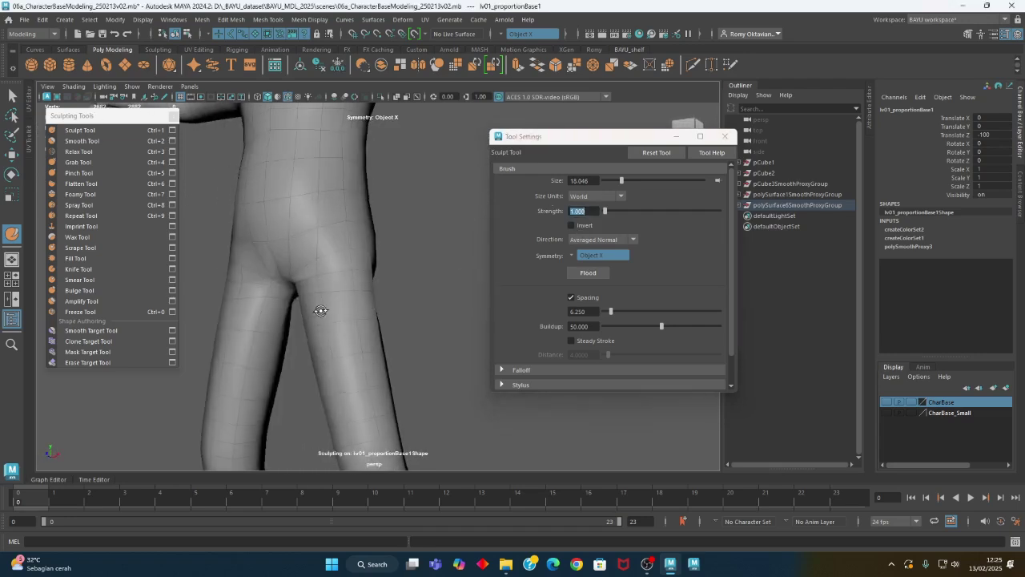
alt+drag(334, 267, 340, 216)
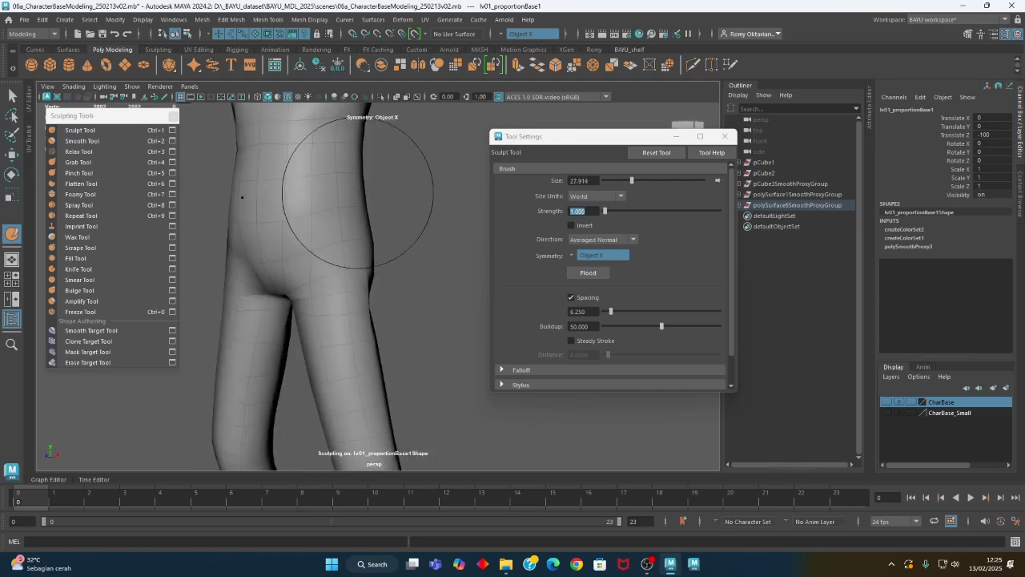
alt+drag(329, 276, 279, 268)
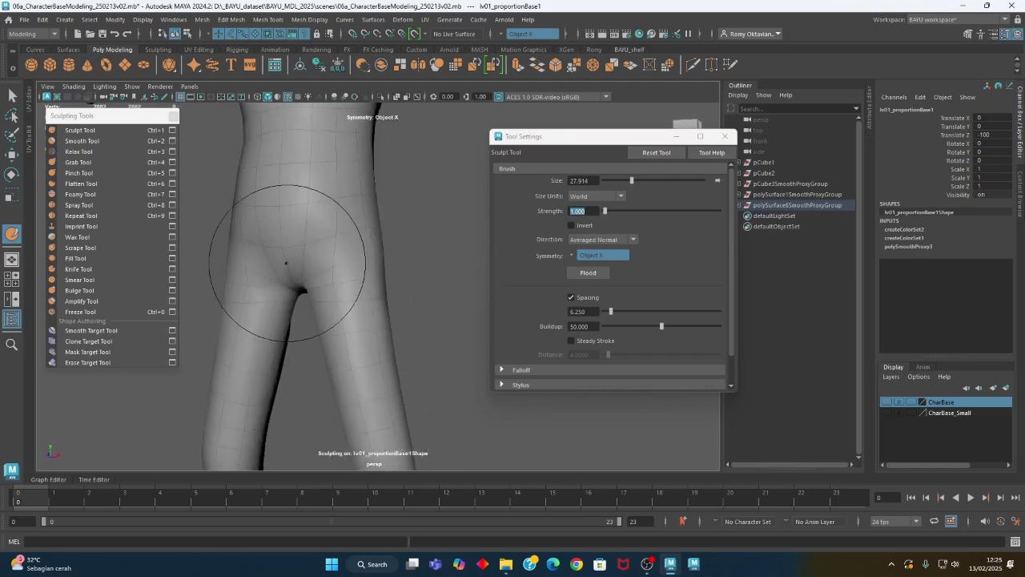
- Adjust the groin and hip contours using the Grab tool with a brush size of 17.699
click(119, 163)
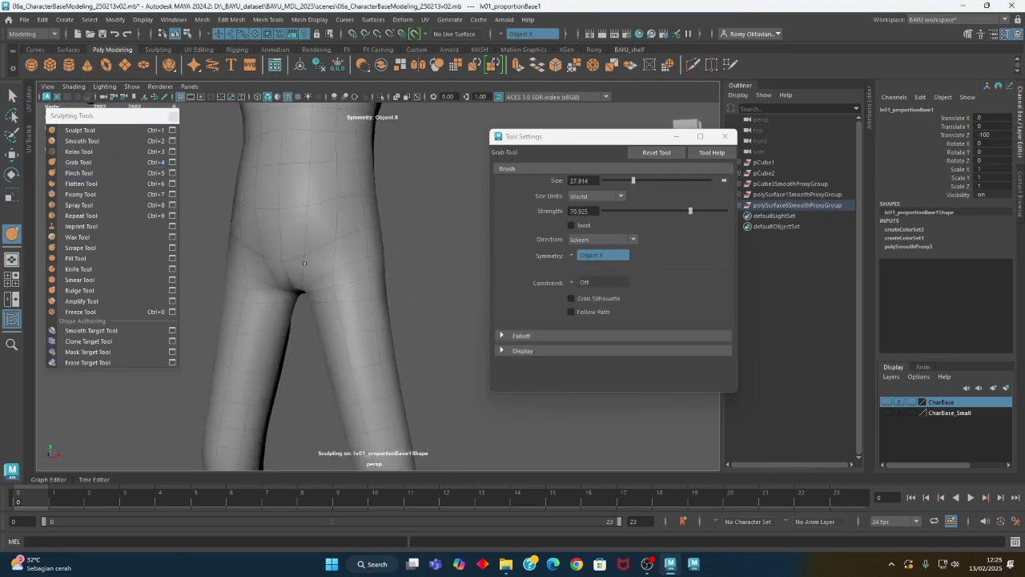
alt+drag(304, 263, 355, 309)
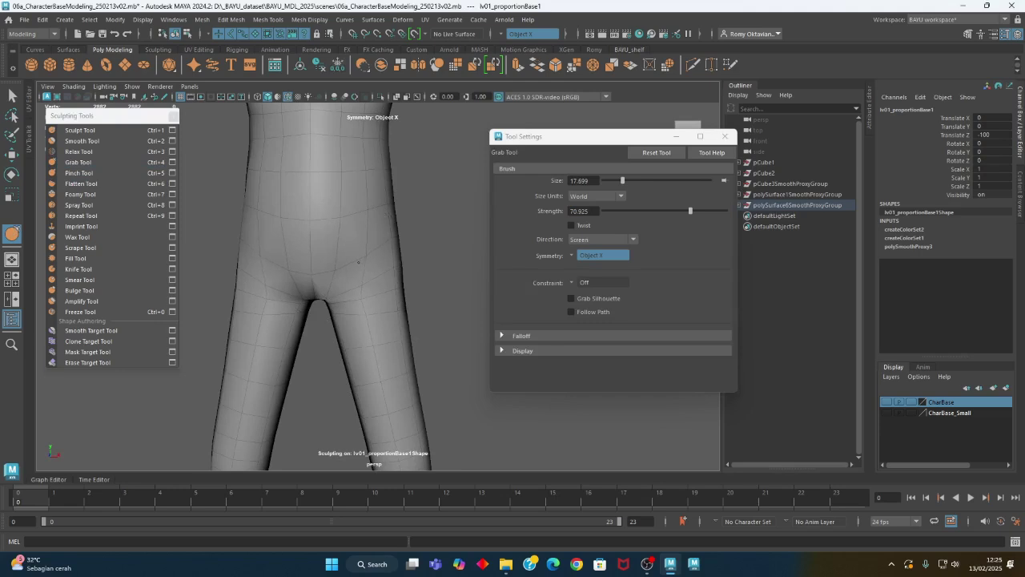
mouse_move(397, 274)
alt+mouse_down()
mouse_move(270, 300)
mouse_move(308, 324)
mouse_move(374, 238)
mouse_move(333, 231)
mouse_move(353, 240)
alt+mouse_up()
- Return to the Sculpt tool at strength 1 and refine the volume of the back and buttocks
click(80, 129)
mouse_move(365, 147)
alt+mouse_down()
mouse_move(361, 277)
mouse_move(346, 195)
alt+mouse_up()
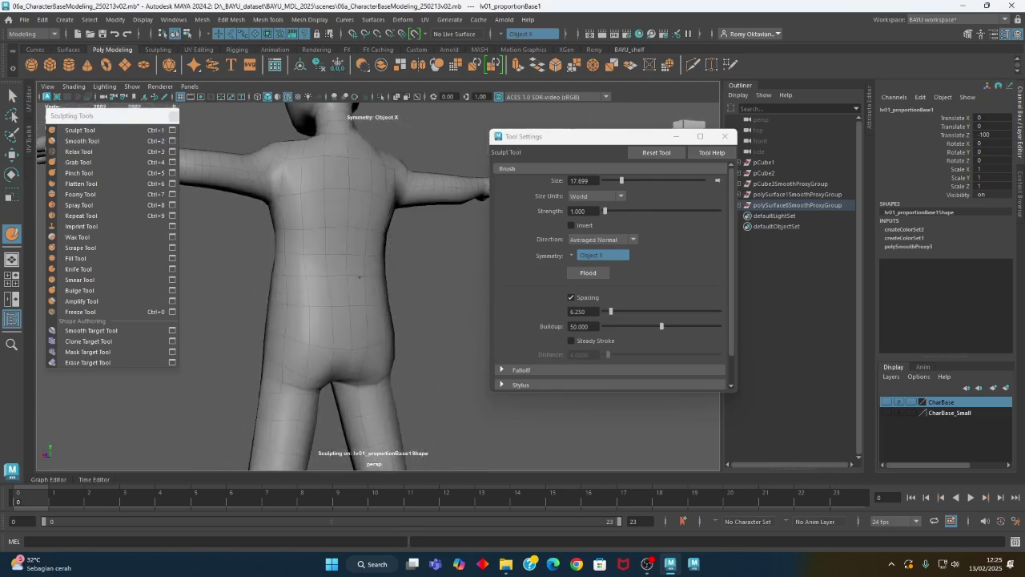
mouse_move(309, 284)
alt+mouse_down()
mouse_move(360, 295)
mouse_move(357, 266)
mouse_move(373, 302)
mouse_move(323, 309)
mouse_move(428, 305)
mouse_move(235, 317)
alt+mouse_up()
alt+middle_drag(235, 317, 339, 278)
- Enlarge the Sculpt brush to 32.804 and build up the outer hips and thighs
alt+drag(338, 277, 392, 250)
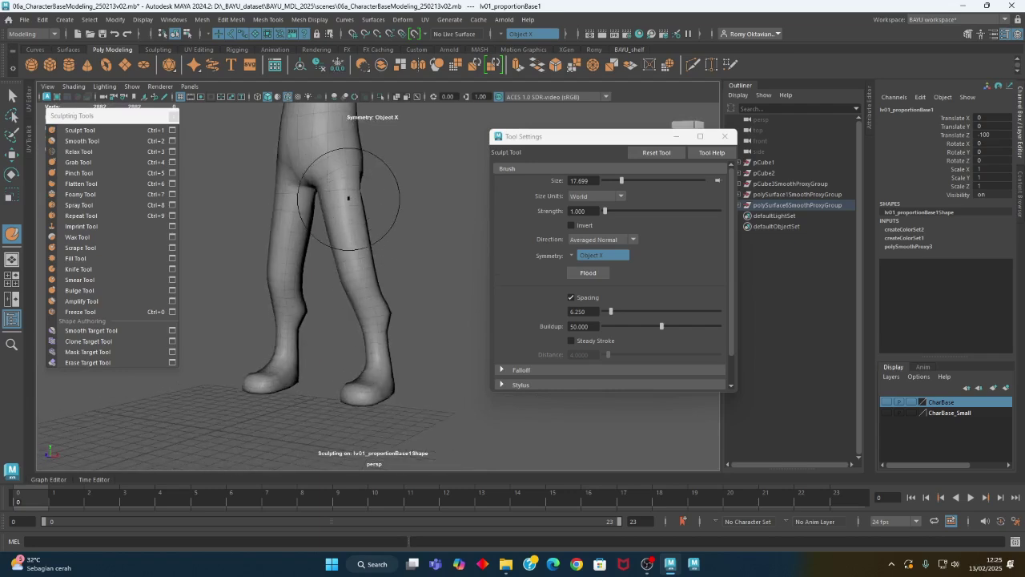
mouse_move(369, 221)
alt+mouse_down()
mouse_move(381, 242)
mouse_move(366, 179)
mouse_move(441, 256)
mouse_move(384, 238)
alt+mouse_up()
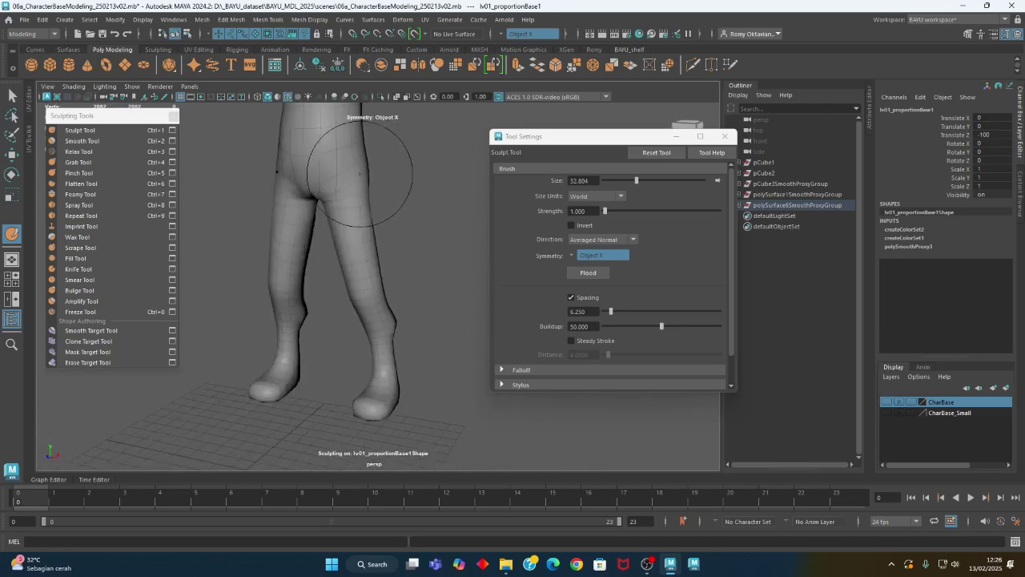
mouse_move(365, 182)
alt+mouse_down()
mouse_move(320, 229)
mouse_move(356, 211)
mouse_move(423, 259)
mouse_move(355, 270)
mouse_move(401, 221)
mouse_move(344, 213)
alt+mouse_up()
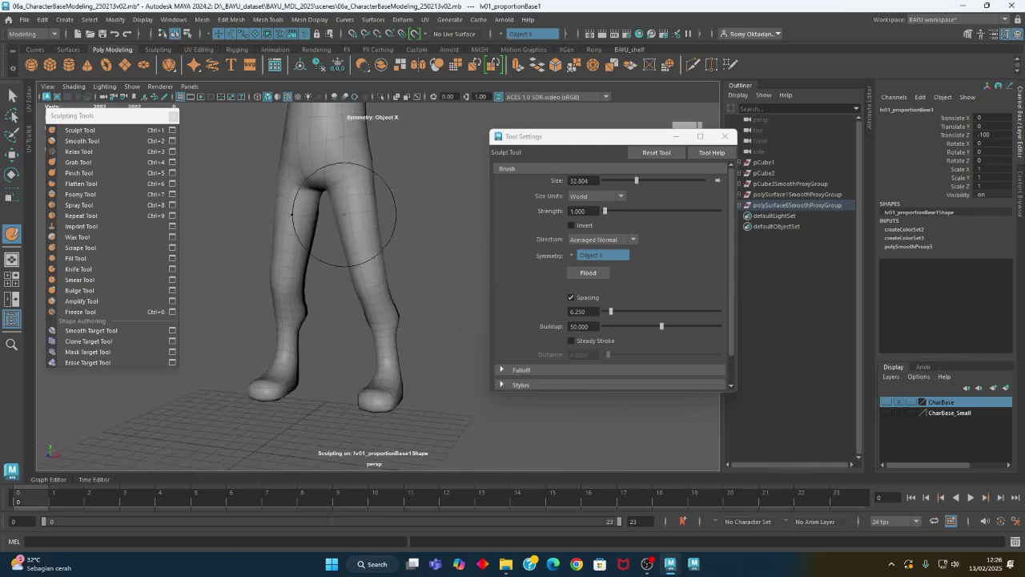
- Examine the full-body proportions, then the chest and face up close
mouse_move(436, 259)
alt+mouse_down()
mouse_move(315, 238)
mouse_move(373, 240)
mouse_move(348, 284)
mouse_move(411, 297)
mouse_move(300, 312)
alt+mouse_up()
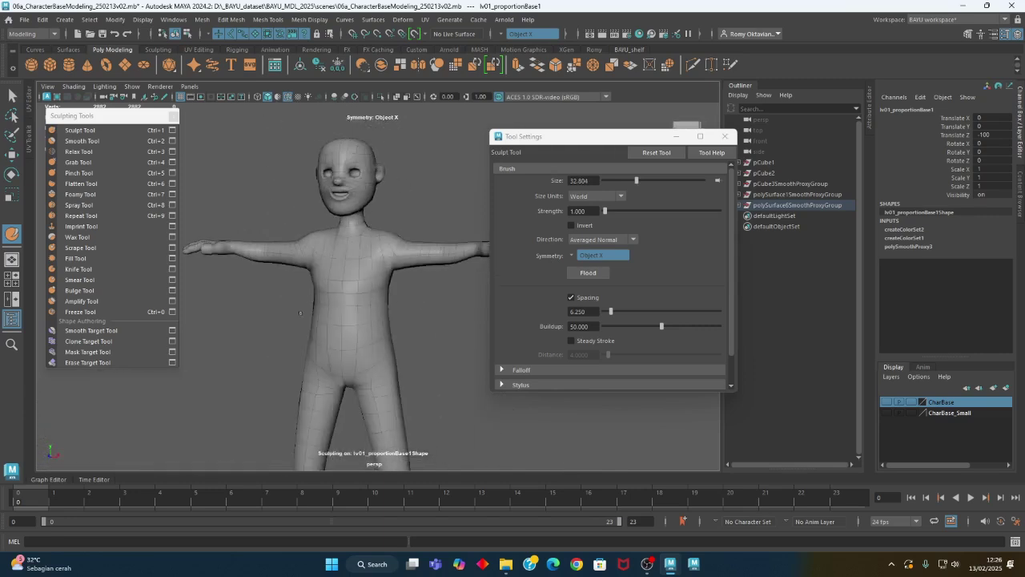
scroll(300, 312, up, 3)
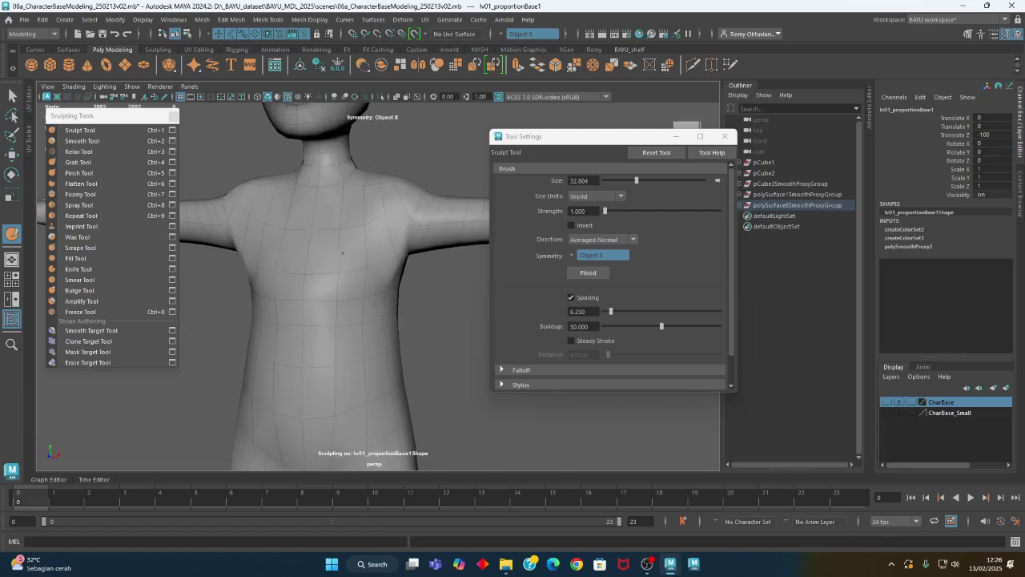
alt+drag(366, 220, 316, 290)
alt+right_drag(316, 290, 364, 296)
alt+middle_drag(364, 296, 373, 257)
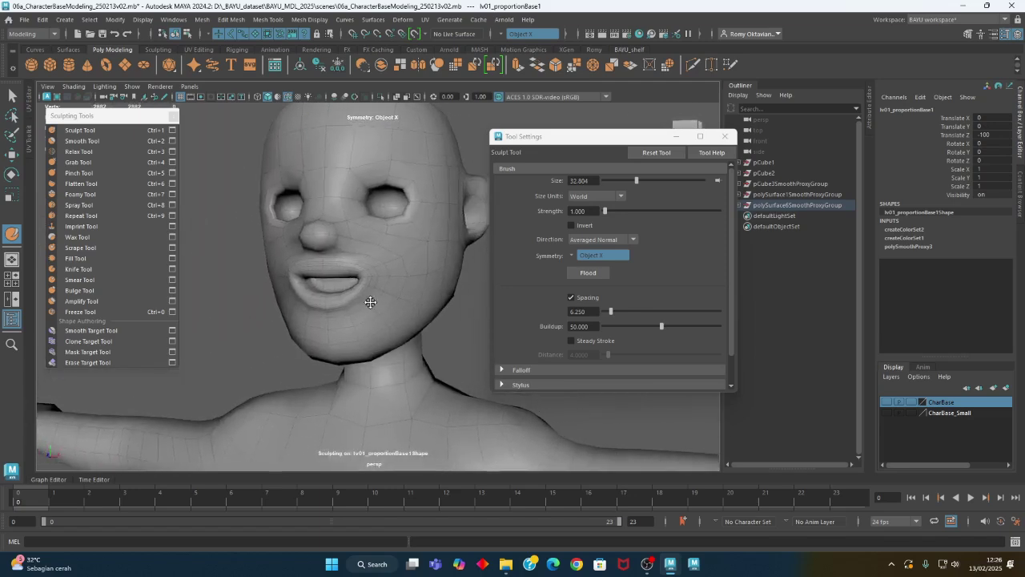
alt+drag(372, 256, 385, 320)
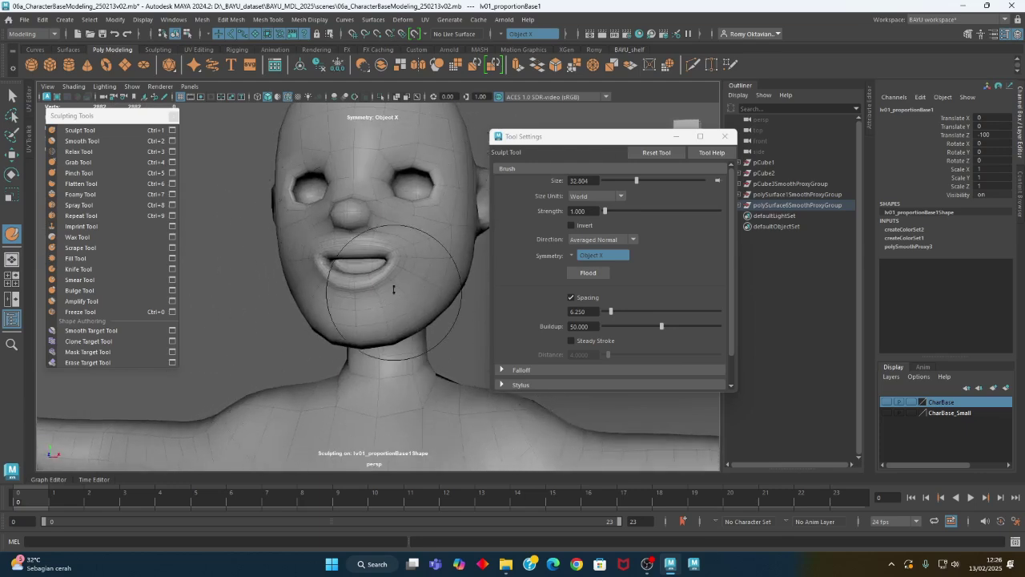
- Reshape the mouth corners and lips using the Grab tool with a brush size of 5.362
click(78, 162)
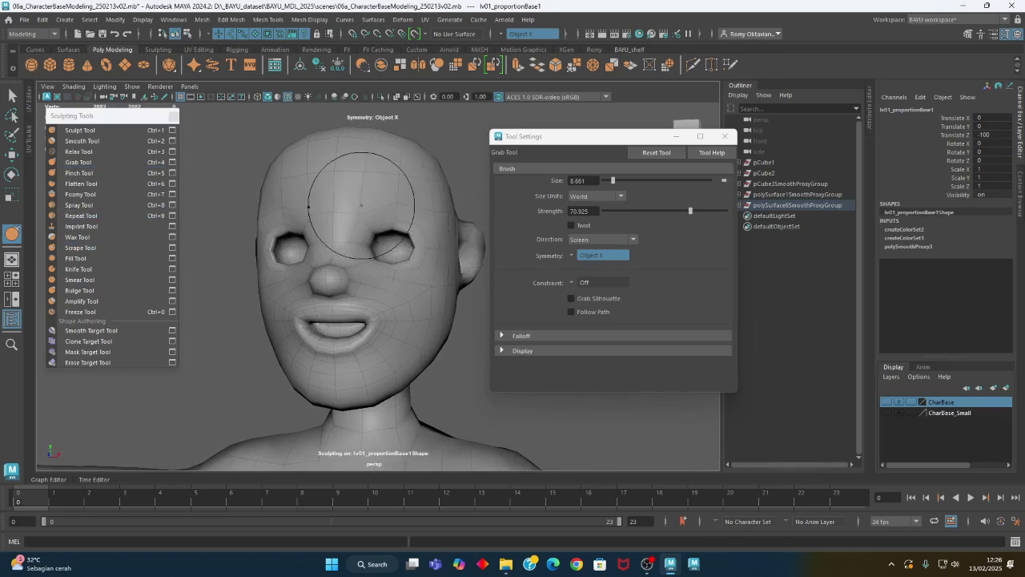
mouse_move(362, 257)
alt+mouse_down()
mouse_move(320, 258)
mouse_move(389, 255)
alt+mouse_up()
scroll(403, 255, up, 4)
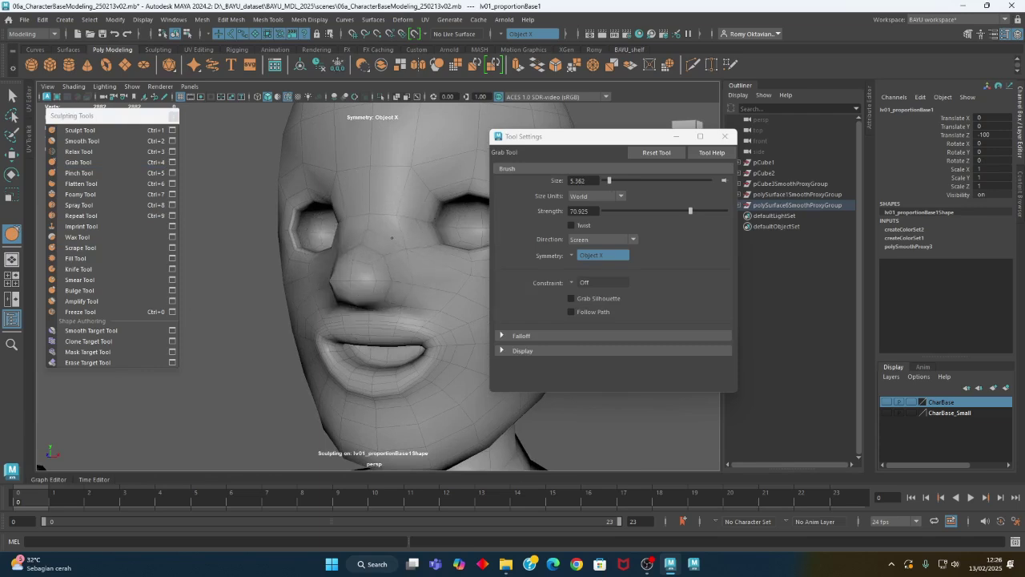
mouse_move(397, 232)
alt+mouse_down()
mouse_move(373, 247)
mouse_move(343, 229)
mouse_move(359, 231)
mouse_move(336, 274)
mouse_move(415, 272)
alt+mouse_up()
scroll(348, 236, up, 4)
alt+middle_drag(422, 273, 376, 251)
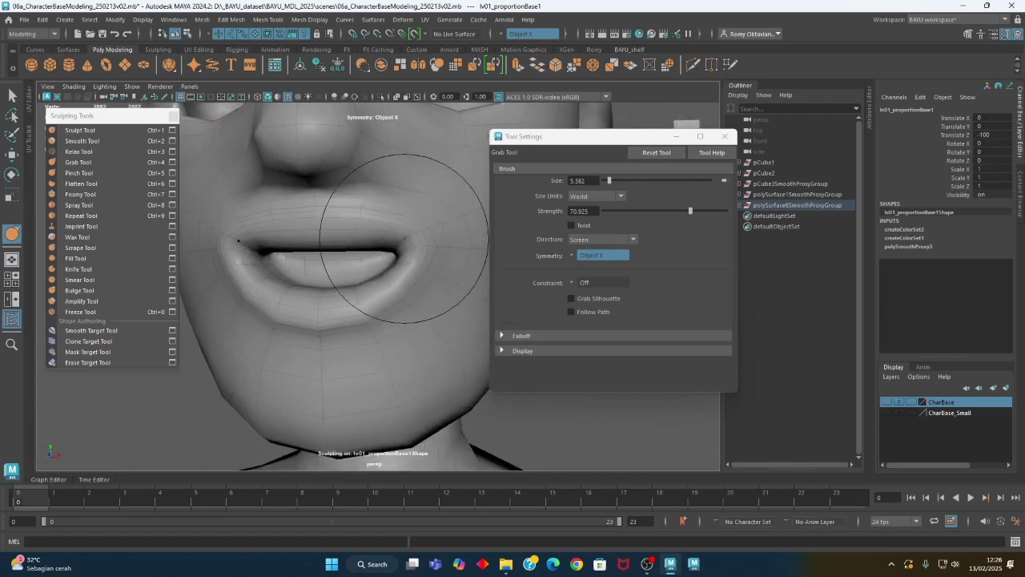
mouse_move(424, 245)
mouse_down()
mouse_move(419, 253)
mouse_move(320, 240)
mouse_move(313, 264)
mouse_move(344, 259)
mouse_up()
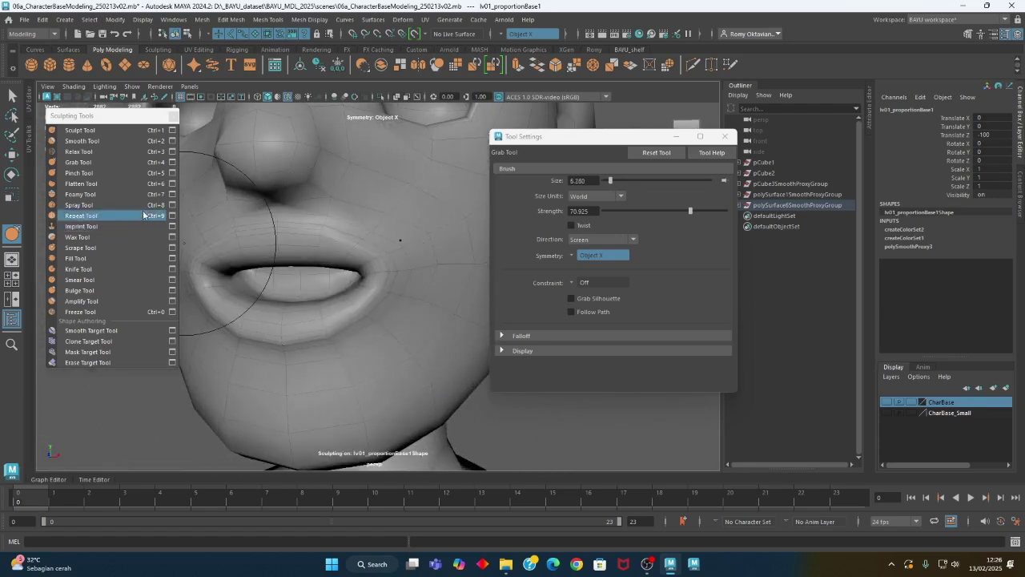
- Tighten the upper lip edge using the Pinch tool at size 1.285 and strength 15
click(113, 172)
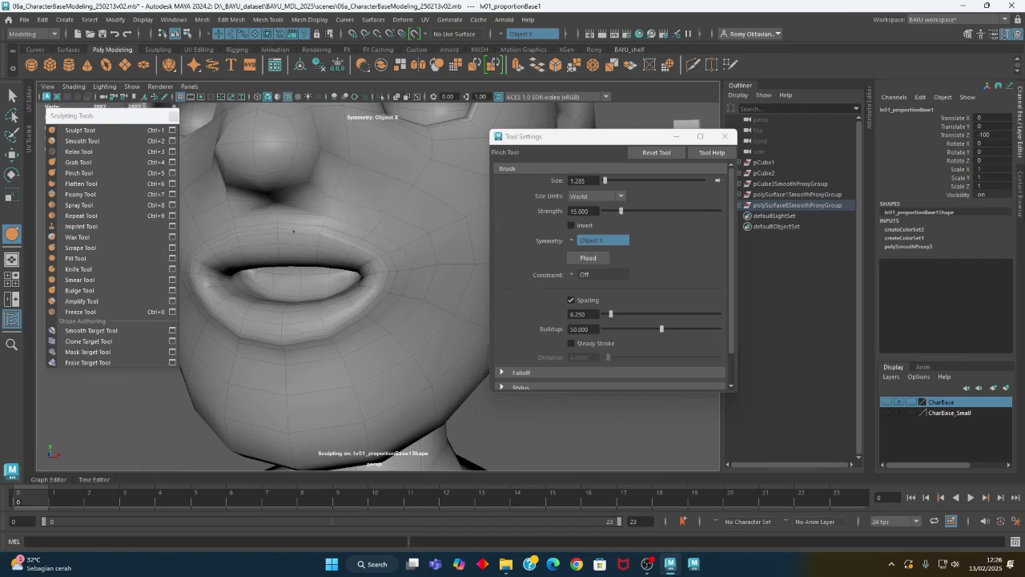
drag(348, 243, 325, 237)
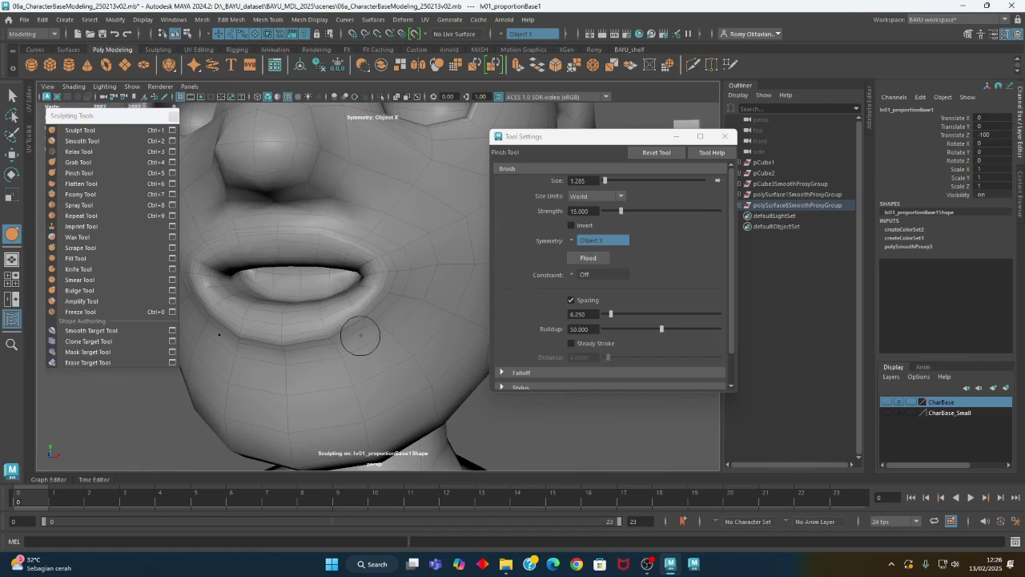
alt+drag(247, 344, 368, 361)
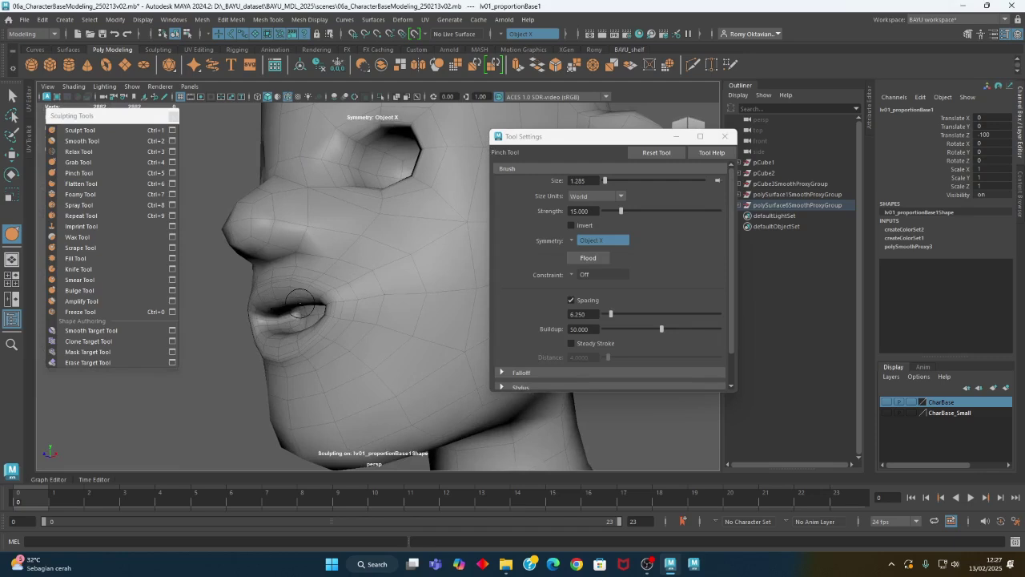
alt+drag(318, 286, 286, 350)
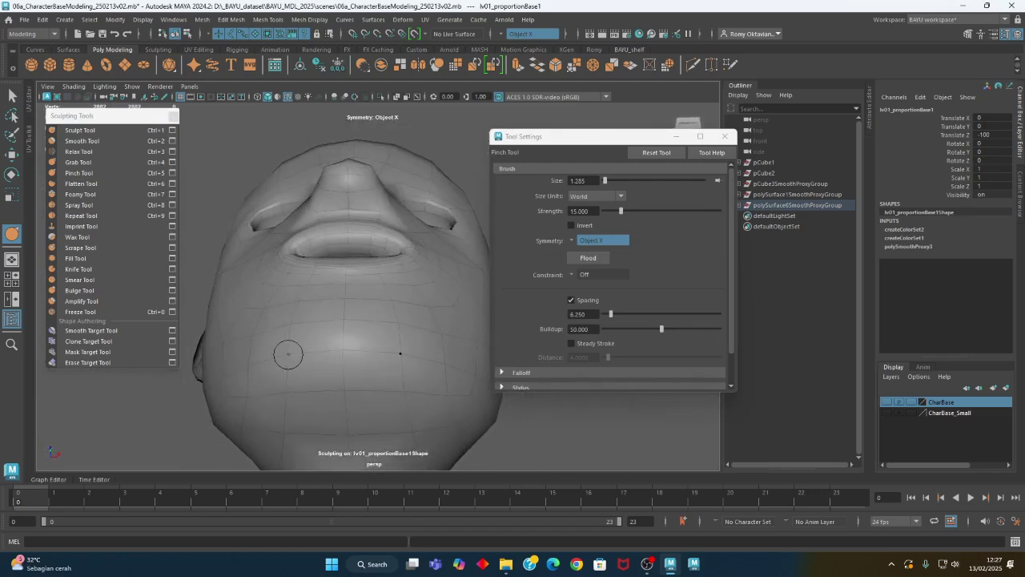
scroll(391, 300, up, 5)
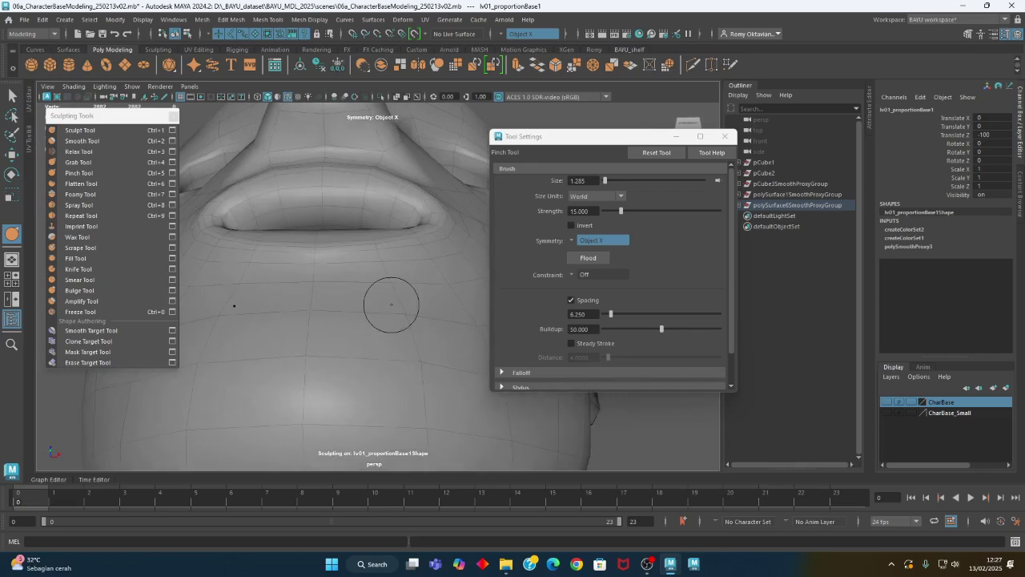
- Set the Sculpt tool direction to Z, enlarge the brush to 2.991, and shape the volume of the lips
click(94, 132)
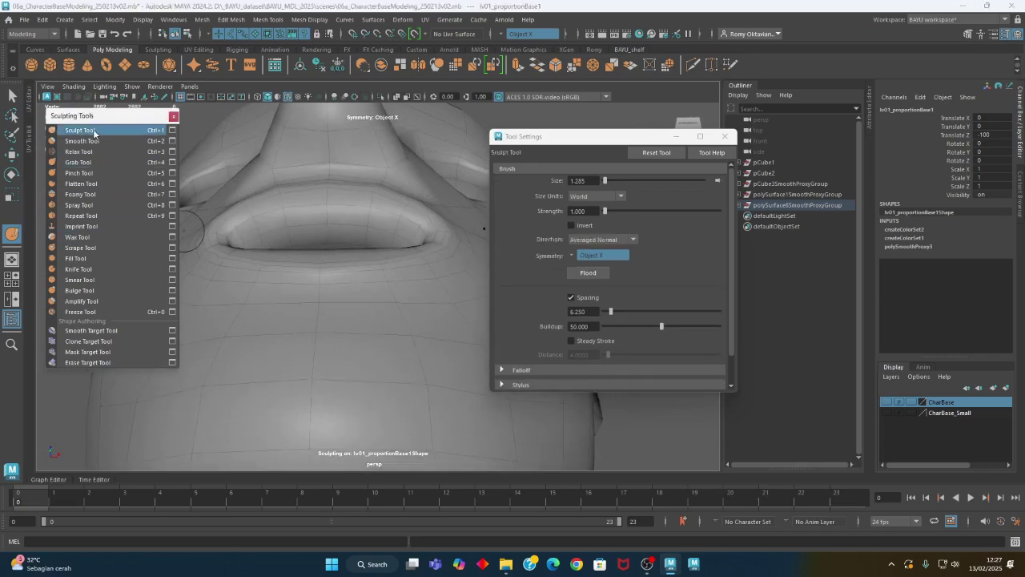
click(625, 240)
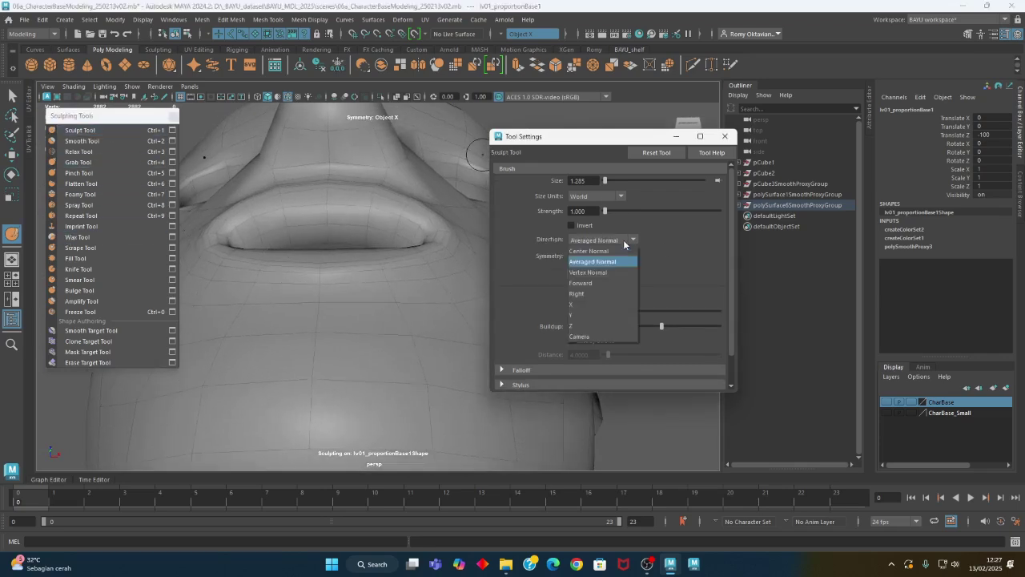
click(581, 328)
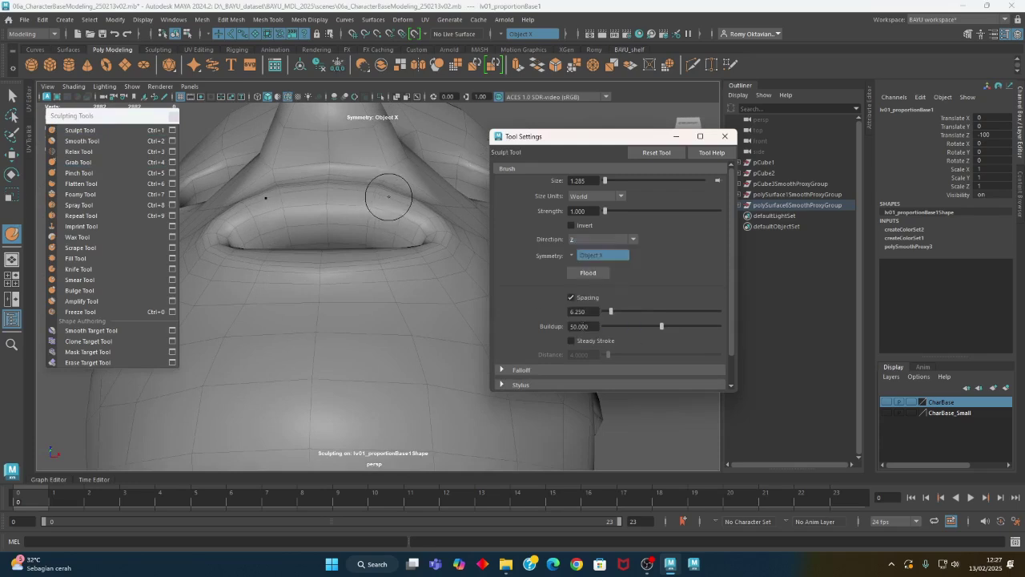
key(b)
mouse_move(317, 203)
mouse_down()
mouse_move(388, 202)
mouse_move(339, 184)
mouse_move(370, 186)
mouse_up()
mouse_move(395, 268)
alt+mouse_down()
mouse_move(393, 293)
mouse_move(393, 267)
mouse_move(403, 269)
mouse_move(338, 277)
mouse_move(370, 277)
alt+mouse_up()
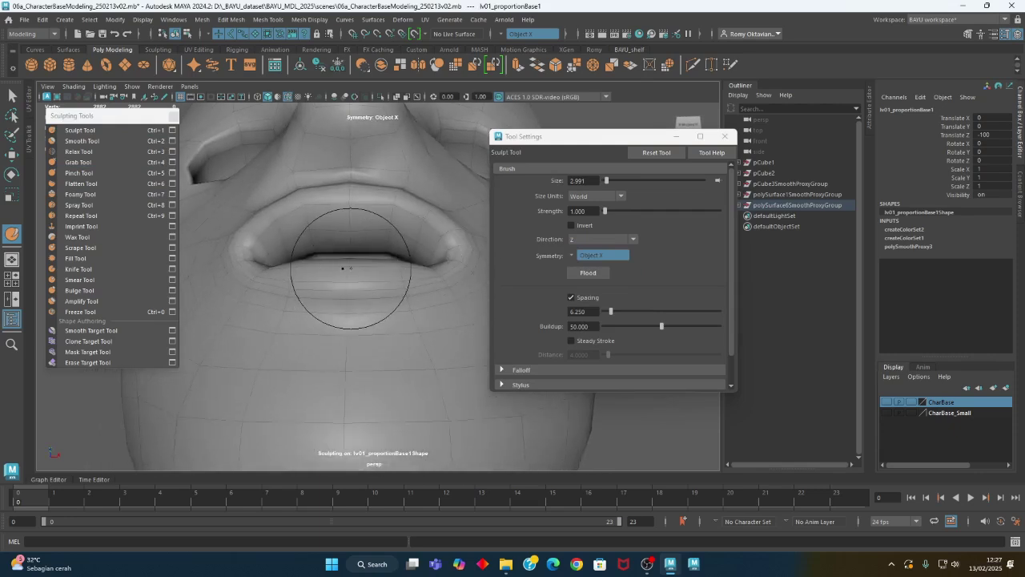
alt+drag(346, 268, 410, 277)
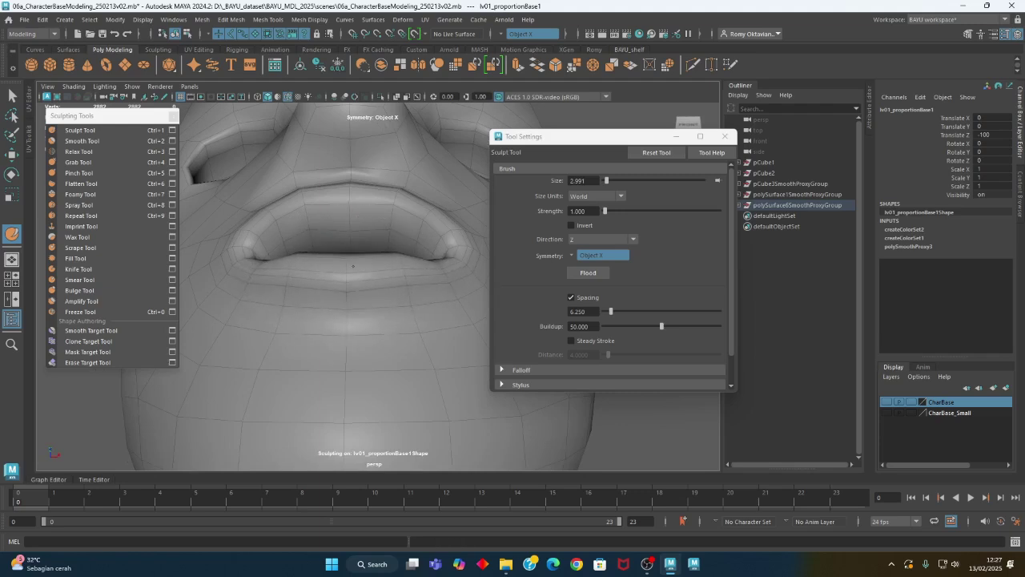
- Examine the lip shape in profile, from below and from the front
alt+drag(382, 270, 387, 340)
alt+middle_drag(388, 340, 366, 261)
alt+drag(366, 261, 309, 263)
alt+middle_drag(309, 264, 358, 285)
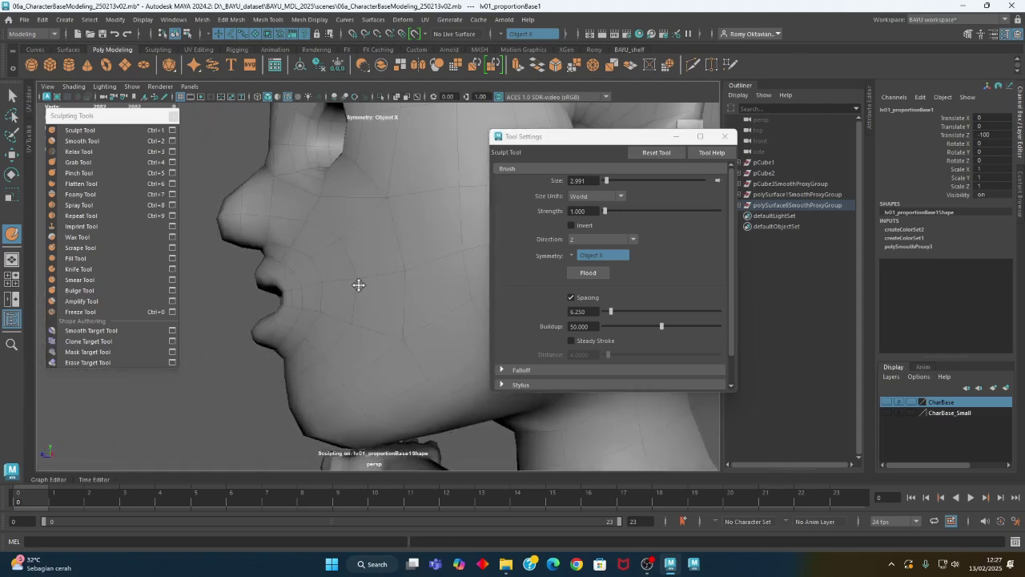
mouse_move(352, 282)
alt+mouse_down()
mouse_move(339, 264)
mouse_move(336, 282)
alt+mouse_up()
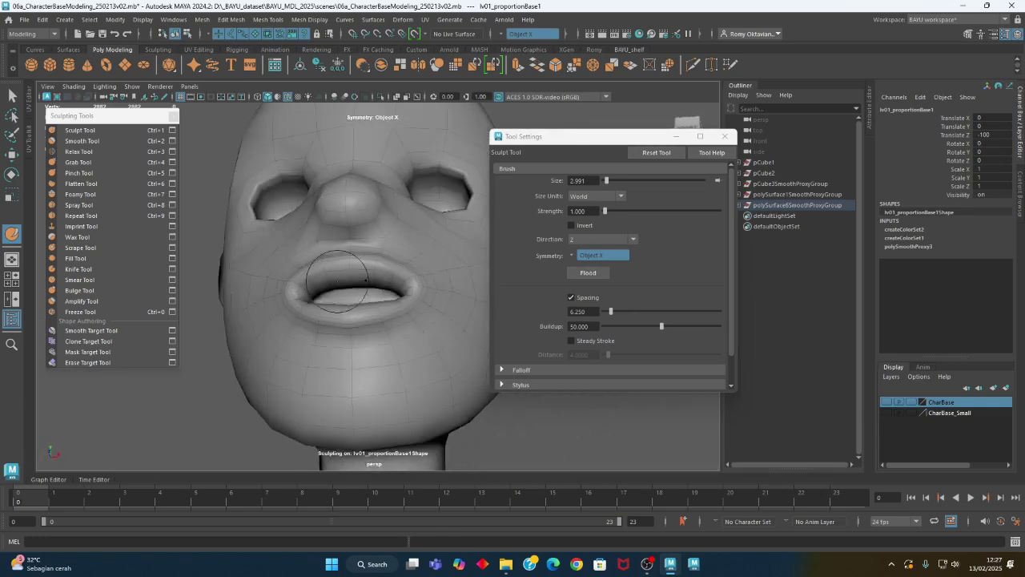
alt+right_drag(338, 282, 411, 266)
alt+drag(410, 266, 388, 265)
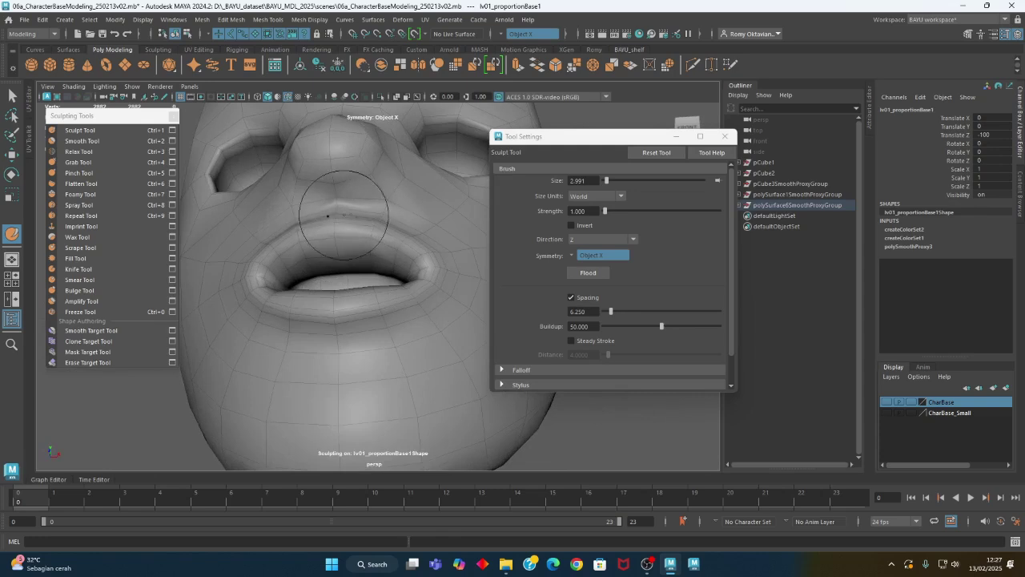
mouse_move(357, 206)
alt+mouse_down()
mouse_move(363, 293)
mouse_move(325, 304)
mouse_move(409, 300)
mouse_move(366, 297)
mouse_move(360, 251)
alt+mouse_up()
- Refine the lip outline and lower face using the Grab tool, enlarging the brush to 5.533
click(78, 162)
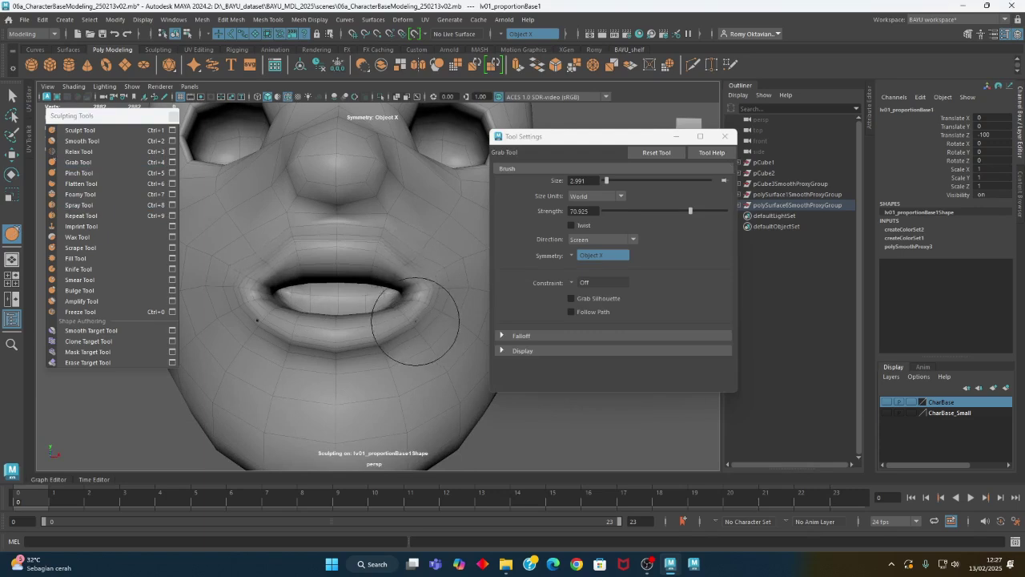
mouse_move(405, 321)
alt+mouse_down()
mouse_move(373, 349)
mouse_move(286, 347)
mouse_move(389, 309)
mouse_move(376, 322)
mouse_move(459, 313)
mouse_move(451, 332)
mouse_move(413, 319)
alt+mouse_up()
mouse_move(320, 194)
alt+mouse_down()
mouse_move(411, 270)
mouse_move(366, 236)
mouse_move(419, 245)
mouse_move(402, 249)
alt+mouse_up()
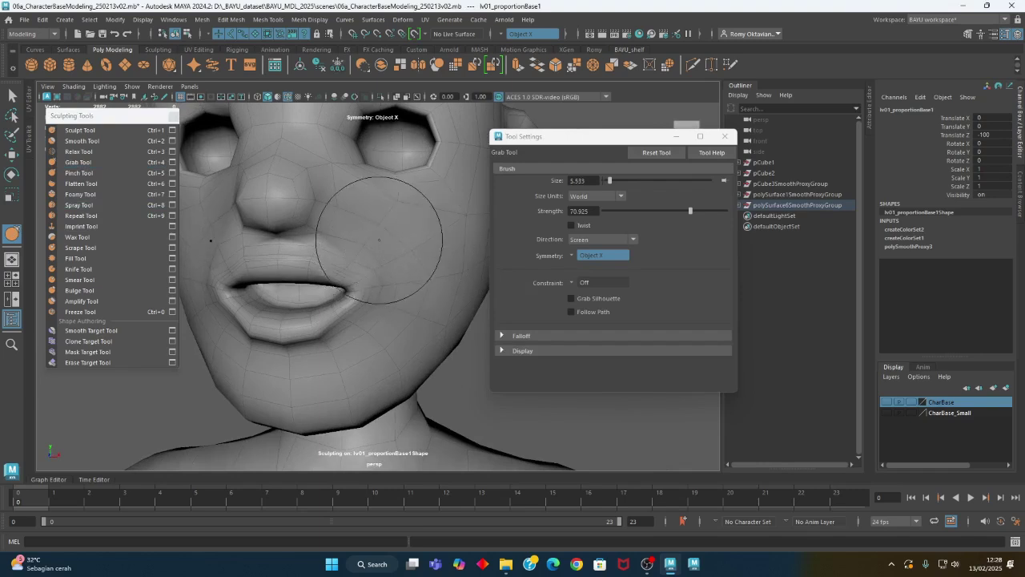
alt+middle_drag(401, 385, 320, 251)
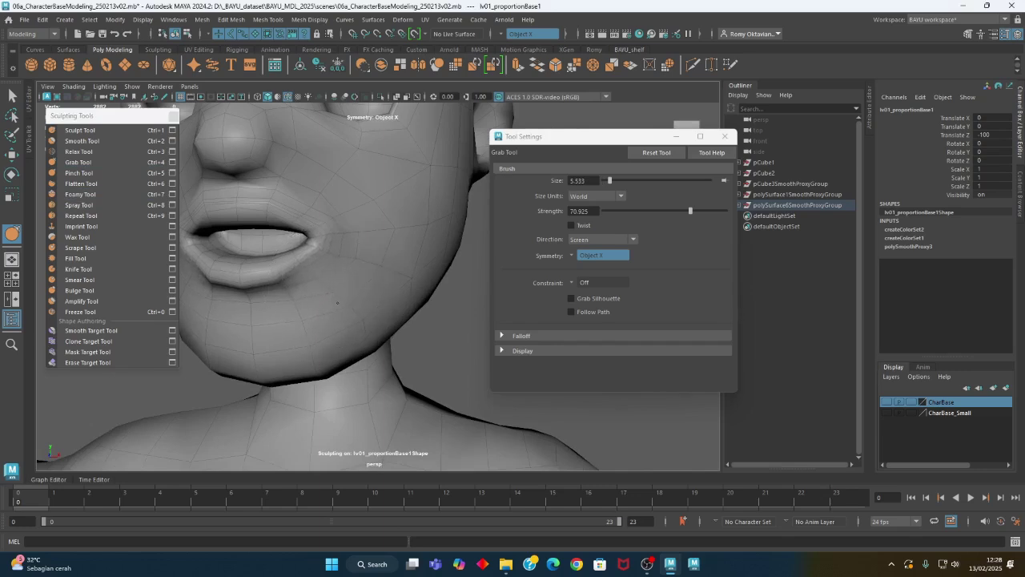
alt+right_drag(380, 232, 268, 294)
mouse_move(349, 327)
alt+mouse_down()
mouse_move(385, 320)
mouse_move(281, 293)
mouse_move(262, 315)
alt+mouse_up()
- Return to the Sculpt tool with Averaged Normal direction and refine the cheek volume with a brush size of 5.533
click(76, 130)
mouse_move(297, 240)
alt+mouse_down()
mouse_move(339, 309)
mouse_move(385, 265)
mouse_move(348, 250)
alt+mouse_up()
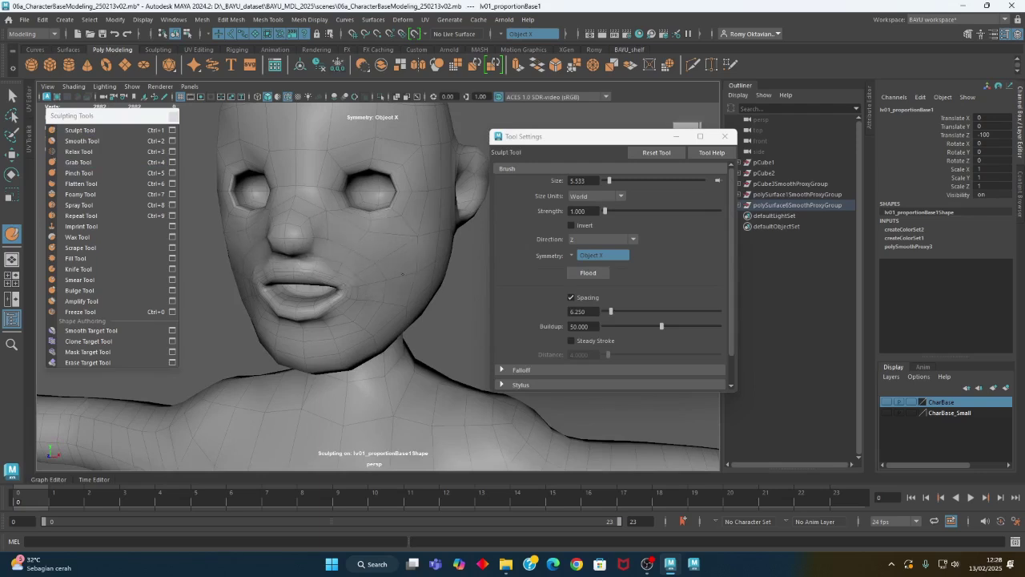
alt+drag(404, 295, 415, 251)
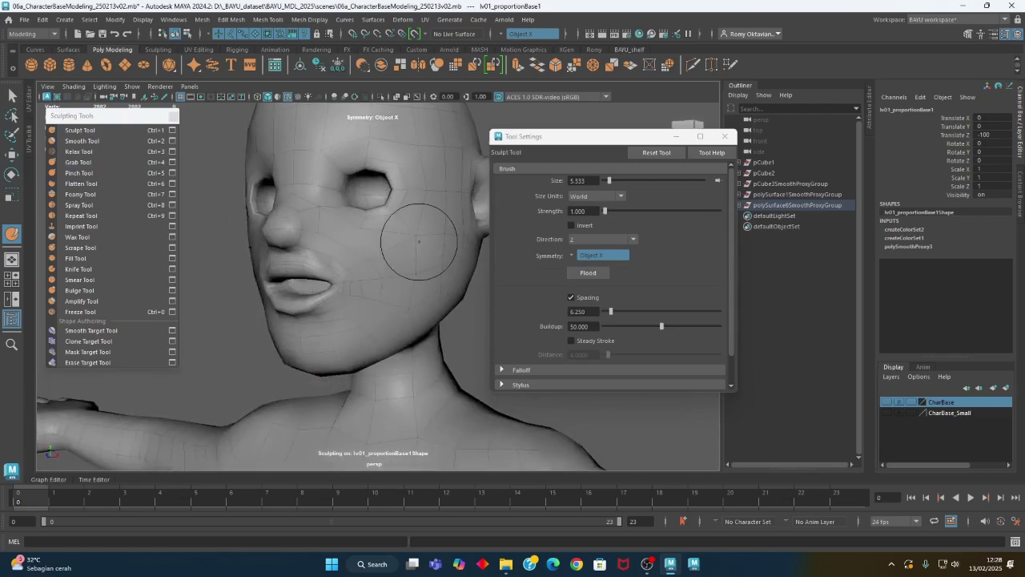
click(597, 239)
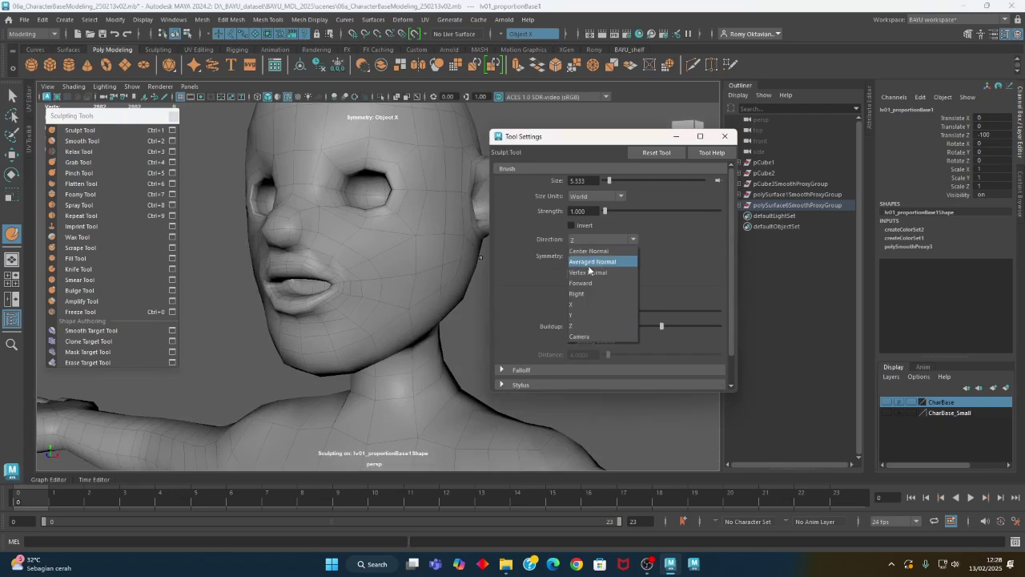
click(596, 258)
mouse_move(366, 248)
alt+mouse_down()
mouse_move(343, 248)
mouse_move(409, 241)
alt+mouse_up()
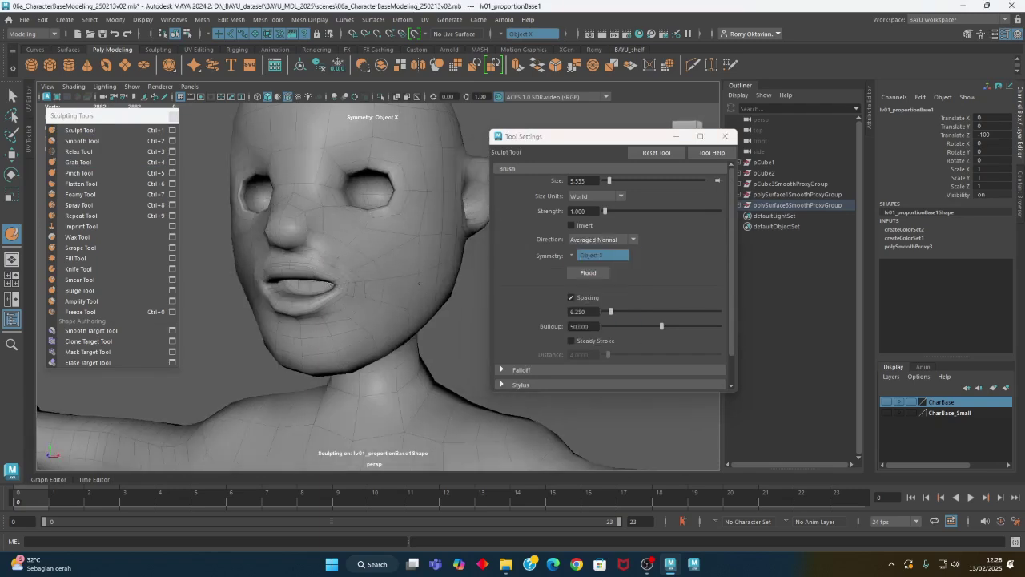
mouse_move(423, 290)
alt+mouse_down()
mouse_move(357, 283)
mouse_move(396, 281)
mouse_move(387, 282)
mouse_move(392, 300)
mouse_move(400, 284)
mouse_move(409, 290)
alt+mouse_up()
alt+middle_drag(409, 290, 378, 286)
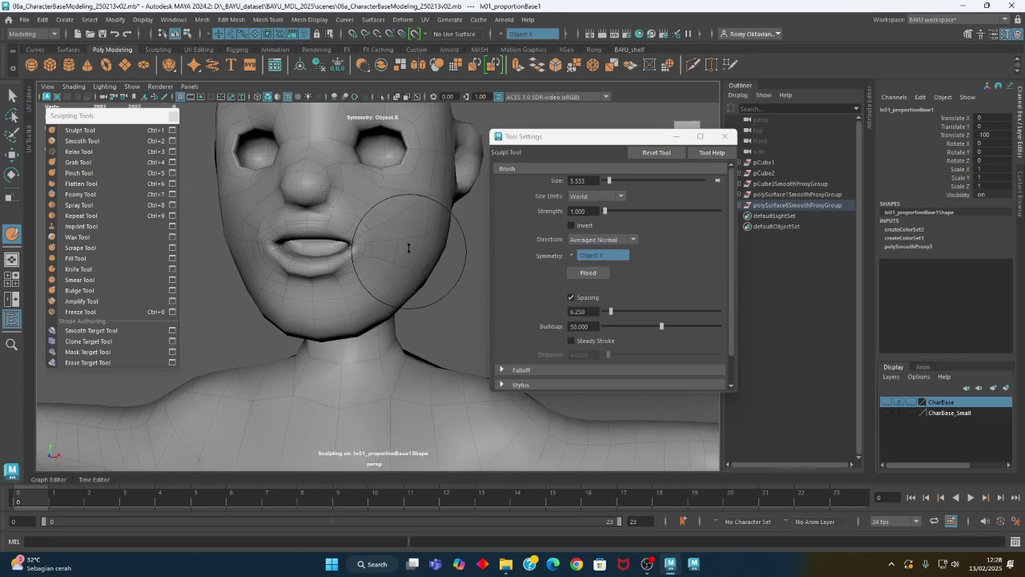
- Carve in the lower cheeks and jaw with the inverted Sculpt tool at a brush size of 8.216
click(571, 225)
alt+drag(435, 240, 441, 275)
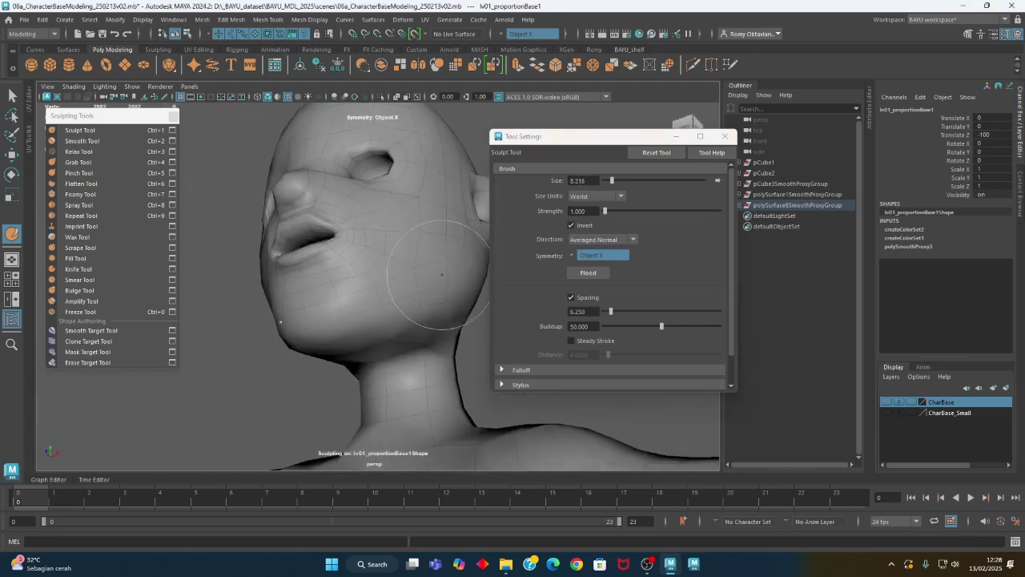
mouse_move(404, 313)
alt+mouse_down()
mouse_move(429, 341)
mouse_move(437, 331)
mouse_move(409, 325)
mouse_move(406, 347)
mouse_move(387, 273)
mouse_move(393, 282)
mouse_move(265, 240)
mouse_move(372, 218)
alt+mouse_up()
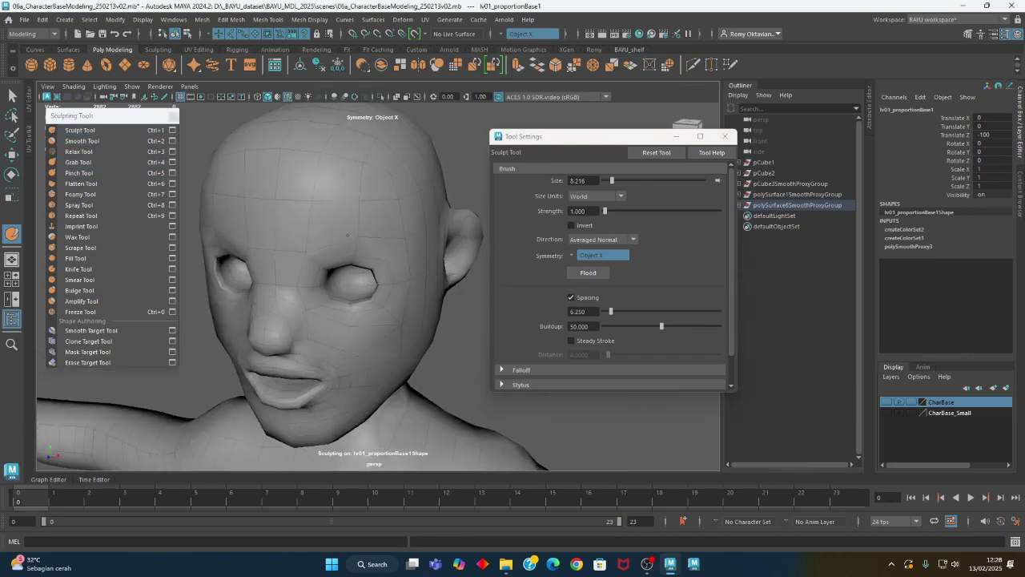
alt+drag(332, 250, 362, 238)
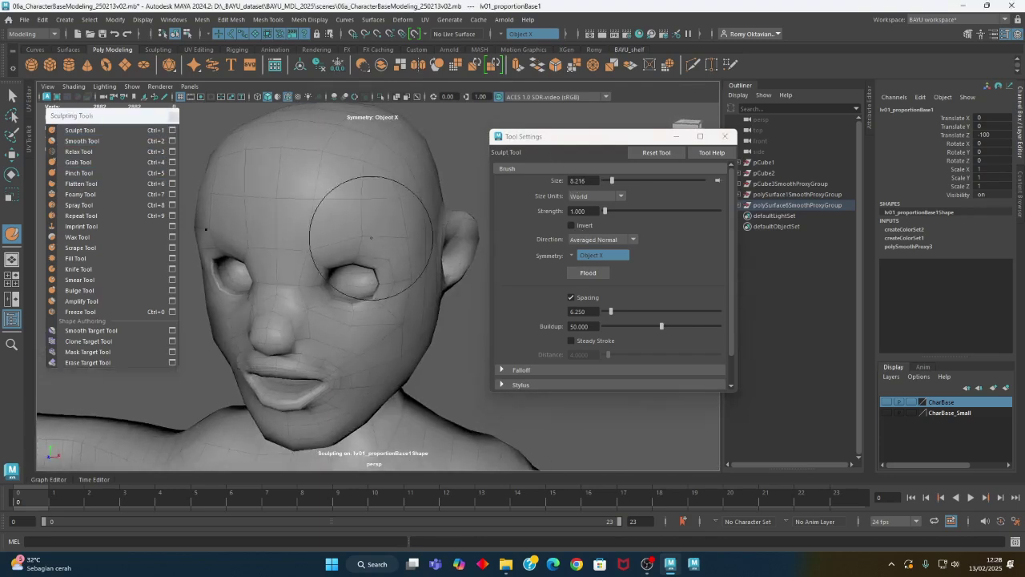
mouse_move(302, 268)
alt+mouse_down()
mouse_move(238, 259)
mouse_move(362, 291)
mouse_move(345, 280)
mouse_move(375, 287)
mouse_move(399, 239)
mouse_move(416, 265)
mouse_move(353, 273)
mouse_move(360, 325)
mouse_move(298, 318)
alt+mouse_up()
- Reduce the Sculpt brush to 3.193 and refine the upper lip contour around the mouth opening
scroll(259, 236, up, 3)
alt+middle_drag(259, 236, 262, 281)
alt+drag(262, 281, 411, 252)
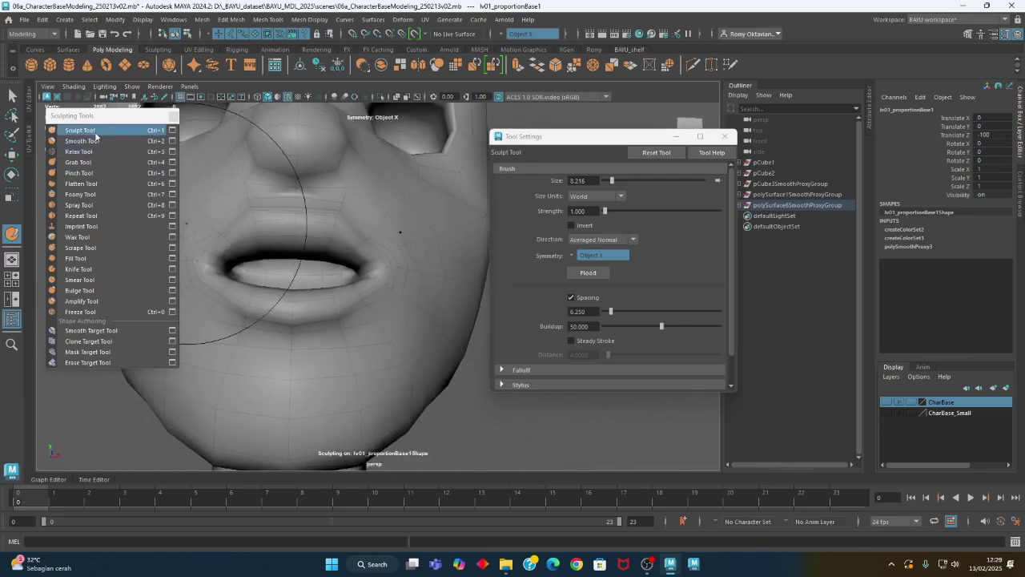
scroll(400, 240, down, 3)
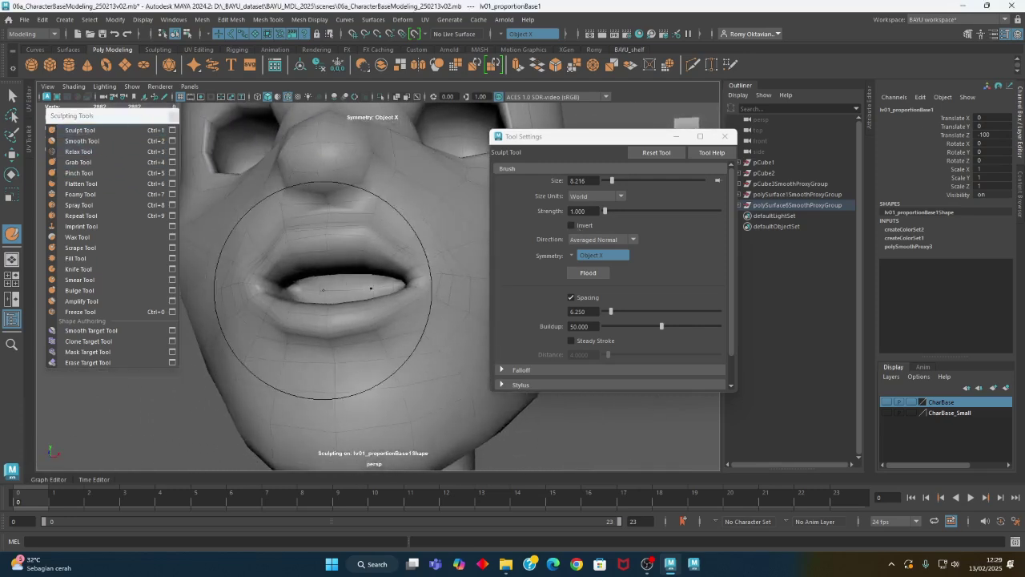
scroll(323, 290, up, 3)
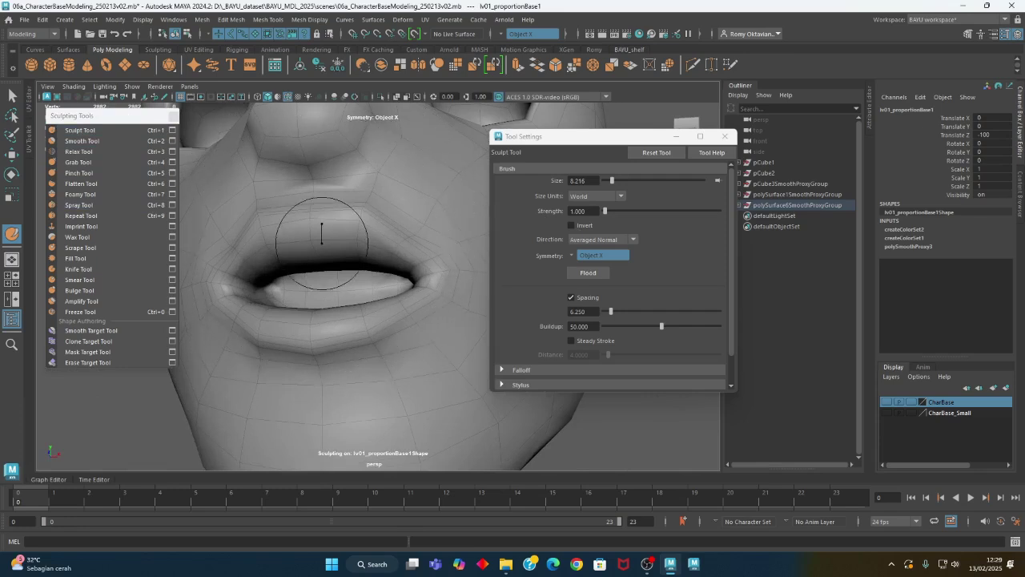
alt+drag(291, 272, 310, 254)
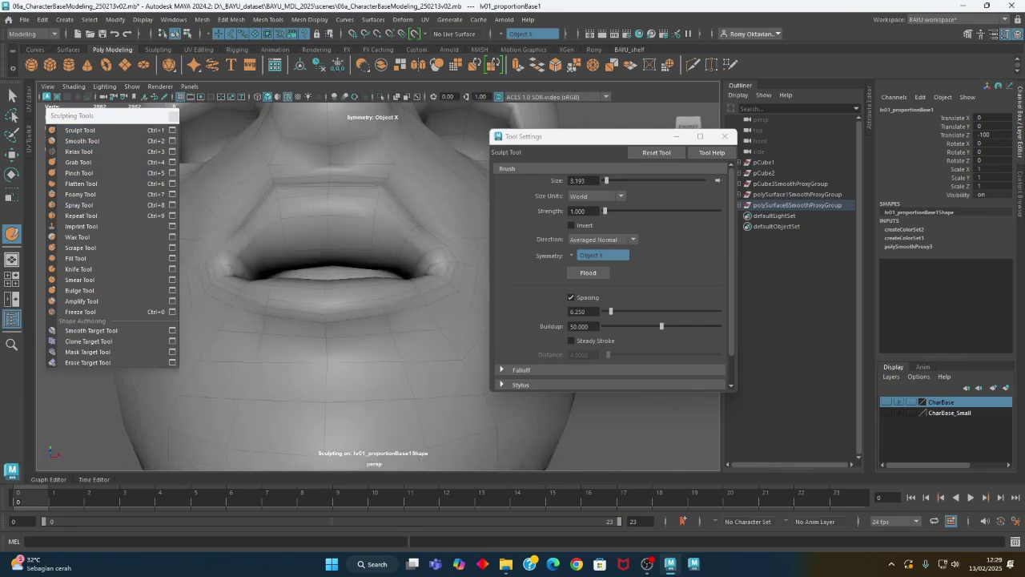
mouse_move(388, 270)
alt+mouse_down()
mouse_move(339, 299)
mouse_move(385, 299)
alt+mouse_up()
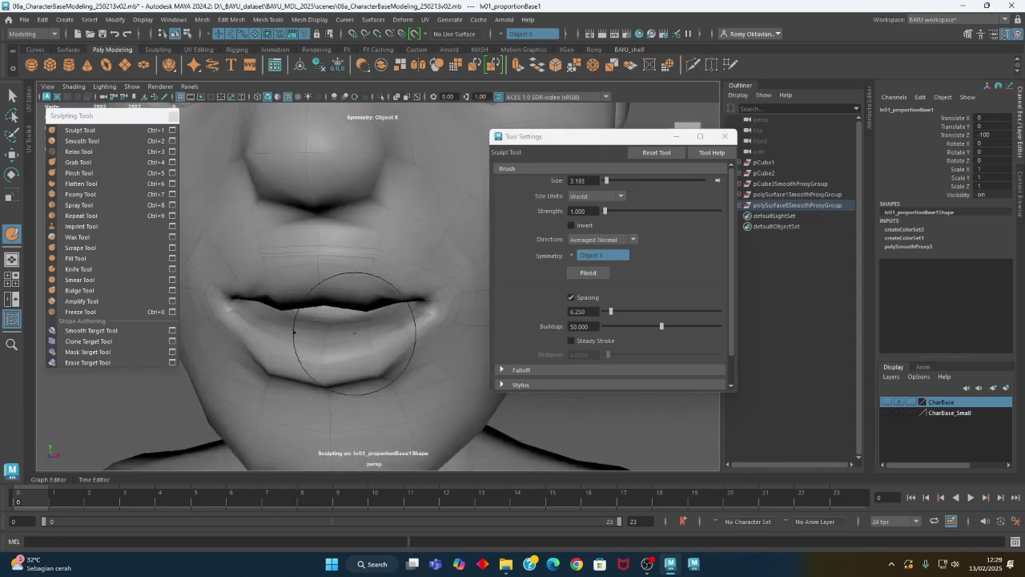
- Build up the lower lip with the Sculpt tool at a brush size of 3.193
mouse_move(358, 332)
mouse_down()
mouse_move(390, 322)
mouse_move(334, 315)
mouse_move(389, 313)
mouse_move(360, 276)
mouse_move(337, 289)
mouse_move(366, 252)
mouse_up()
scroll(380, 262, down, 3)
scroll(341, 293, up, 3)
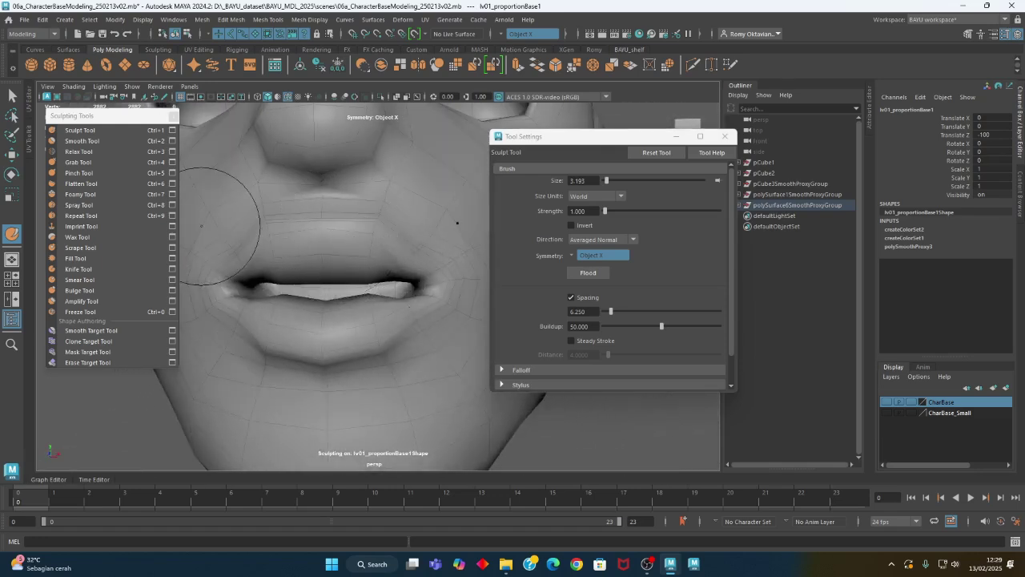
click(91, 130)
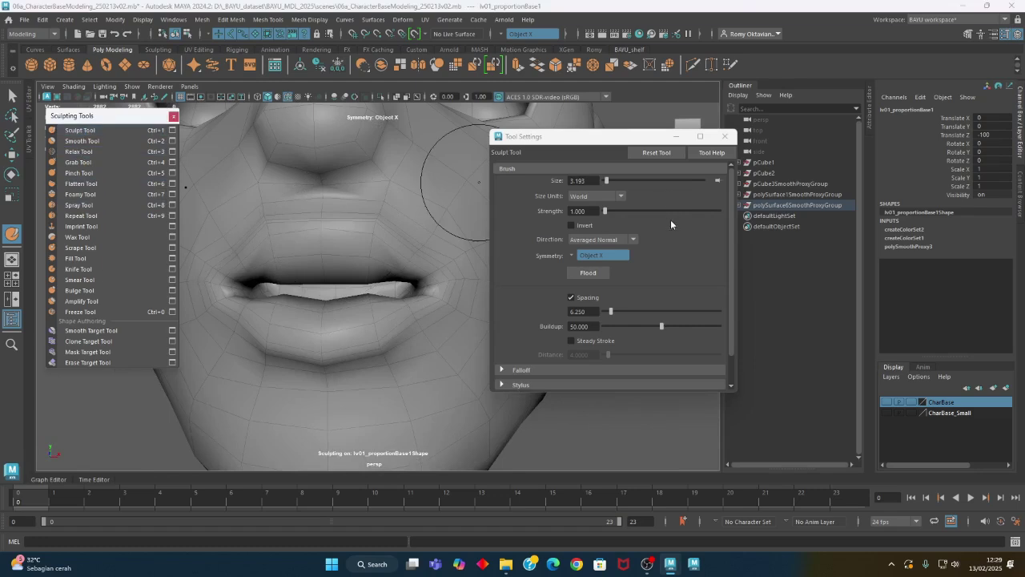
- Carve the area between nose and upper lip with the inverted Sculpt tool along Y at size 2.169, and smooth it
click(606, 239)
click(598, 314)
click(575, 226)
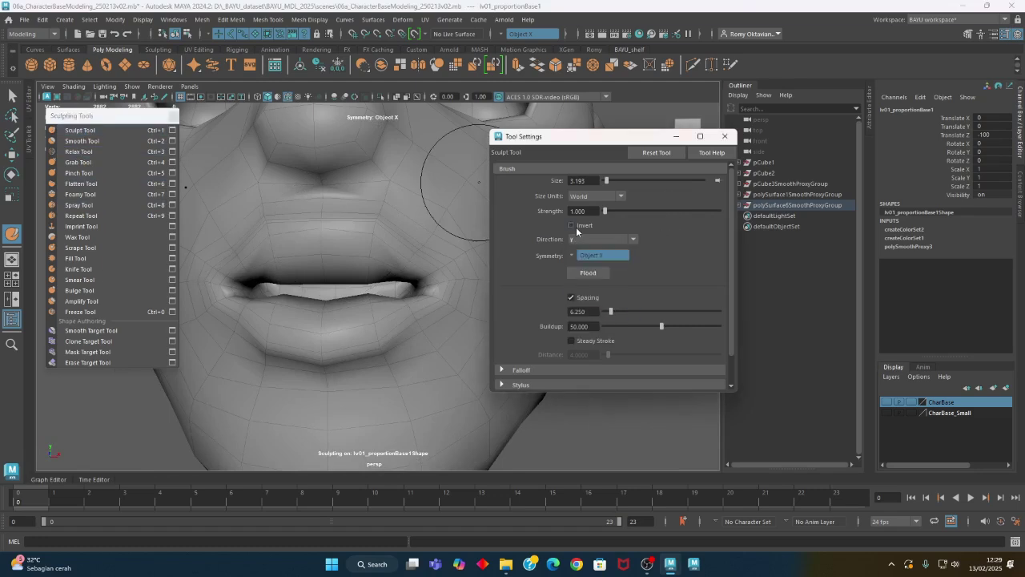
mouse_move(358, 249)
mouse_down()
mouse_move(366, 236)
mouse_move(327, 226)
mouse_up()
alt+drag(392, 268, 418, 268)
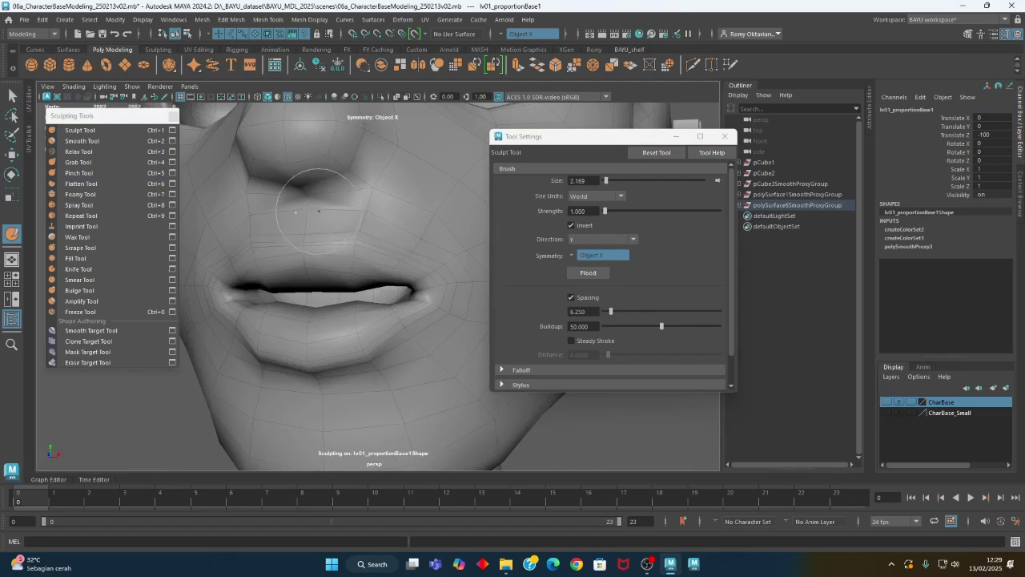
click(81, 141)
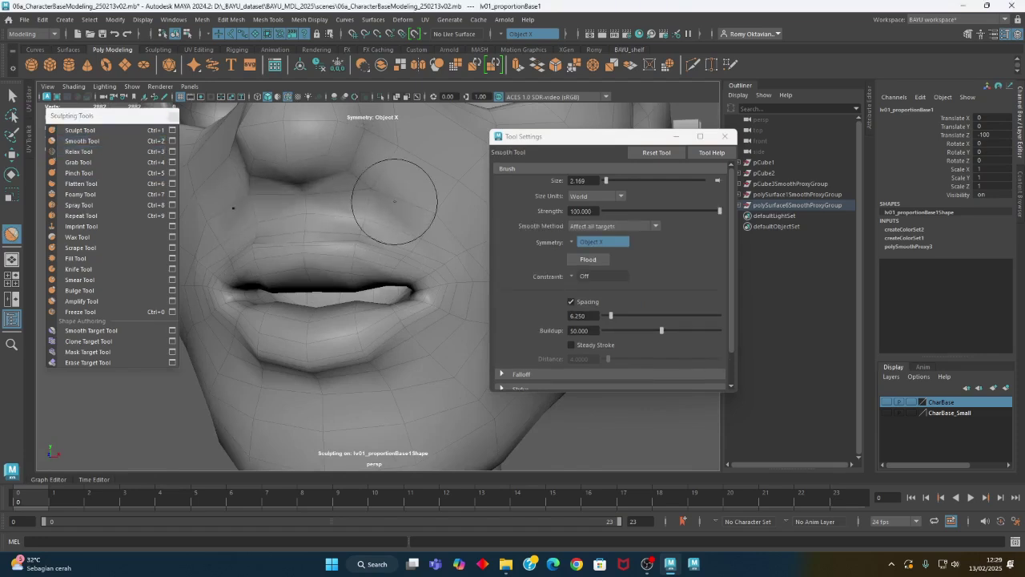
mouse_move(459, 305)
alt+mouse_down()
mouse_move(389, 359)
mouse_move(449, 362)
alt+mouse_up()
- Refine the upper lip with the non-inverted Sculpt tool in the Averaged Normal direction at size 2.169
click(80, 129)
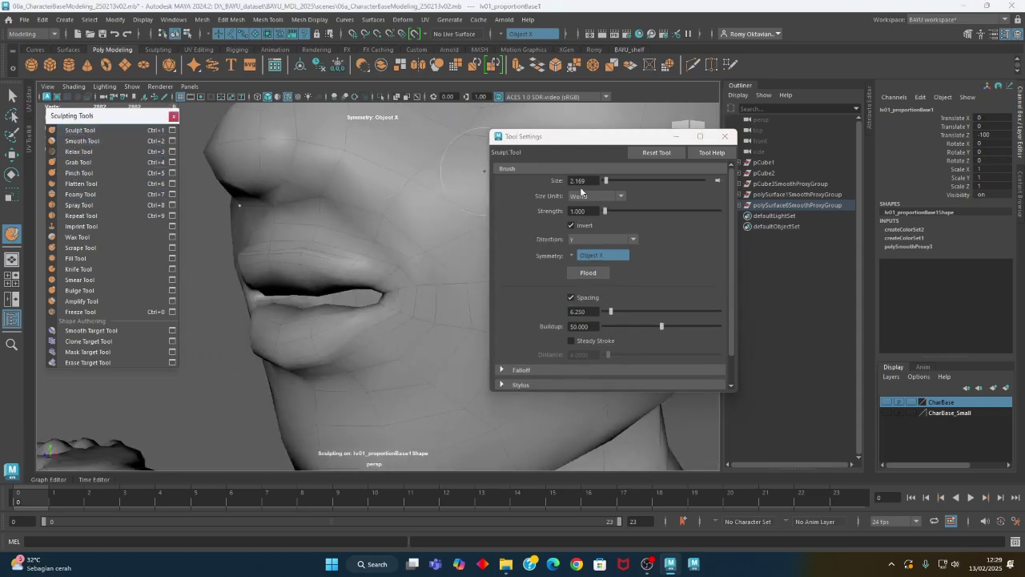
click(587, 225)
click(601, 238)
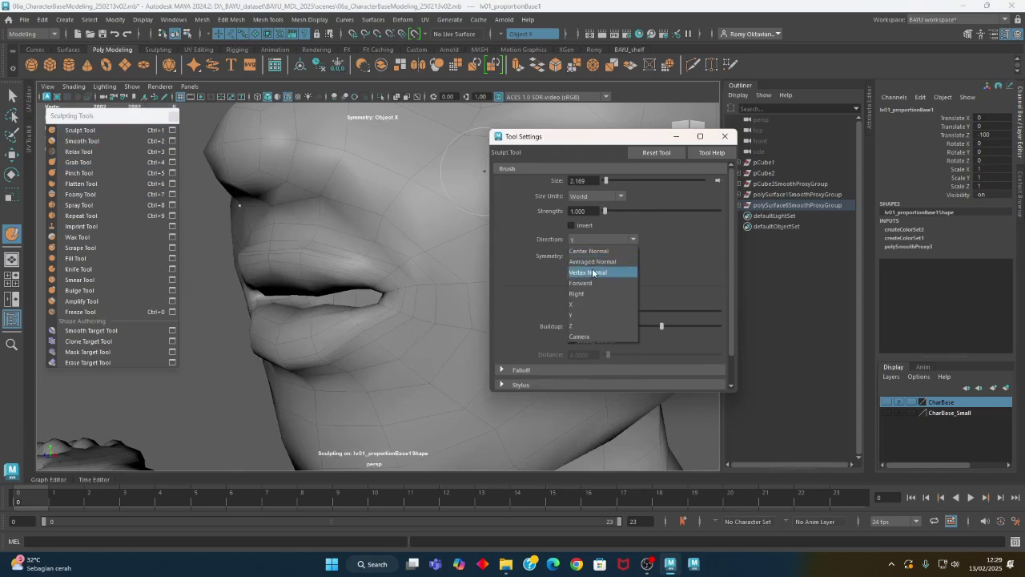
click(594, 272)
alt+drag(384, 239, 300, 248)
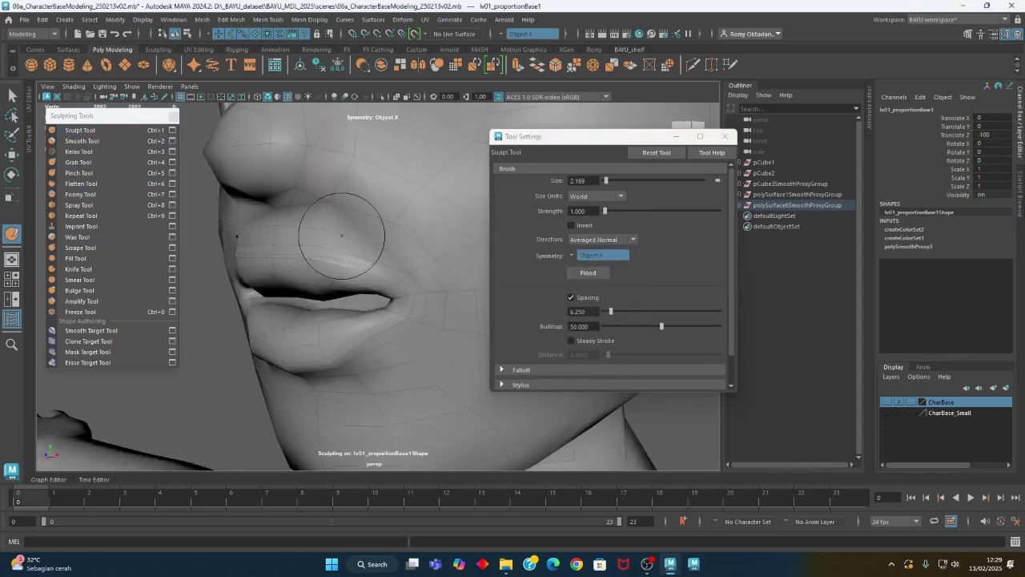
mouse_move(411, 245)
alt+mouse_down()
mouse_move(460, 267)
mouse_move(406, 239)
alt+mouse_up()
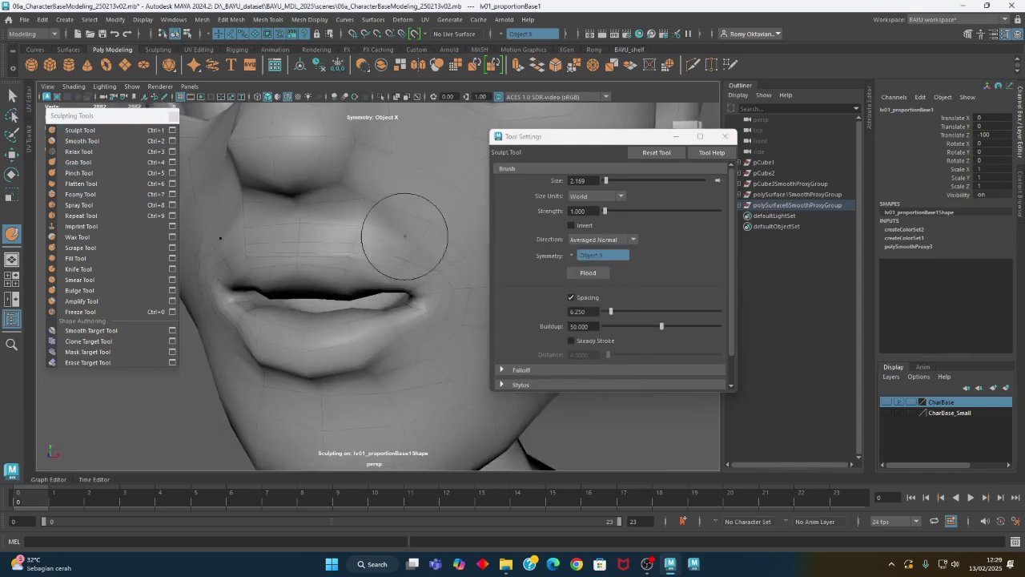
alt+drag(339, 261, 263, 259)
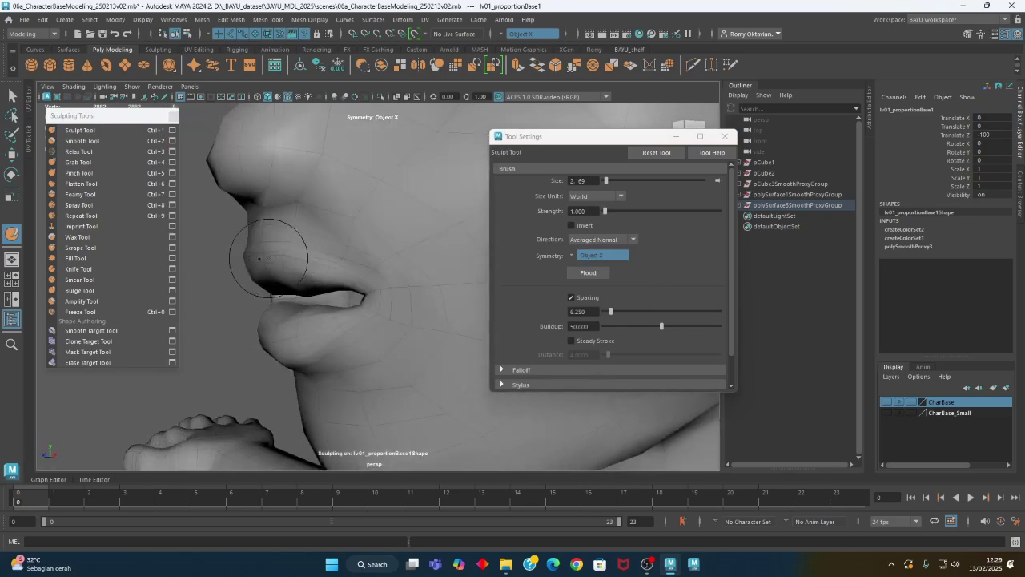
- Refine the mouth with the Sculpt tool along Z, and with the Pinch tool at size 3.573 and strength 15
click(593, 239)
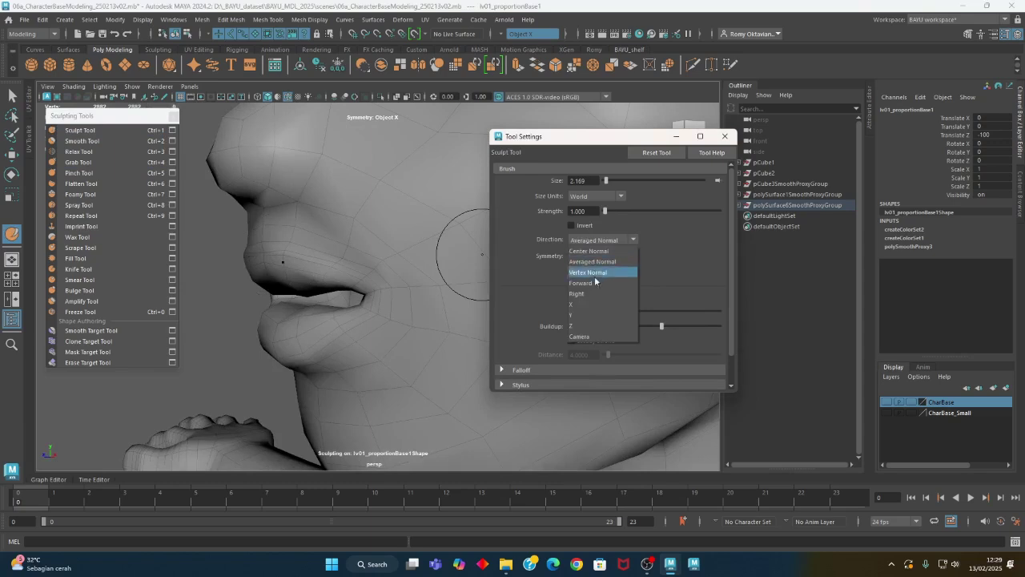
click(587, 325)
mouse_move(373, 256)
alt+mouse_down()
mouse_move(275, 222)
mouse_move(355, 270)
mouse_move(267, 254)
mouse_move(299, 293)
mouse_move(355, 296)
mouse_move(356, 317)
mouse_move(303, 346)
mouse_move(268, 339)
mouse_move(320, 350)
alt+mouse_up()
alt+right_drag(320, 350, 166, 334)
mouse_move(240, 344)
alt+mouse_down()
mouse_move(424, 360)
mouse_move(361, 328)
mouse_move(404, 327)
alt+mouse_up()
click(79, 173)
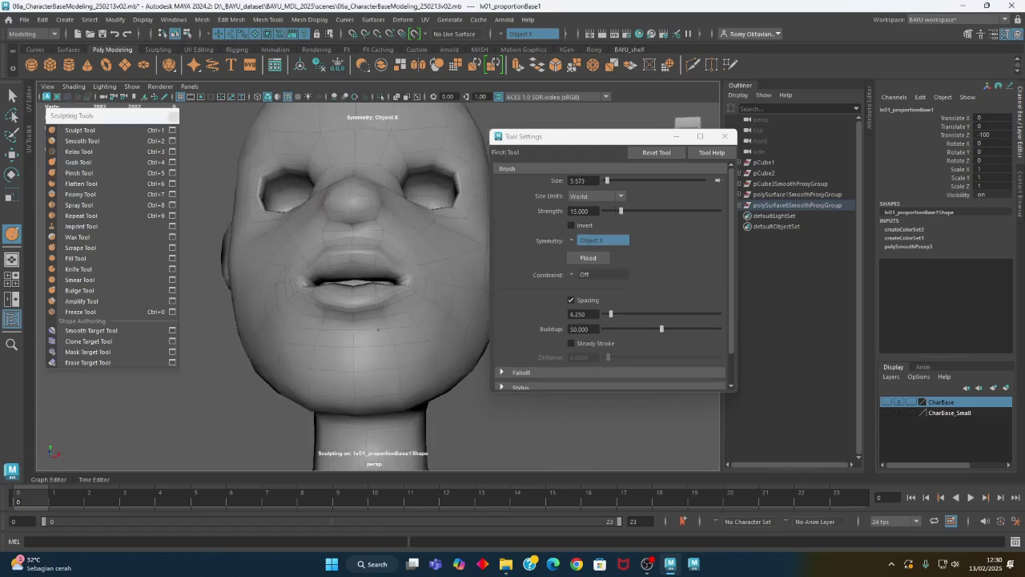
key(3)
alt+drag(385, 329, 353, 307)
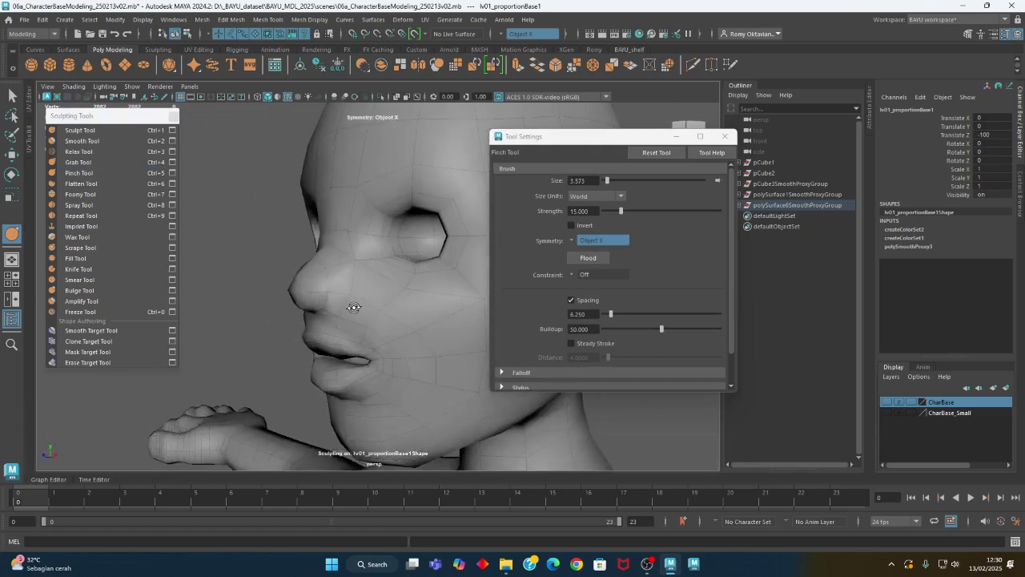
- Reshape the nose with the Grab tool at strength 70.925, using brush sizes of 3.573 and 4.824
click(56, 162)
mouse_move(377, 269)
alt+mouse_down()
mouse_move(343, 268)
mouse_move(327, 282)
alt+mouse_up()
alt+right_drag(327, 282, 350, 273)
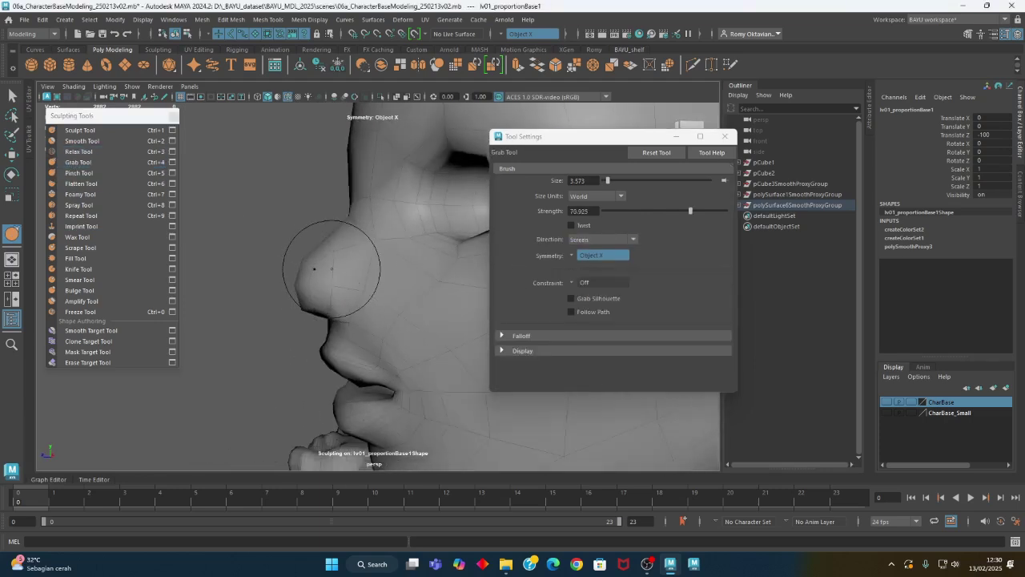
mouse_move(335, 268)
mouse_down()
mouse_move(449, 256)
mouse_move(446, 267)
mouse_move(395, 284)
mouse_move(403, 299)
mouse_move(275, 300)
mouse_move(394, 264)
mouse_move(424, 273)
mouse_move(405, 268)
mouse_up()
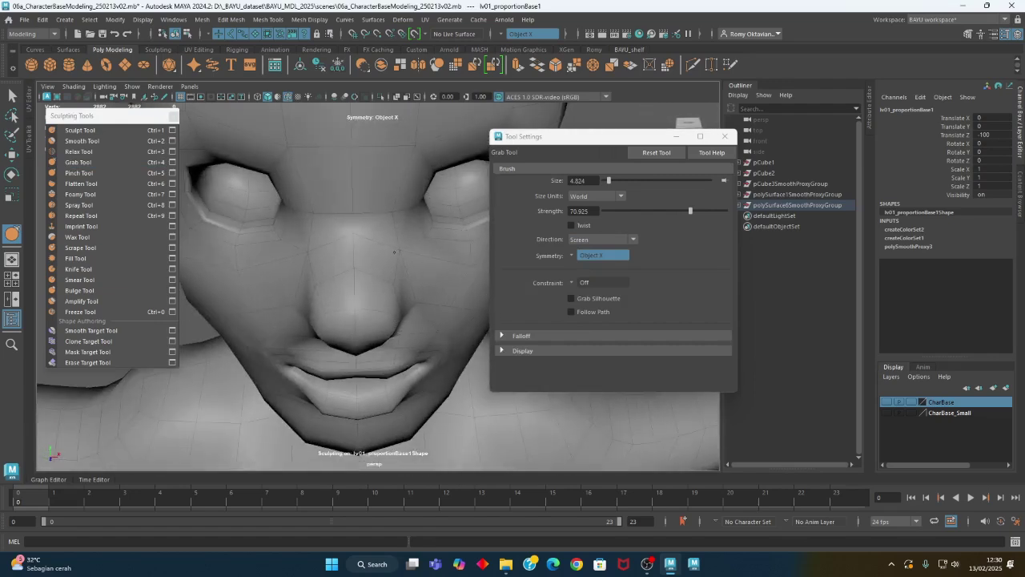
mouse_move(436, 318)
alt+mouse_down()
mouse_move(343, 283)
mouse_move(373, 291)
mouse_move(256, 314)
mouse_move(320, 297)
mouse_move(304, 316)
mouse_move(214, 316)
alt+mouse_up()
mouse_move(213, 315)
alt+right_down()
mouse_move(561, 295)
mouse_move(348, 281)
alt+right_up()
mouse_move(259, 230)
alt+mouse_down()
mouse_move(248, 265)
mouse_move(239, 258)
mouse_move(283, 279)
mouse_move(386, 267)
mouse_move(358, 298)
mouse_move(369, 293)
mouse_move(391, 267)
mouse_move(355, 277)
mouse_move(384, 263)
mouse_move(313, 235)
mouse_move(334, 251)
mouse_move(337, 165)
mouse_move(423, 250)
alt+mouse_up()
- Try refining the face with the Sculpt tool along Z at size 4.824, and undo the stroke
click(88, 130)
key(ctrl+z)
alt+right_drag(430, 247, 310, 260)
alt+drag(310, 260, 318, 273)
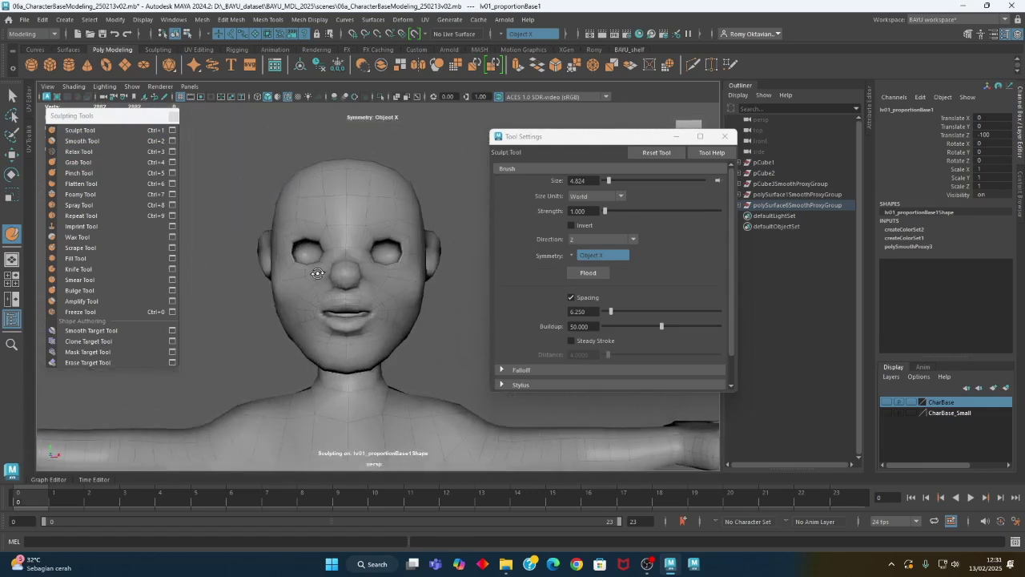
- Smooth the face at brush size 12.158, undo the full-strength stroke, and continue with a lower Smooth tool strength
click(81, 140)
mouse_move(343, 229)
alt+mouse_down()
mouse_move(328, 265)
mouse_move(462, 293)
mouse_move(442, 302)
mouse_move(435, 289)
mouse_move(428, 344)
alt+mouse_up()
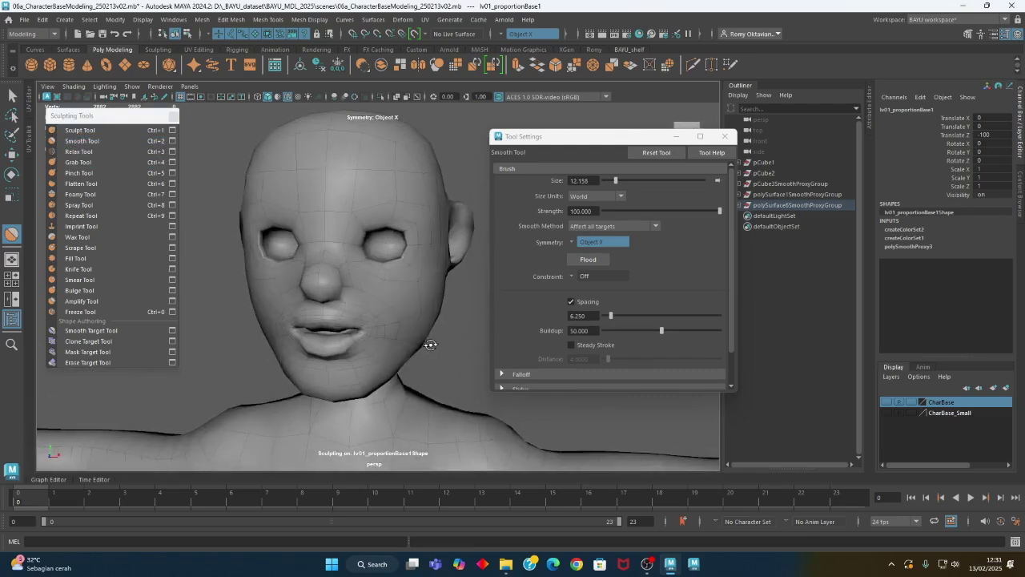
key(ctrl+z)
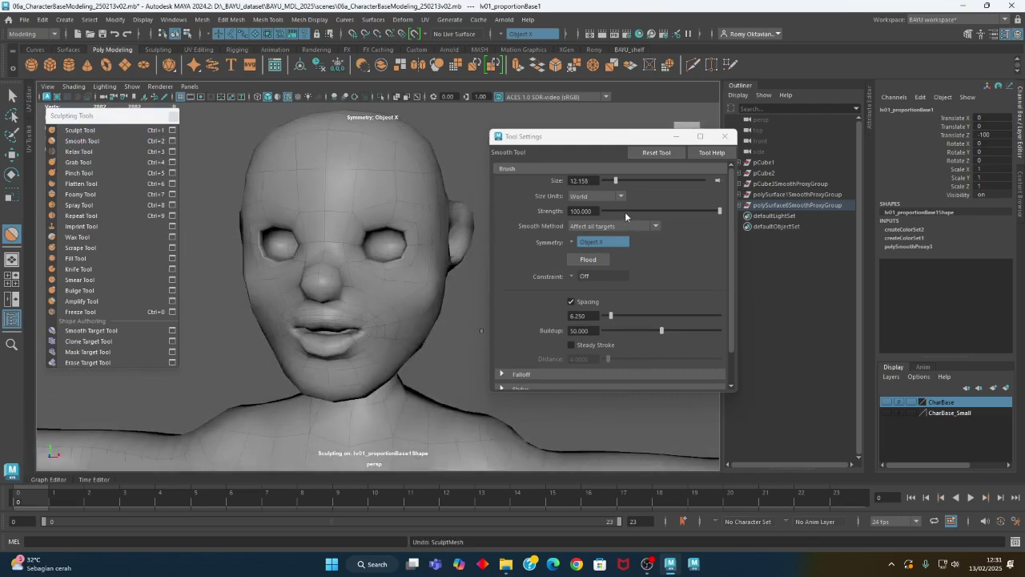
click(82, 141)
click(617, 210)
mouse_move(389, 271)
alt+mouse_down()
mouse_move(381, 277)
mouse_move(480, 321)
mouse_move(404, 314)
mouse_move(355, 360)
mouse_move(380, 337)
mouse_move(451, 337)
mouse_move(480, 295)
alt+mouse_up()
- Leave sculpting mode, deselect the character mesh, and close the brush settings and sculpting tool list
click(725, 136)
alt+drag(394, 297, 467, 311)
key(w)
click(495, 309)
click(428, 274)
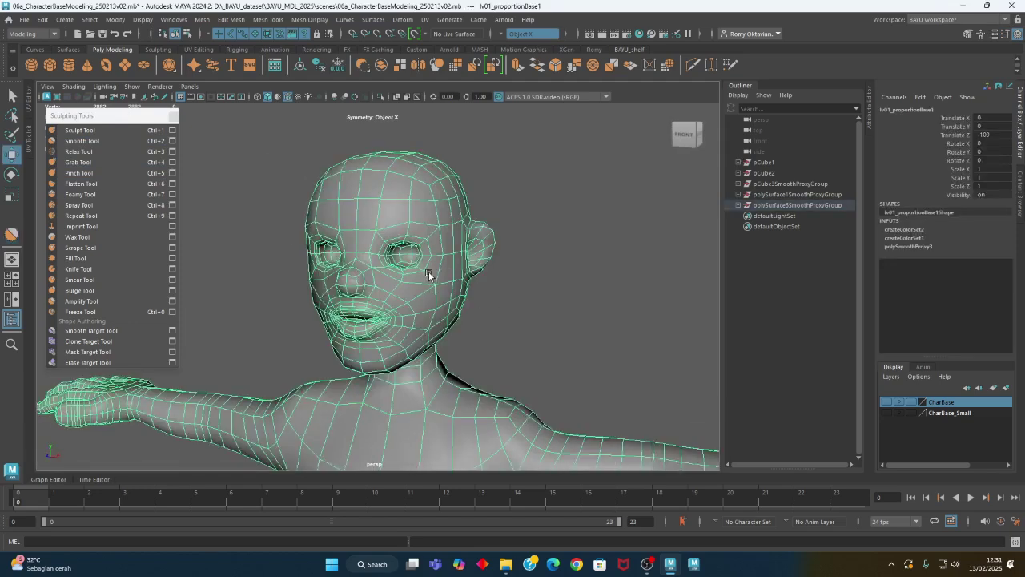
click(564, 300)
mouse_move(564, 300)
alt+mouse_down()
mouse_move(518, 334)
mouse_move(561, 346)
mouse_move(464, 336)
alt+mouse_up()
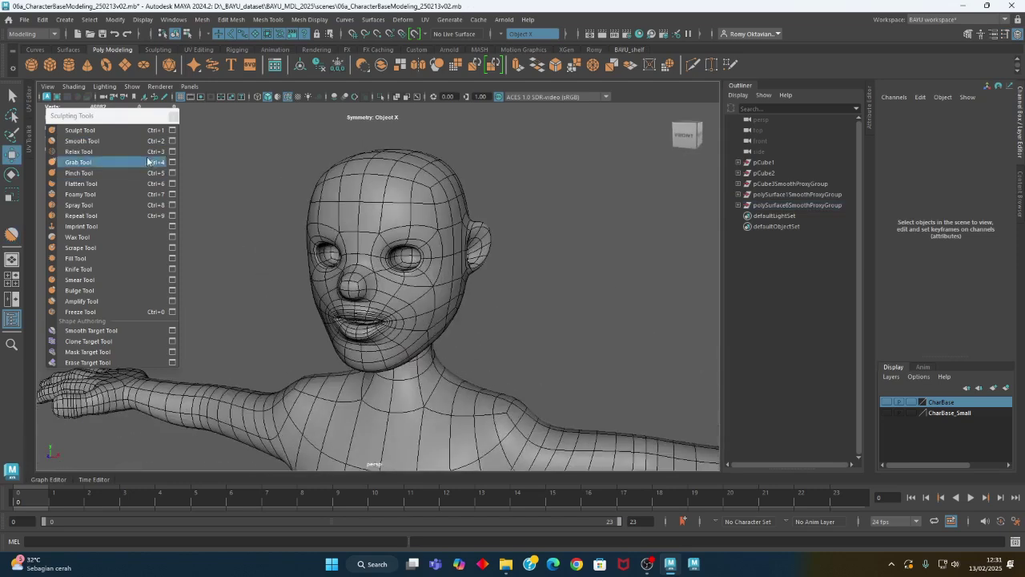
click(173, 116)
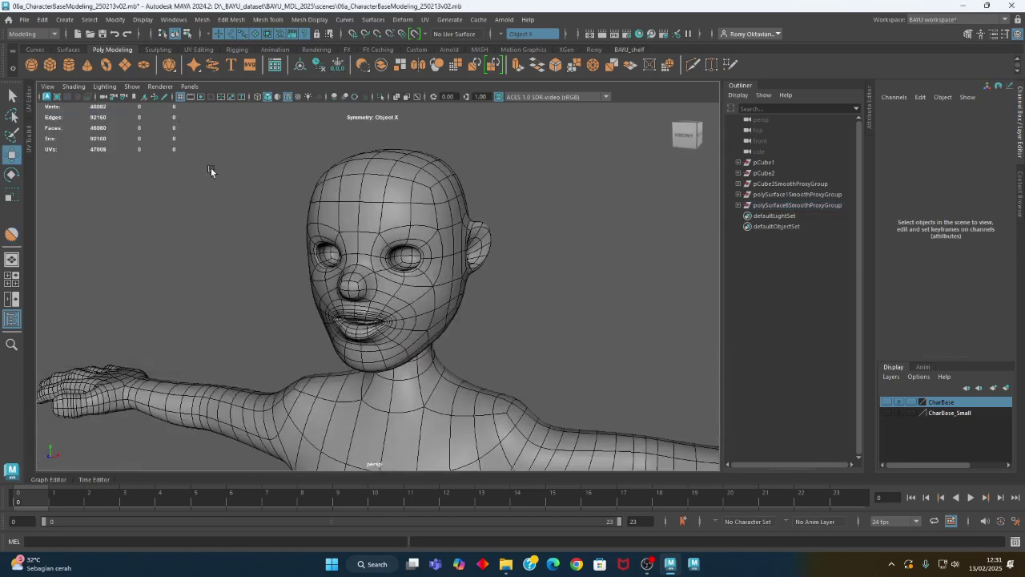
- Create a Z-axis polygon sphere with radius 1 and 20 divisions, and raise it to the head at Y 285.093, Z -81.043
click(64, 20)
mouse_move(132, 61)
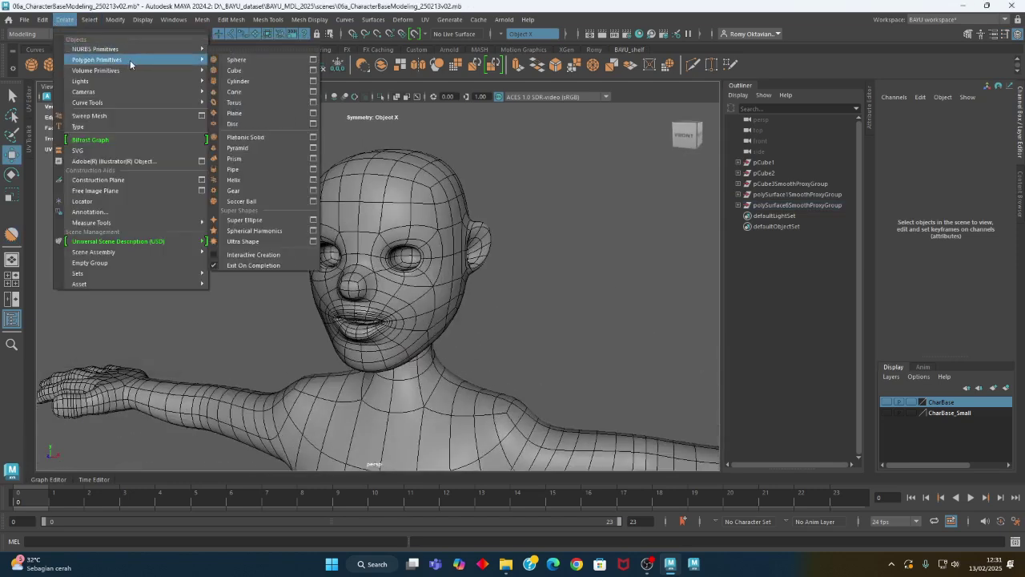
click(312, 61)
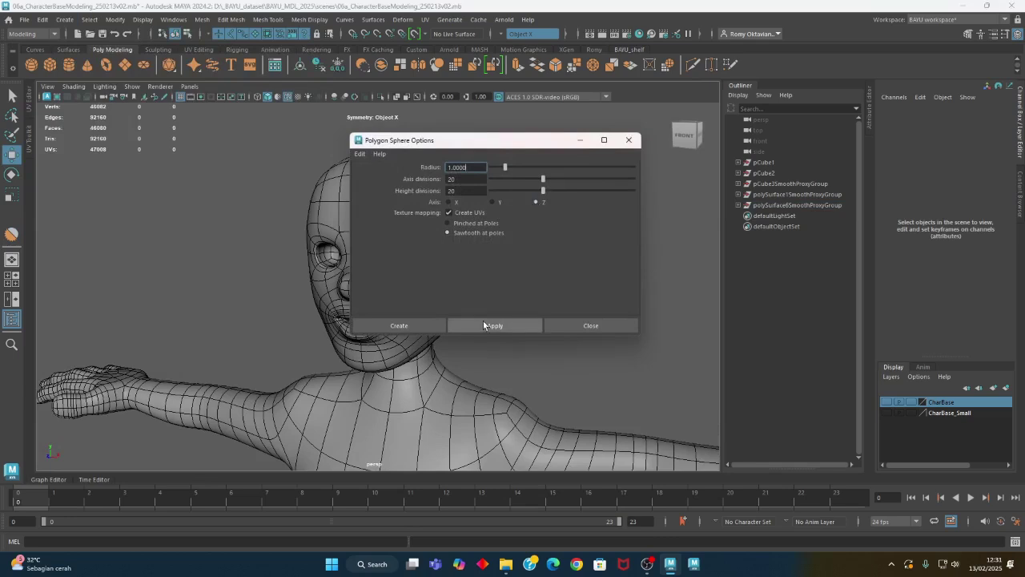
click(429, 324)
scroll(499, 329, down, 5)
scroll(312, 408, down, 2)
alt+drag(311, 408, 385, 337)
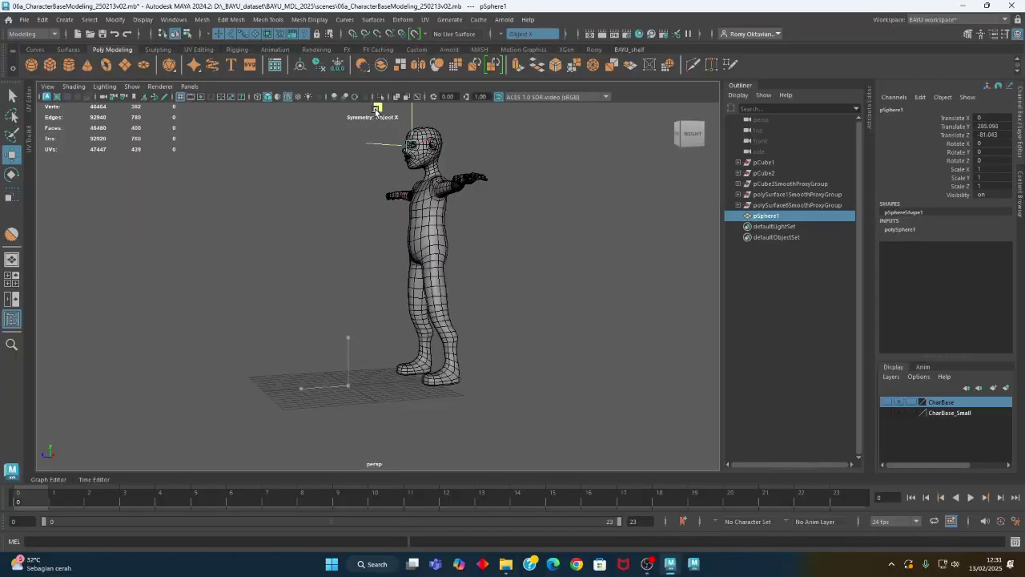
- Move the sphere forward to Z -78.407 in the side view, and show wireframe on the shaded meshes
key(space)
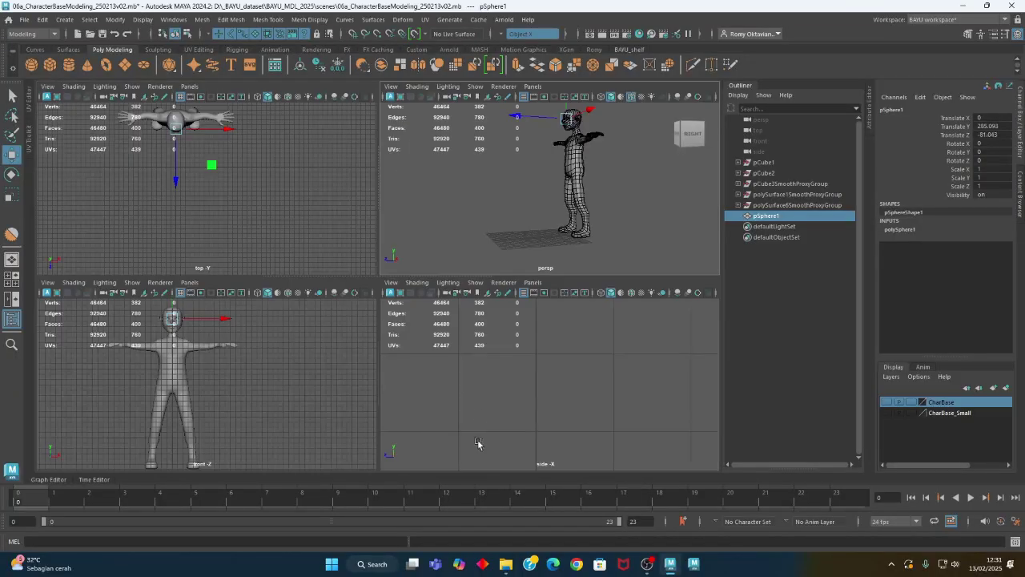
click(467, 411)
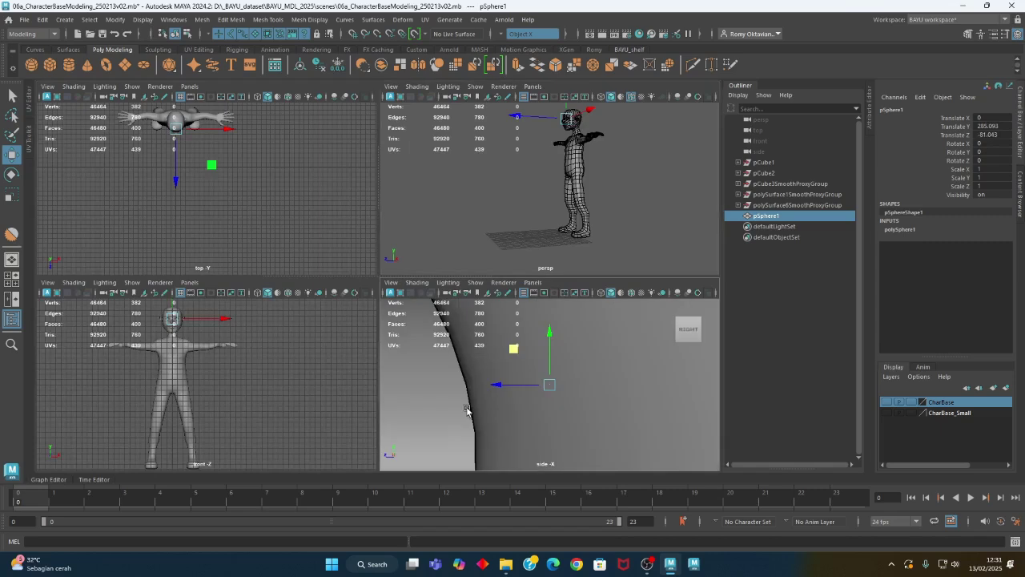
key(space)
scroll(224, 337, down, 5)
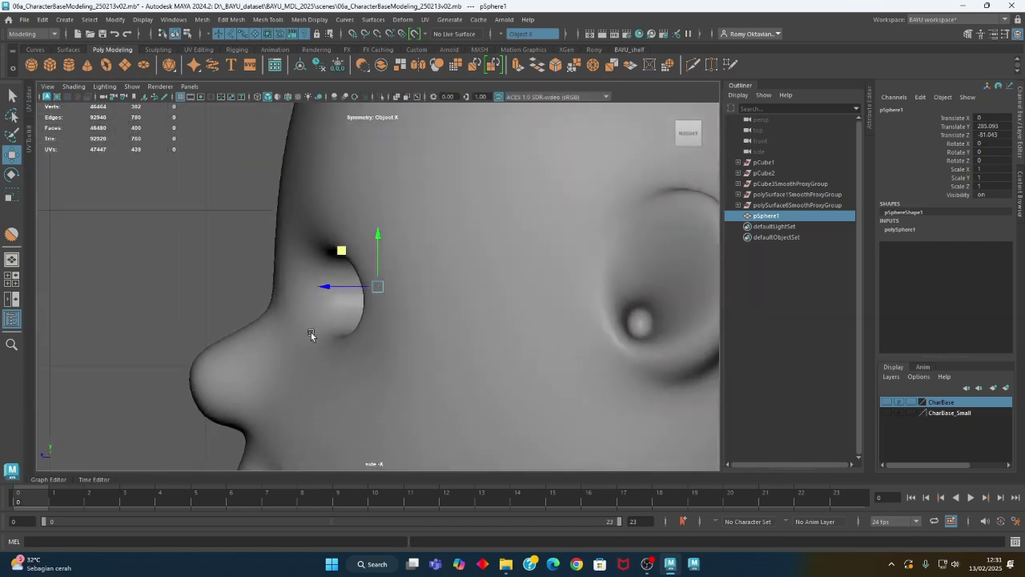
drag(330, 288, 284, 288)
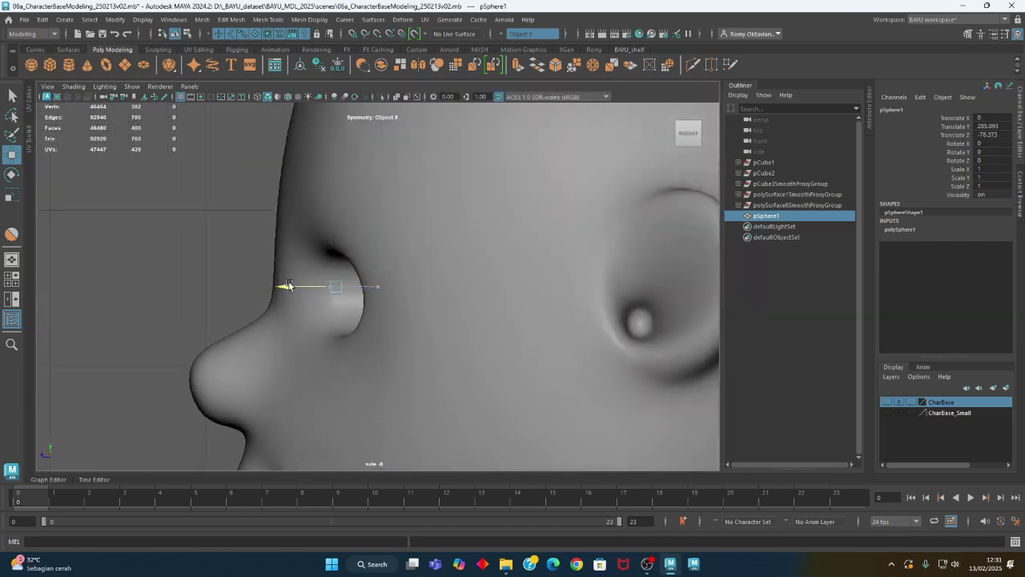
click(288, 97)
- Set the eyeball sphere's radius to 5
click(920, 229)
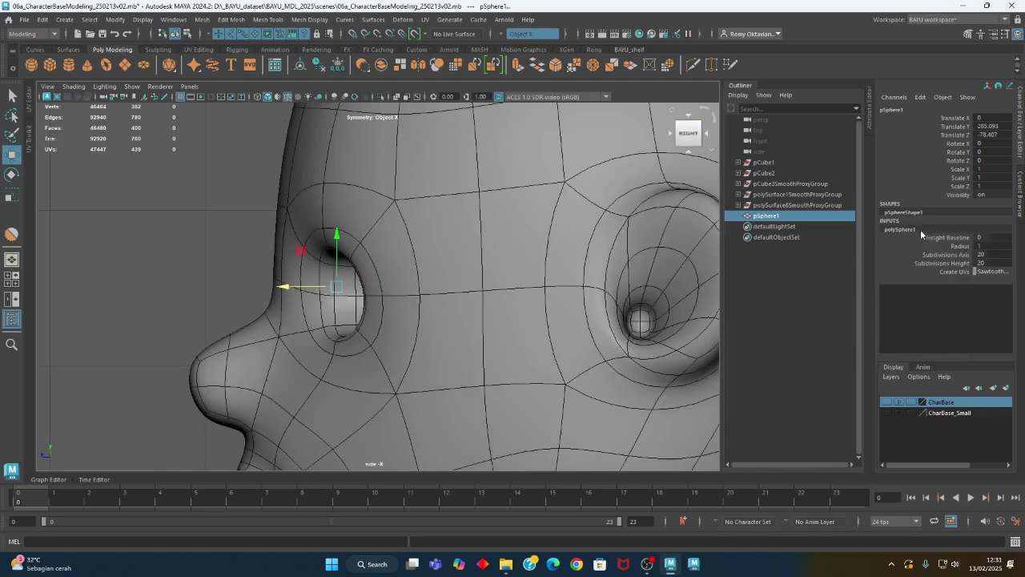
click(991, 245)
key(Return)
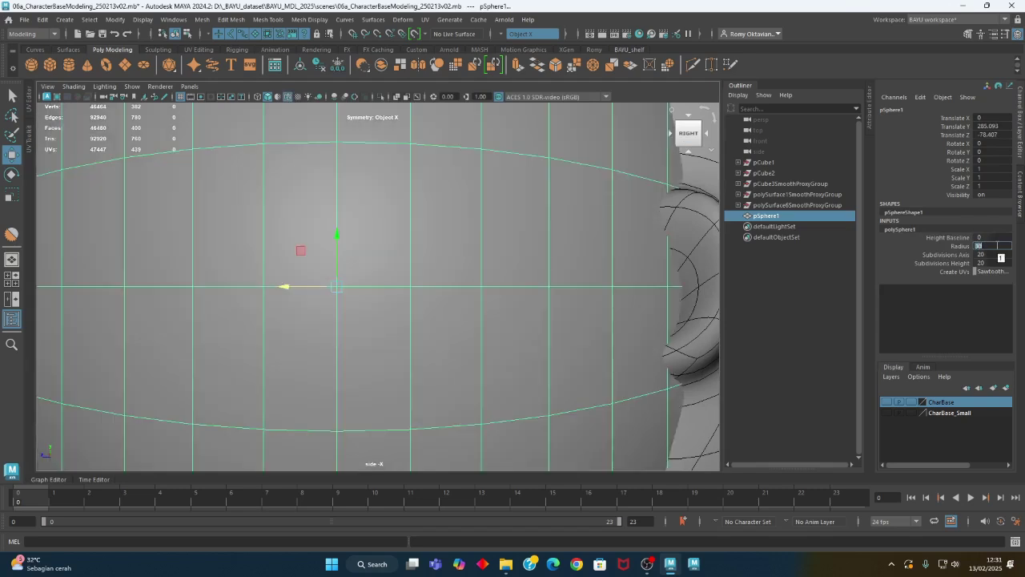
text(5)
key(Return)
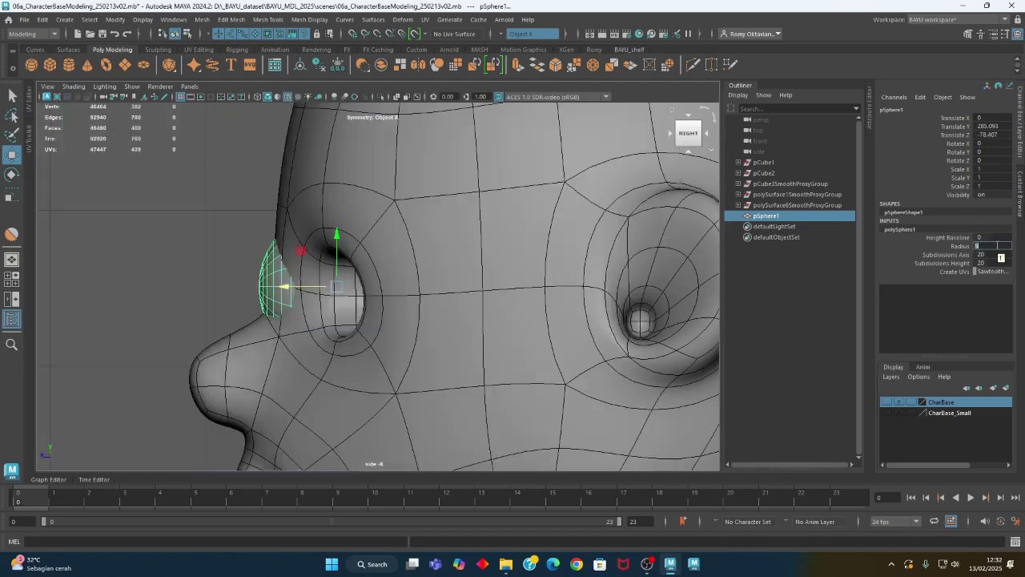
- Center the sphere on the character's left eye socket at X 8.902, Y 284.355 in the wireframe front view
scroll(287, 303, down, 4)
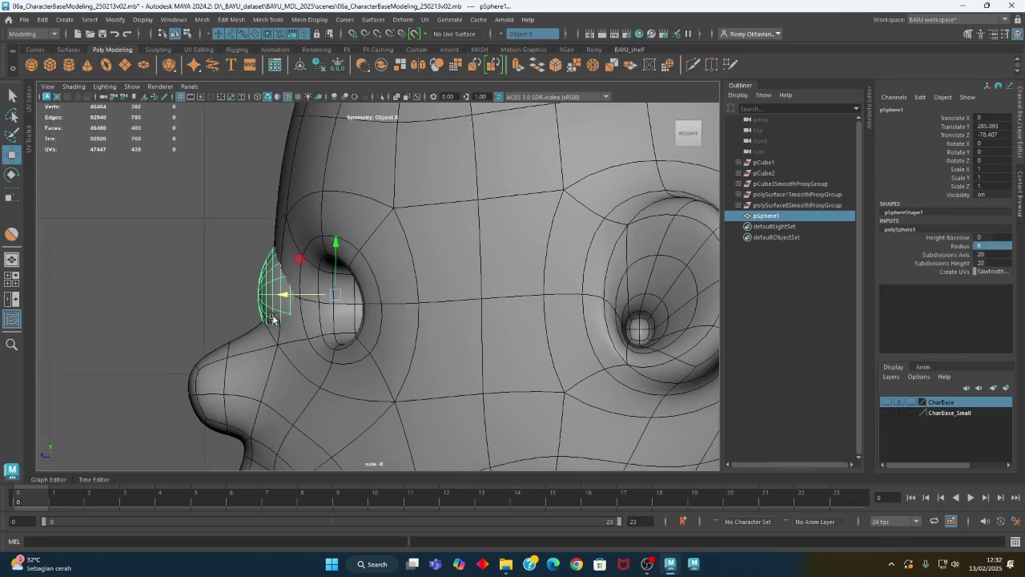
key(space)
key(space)
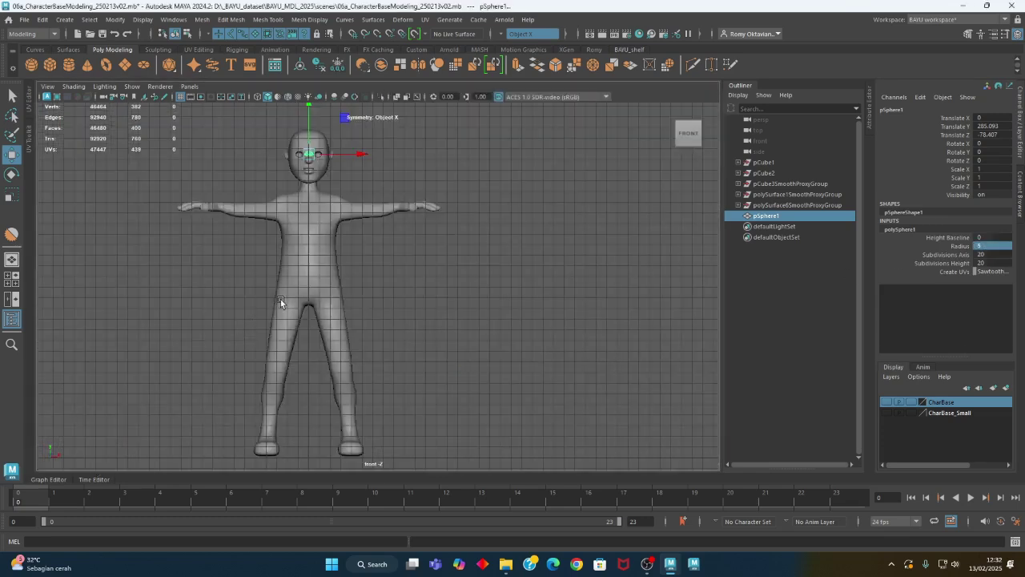
key(f)
scroll(133, 273, down, 3)
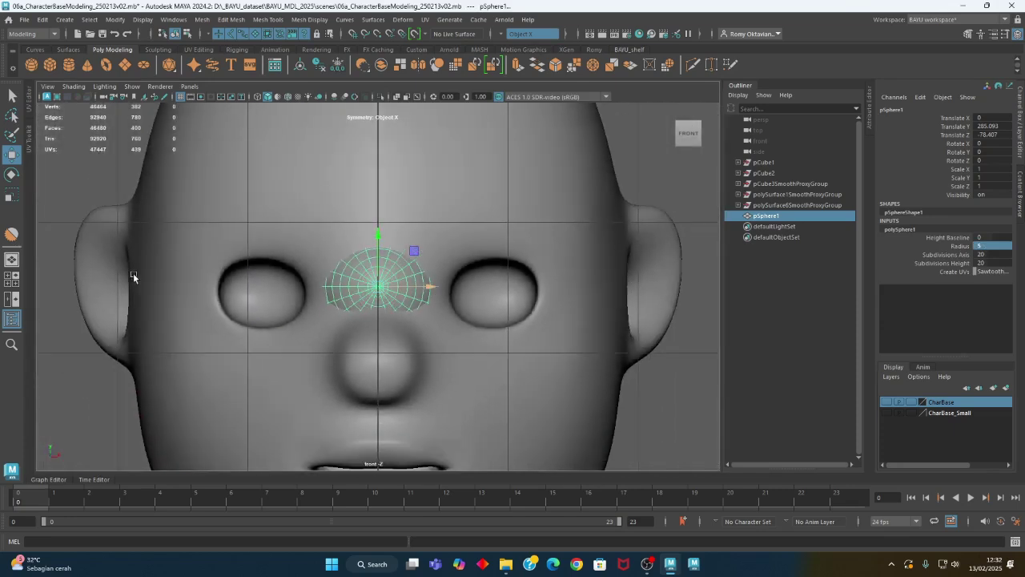
alt+middle_drag(436, 299, 394, 294)
key(4)
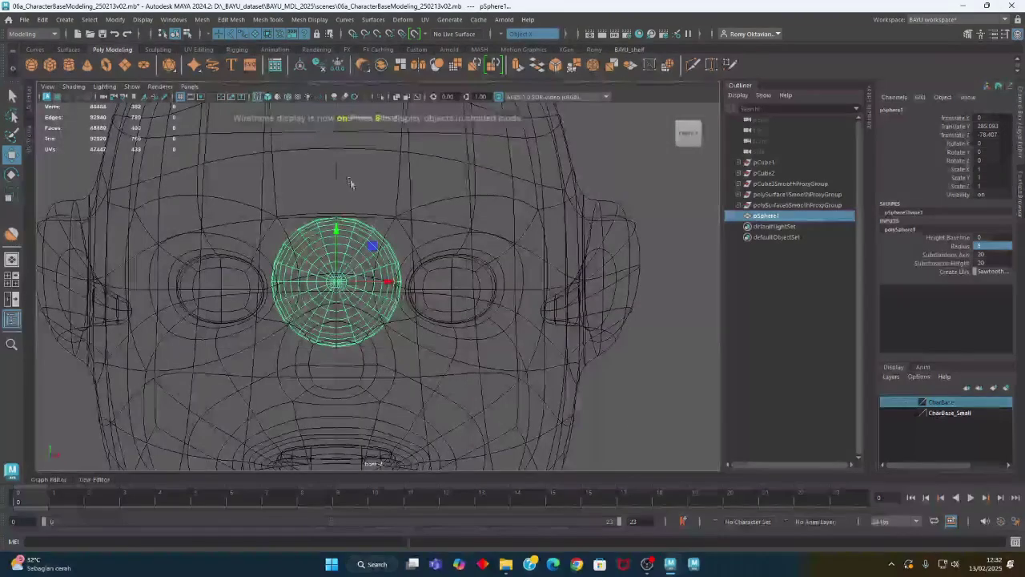
drag(381, 280, 497, 301)
drag(454, 245, 454, 254)
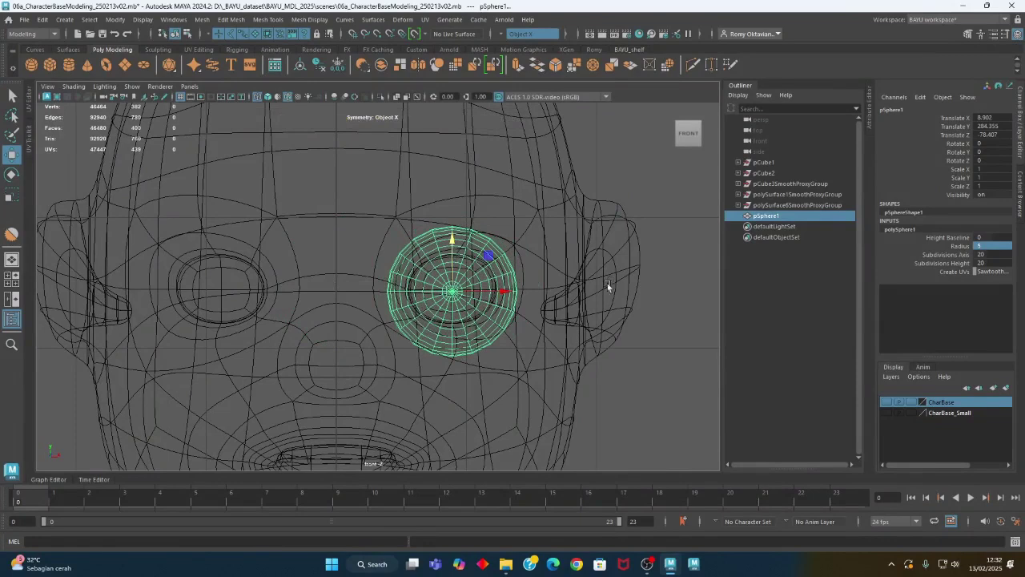
- Duplicate the eyeball sphere as two instances and place them in the opposite socket at Translate X -8.902
click(43, 21)
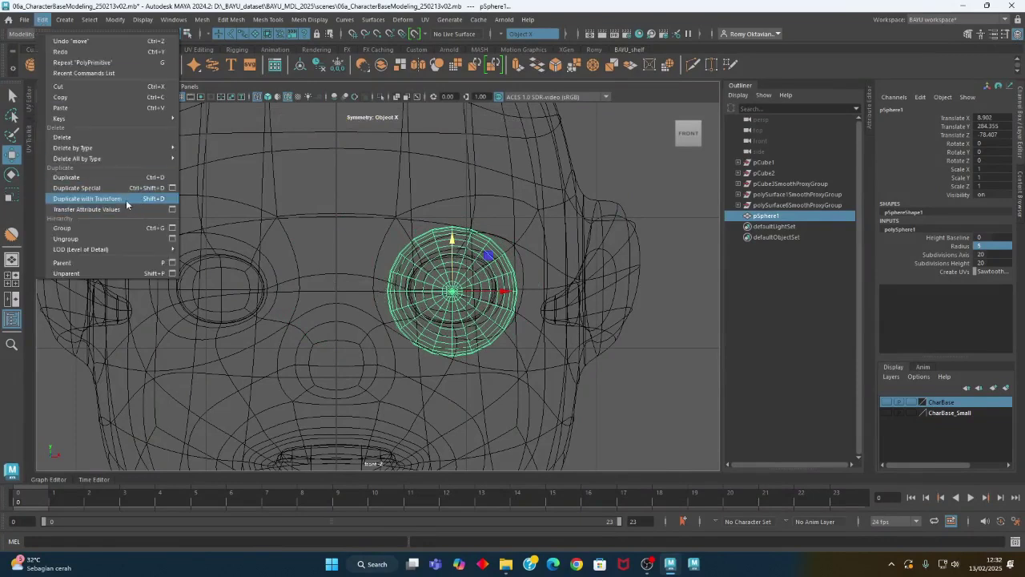
click(172, 187)
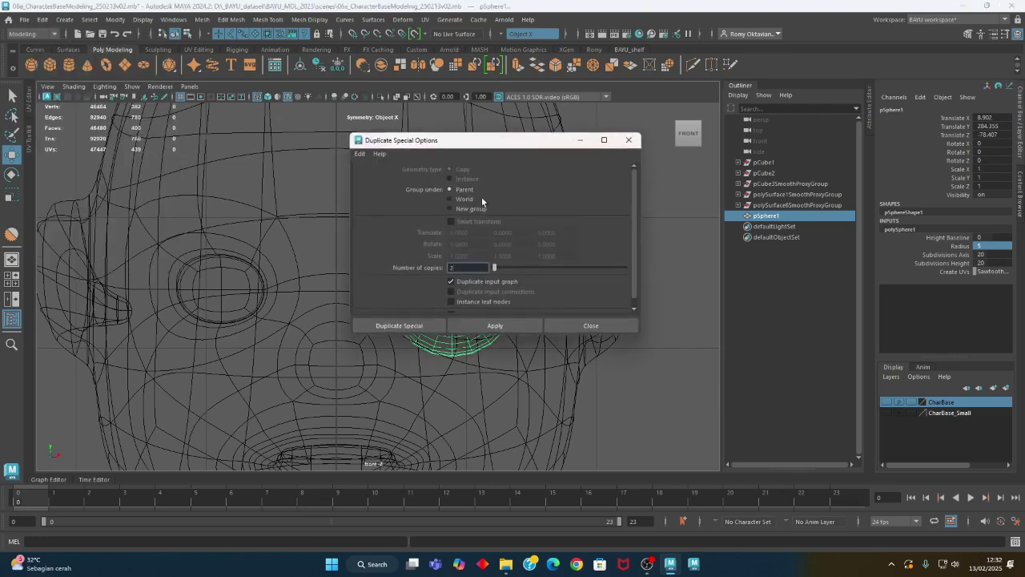
click(470, 282)
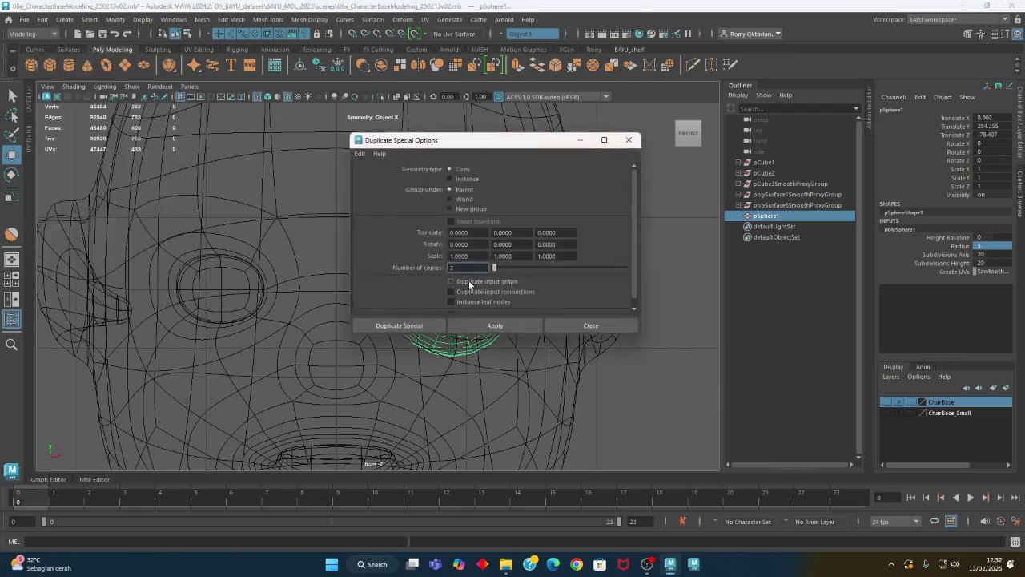
click(468, 179)
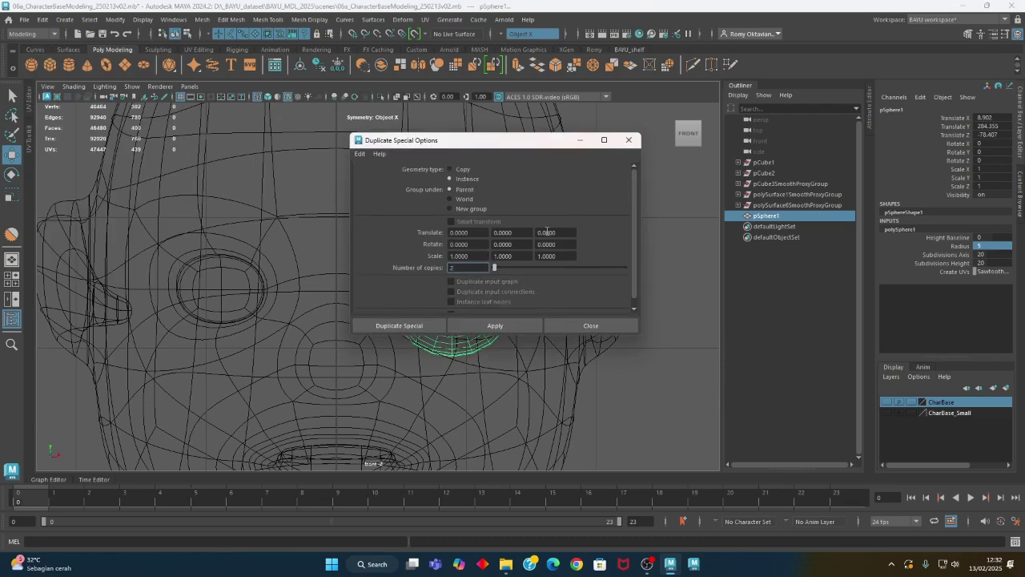
click(399, 325)
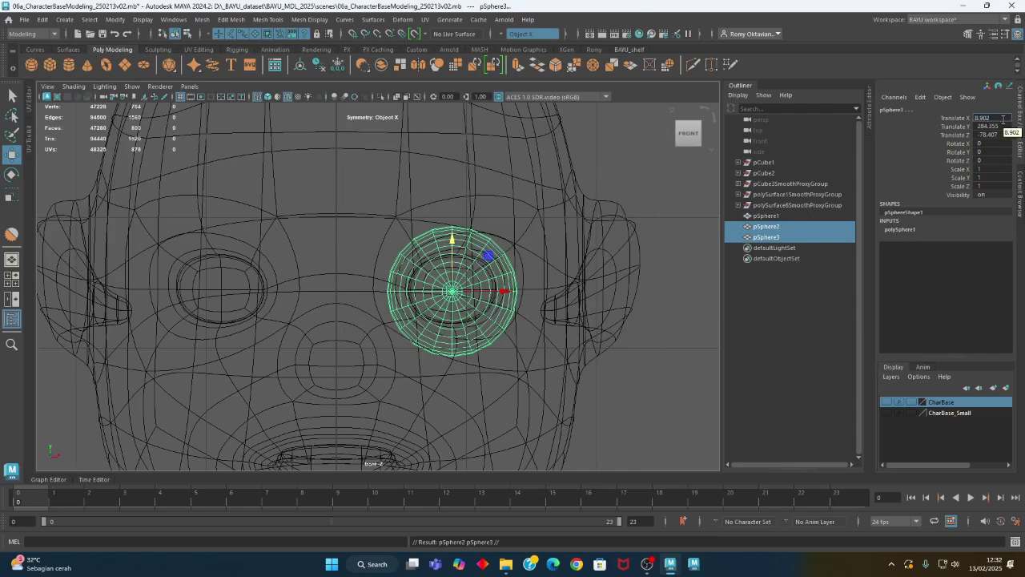
text(-)
key(Return)
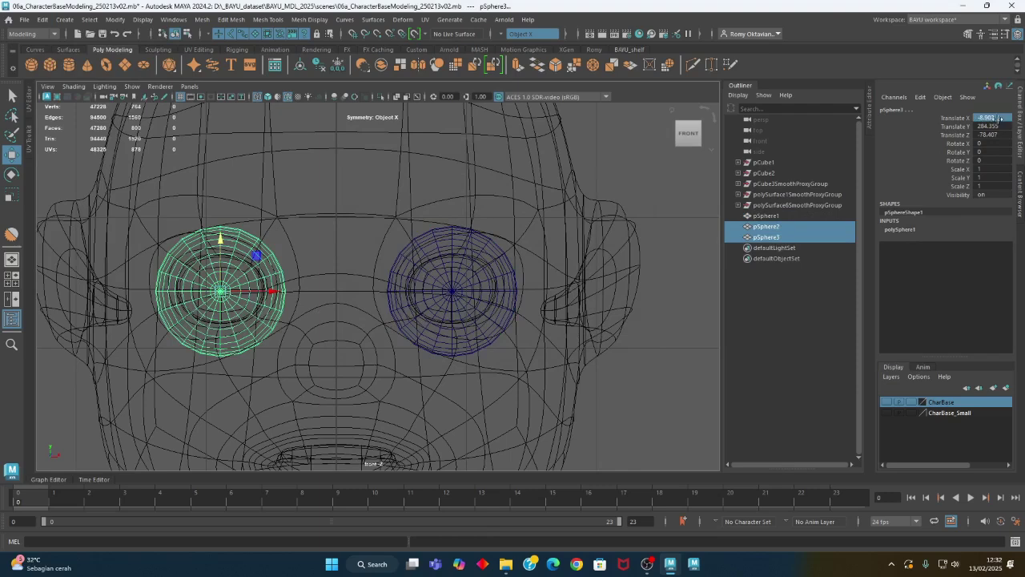
- Select the head mesh and all eyeball spheres and apply the black index wireframe color to them
drag(295, 232, 478, 306)
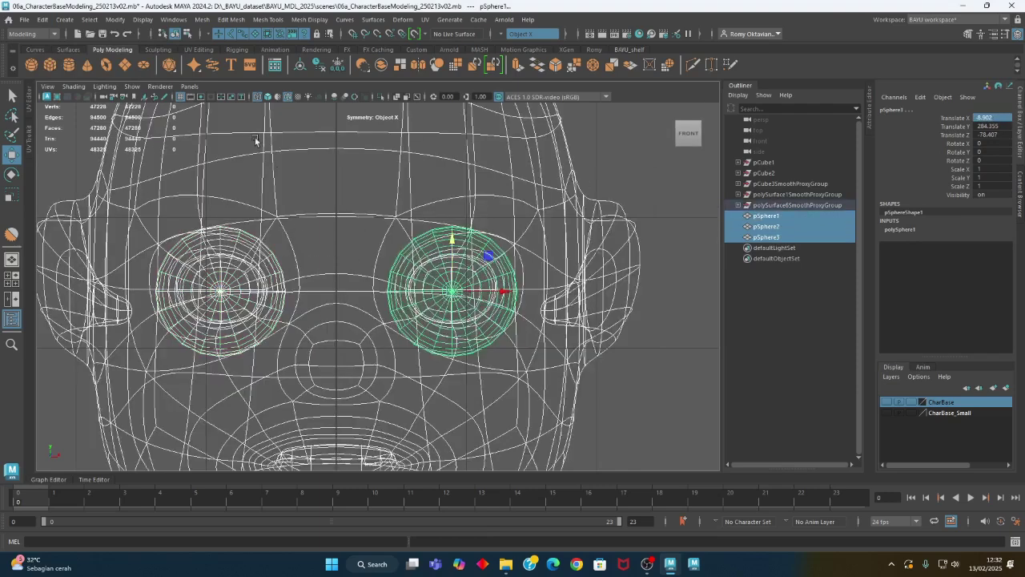
click(142, 19)
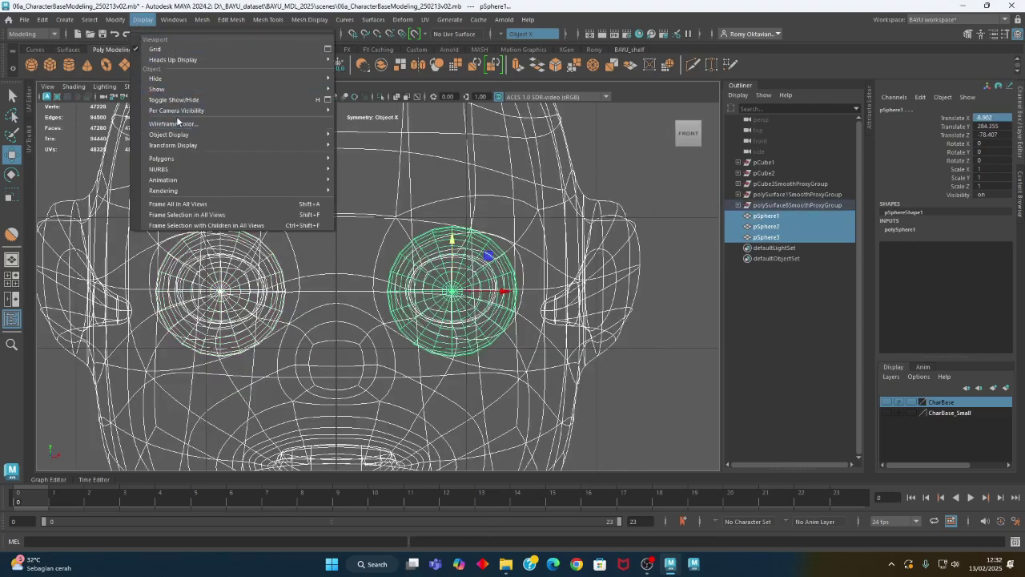
click(390, 259)
click(144, 20)
click(167, 128)
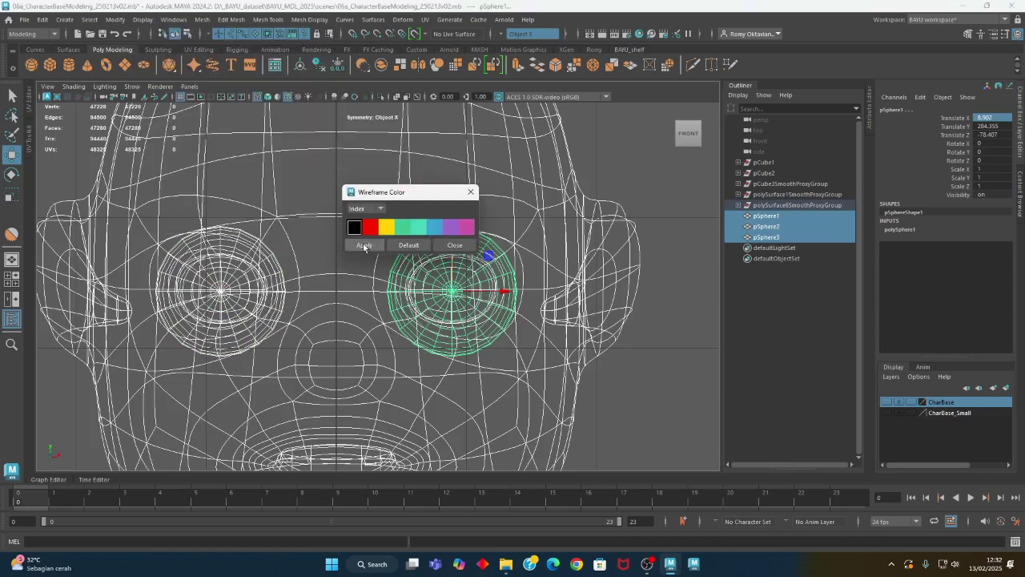
click(445, 248)
- Return to the perspective view and push the eyeball spheres back into the sockets to Translate Z -82.913
key(space)
key(space)
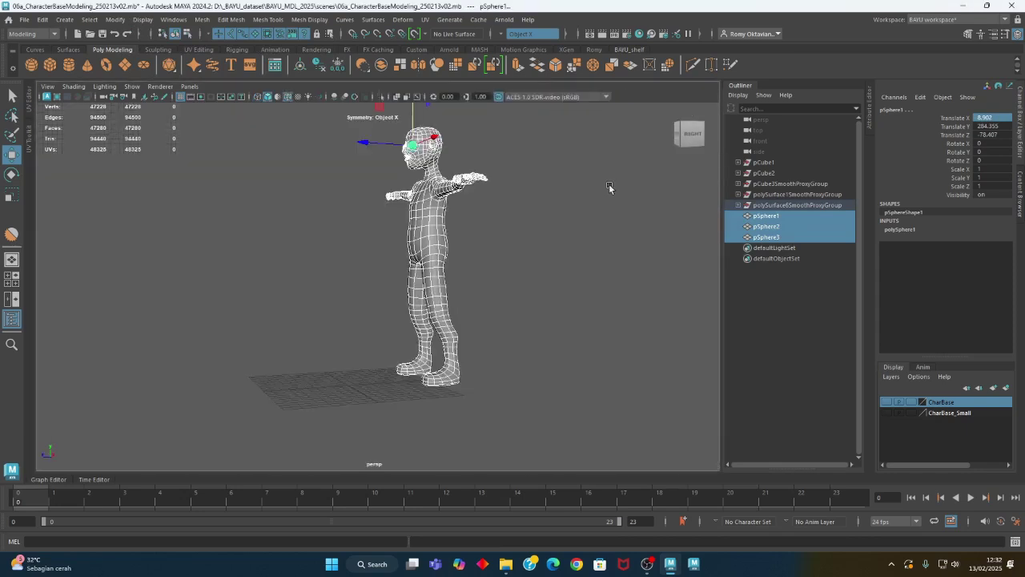
alt+drag(403, 277, 383, 318)
alt+right_drag(384, 318, 571, 291)
alt+drag(572, 291, 499, 294)
alt+middle_drag(500, 293, 425, 288)
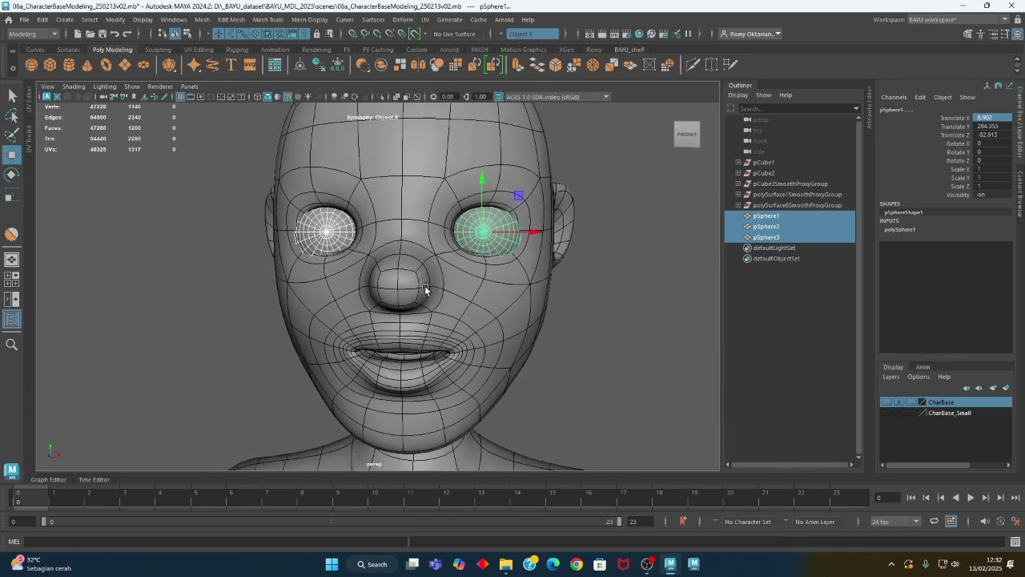
alt+drag(424, 289, 525, 250)
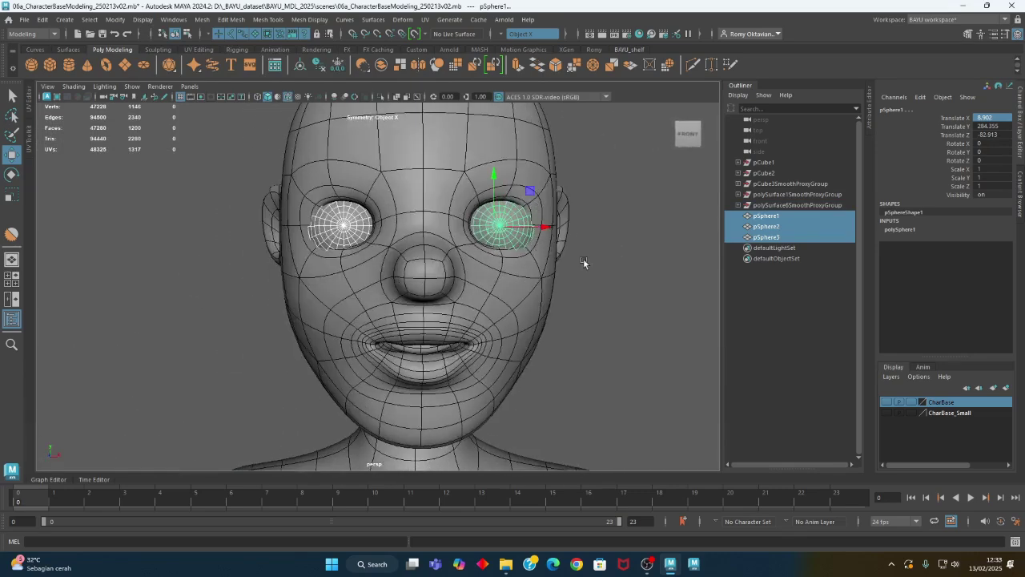
- Select the head mesh, detach the sculpting tools list into a floating window, and activate the Sculpt Tool with its settings open
click(570, 307)
click(529, 306)
alt+drag(529, 306, 464, 313)
scroll(484, 316, up, 2)
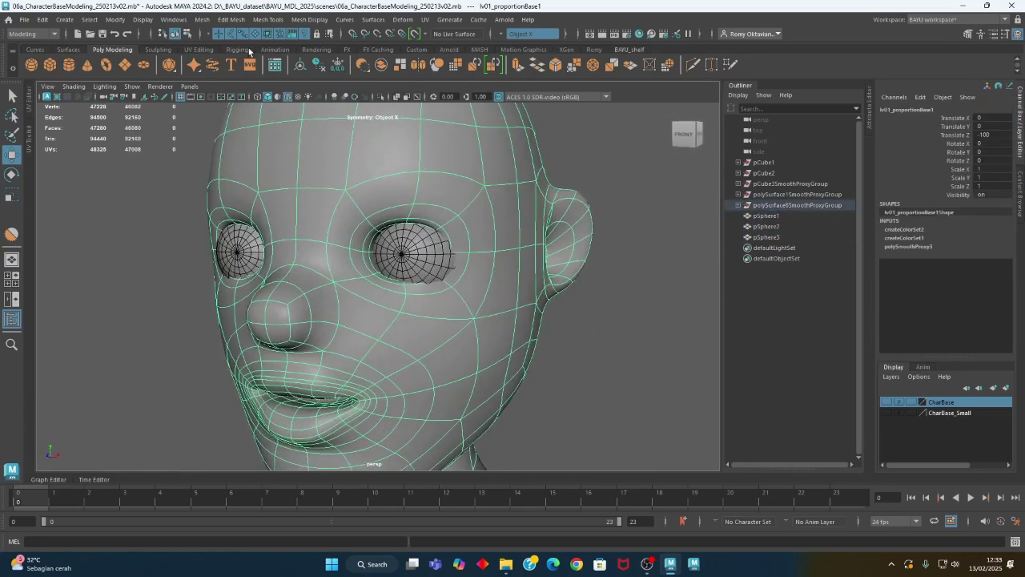
click(267, 20)
mouse_move(336, 166)
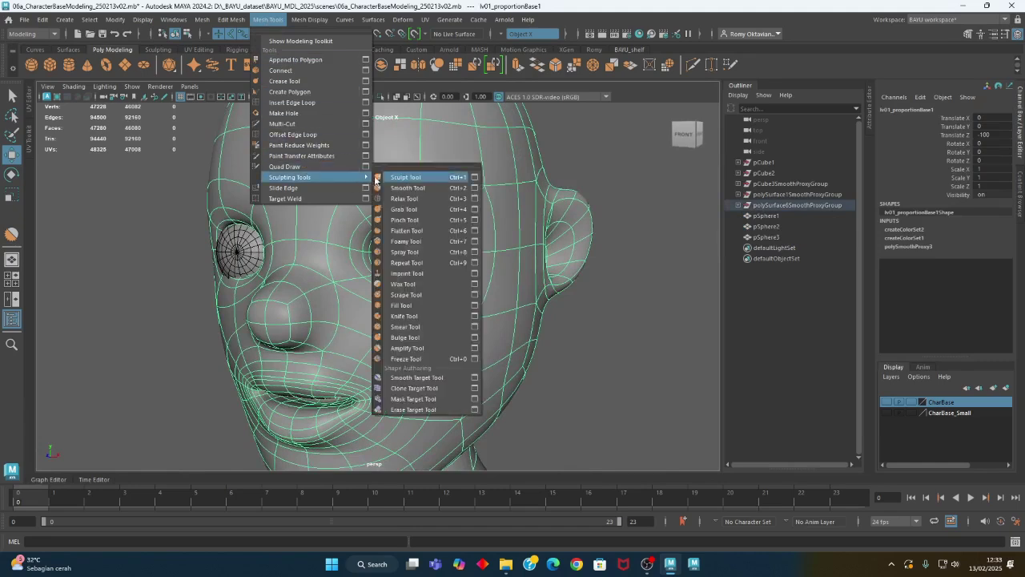
click(398, 164)
drag(401, 153, 68, 116)
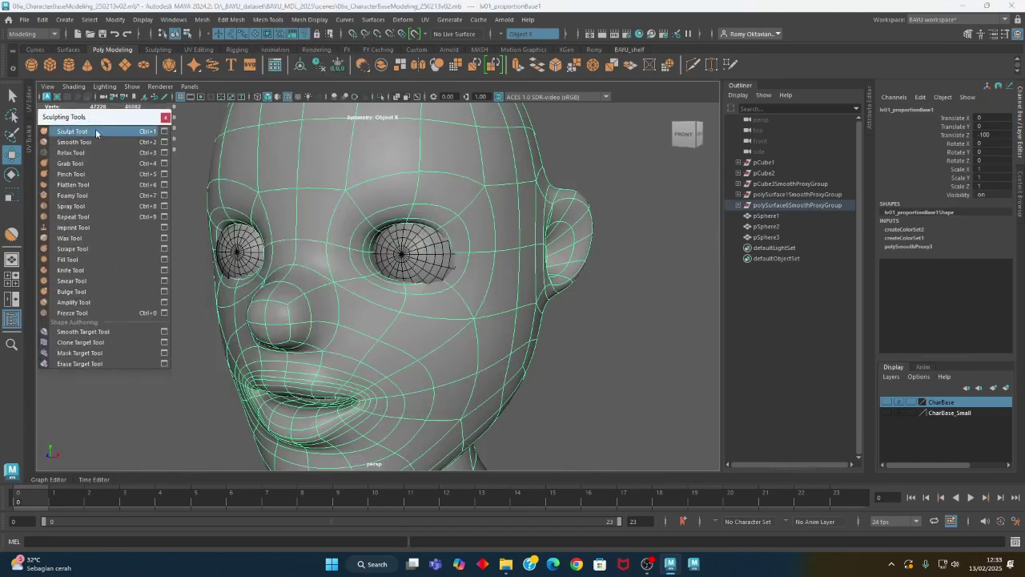
click(164, 131)
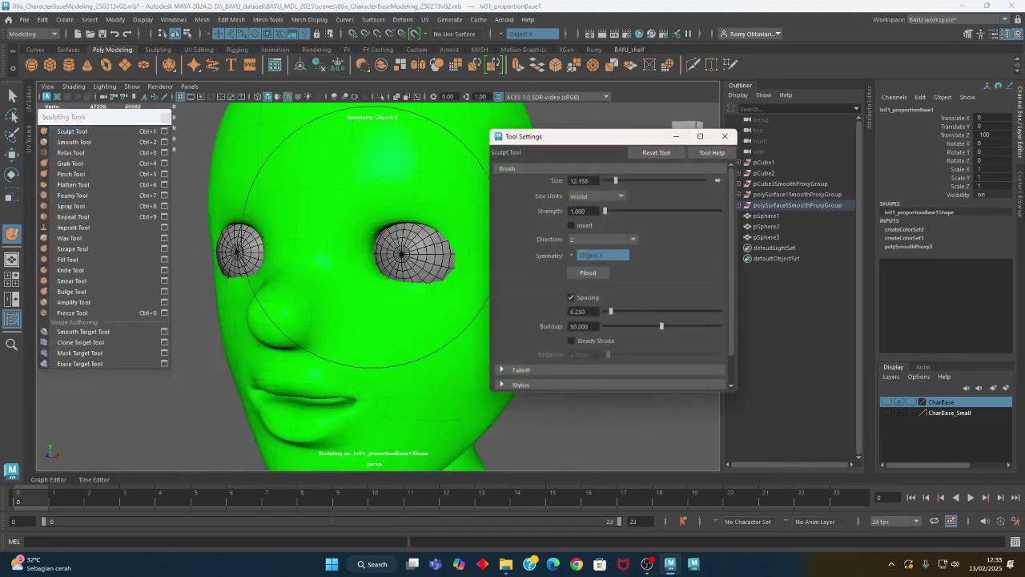
- Sculpt the face around the eyes using the Averaged Normal direction and a brush size of 8.11
alt+middle_drag(339, 287, 333, 287)
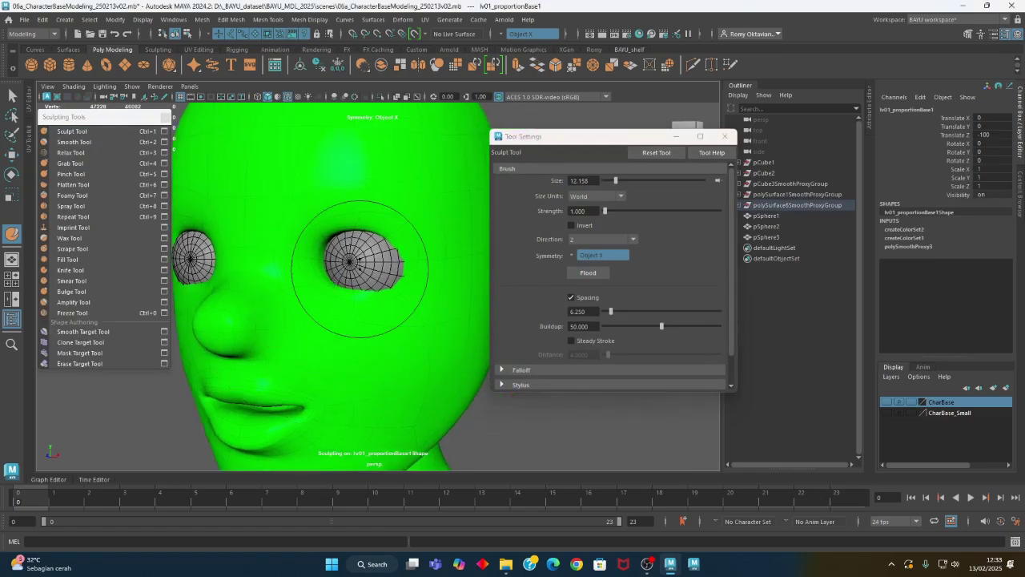
drag(359, 269, 373, 270)
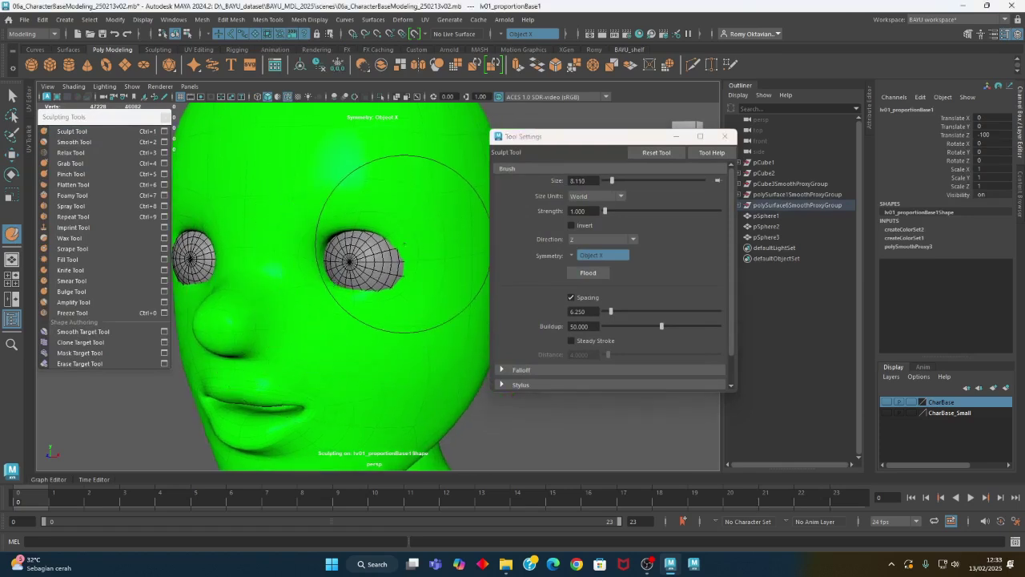
click(579, 239)
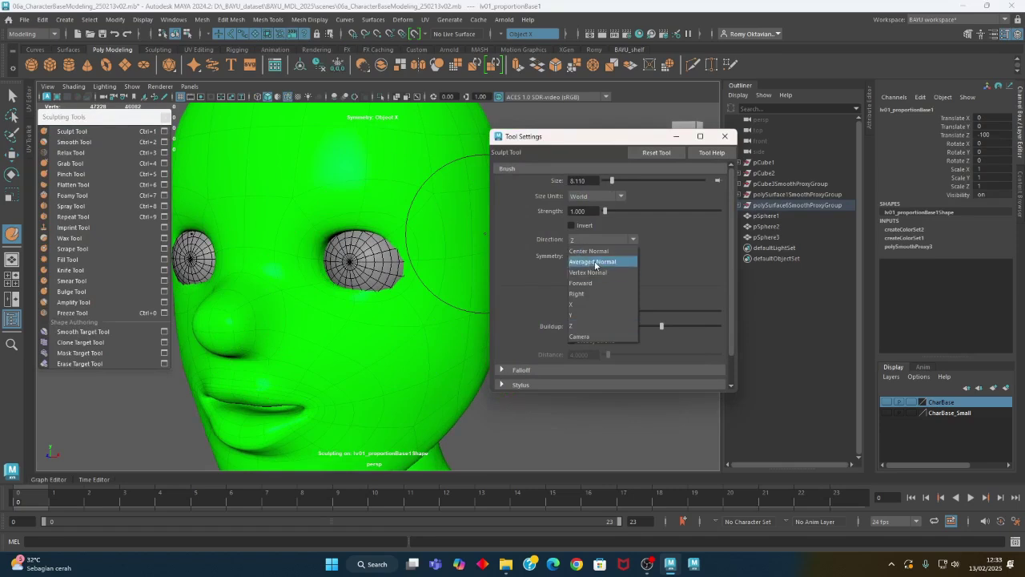
click(597, 266)
alt+drag(431, 234, 417, 262)
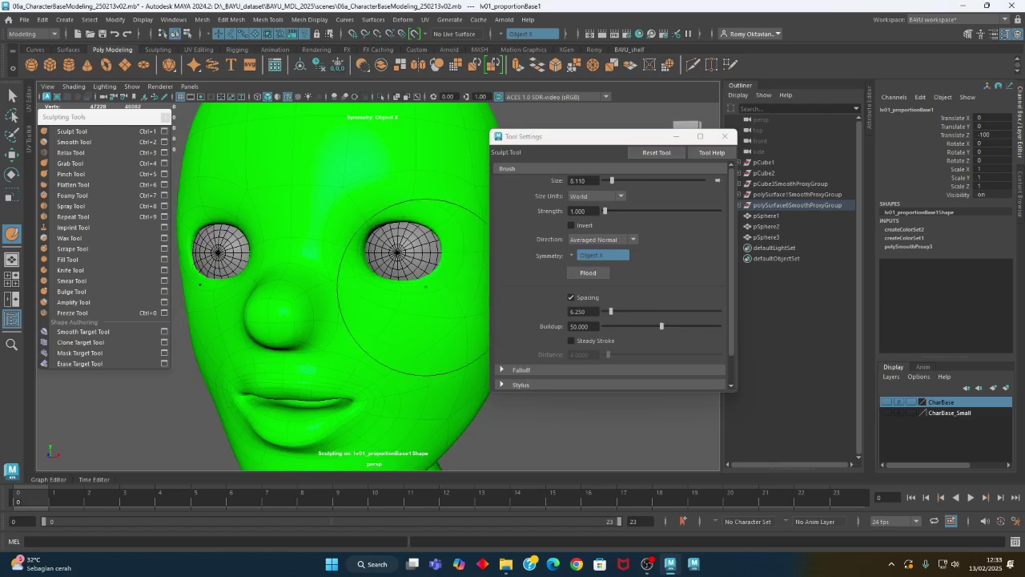
alt+drag(428, 189, 411, 304)
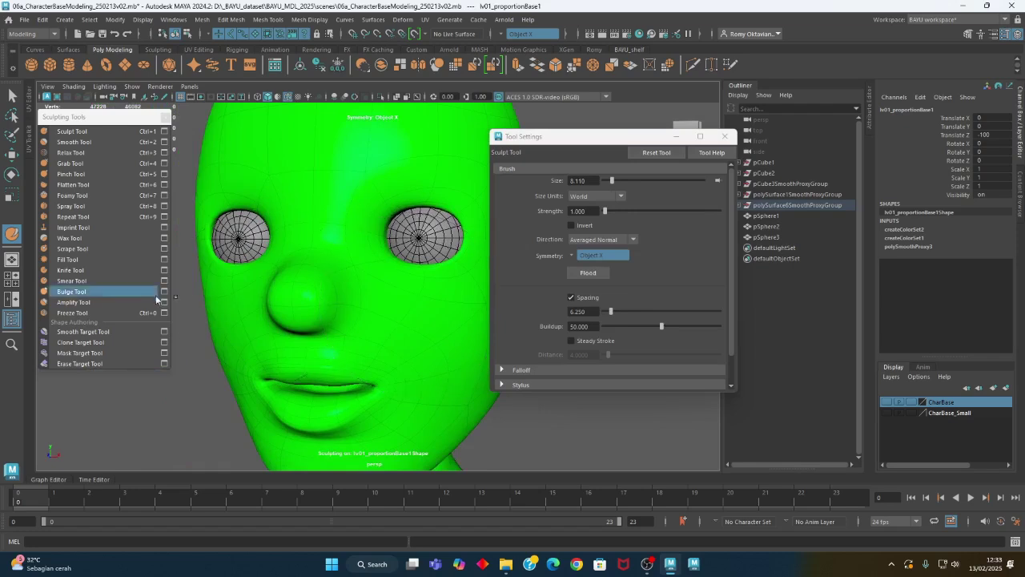
- Reshape the eyelids with the Grab Tool at brush size 3.451, tapering the outer eye corners around the eyeballs
click(81, 163)
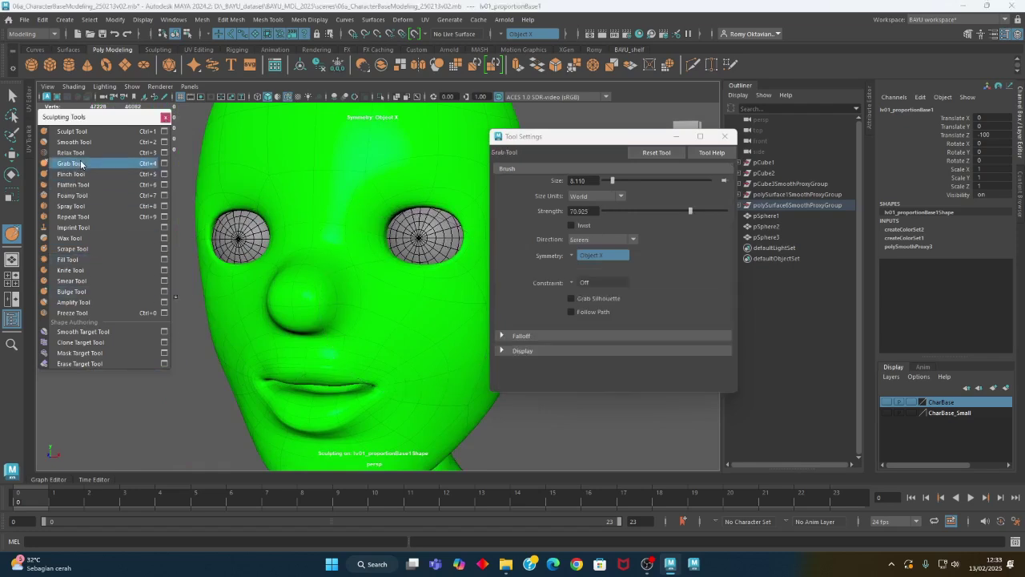
alt+drag(297, 91, 278, 229)
click(70, 163)
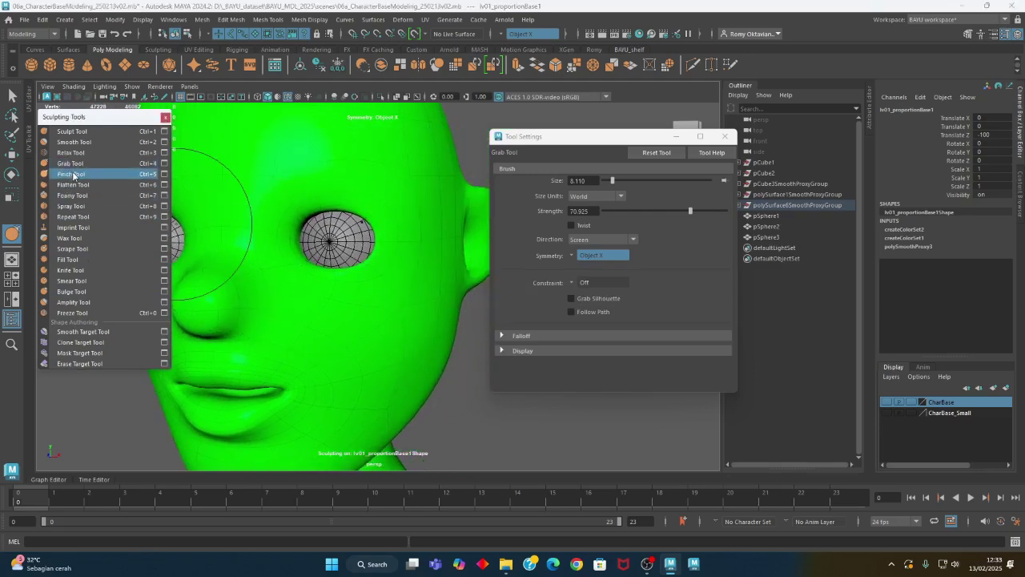
scroll(343, 214, up, 5)
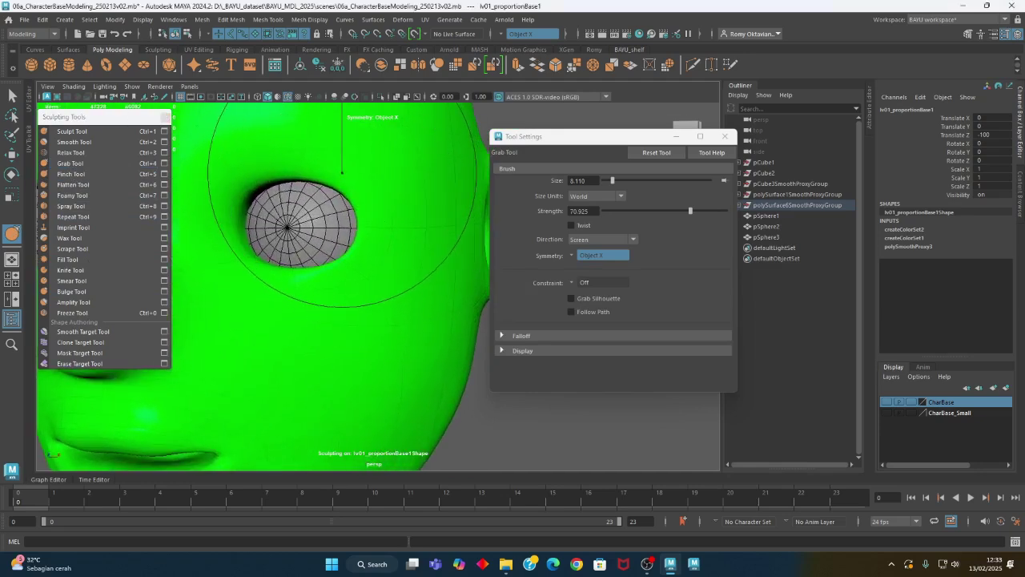
drag(342, 172, 309, 172)
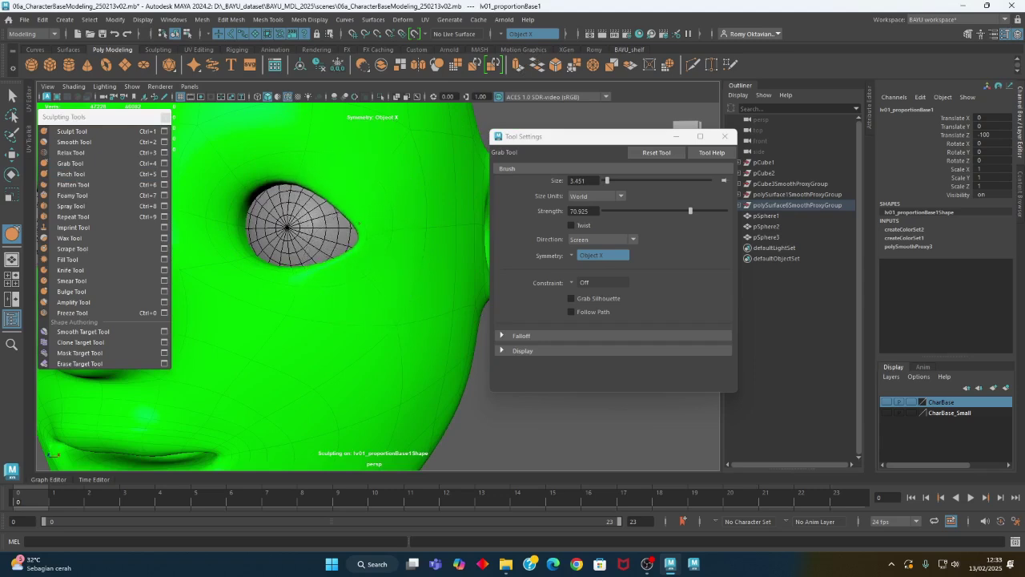
mouse_move(293, 265)
alt+mouse_down()
mouse_move(352, 254)
mouse_move(320, 250)
mouse_move(327, 244)
alt+mouse_up()
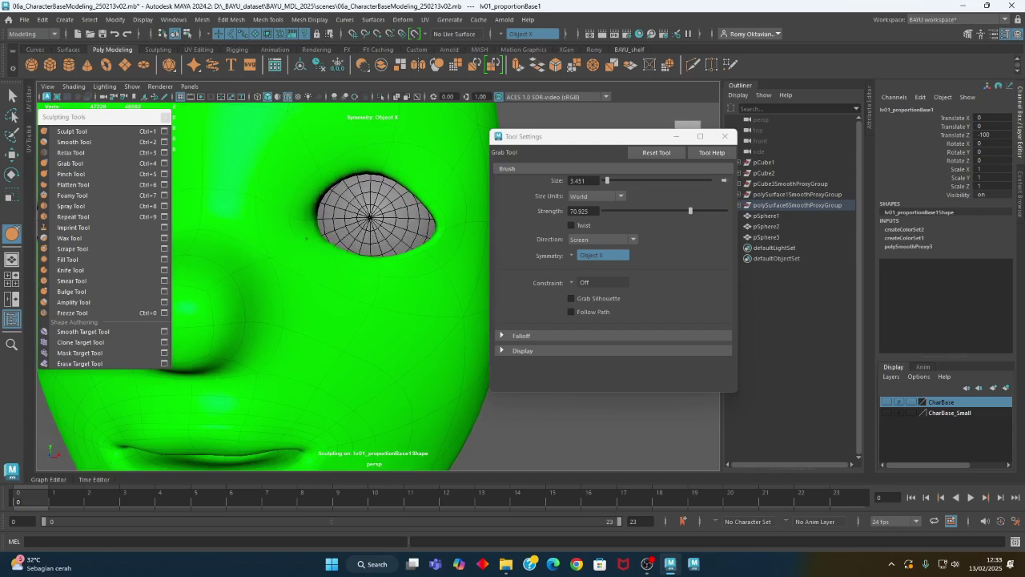
mouse_move(377, 300)
alt+mouse_down()
mouse_move(436, 295)
mouse_move(362, 284)
mouse_move(309, 252)
mouse_move(320, 258)
alt+mouse_up()
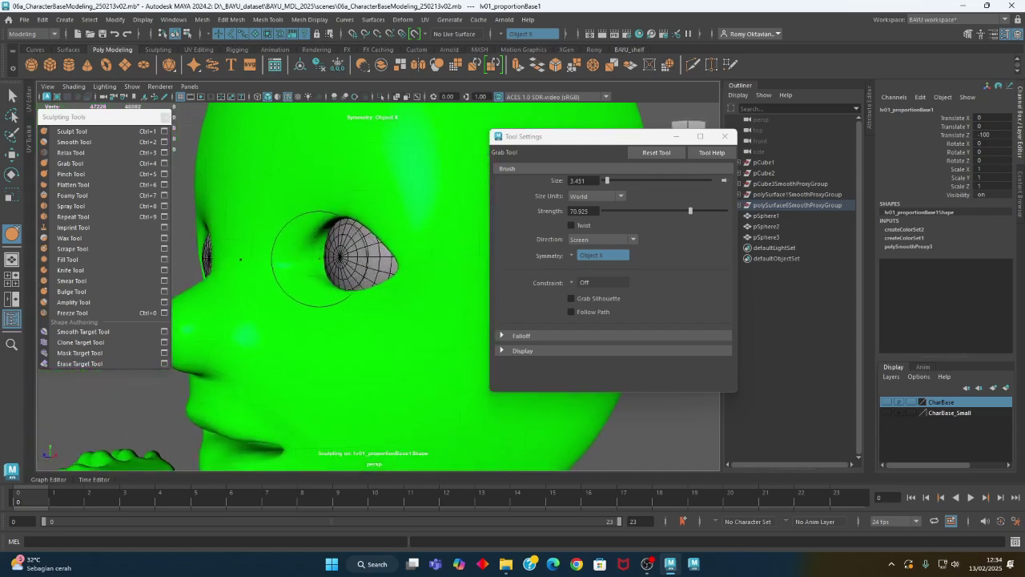
- Sculpt the area around the eyes inward with the Sculpt Tool inverted along Z, and turn inversion off
click(63, 131)
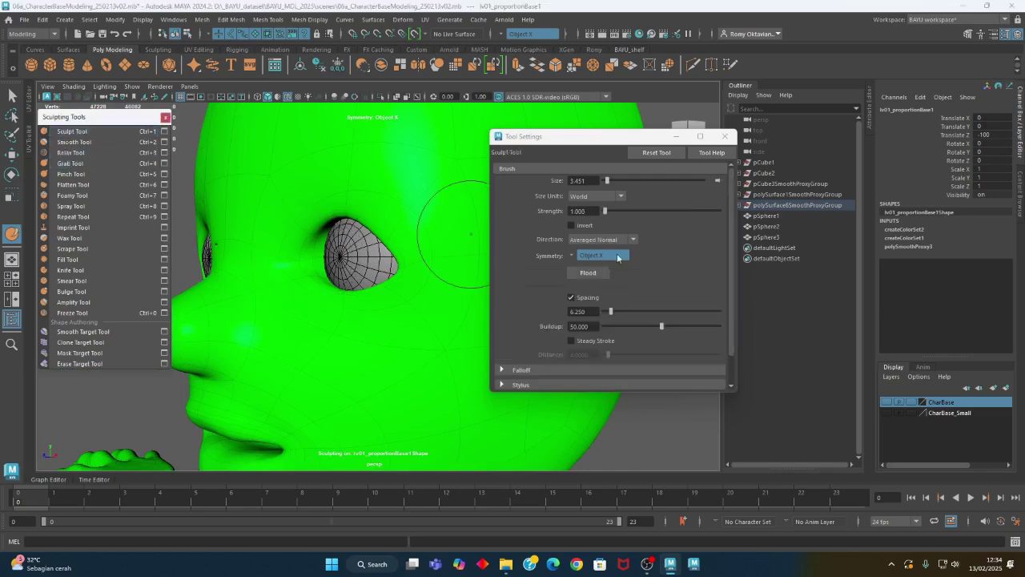
click(579, 241)
click(591, 326)
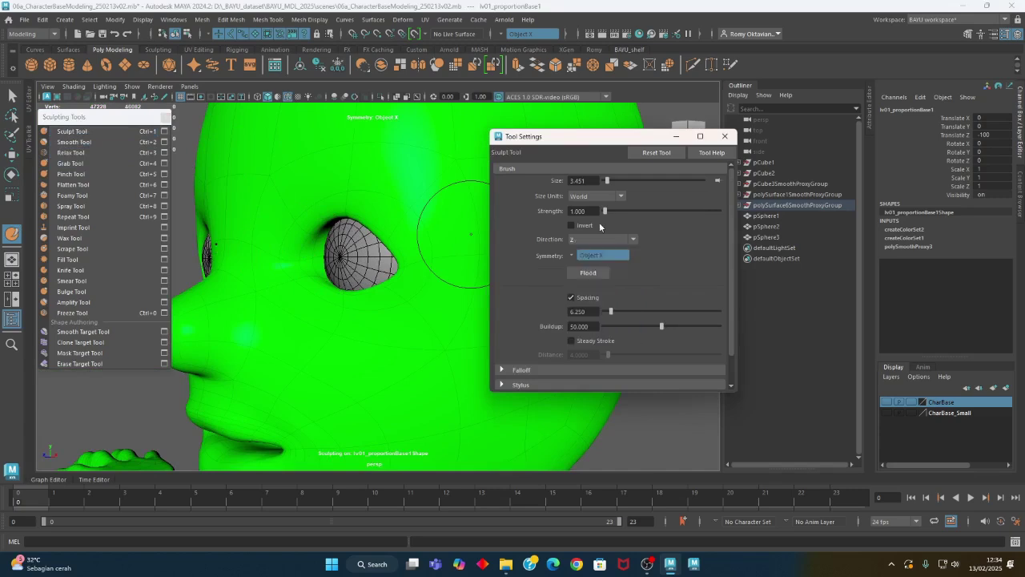
click(572, 225)
mouse_move(308, 265)
mouse_down()
mouse_move(407, 286)
mouse_move(350, 300)
mouse_move(323, 291)
mouse_move(380, 277)
mouse_up()
click(578, 226)
- Build up the cheeks and brows around the eyes with the Averaged Normal direction, using brush sizes 6.716 and 4.225
click(605, 239)
click(593, 249)
mouse_move(385, 273)
alt+mouse_down()
mouse_move(353, 290)
mouse_move(372, 254)
mouse_move(356, 237)
mouse_move(392, 245)
alt+mouse_up()
key(b)
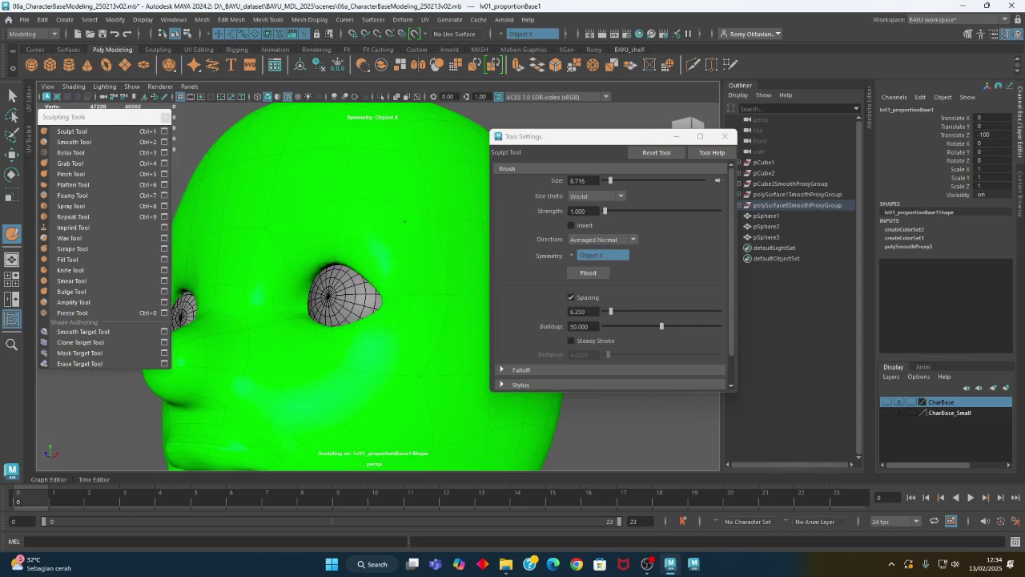
mouse_move(406, 286)
alt+mouse_down()
mouse_move(353, 313)
mouse_move(401, 316)
mouse_move(381, 340)
mouse_move(389, 297)
mouse_move(431, 327)
mouse_move(398, 270)
mouse_move(361, 285)
mouse_move(417, 307)
alt+mouse_up()
mouse_move(373, 236)
alt+mouse_down()
mouse_move(419, 305)
mouse_move(365, 305)
alt+mouse_up()
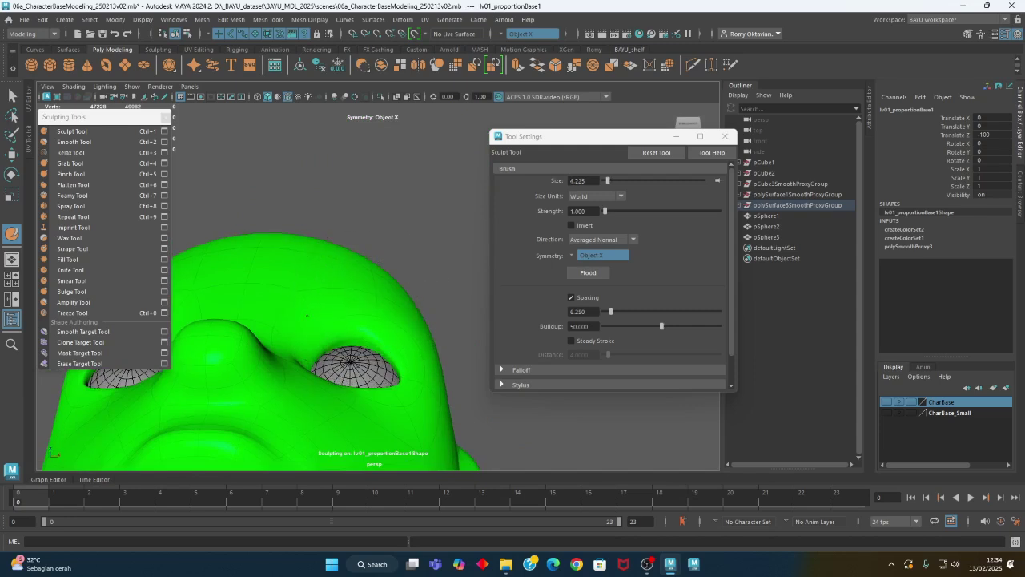
mouse_move(377, 300)
alt+mouse_down()
mouse_move(389, 348)
mouse_move(373, 327)
alt+mouse_up()
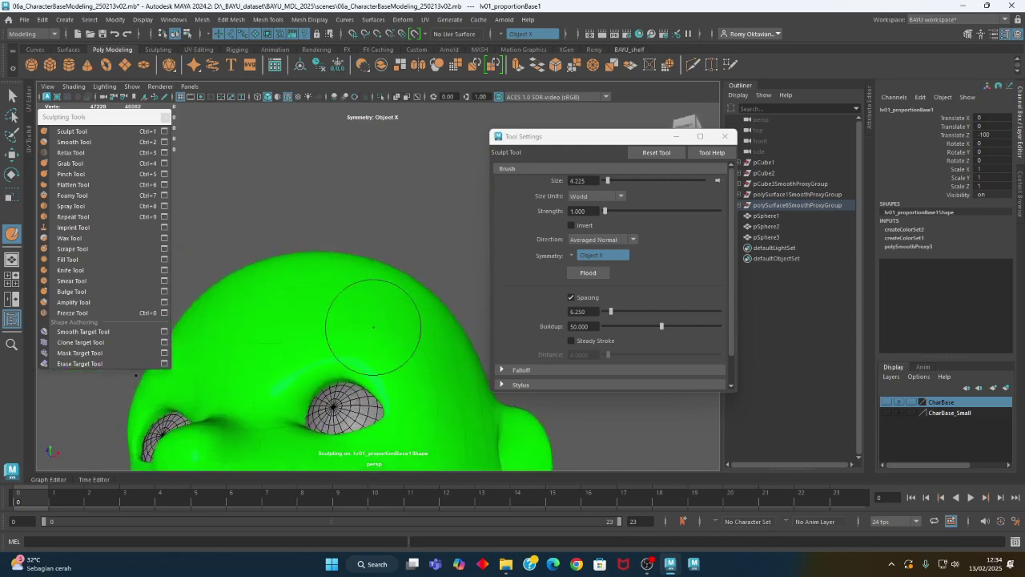
mouse_move(278, 342)
alt+mouse_down()
mouse_move(336, 320)
mouse_move(293, 309)
mouse_move(395, 322)
mouse_move(386, 301)
alt+mouse_up()
- Smooth the sculpted surface around the eyes with the Smooth Tool
mouse_move(362, 298)
alt+right_down()
mouse_move(336, 352)
mouse_move(390, 329)
alt+right_up()
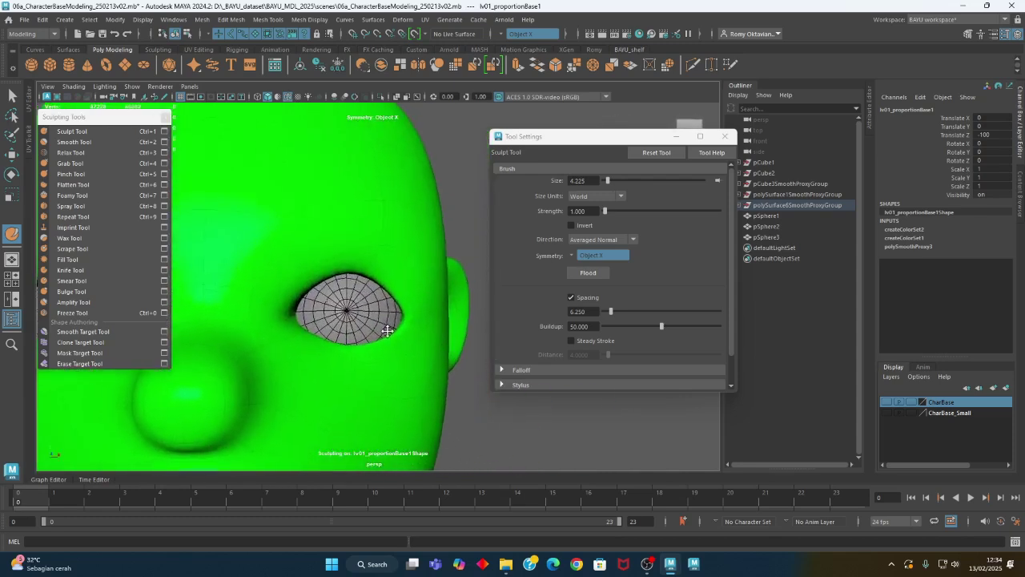
alt+middle_drag(389, 329, 402, 326)
click(89, 143)
alt+drag(435, 270, 384, 264)
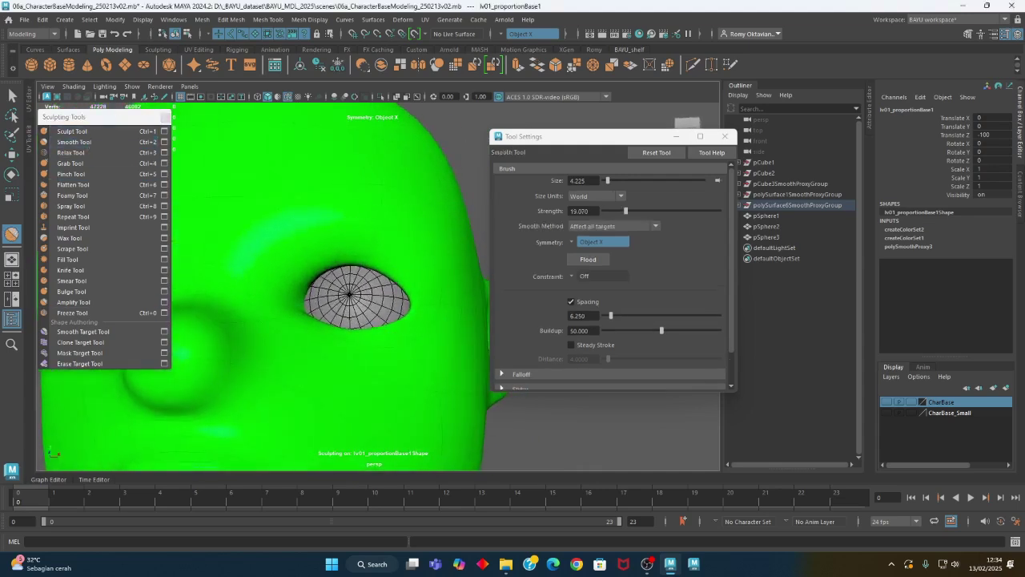
alt+drag(392, 379, 319, 357)
scroll(414, 369, down, 4)
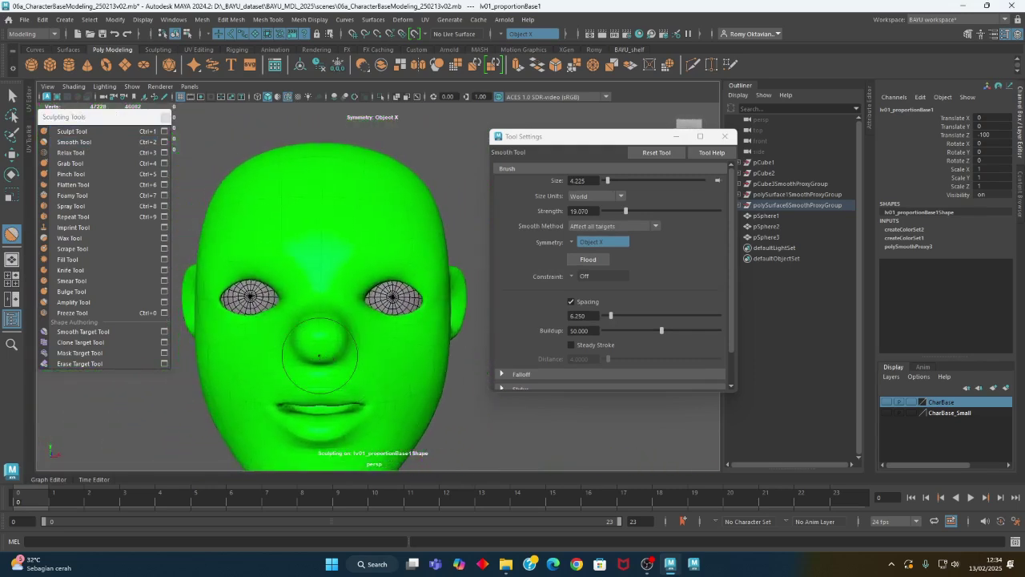
- Refine the shape around the eyes with the Grab Tool at brush size 6.189 and strength 70.925
click(70, 164)
scroll(346, 273, up, 5)
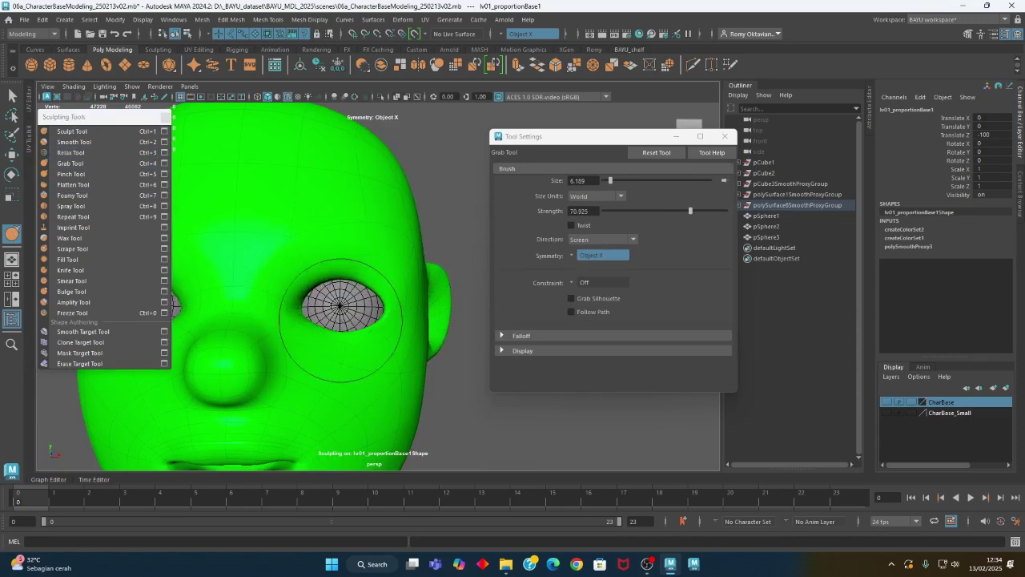
alt+drag(340, 320, 343, 305)
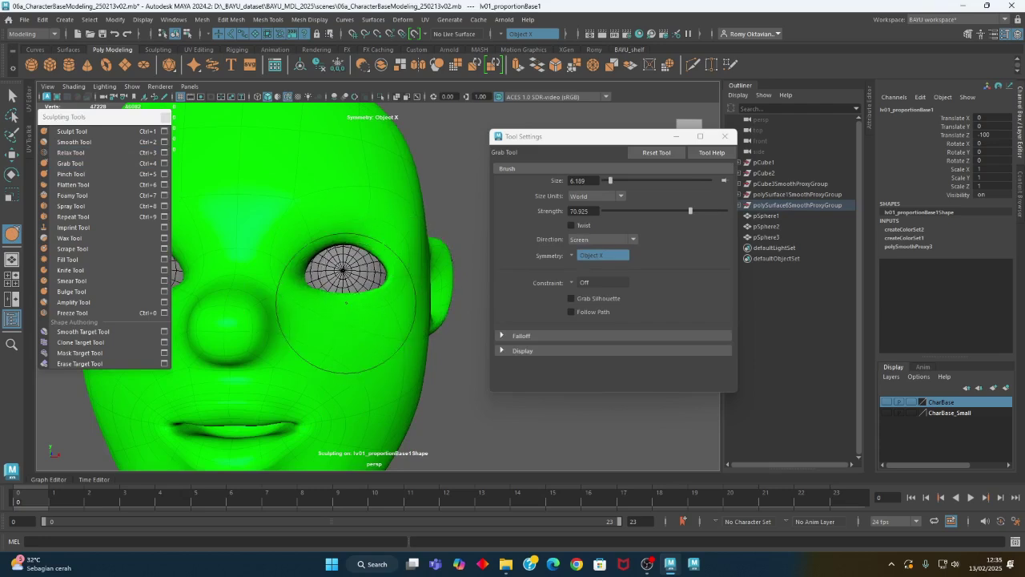
scroll(346, 303, down, 5)
mouse_move(330, 346)
alt+mouse_down()
mouse_move(313, 347)
mouse_move(364, 361)
alt+mouse_up()
key(ctrl+z)
- Leave sculpting mode, deselect the body mesh, and close the tool settings and floating sculpting tools windows
key(w)
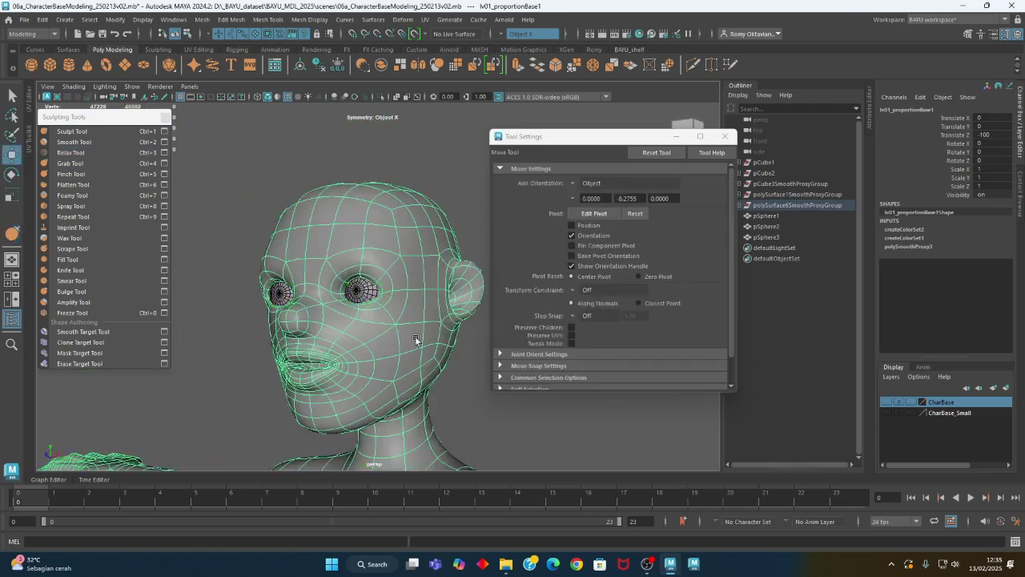
click(726, 137)
click(234, 157)
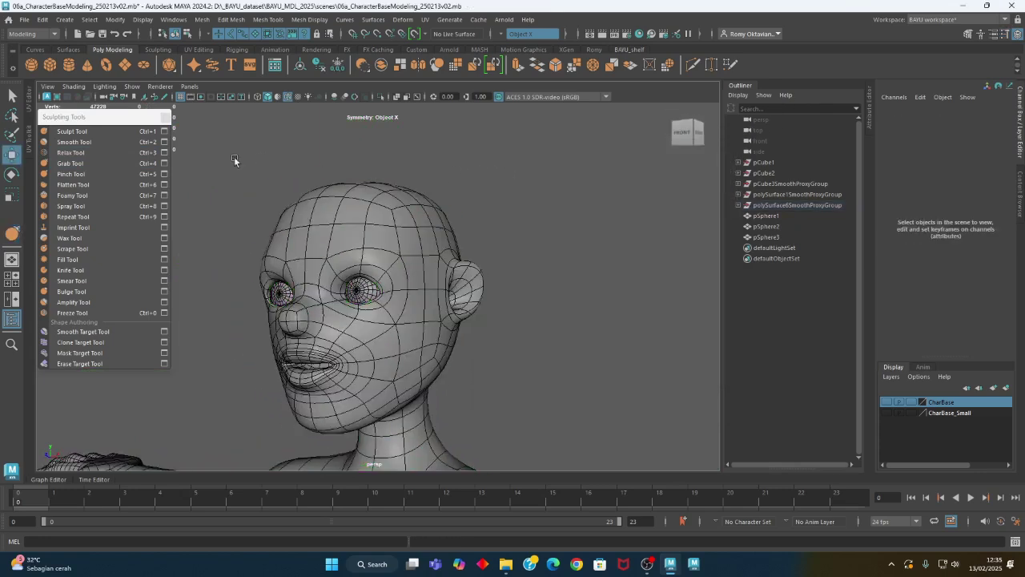
click(165, 117)
- Try rotating both eyeball spheres together to test their gaze, and undo the rotation
alt+drag(304, 288, 359, 298)
alt+right_drag(358, 298, 553, 303)
alt+drag(553, 304, 393, 315)
scroll(393, 316, down, 3)
mouse_move(451, 290)
alt+mouse_down()
mouse_move(428, 314)
mouse_move(443, 286)
alt+mouse_up()
click(447, 277)
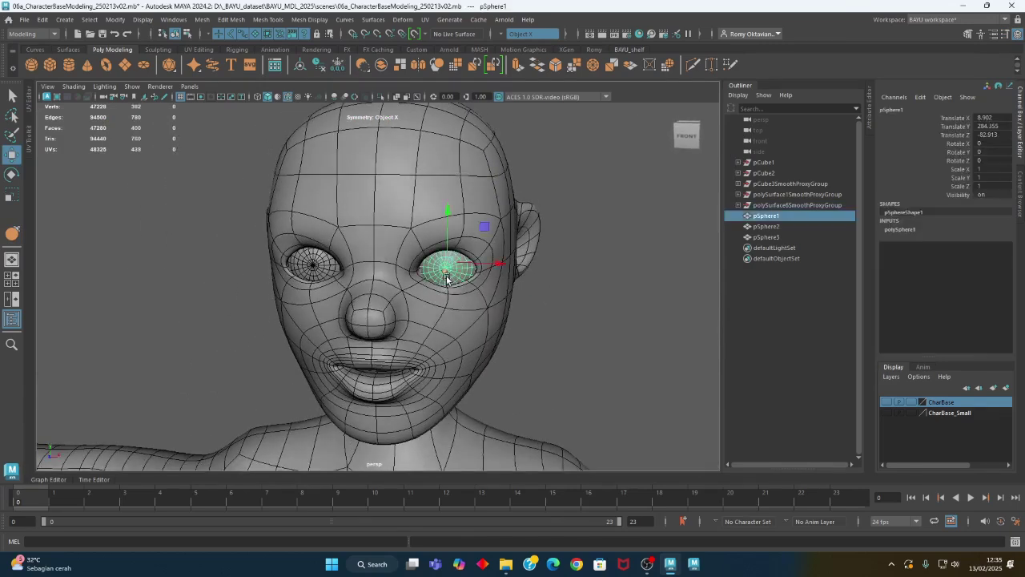
shift+click(312, 279)
alt+drag(337, 274, 450, 321)
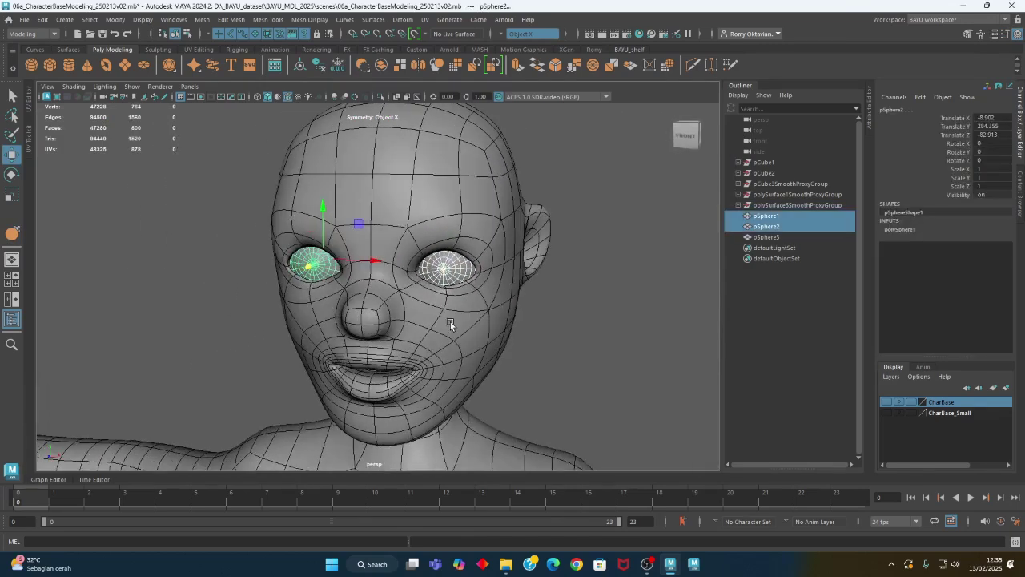
key(e)
alt+drag(345, 316, 272, 293)
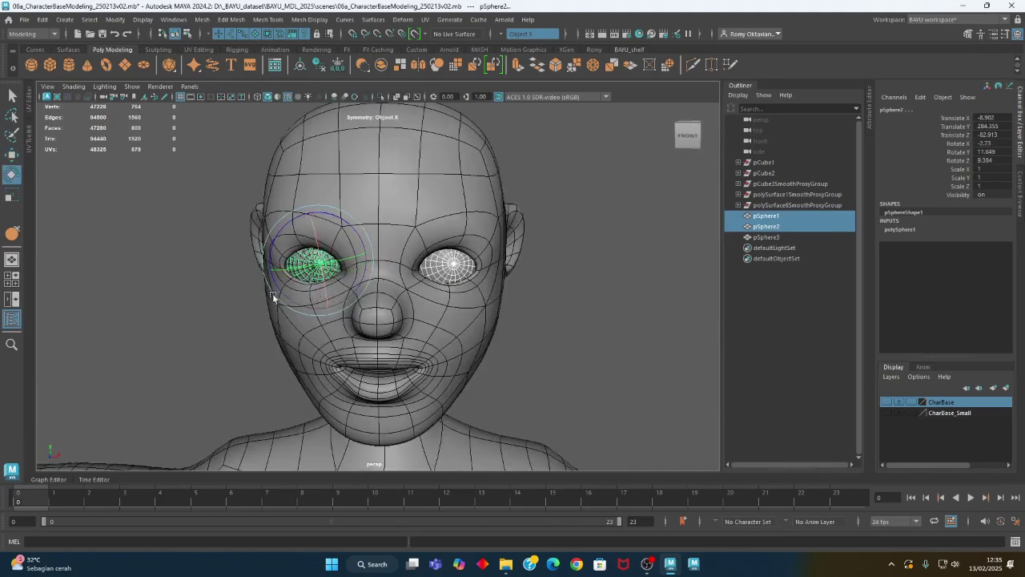
alt+right_drag(272, 294, 471, 298)
key(ctrl+z)
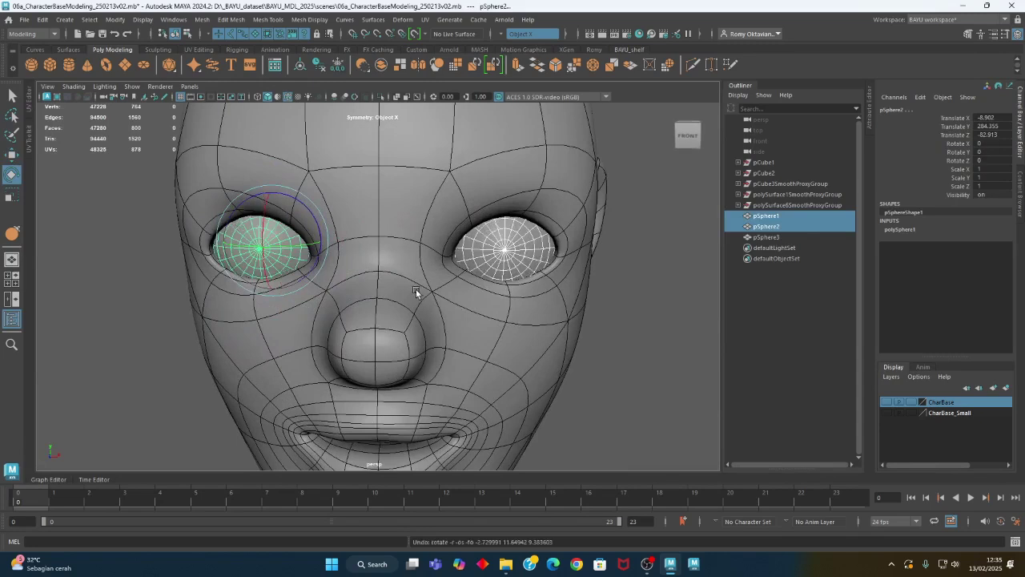
- Delete the duplicate eyeball pSphere3 that overlaps pSphere2 in the same socket
click(183, 224)
drag(183, 225, 266, 273)
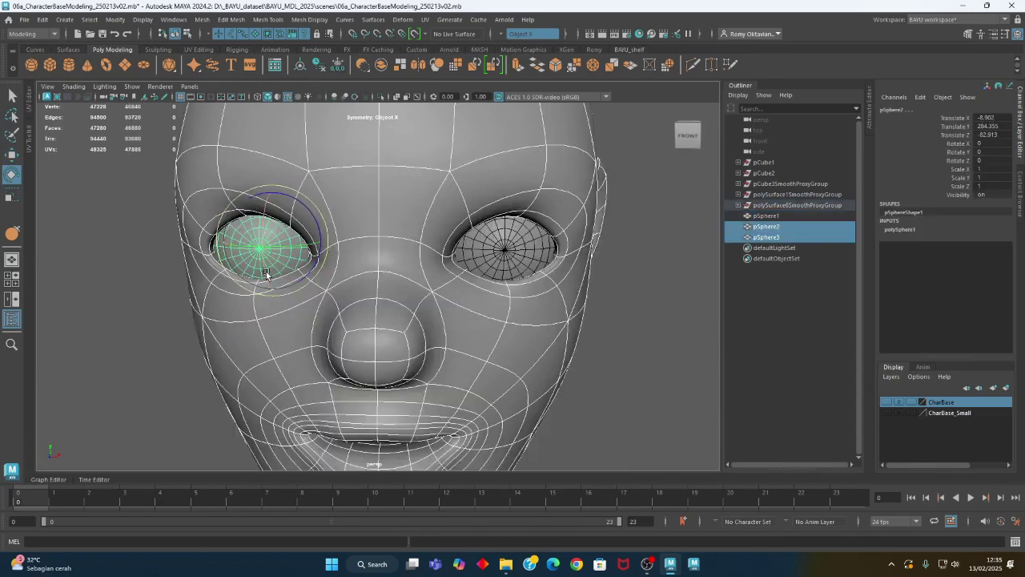
ctrl+click(350, 173)
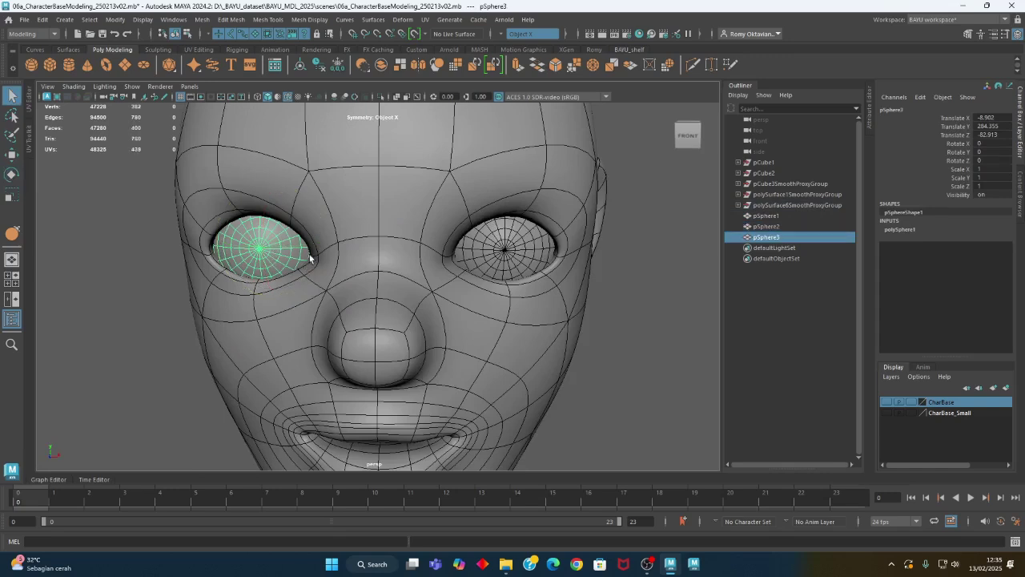
key(Delete)
- Try rotating the pSphere1 and pSphere2 eyeballs together, undo the rotation, and deselect them
click(305, 254)
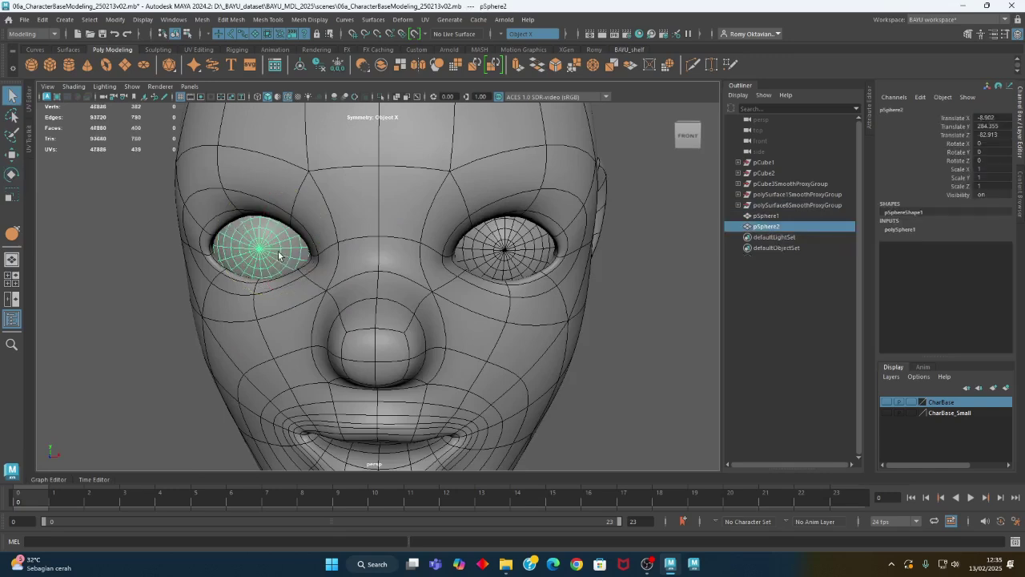
shift+click(488, 250)
alt+drag(407, 277, 368, 278)
key(e)
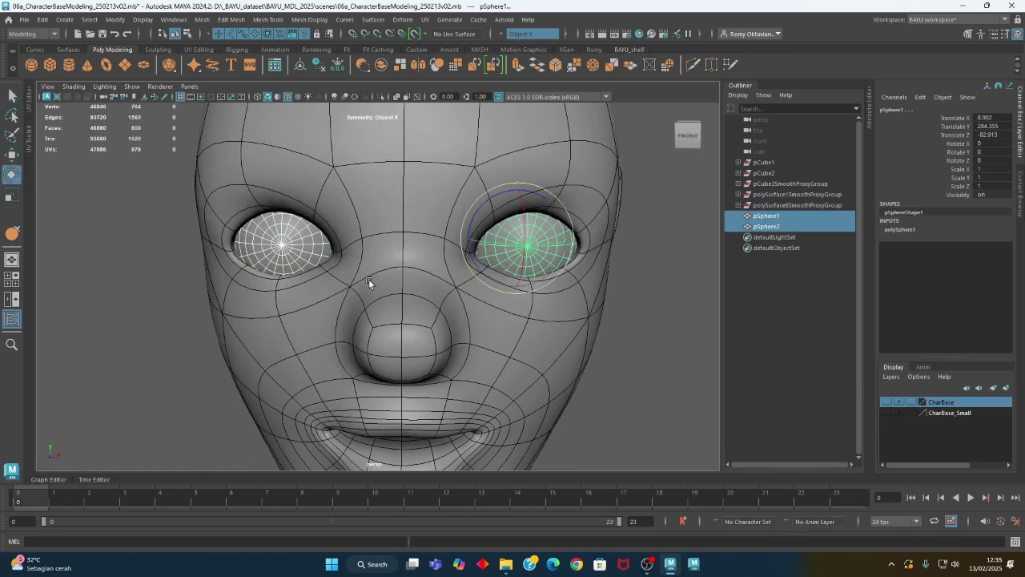
drag(489, 272, 532, 248)
key(ctrl+z)
key(ctrl+z)
scroll(346, 345, down, 3)
alt+drag(345, 345, 447, 340)
scroll(394, 310, up, 3)
alt+drag(394, 310, 531, 333)
click(533, 332)
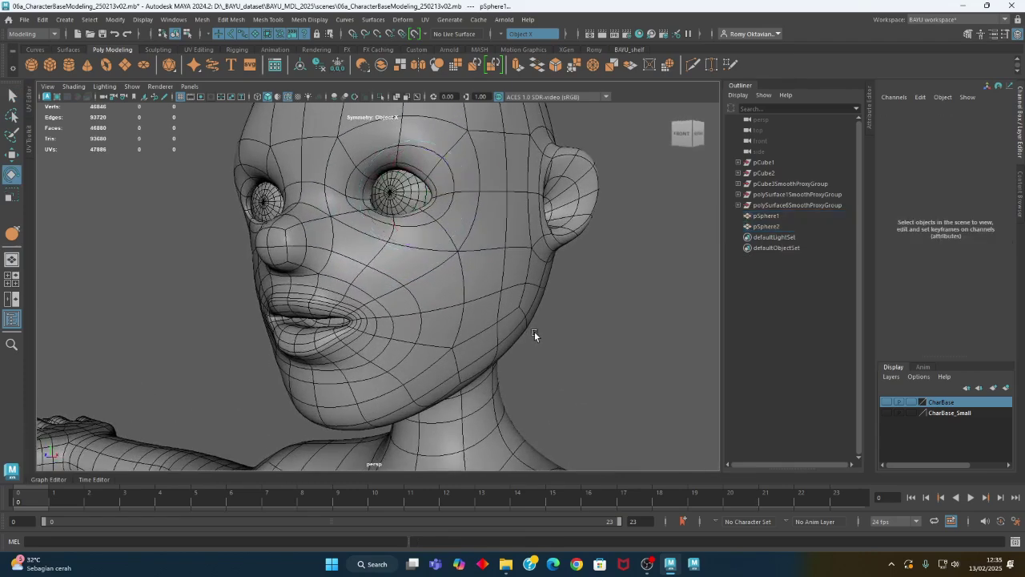
- Select the character's body mesh, open the sculpting tools as a floating window, and show the Sculpt Tool's settings
alt+drag(320, 332, 377, 306)
scroll(480, 345, down, 5)
click(368, 315)
click(268, 19)
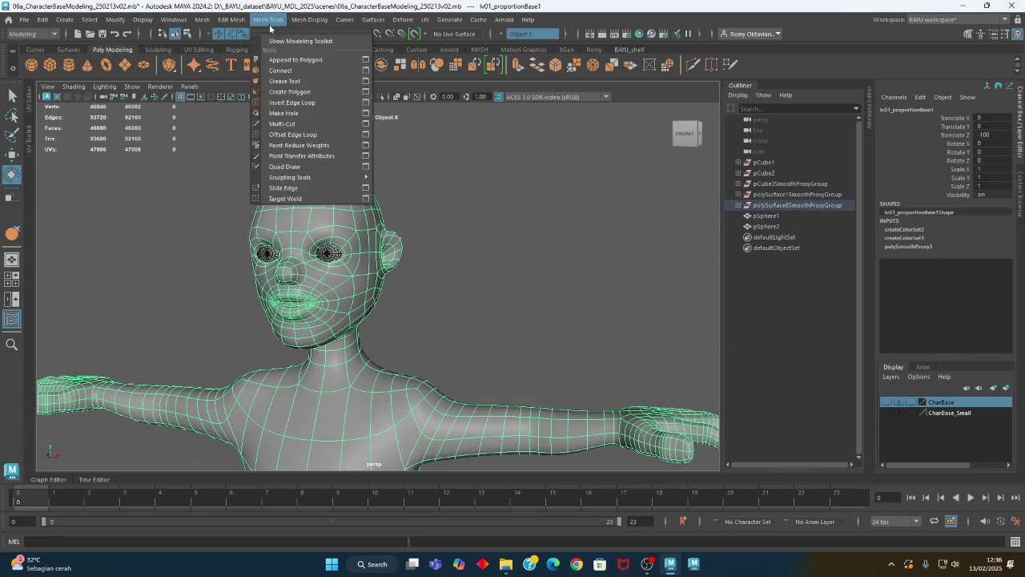
mouse_move(319, 178)
click(378, 166)
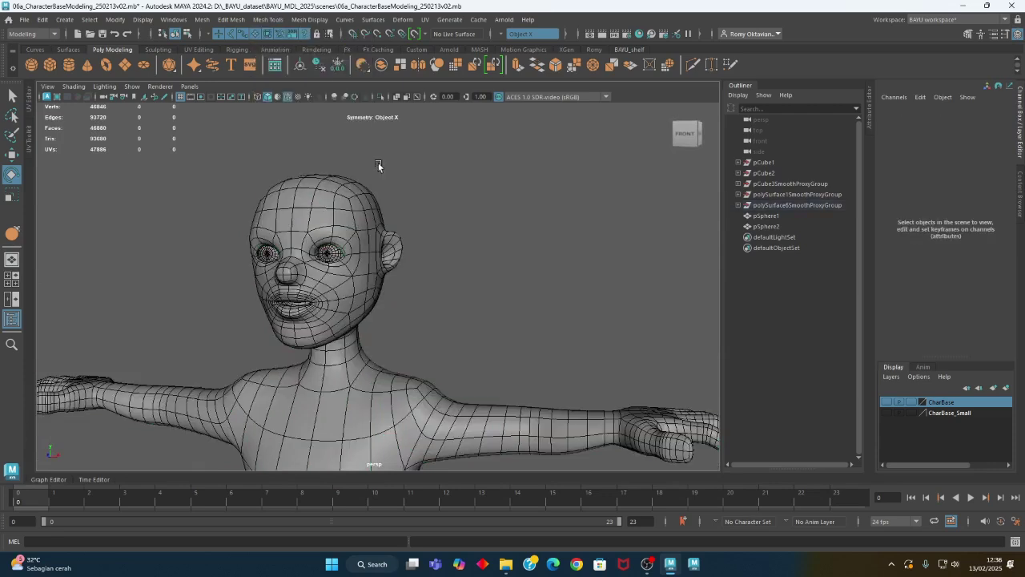
click(314, 186)
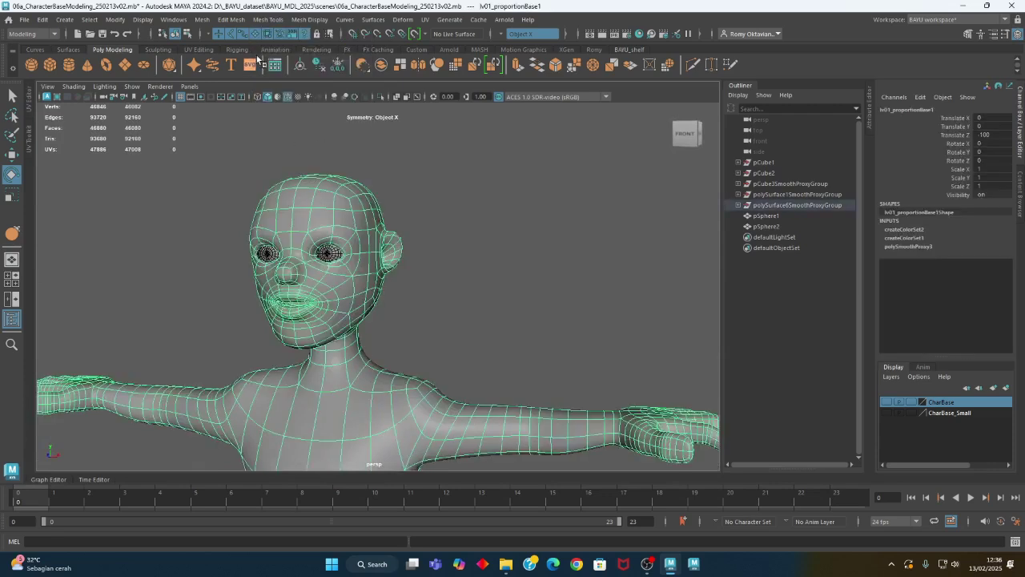
click(268, 19)
mouse_move(355, 182)
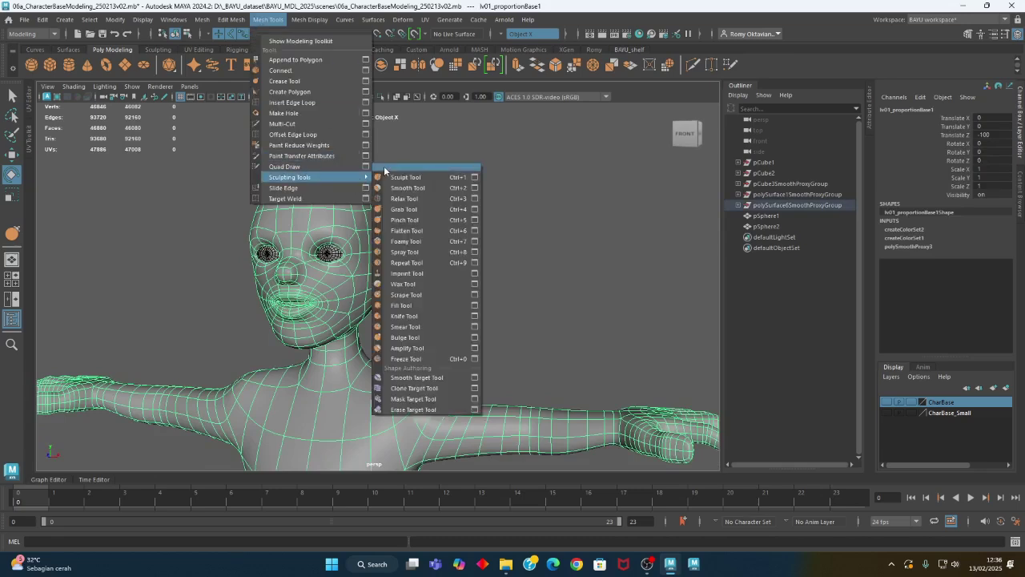
click(384, 168)
drag(400, 147, 80, 114)
click(172, 128)
- Smooth the cheeks, jaw and head with the Smooth Tool, enlarging the brush to size 12.602
mouse_move(320, 272)
alt+mouse_down()
mouse_move(304, 264)
mouse_move(344, 256)
mouse_move(376, 269)
mouse_move(351, 335)
alt+mouse_up()
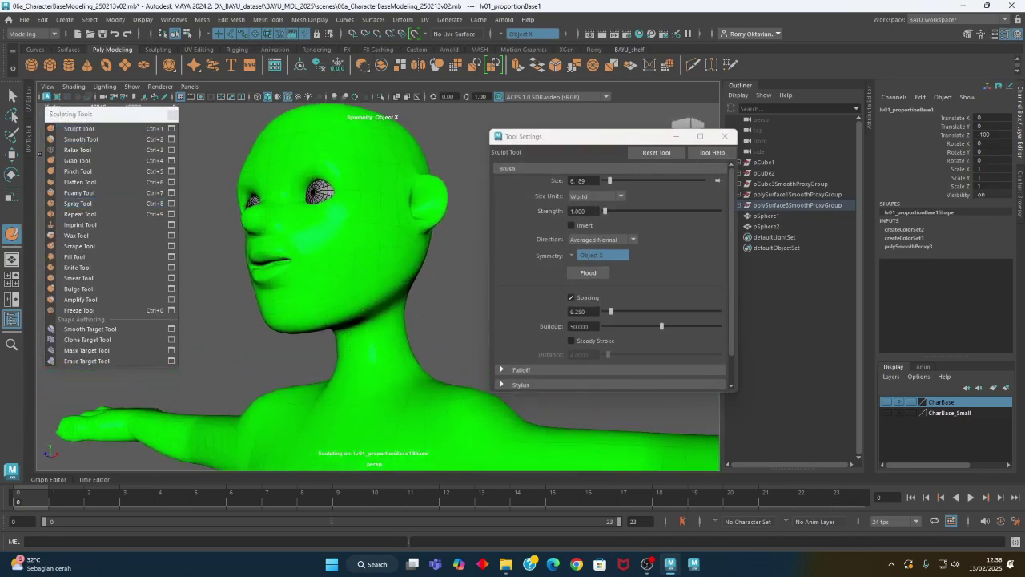
click(80, 140)
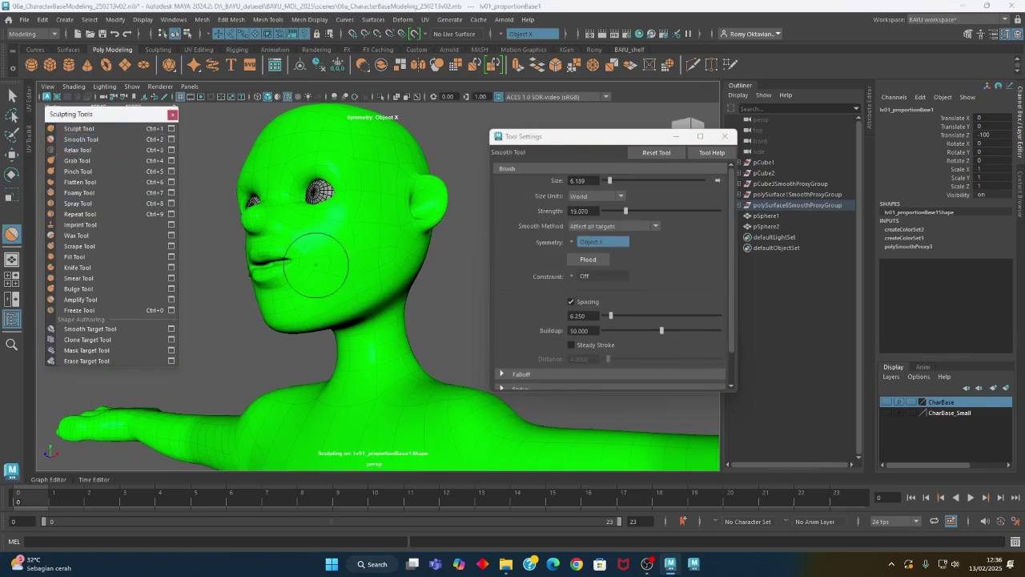
alt+drag(317, 265, 410, 282)
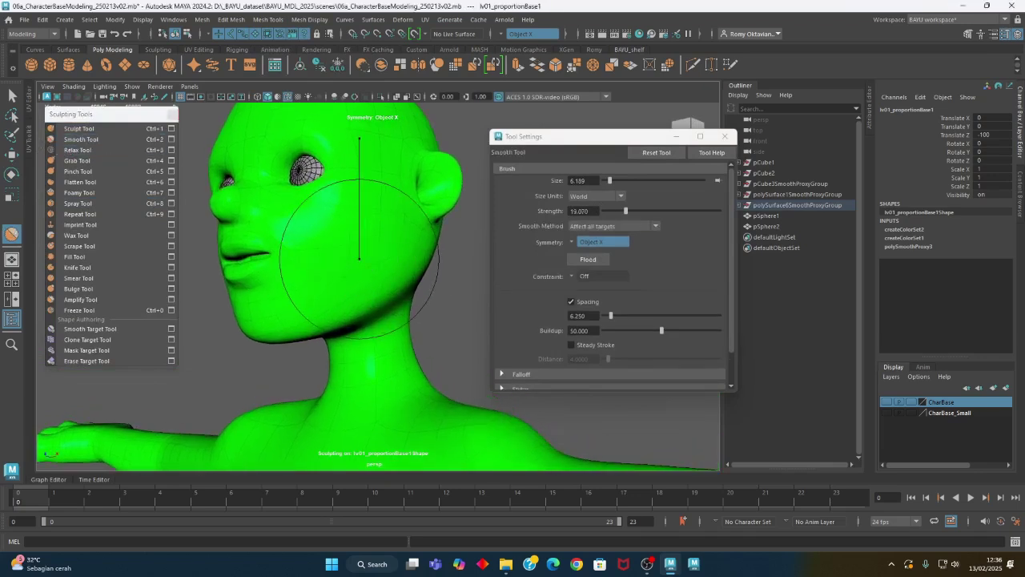
mouse_move(356, 306)
alt+mouse_down()
mouse_move(441, 297)
mouse_move(411, 269)
alt+mouse_up()
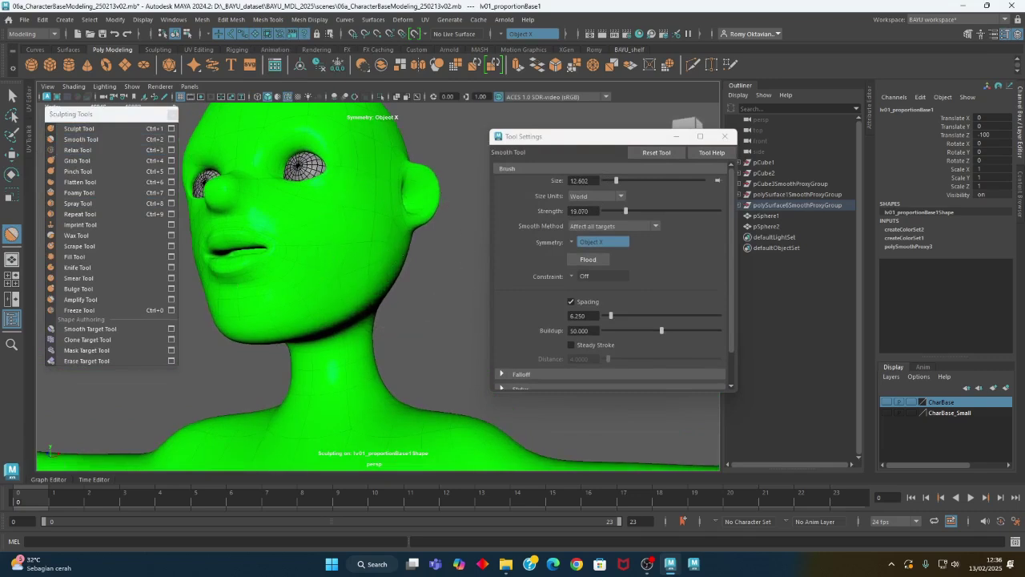
mouse_move(406, 275)
alt+mouse_down()
mouse_move(375, 274)
mouse_move(451, 322)
mouse_move(451, 339)
mouse_move(390, 309)
mouse_move(428, 339)
mouse_move(353, 290)
alt+mouse_up()
scroll(357, 317, down, 5)
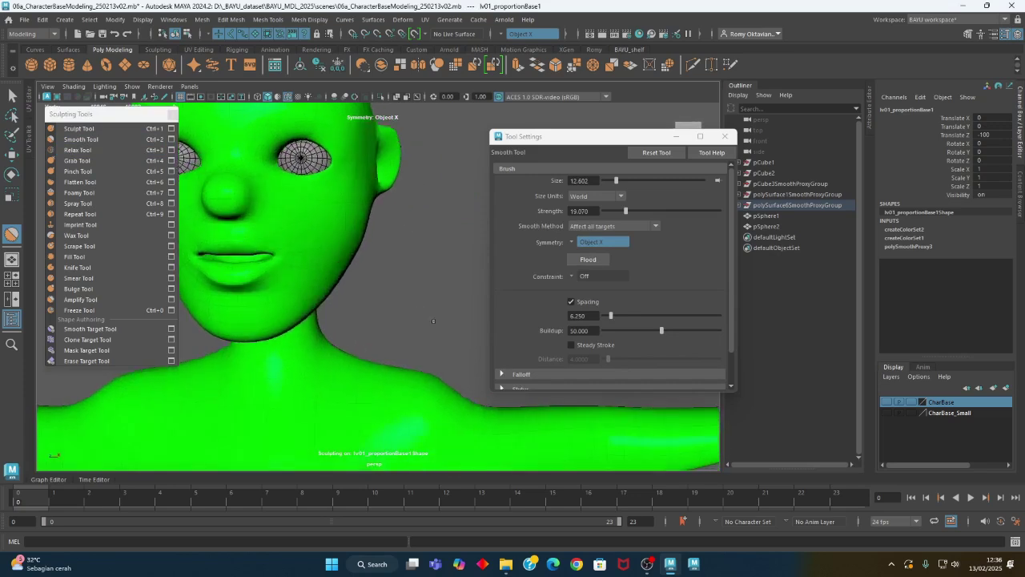
mouse_move(356, 314)
alt+mouse_down()
mouse_move(378, 302)
mouse_move(434, 327)
mouse_move(384, 235)
mouse_move(335, 252)
alt+mouse_up()
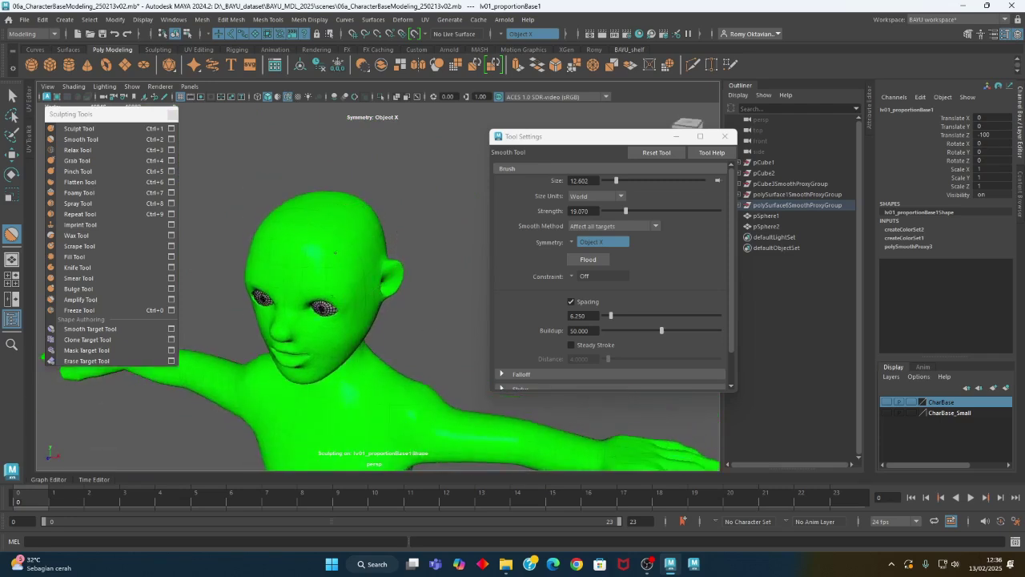
mouse_move(376, 297)
alt+mouse_down()
mouse_move(419, 265)
mouse_move(408, 291)
mouse_move(373, 304)
mouse_move(291, 275)
mouse_move(389, 280)
mouse_move(331, 277)
mouse_move(332, 268)
mouse_move(394, 259)
mouse_move(371, 291)
alt+mouse_up()
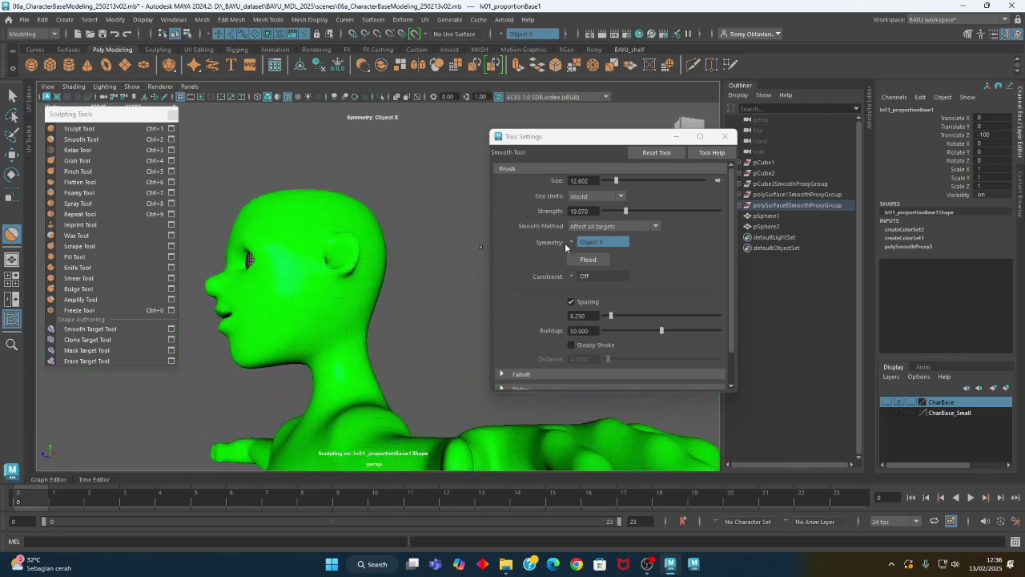
- Sculpt the jaw and the side of the head inward with the inverted Sculpt Tool, using Averaged Normal direction
click(103, 130)
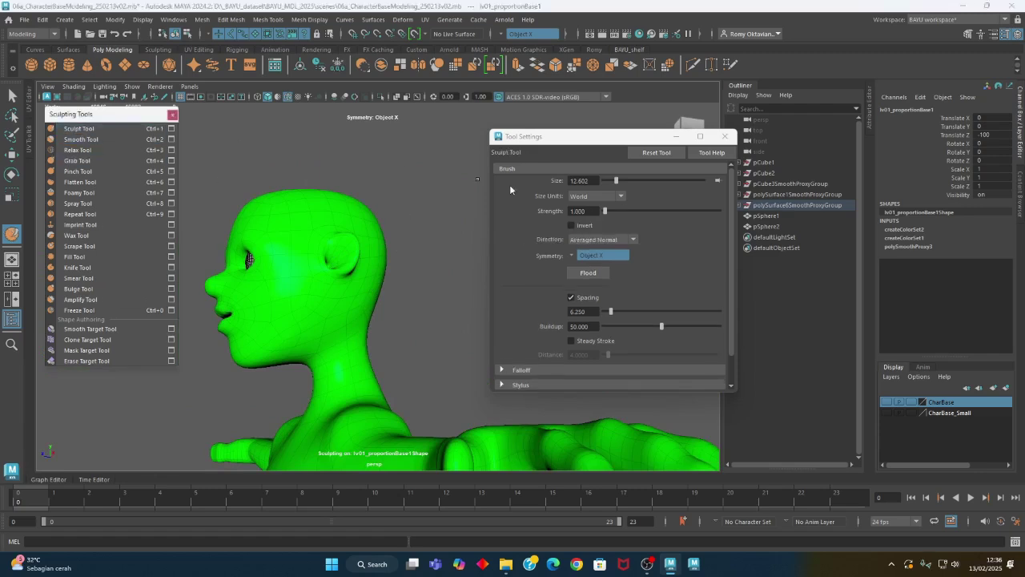
alt+drag(352, 330, 280, 345)
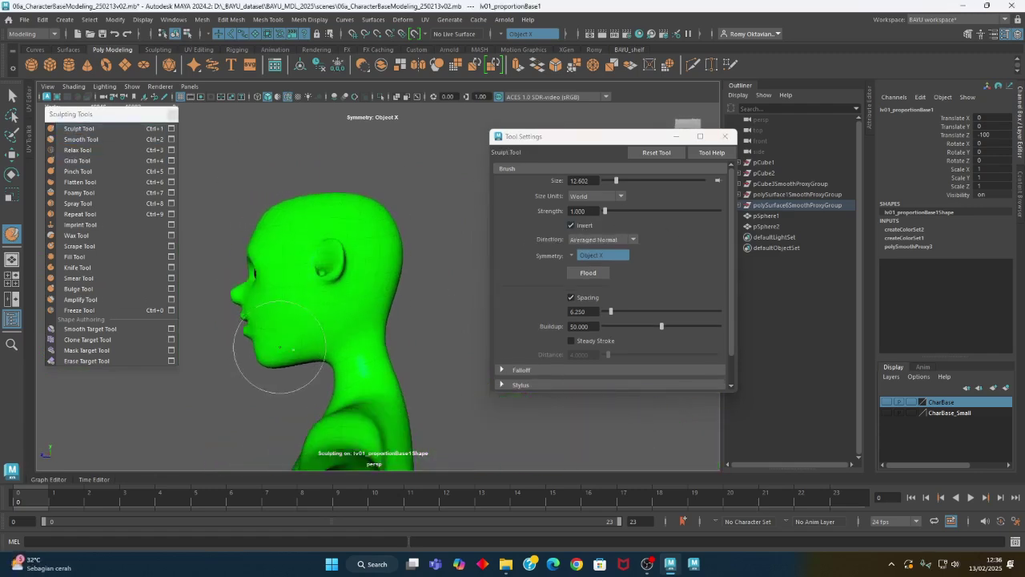
scroll(296, 333, up, 4)
mouse_move(339, 238)
alt+mouse_down()
mouse_move(389, 293)
mouse_move(344, 341)
mouse_move(338, 256)
mouse_move(363, 225)
alt+mouse_up()
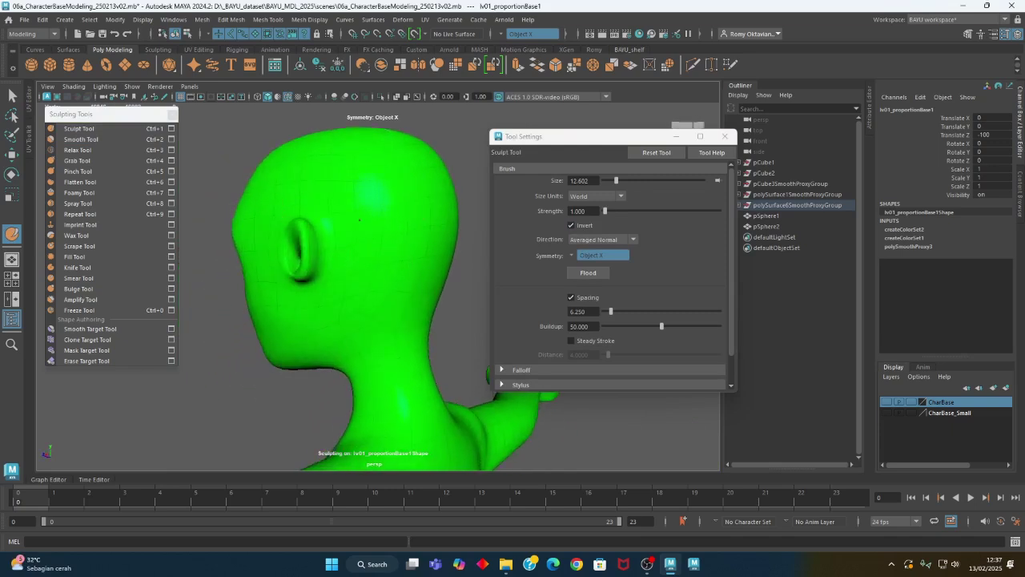
alt+drag(337, 328, 329, 353)
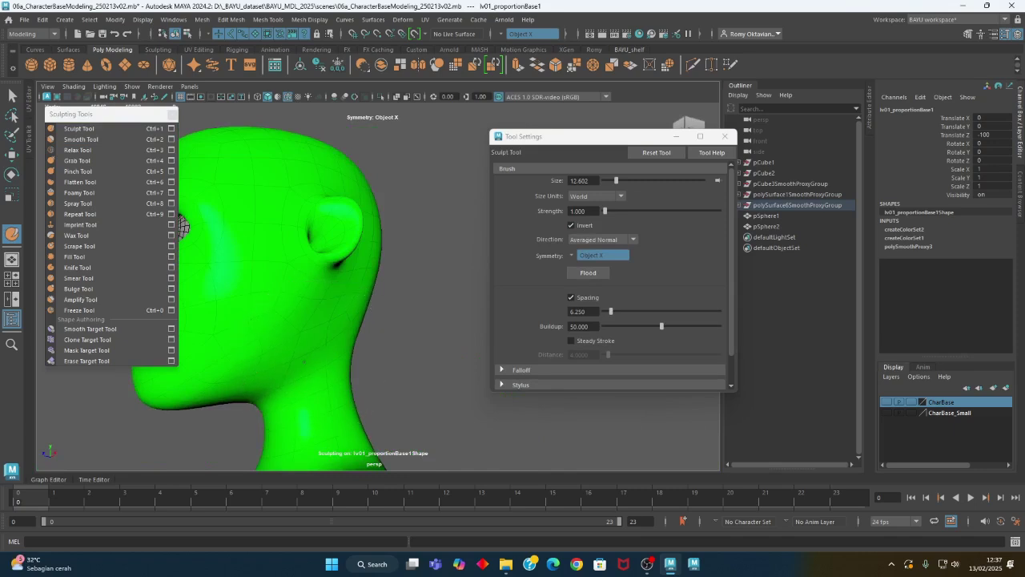
mouse_move(248, 375)
alt+mouse_down()
mouse_move(334, 402)
mouse_move(387, 345)
mouse_move(305, 326)
mouse_move(310, 412)
alt+mouse_up()
- Reshape the jaw and overall head form with the Grab Tool at brush size 17.395
click(77, 160)
mouse_move(342, 318)
alt+mouse_down()
mouse_move(280, 329)
mouse_move(288, 286)
alt+mouse_up()
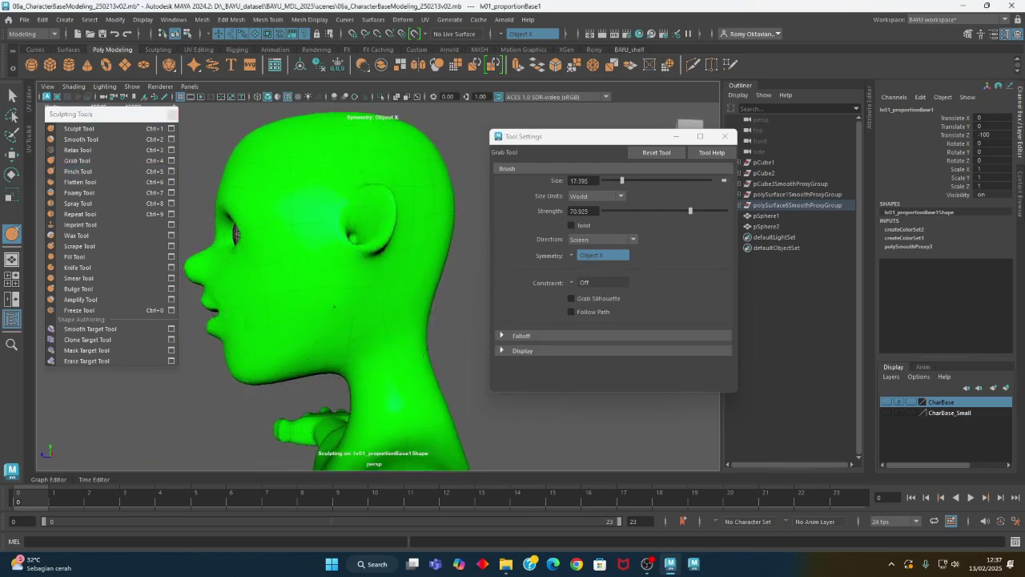
alt+drag(344, 311, 398, 295)
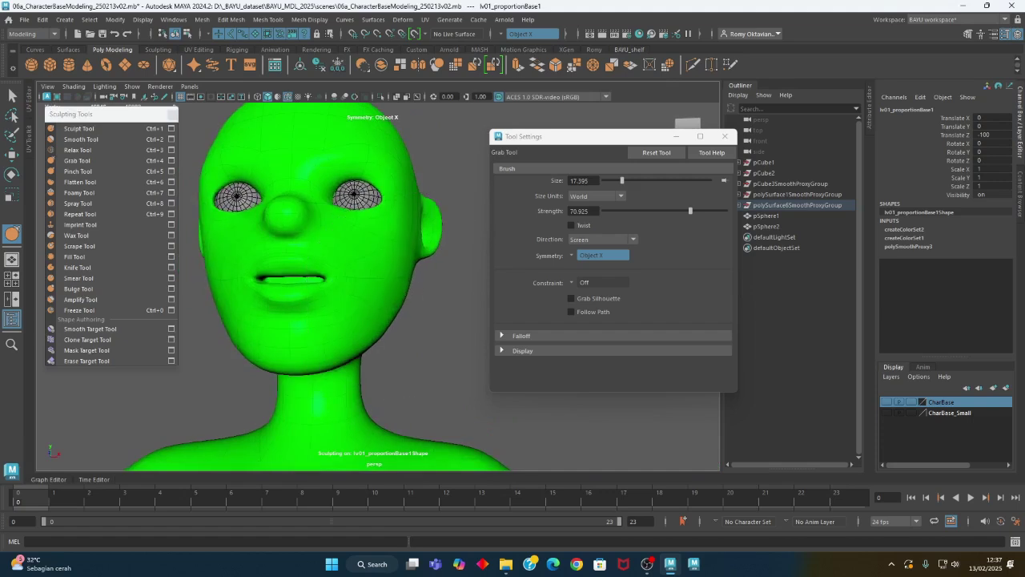
mouse_move(362, 299)
alt+mouse_down()
mouse_move(297, 304)
mouse_move(343, 321)
mouse_move(331, 332)
mouse_move(347, 300)
mouse_move(344, 359)
mouse_move(293, 343)
mouse_move(270, 354)
mouse_move(400, 285)
mouse_move(393, 309)
mouse_move(377, 305)
mouse_move(386, 309)
alt+mouse_up()
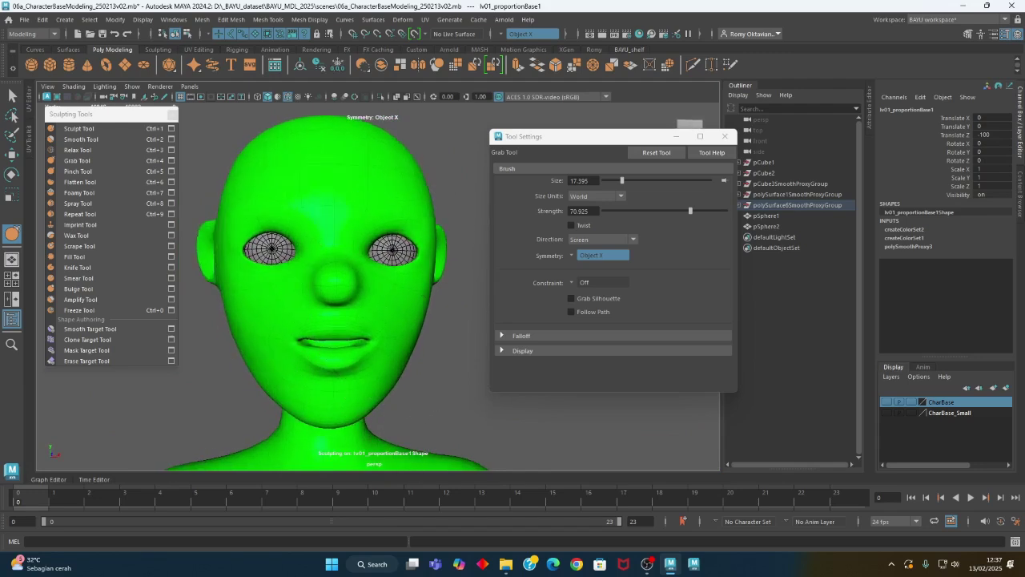
- Refine the cheeks and lower face with the Grab Tool at brush size 11.402, adjusting from front and side
alt+drag(423, 310, 392, 310)
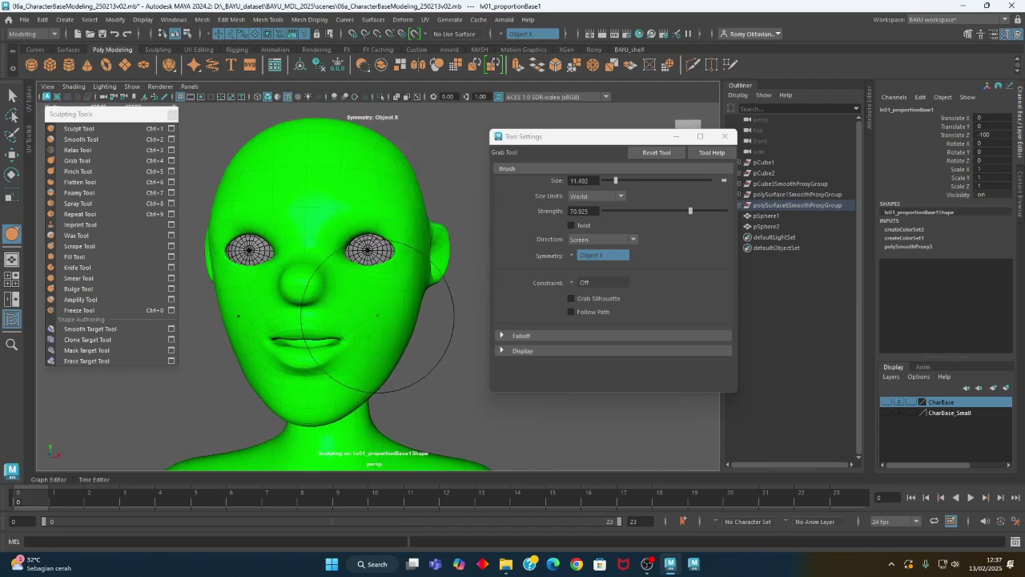
alt+drag(394, 308, 289, 314)
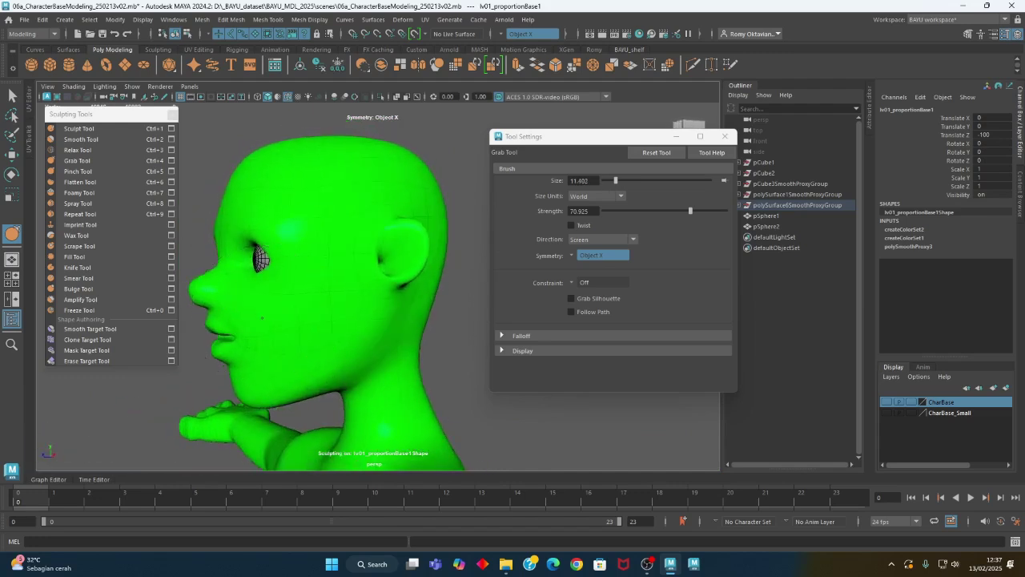
alt+drag(265, 315, 336, 335)
alt+right_drag(407, 335, 321, 333)
mouse_move(320, 333)
alt+mouse_down()
mouse_move(337, 328)
mouse_move(318, 340)
alt+mouse_up()
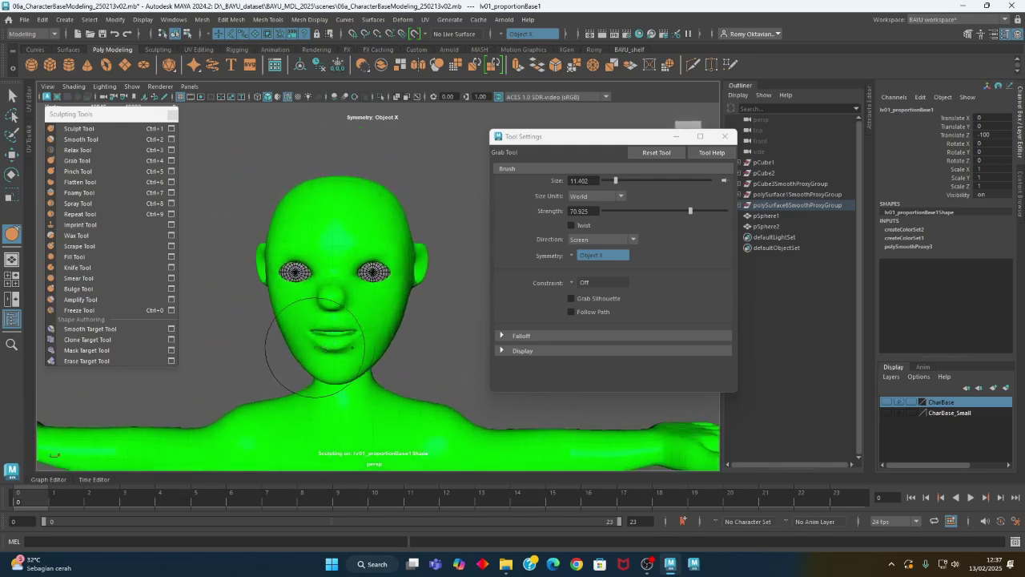
alt+right_drag(317, 338, 392, 298)
- Smooth the head with the Smooth Tool and leave sculpting mode
click(86, 138)
mouse_move(332, 172)
alt+mouse_down()
mouse_move(368, 230)
mouse_move(442, 276)
alt+mouse_up()
key(w)
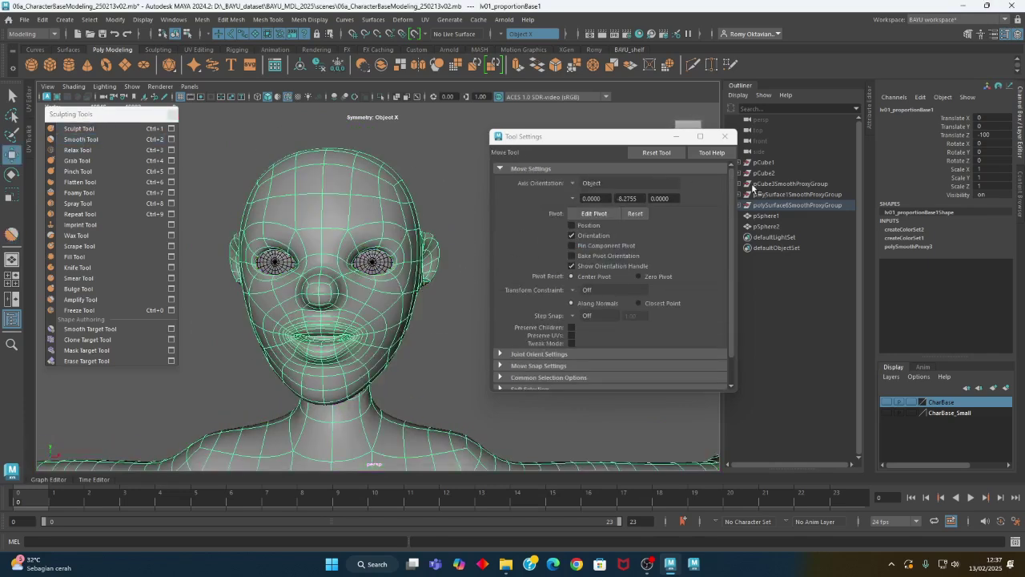
- Close the Move Tool settings, deselect the child body and make the CharBase display layer visible
click(726, 137)
click(552, 248)
alt+drag(553, 247, 379, 320)
alt+right_drag(380, 320, 436, 283)
alt+drag(437, 284, 494, 333)
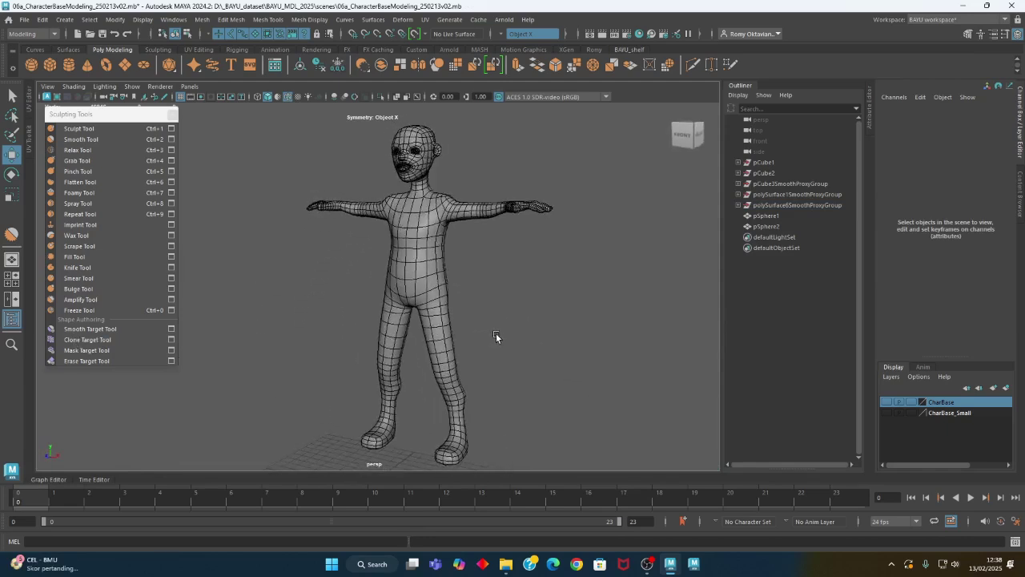
alt+middle_drag(391, 305, 357, 300)
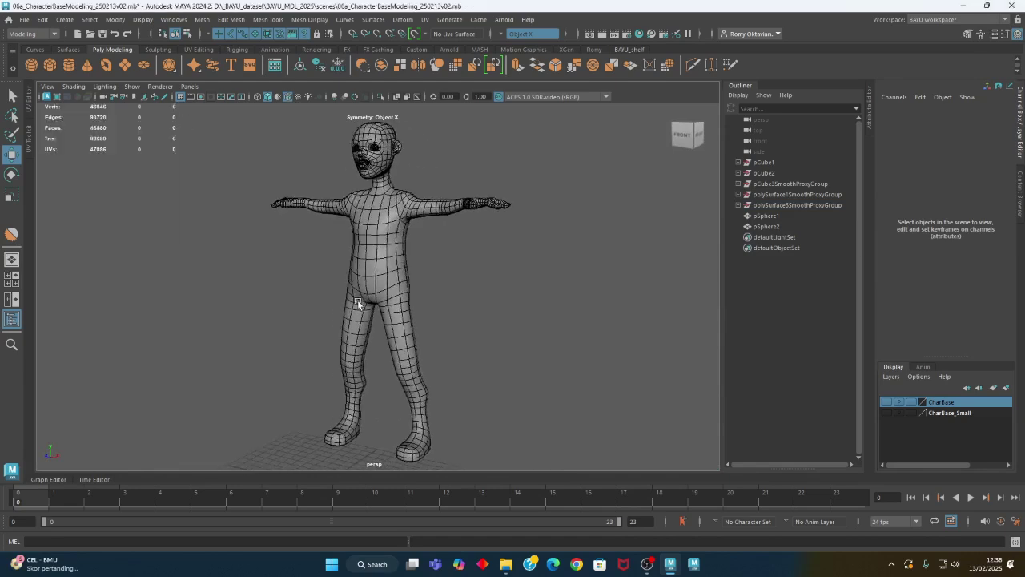
click(887, 402)
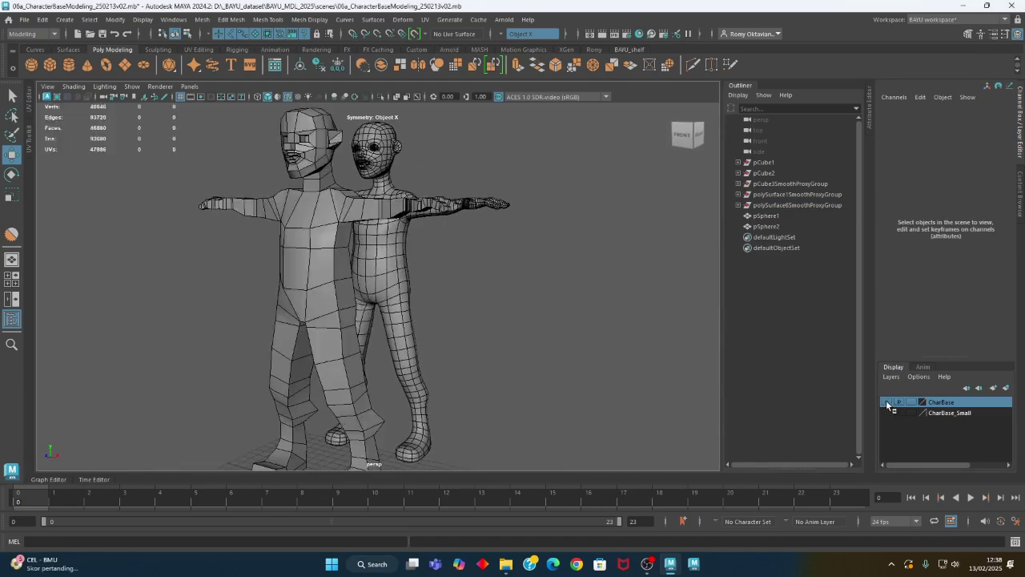
alt+drag(411, 297, 354, 303)
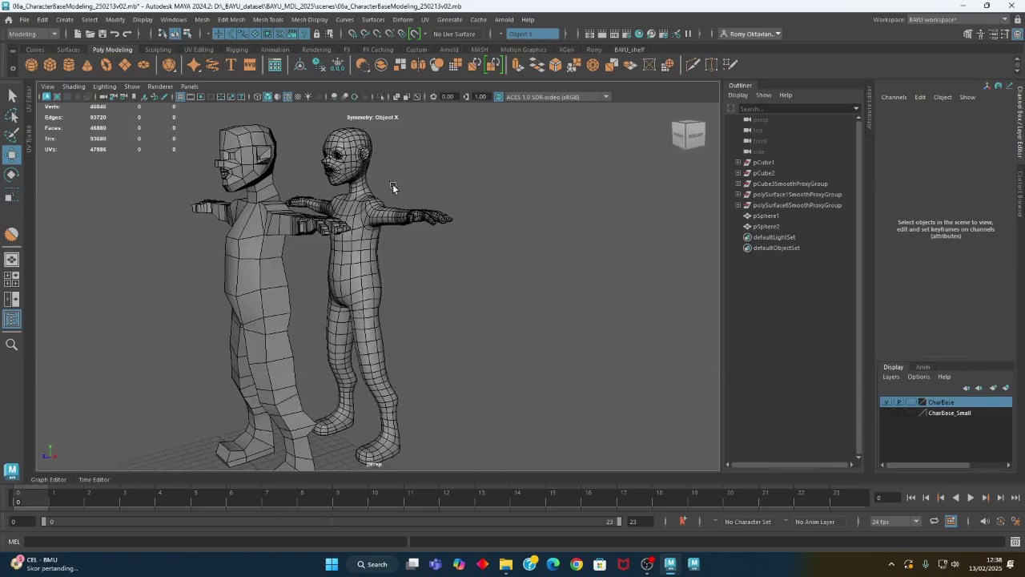
- Parent the two eyeball spheres to the child character's body mesh
alt+drag(393, 187, 397, 174)
alt+middle_drag(363, 177, 390, 276)
alt+right_drag(390, 276, 791, 315)
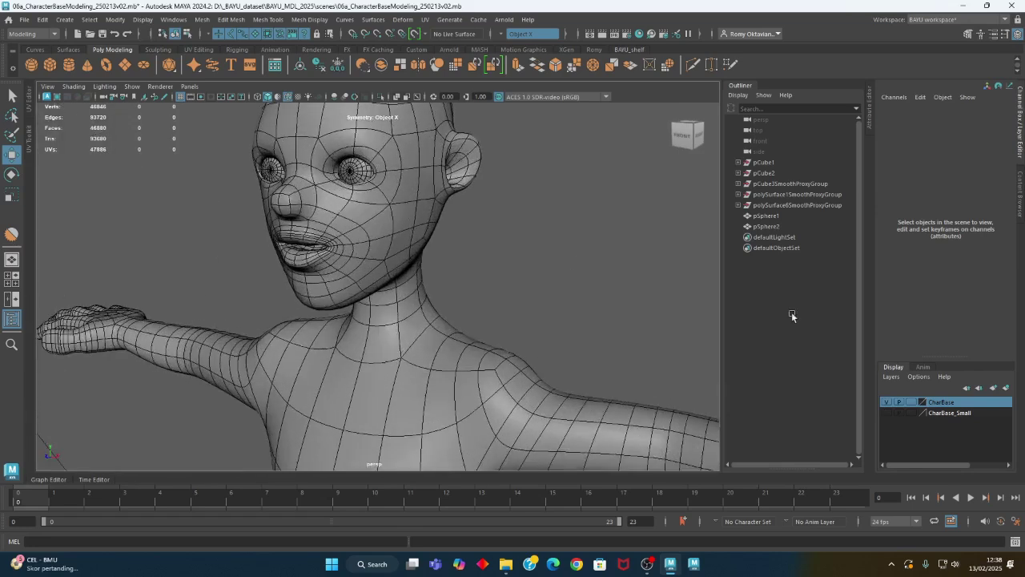
drag(236, 125, 369, 192)
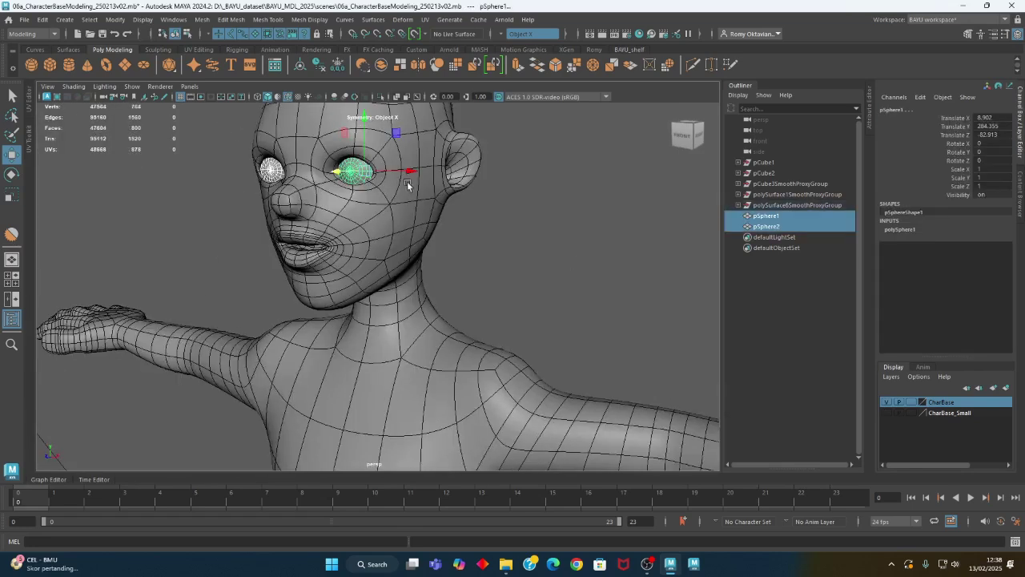
shift+click(395, 236)
key(p)
- Move the child body with its eyes back from the base character, setting Translate Z to -250
drag(498, 329, 458, 382)
alt+right_drag(496, 368, 297, 368)
alt+drag(297, 369, 274, 368)
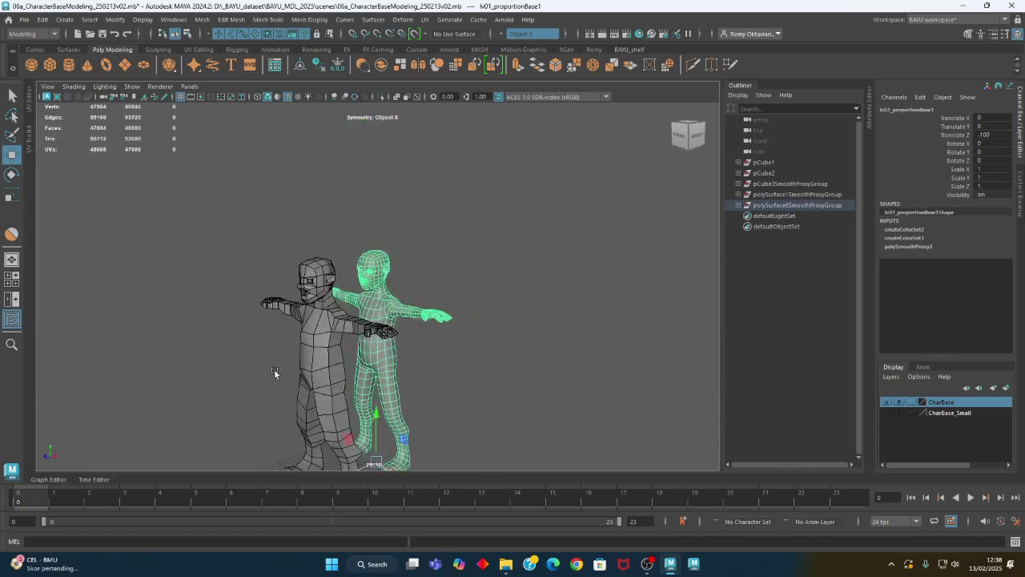
alt+middle_drag(387, 475, 376, 393)
drag(353, 401, 424, 382)
double_click(1002, 133)
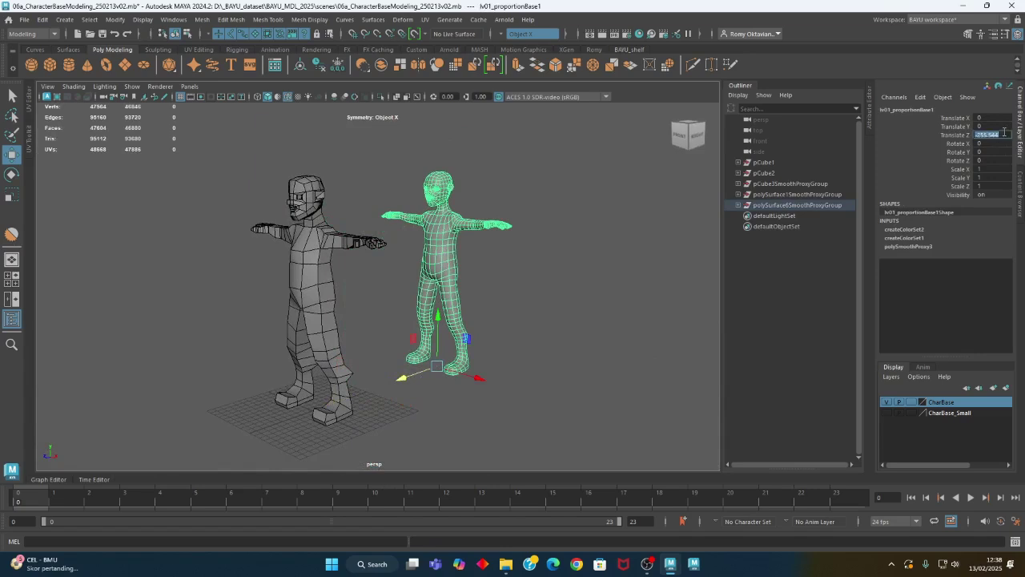
text(-250)
key(Return)
- Deselect the child body and start saving the scene
scroll(365, 330, up, 10)
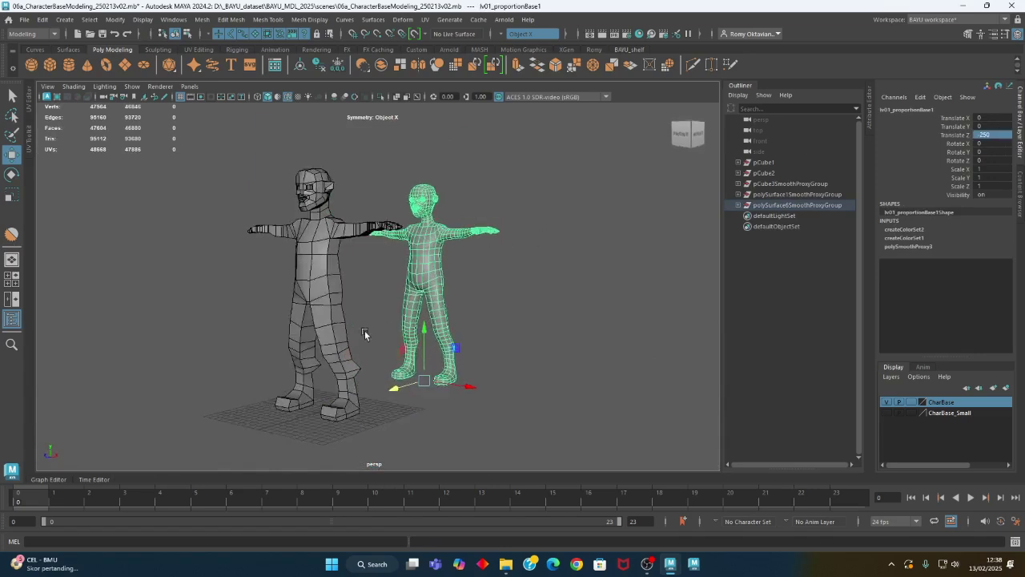
alt+middle_drag(590, 397, 505, 358)
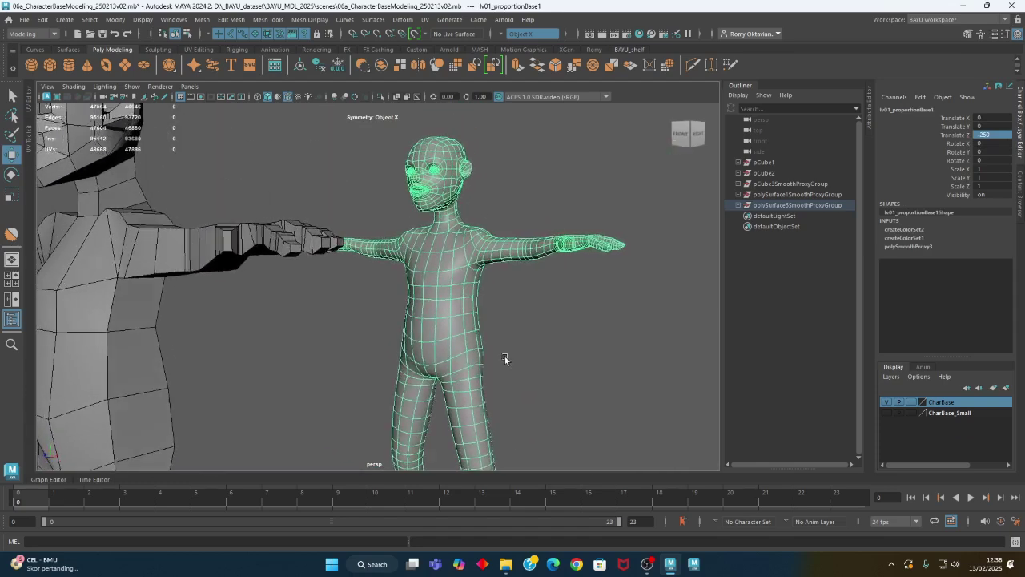
click(513, 358)
alt+drag(500, 350, 429, 315)
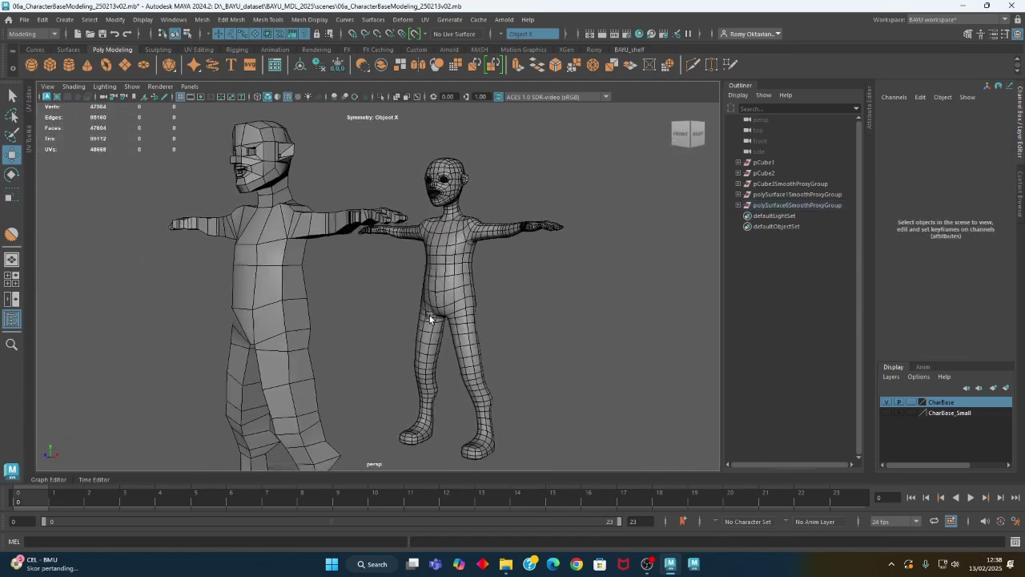
click(25, 19)
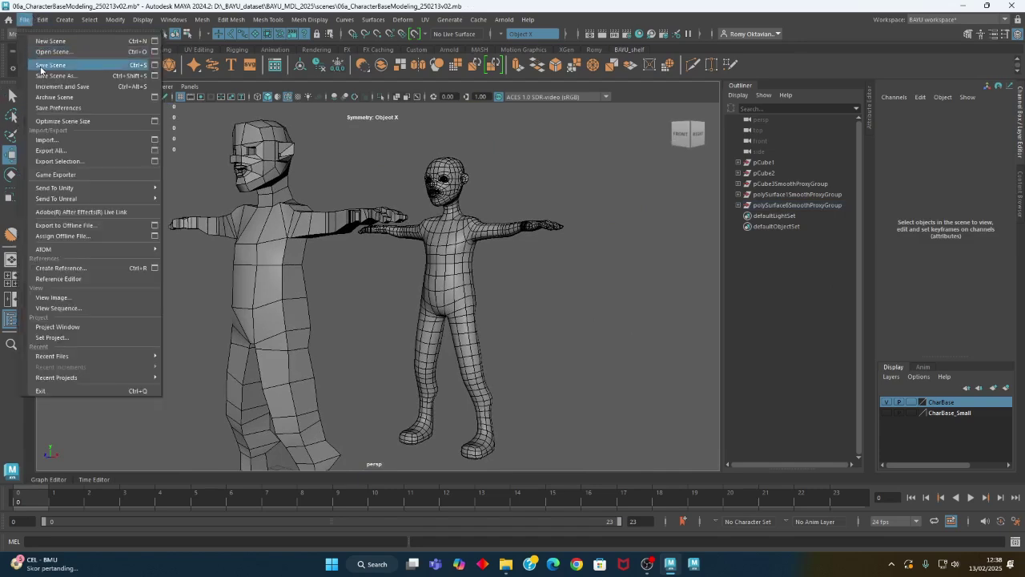